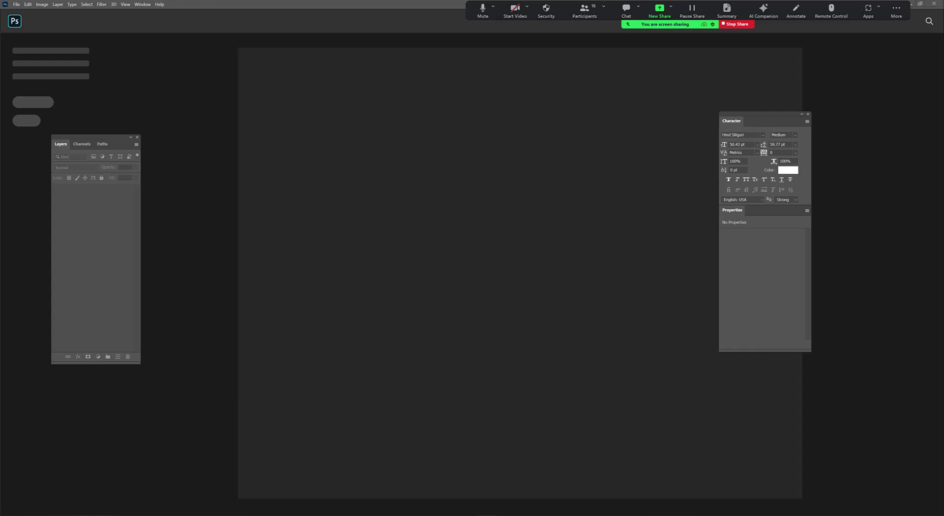
Step: Extract the four aloe-vera-png archives here, delete them, and open the first bottle image
{"action": "left_click", "coordinate": [279, 488]}
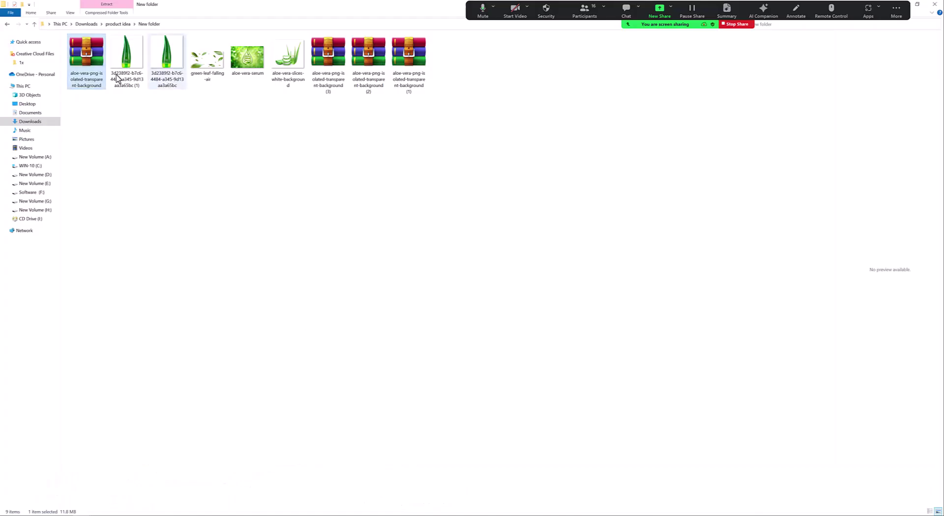
{"action": "left_click", "coordinate": [328, 59]}
{"action": "left_click", "coordinate": [369, 59], "text": "ctrl"}
{"action": "left_click", "coordinate": [408, 59], "text": "ctrl"}
{"action": "left_click", "coordinate": [86, 54], "text": "ctrl"}
{"action": "right_click", "coordinate": [101, 46]}
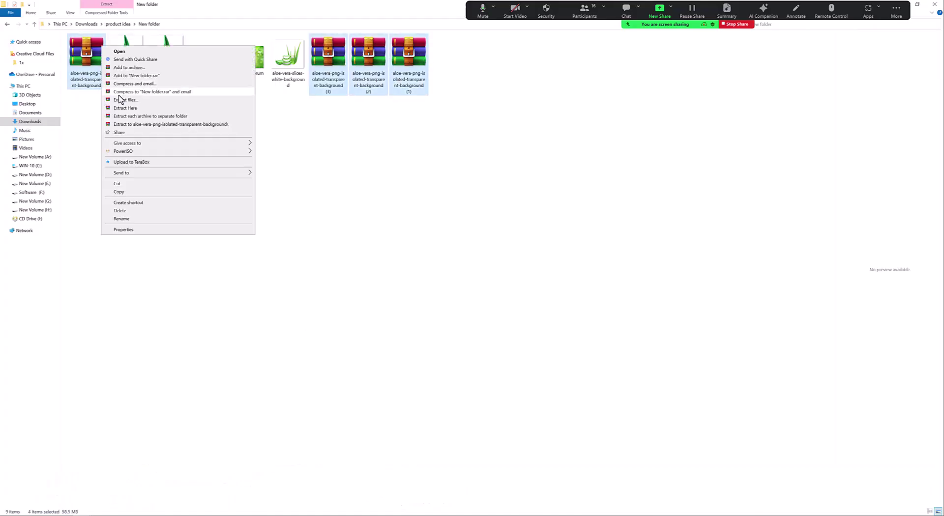
{"action": "left_click", "coordinate": [124, 108]}
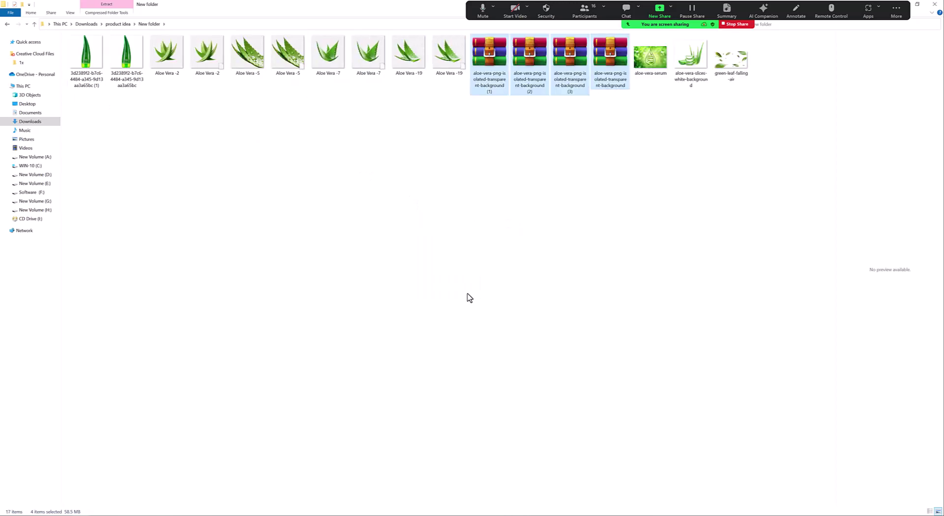
{"action": "key", "text": "Delete"}
{"action": "double_click", "coordinate": [103, 74]}
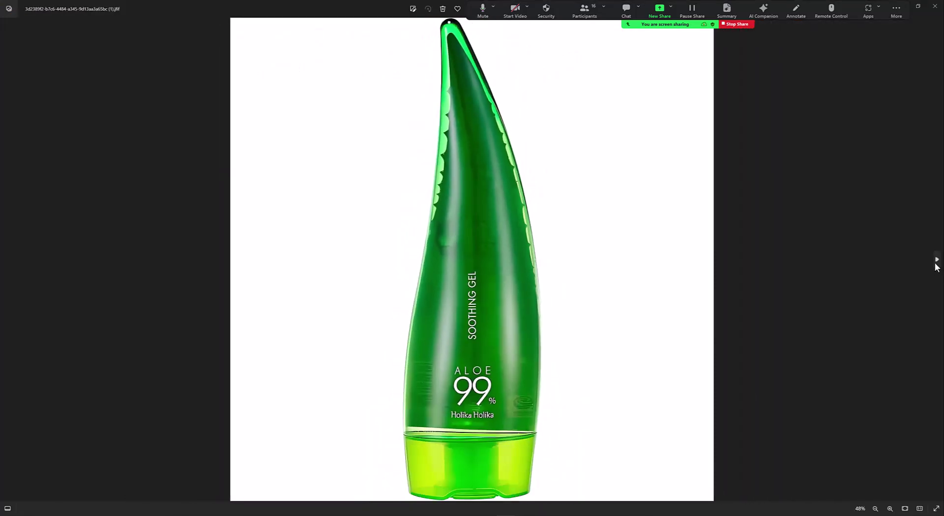
Step: Preview the next bottle image, then Aloe Vera -19 and the aloe slices image, closing Photos after each
{"action": "left_click", "coordinate": [937, 265]}
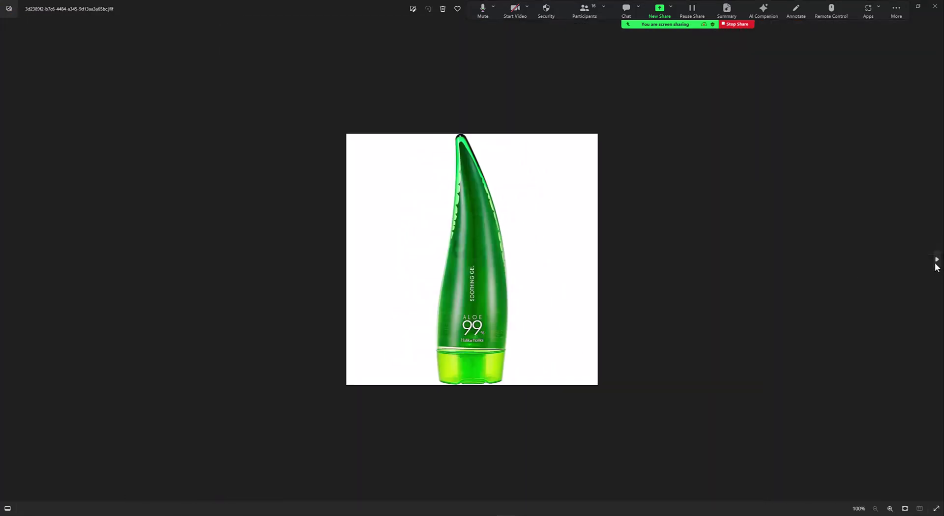
{"action": "left_click", "coordinate": [937, 8]}
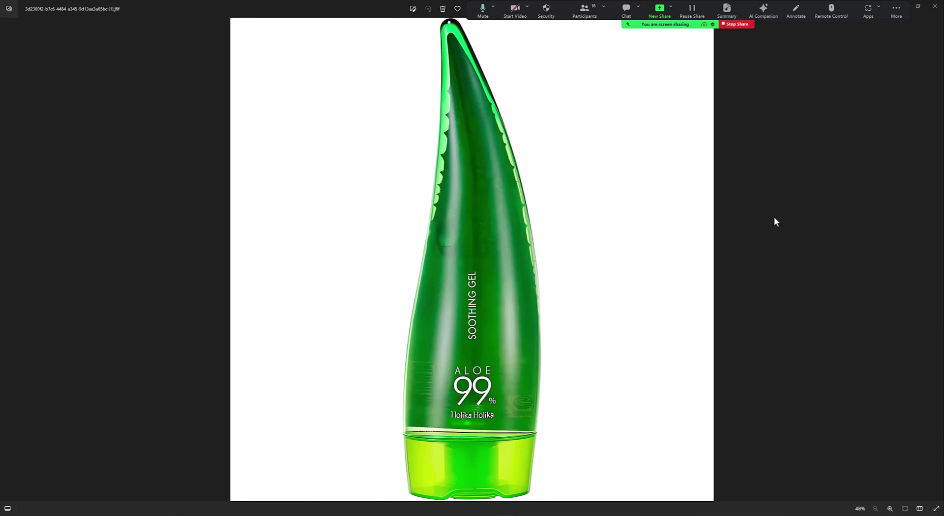
{"action": "left_click", "coordinate": [936, 13]}
{"action": "left_click", "coordinate": [328, 54]}
{"action": "double_click", "coordinate": [408, 54]}
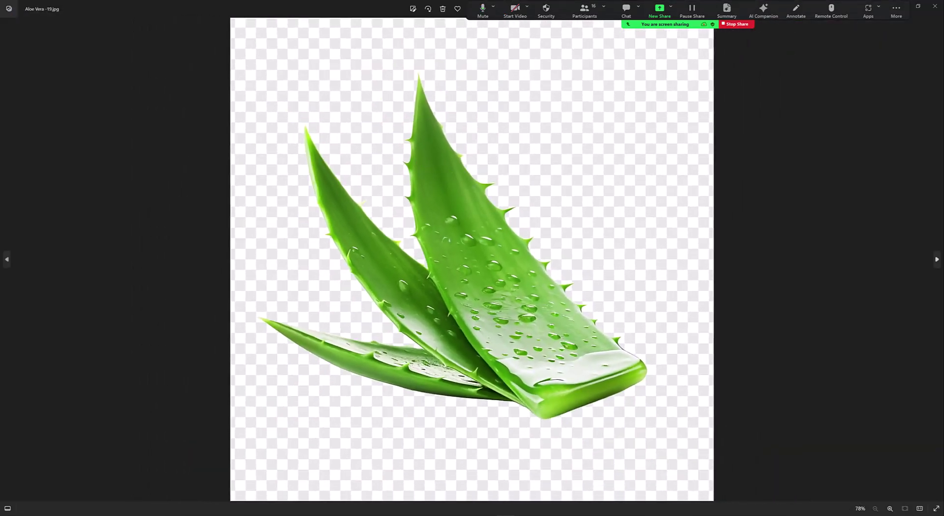
{"action": "left_click", "coordinate": [935, 7]}
{"action": "double_click", "coordinate": [536, 66]}
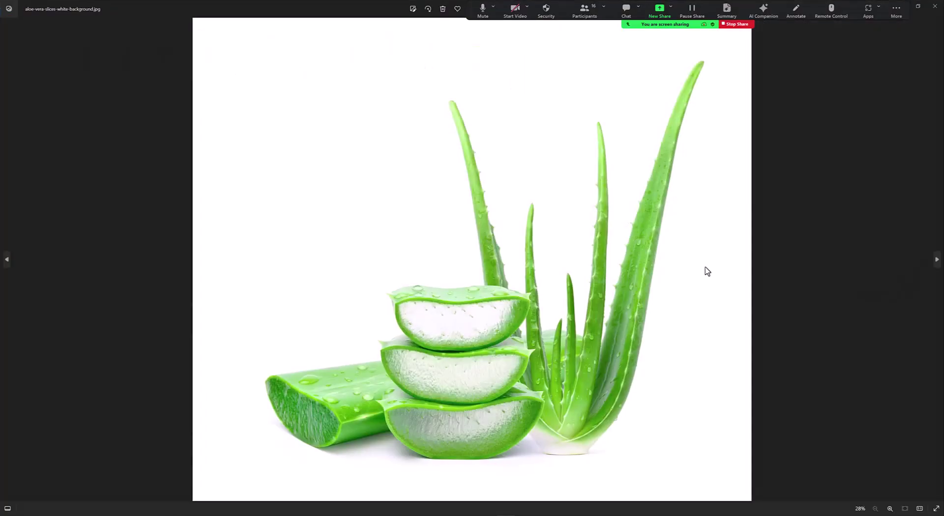
{"action": "left_click", "coordinate": [935, 6]}
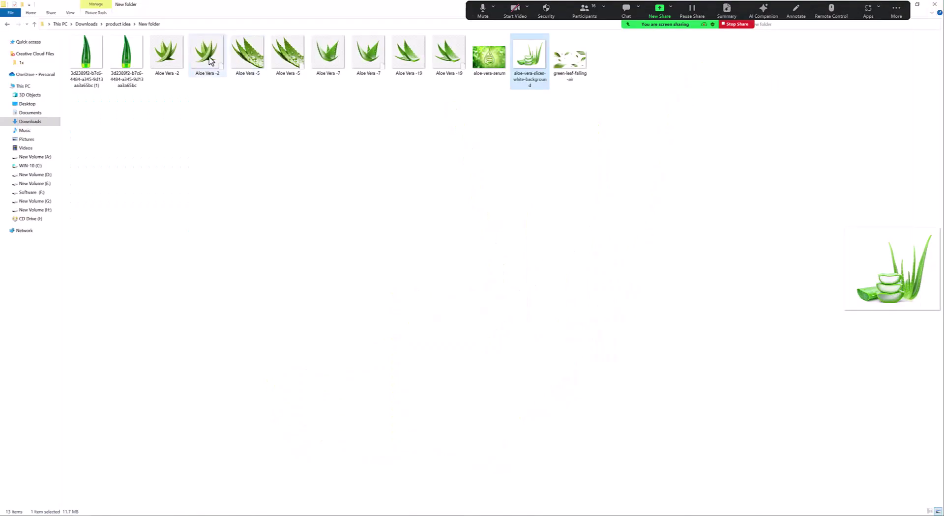
Step: Preview Aloe Vera -5, then switch to Photoshop and start a new document with Ctrl+N
{"action": "left_click", "coordinate": [244, 55]}
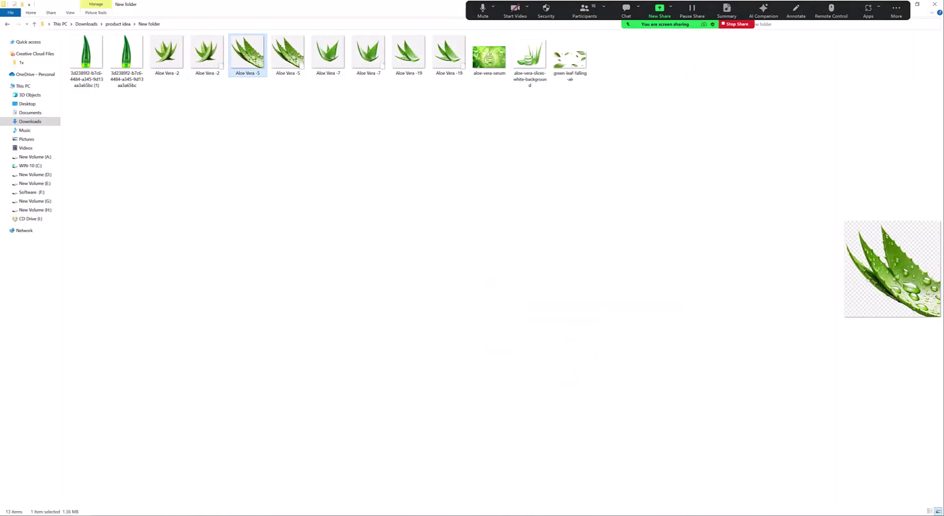
{"action": "key", "text": "alt+Tab"}
{"action": "key", "text": "ctrl+n"}
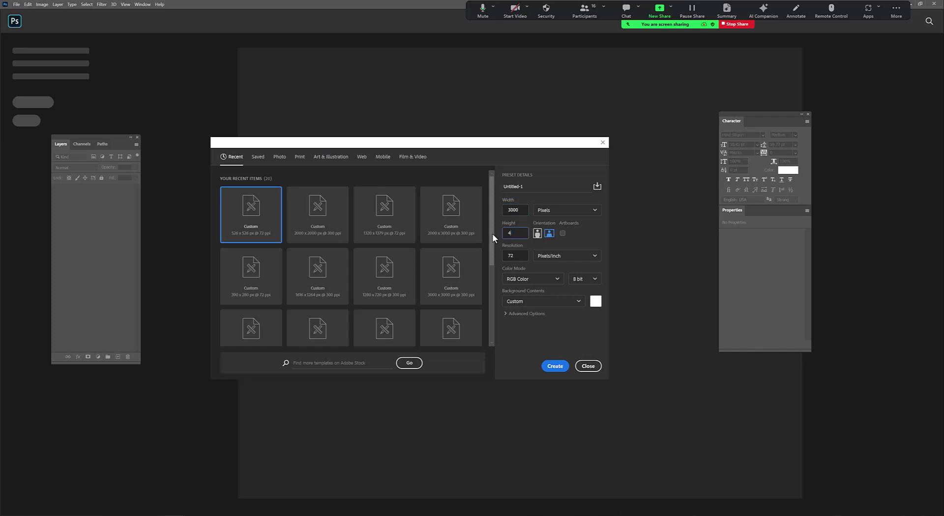
Step: Create the blank 3000 × 4000 px portrait document at 300 ppi
{"action": "type", "text": "000"}
{"action": "key", "text": "Tab"}
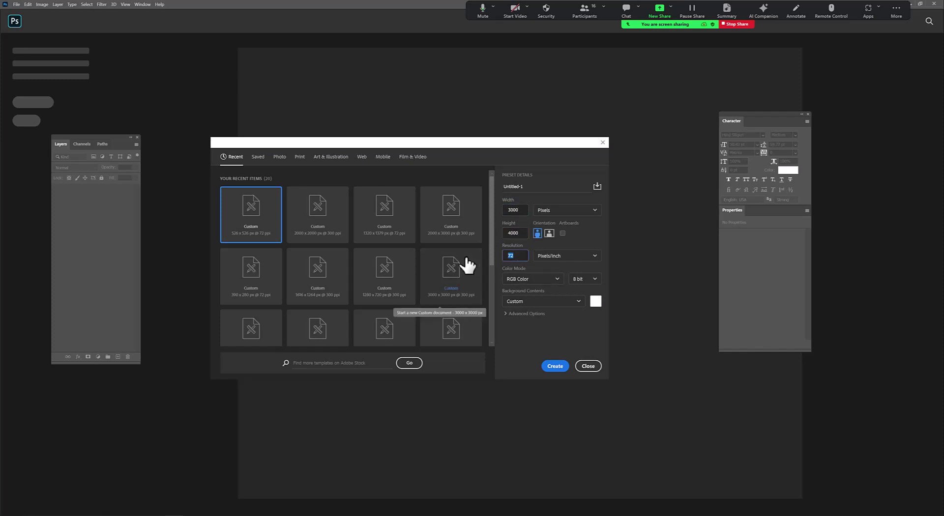
{"action": "type", "text": "300"}
{"action": "key", "text": "Return"}
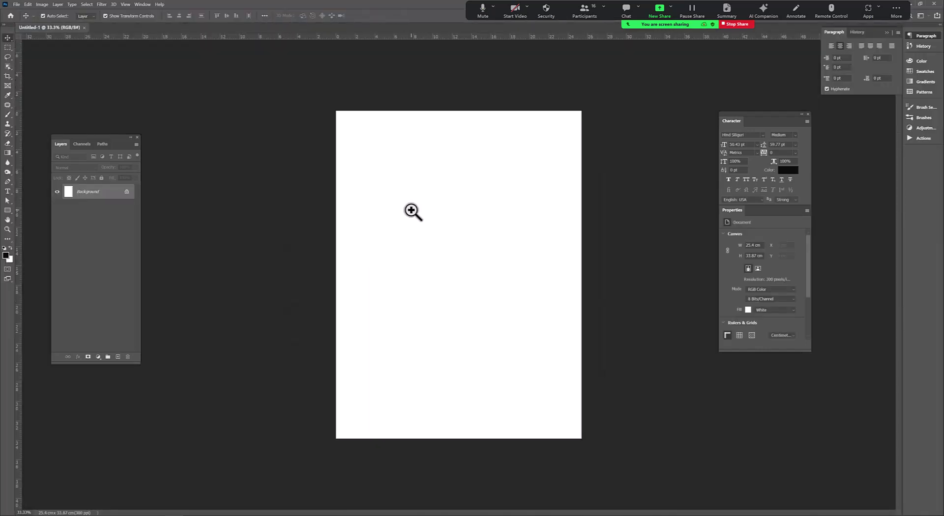
{"action": "left_click", "coordinate": [422, 228]}
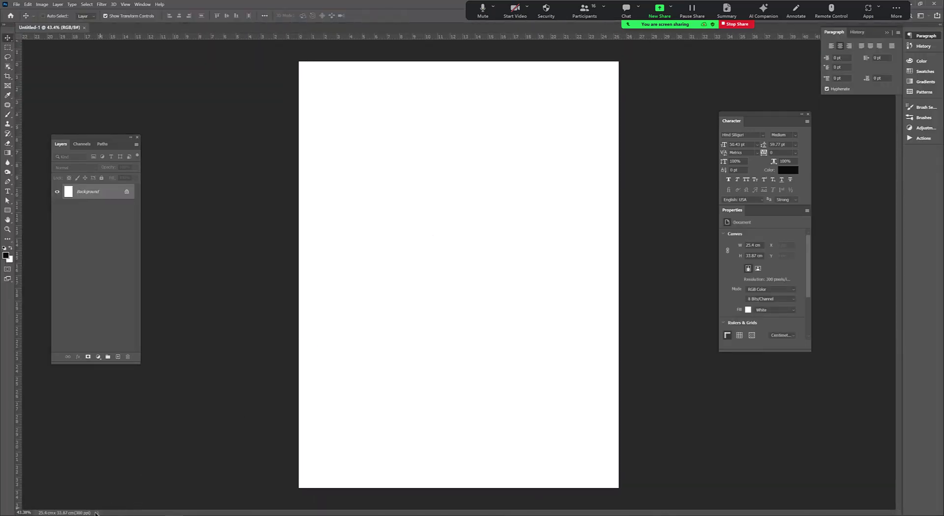
Step: Drag the first gel bottle image from File Explorer into Photoshop as its own document
{"action": "left_click", "coordinate": [311, 489]}
{"action": "key", "text": "Home"}
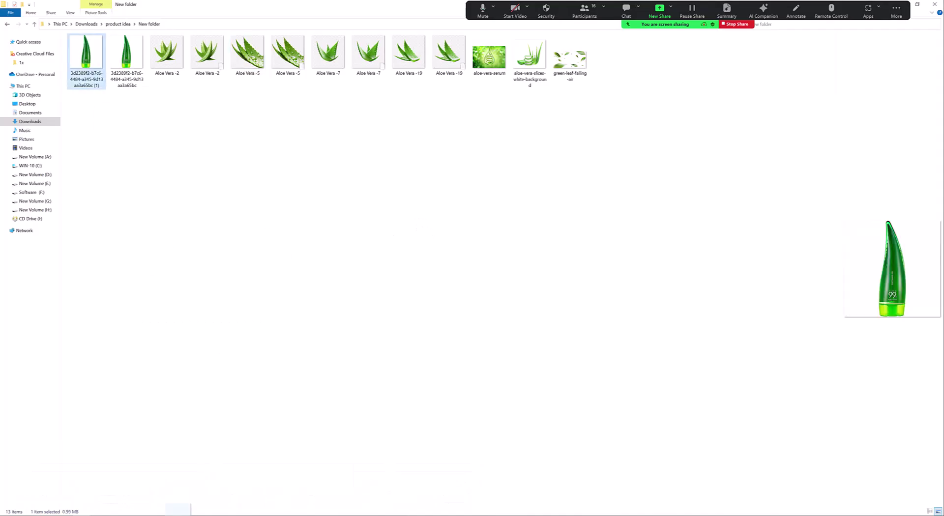
{"action": "left_click_drag", "start_coordinate": [177, 509], "coordinate": [85, 278]}
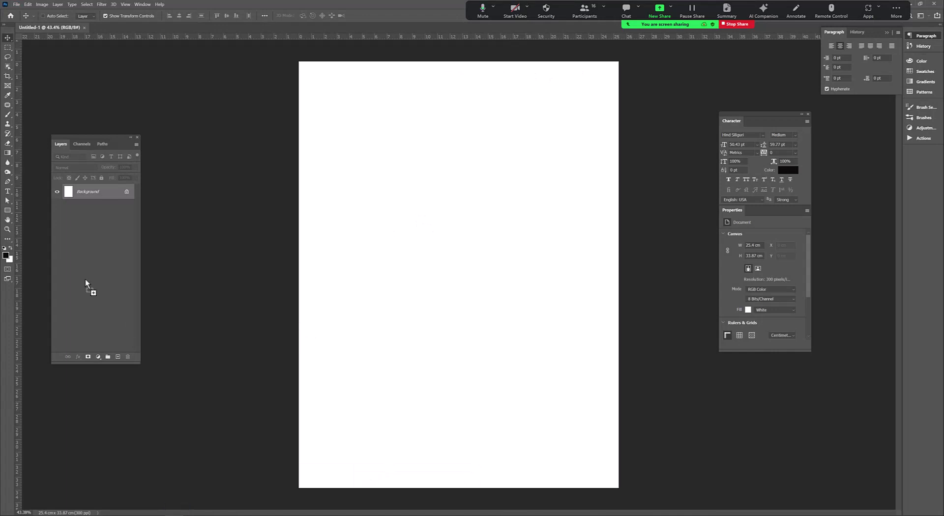
{"action": "left_click_drag", "start_coordinate": [236, 275], "coordinate": [450, 258]}
Step: Start a Pen path at the bottle tip and trace along the bottle's edges while zooming
{"action": "key", "text": "p"}
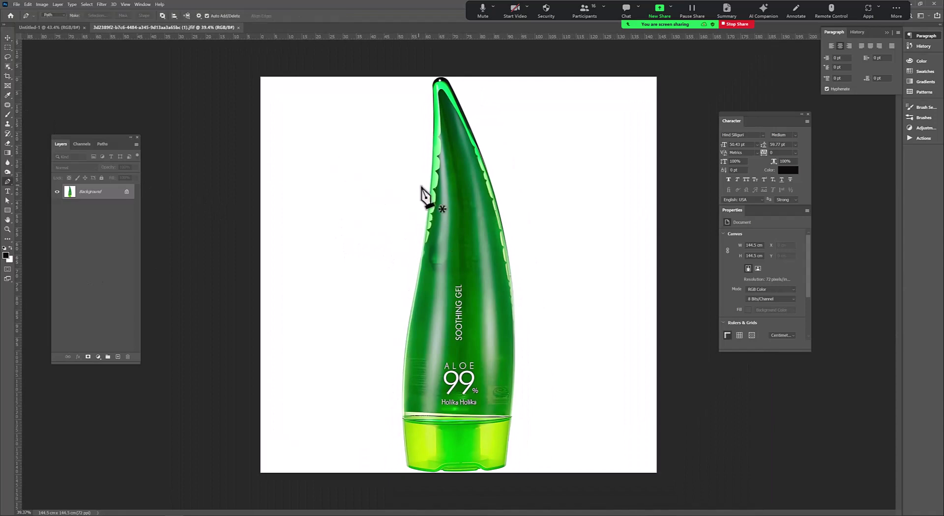
{"action": "scroll", "coordinate": [421, 200], "scroll_direction": "up", "scroll_amount": 10}
{"action": "left_click_drag", "start_coordinate": [426, 166], "coordinate": [457, 159]}
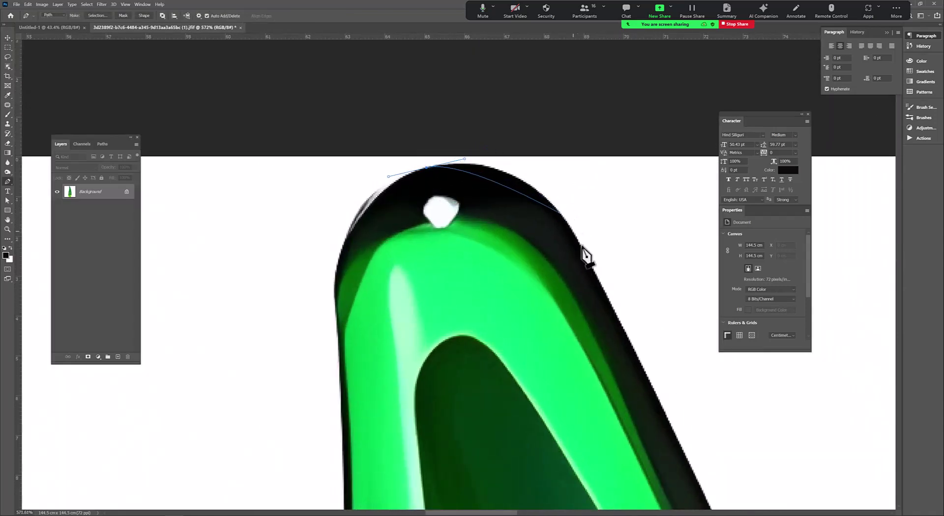
{"action": "mouse_move", "coordinate": [586, 255]}
{"action": "left_mouse_down"}
{"action": "mouse_move", "coordinate": [554, 257]}
{"action": "mouse_move", "coordinate": [448, 104]}
{"action": "left_mouse_up"}
{"action": "scroll", "coordinate": [541, 292], "scroll_direction": "up", "scroll_amount": 2}
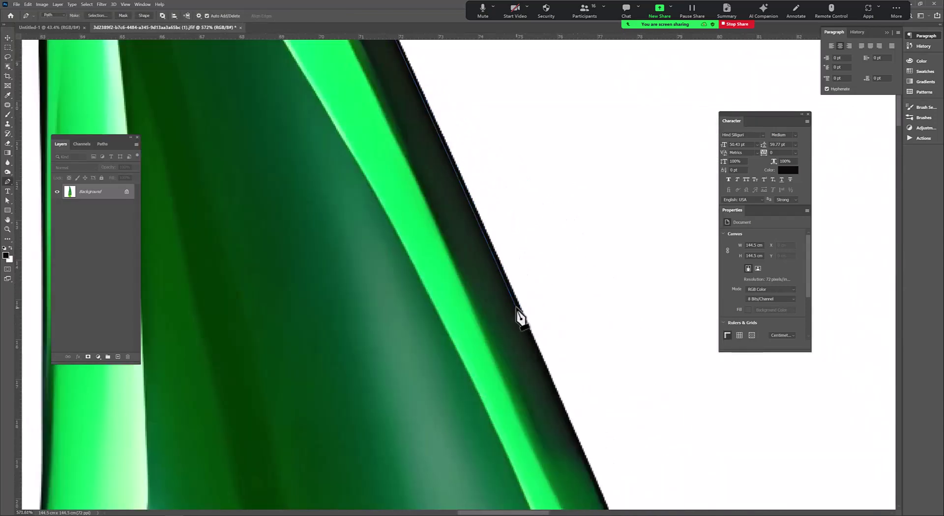
{"action": "scroll", "coordinate": [547, 373], "scroll_direction": "down", "scroll_amount": 5}
{"action": "scroll", "coordinate": [466, 251], "scroll_direction": "up", "scroll_amount": 4}
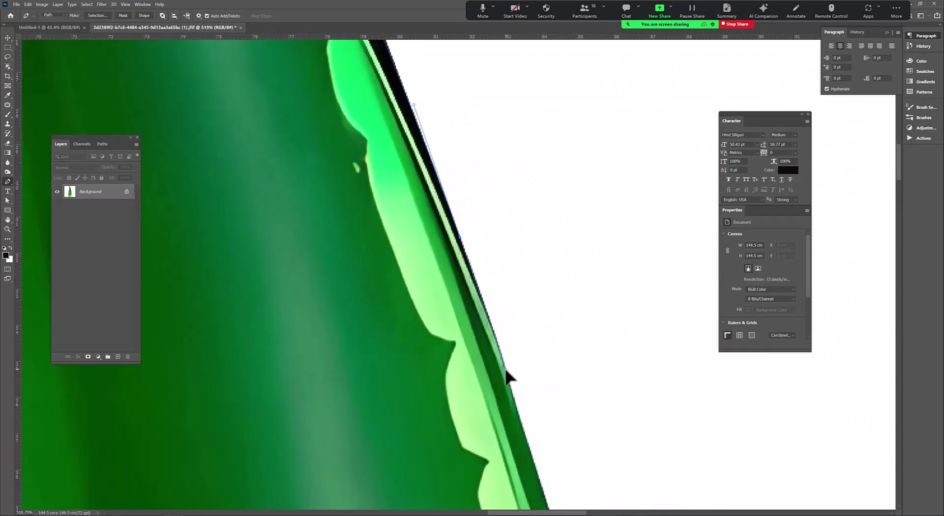
{"action": "scroll", "coordinate": [509, 379], "scroll_direction": "down", "scroll_amount": 3}
{"action": "scroll", "coordinate": [487, 368], "scroll_direction": "down", "scroll_amount": 3}
{"action": "scroll", "coordinate": [512, 390], "scroll_direction": "down", "scroll_amount": 3}
{"action": "scroll", "coordinate": [502, 289], "scroll_direction": "down", "scroll_amount": 3}
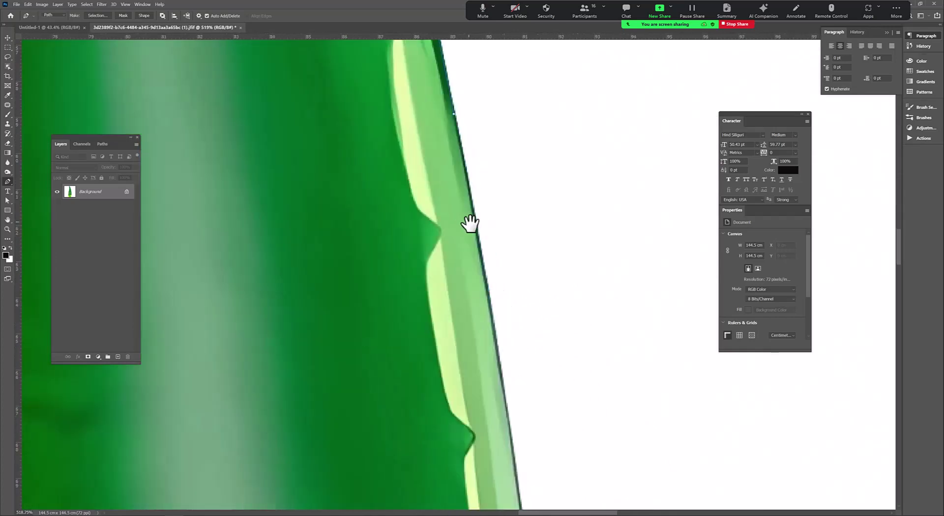
{"action": "scroll", "coordinate": [492, 317], "scroll_direction": "down", "scroll_amount": 5}
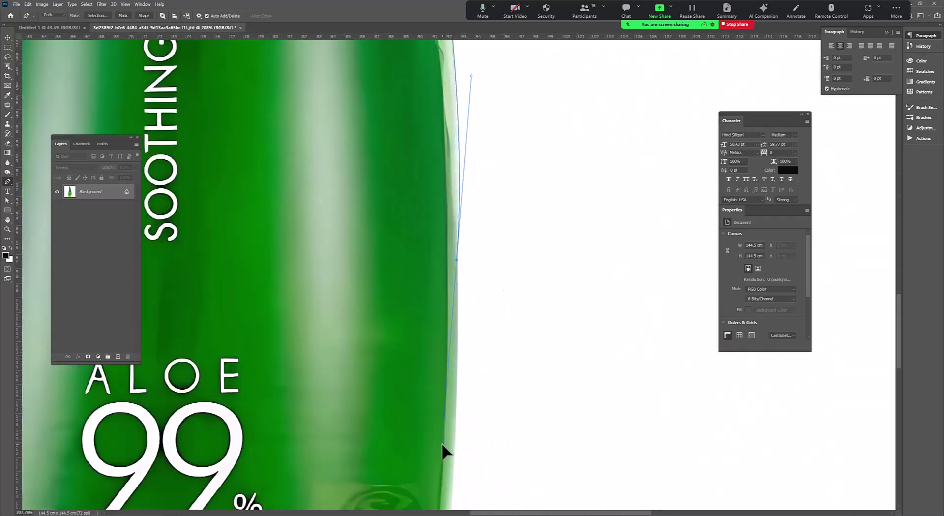
{"action": "scroll", "coordinate": [450, 221], "scroll_direction": "up", "scroll_amount": 3}
{"action": "scroll", "coordinate": [449, 276], "scroll_direction": "up", "scroll_amount": 4}
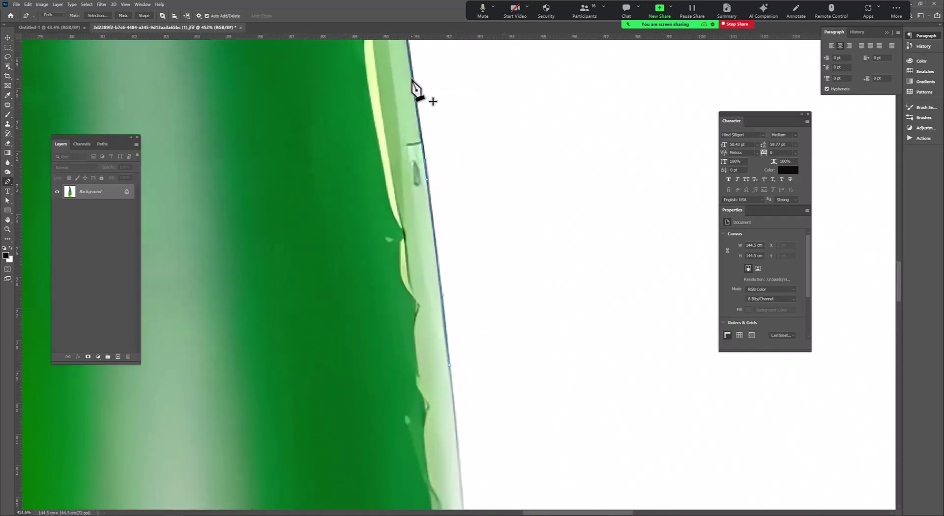
{"action": "scroll", "coordinate": [431, 189], "scroll_direction": "down", "scroll_amount": 5}
{"action": "scroll", "coordinate": [436, 258], "scroll_direction": "up", "scroll_amount": 4}
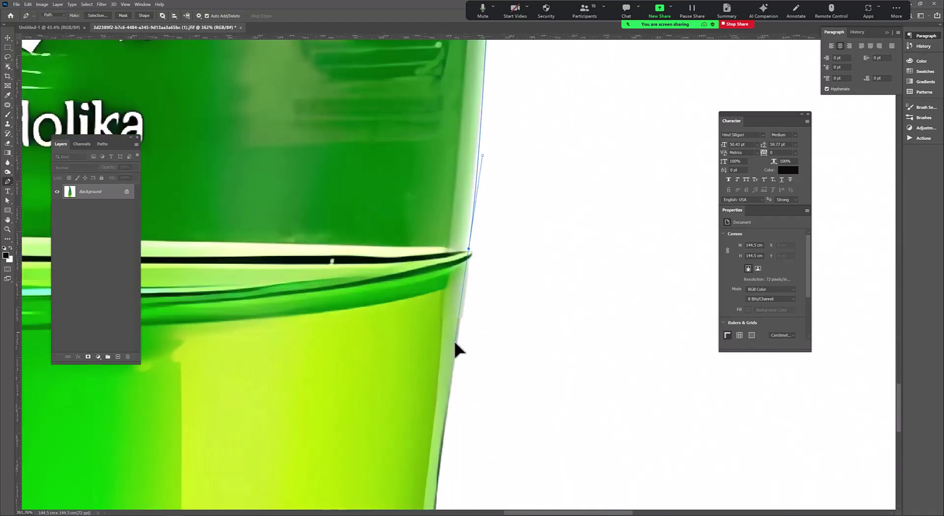
{"action": "scroll", "coordinate": [460, 305], "scroll_direction": "up", "scroll_amount": 3}
{"action": "scroll", "coordinate": [437, 462], "scroll_direction": "up", "scroll_amount": 3}
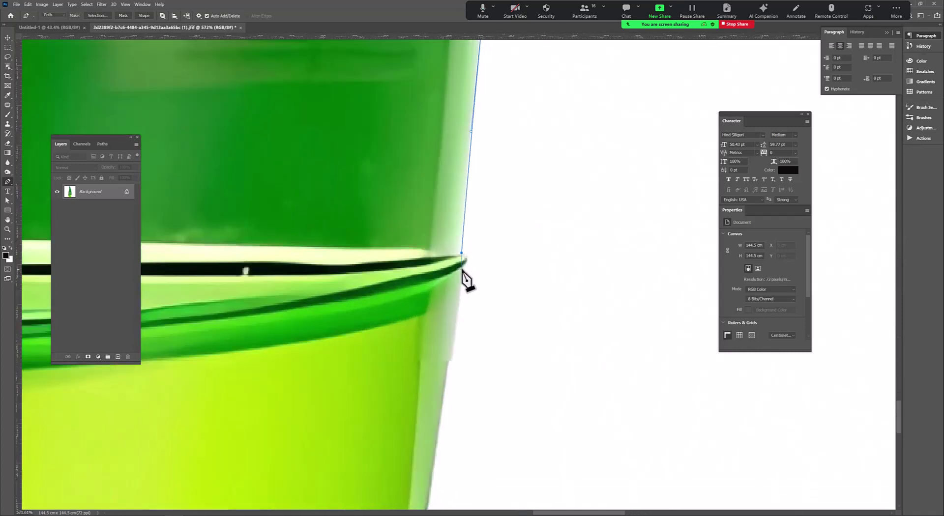
{"action": "scroll", "coordinate": [450, 373], "scroll_direction": "down", "scroll_amount": 3}
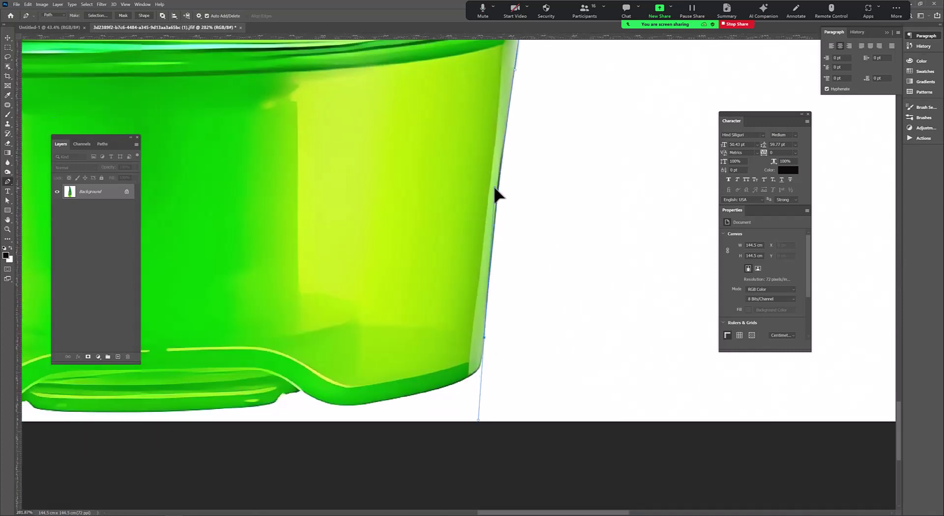
{"action": "scroll", "coordinate": [482, 366], "scroll_direction": "up", "scroll_amount": 2}
{"action": "scroll", "coordinate": [472, 381], "scroll_direction": "up", "scroll_amount": 2}
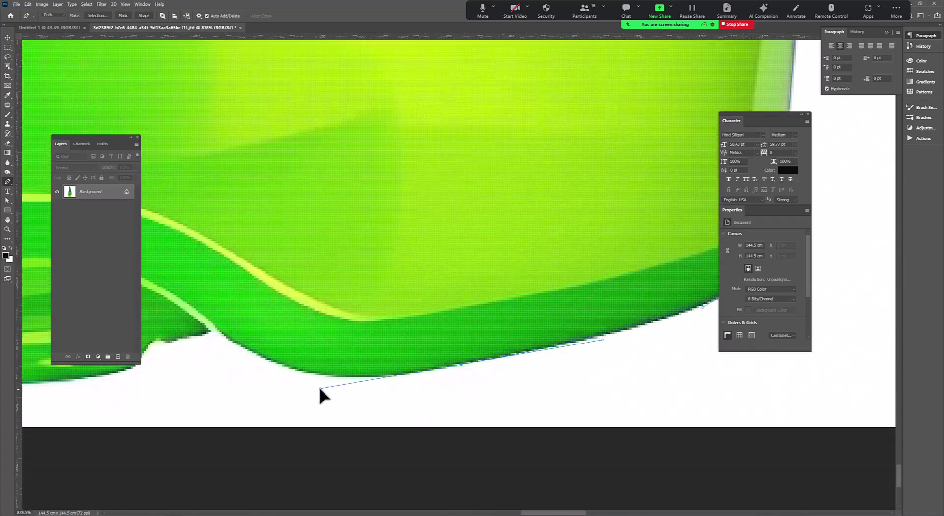
{"action": "scroll", "coordinate": [430, 362], "scroll_direction": "down", "scroll_amount": 2}
{"action": "scroll", "coordinate": [400, 313], "scroll_direction": "up", "scroll_amount": 3}
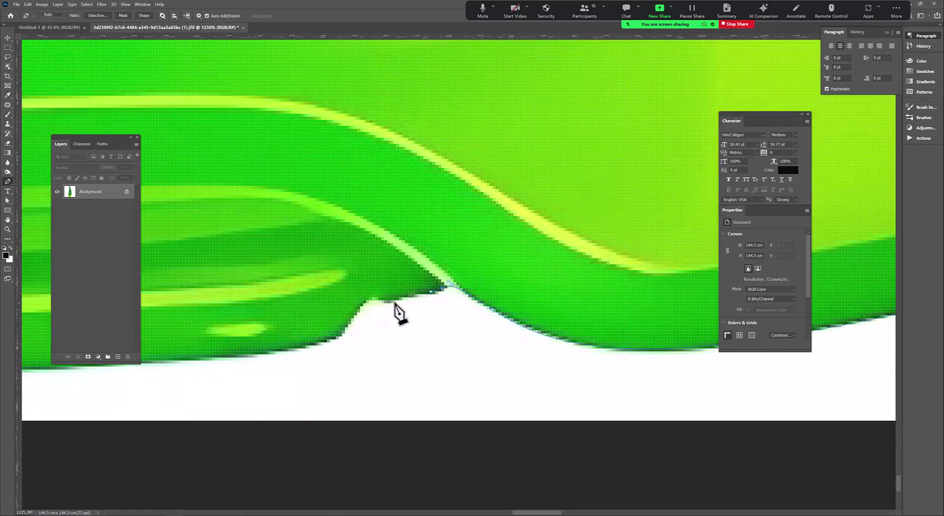
{"action": "scroll", "coordinate": [404, 361], "scroll_direction": "down", "scroll_amount": 2}
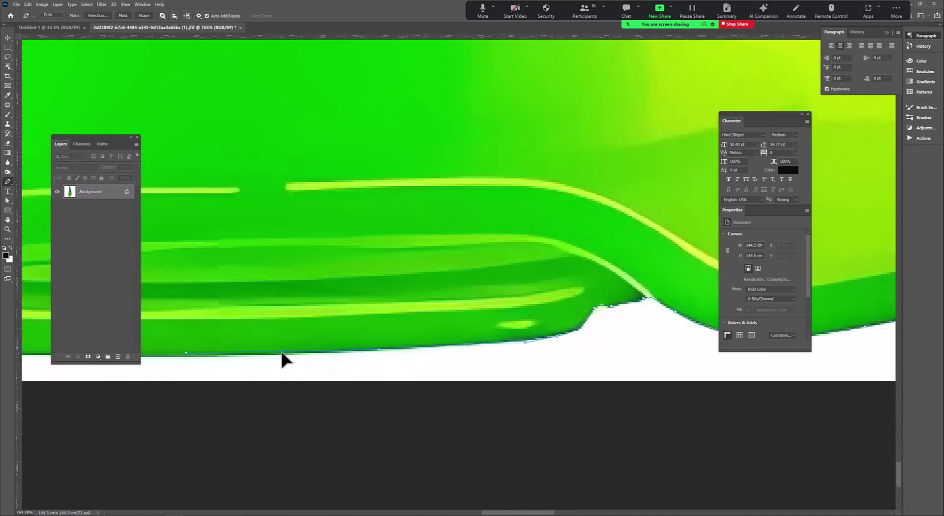
{"action": "scroll", "coordinate": [282, 353], "scroll_direction": "down", "scroll_amount": 2}
{"action": "scroll", "coordinate": [359, 346], "scroll_direction": "up", "scroll_amount": 3}
{"action": "scroll", "coordinate": [294, 347], "scroll_direction": "down", "scroll_amount": 1}
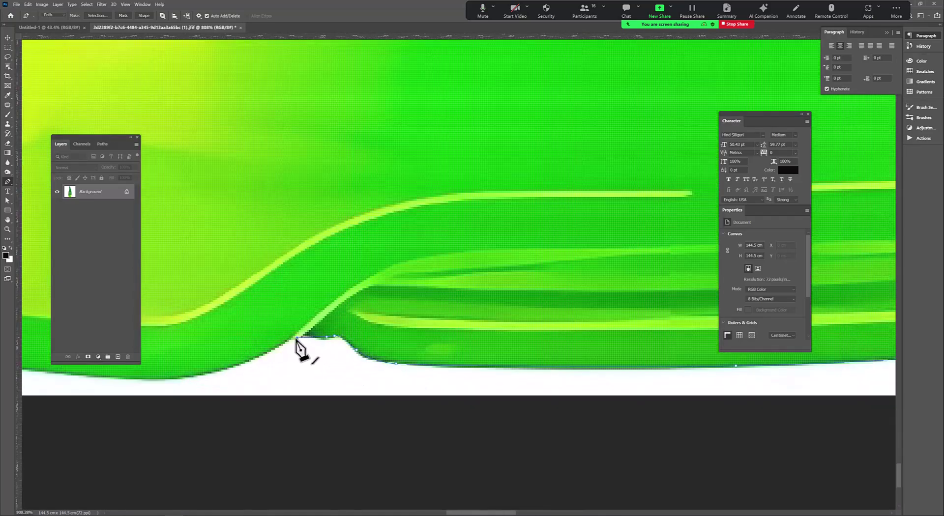
{"action": "scroll", "coordinate": [301, 348], "scroll_direction": "down", "scroll_amount": 2}
{"action": "scroll", "coordinate": [310, 362], "scroll_direction": "up", "scroll_amount": 3}
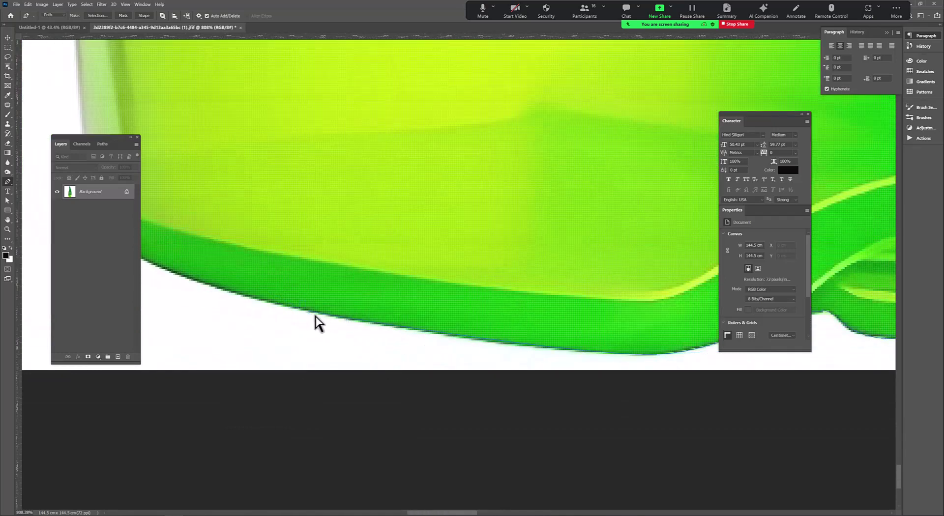
{"action": "scroll", "coordinate": [315, 323], "scroll_direction": "up", "scroll_amount": 1}
{"action": "scroll", "coordinate": [411, 349], "scroll_direction": "left", "scroll_amount": 3}
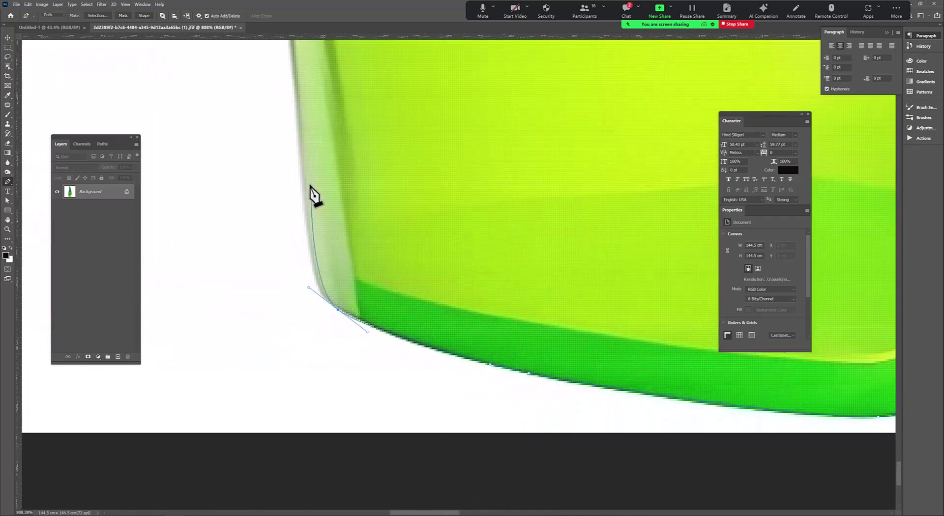
{"action": "scroll", "coordinate": [320, 274], "scroll_direction": "down", "scroll_amount": 2}
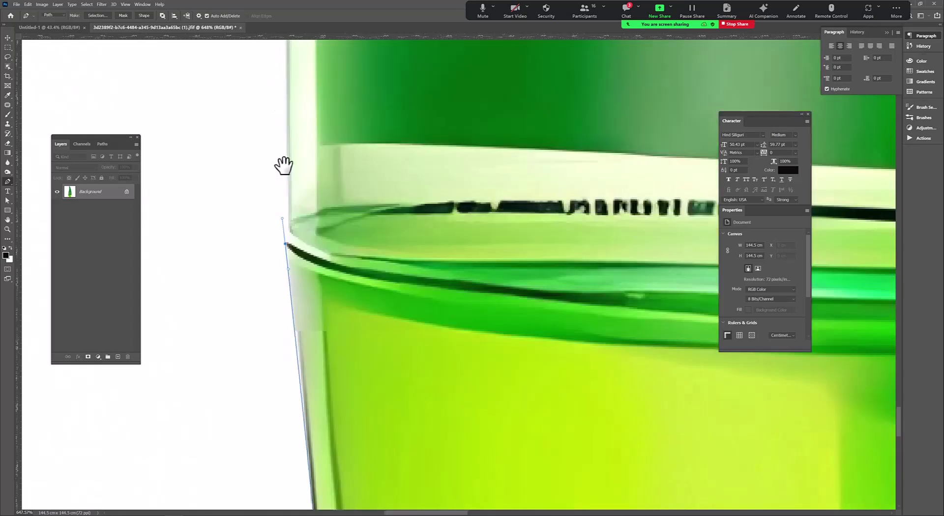
Step: Trace the bottle's upper rim, close the path and convert it into a selection
{"action": "left_click_drag", "start_coordinate": [284, 164], "coordinate": [317, 300]}
{"action": "scroll", "coordinate": [362, 189], "scroll_direction": "down", "scroll_amount": 3}
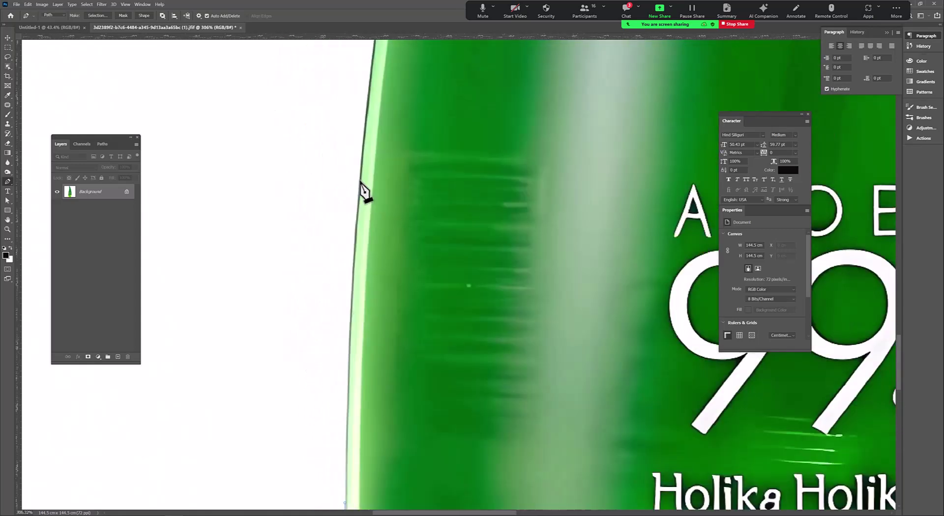
{"action": "scroll", "coordinate": [361, 209], "scroll_direction": "up", "scroll_amount": 5}
{"action": "scroll", "coordinate": [390, 172], "scroll_direction": "up", "scroll_amount": 5}
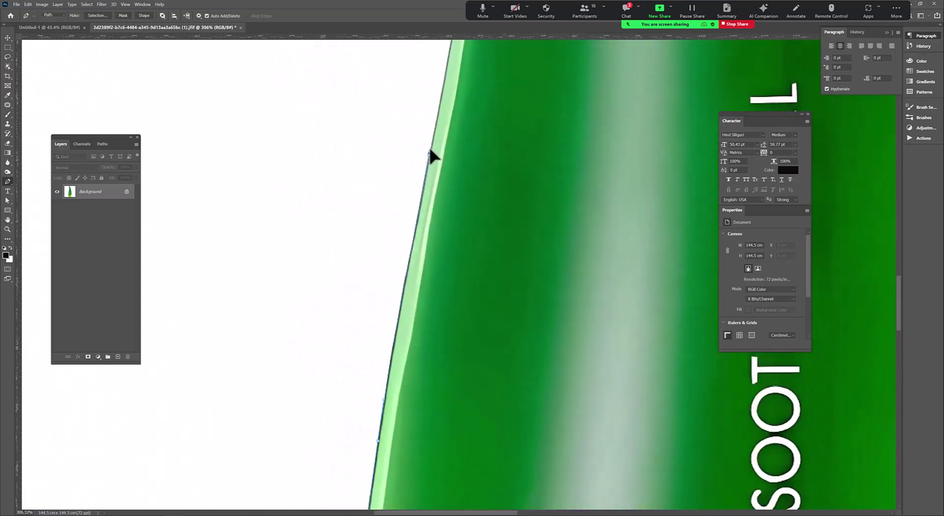
{"action": "scroll", "coordinate": [440, 123], "scroll_direction": "up", "scroll_amount": 2}
{"action": "scroll", "coordinate": [456, 138], "scroll_direction": "up", "scroll_amount": 1}
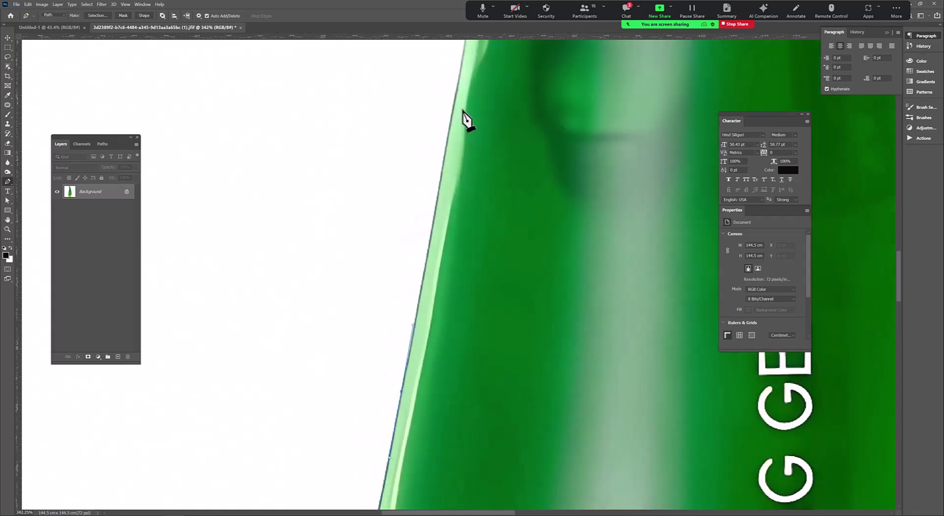
{"action": "scroll", "coordinate": [451, 98], "scroll_direction": "up", "scroll_amount": 5}
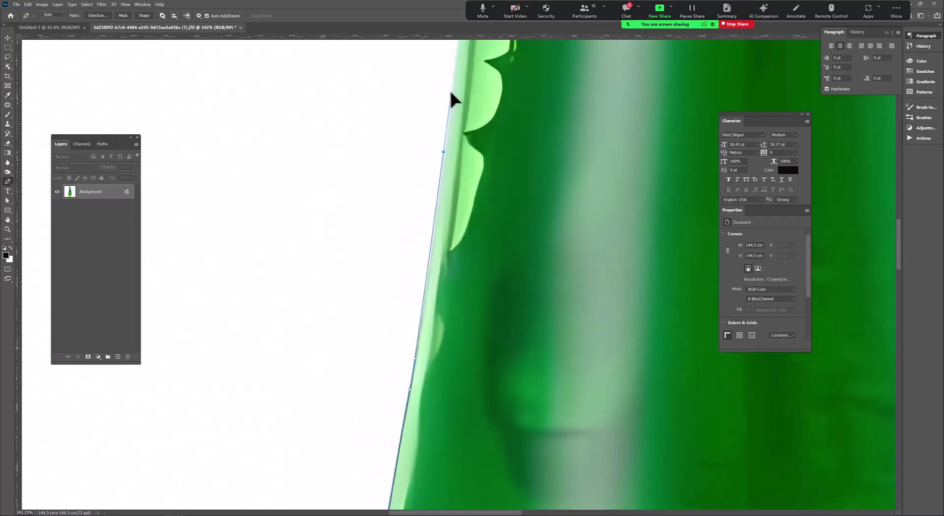
{"action": "scroll", "coordinate": [464, 164], "scroll_direction": "up", "scroll_amount": 3}
{"action": "scroll", "coordinate": [433, 244], "scroll_direction": "up", "scroll_amount": 3}
{"action": "scroll", "coordinate": [451, 179], "scroll_direction": "up", "scroll_amount": 3}
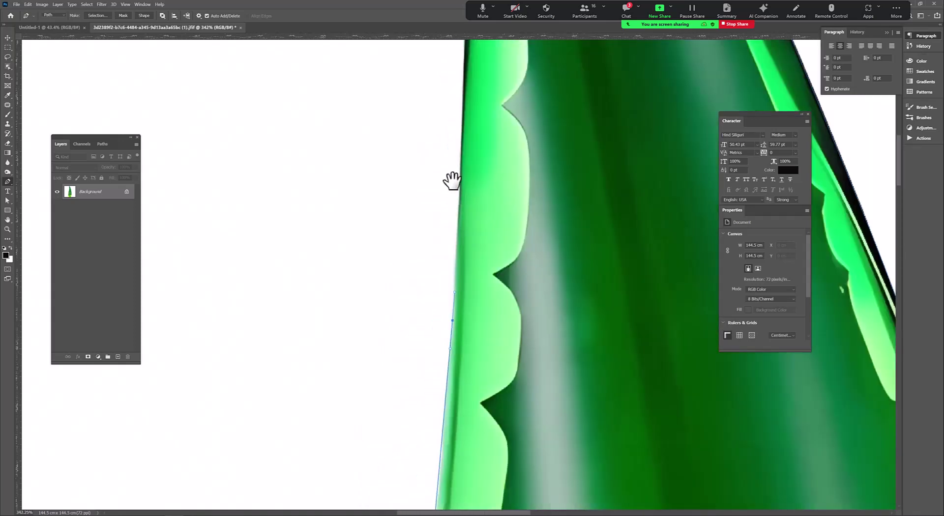
{"action": "scroll", "coordinate": [466, 49], "scroll_direction": "up", "scroll_amount": 3}
{"action": "scroll", "coordinate": [492, 98], "scroll_direction": "up", "scroll_amount": 5}
{"action": "scroll", "coordinate": [554, 172], "scroll_direction": "up", "scroll_amount": 3}
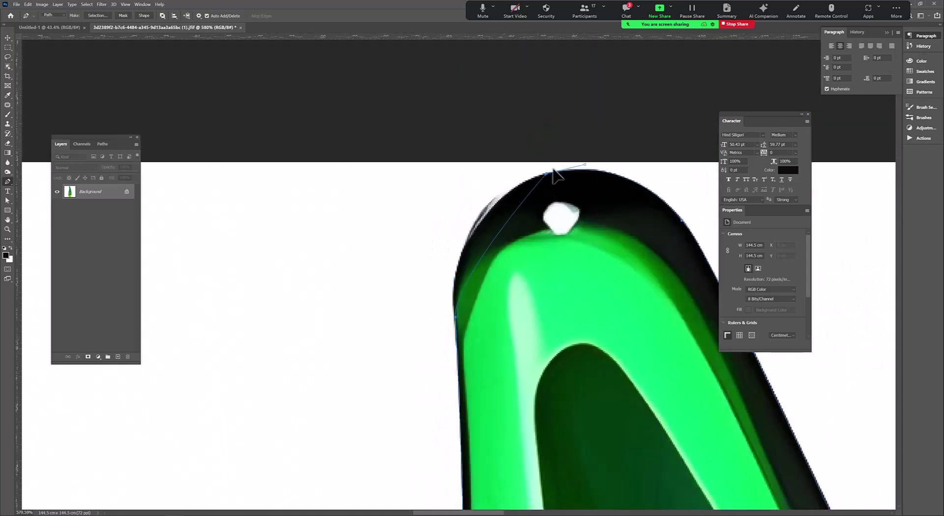
{"action": "scroll", "coordinate": [638, 157], "scroll_direction": "down", "scroll_amount": 10}
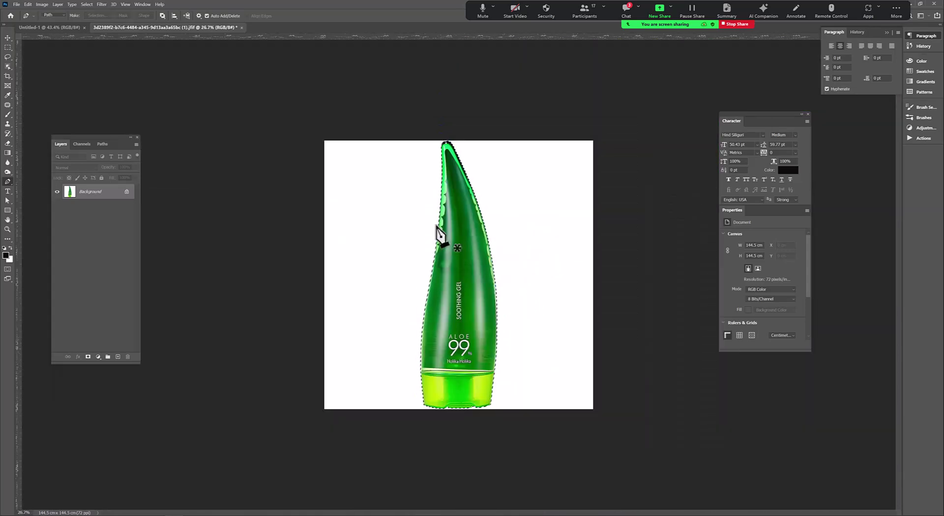
Step: Feather the bottle selection and copy it onto a new Layer 1
{"action": "key", "text": "shift+F6"}
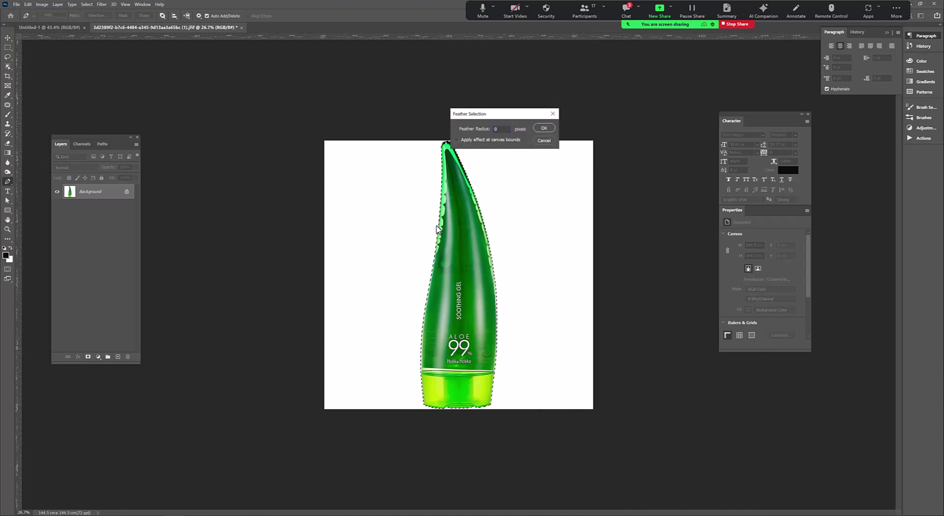
{"action": "key", "text": "Return"}
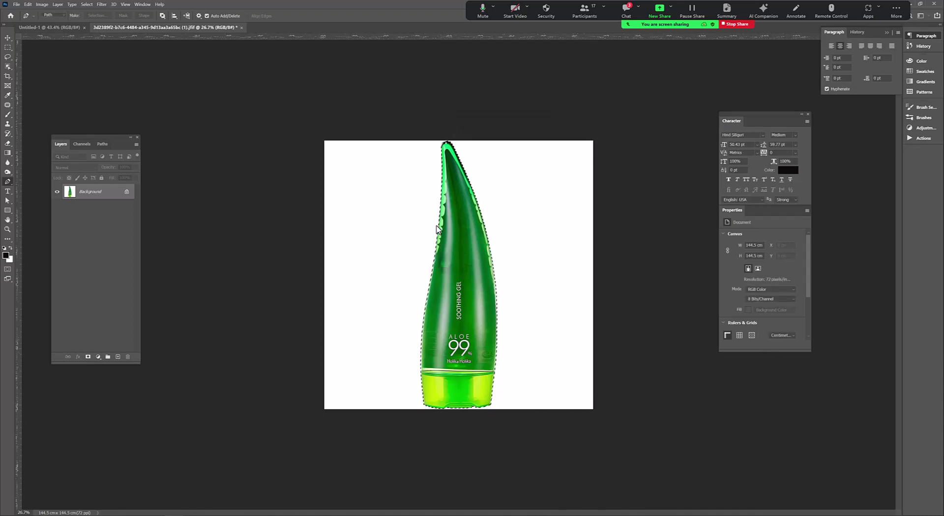
{"action": "key", "text": "ctrl+j"}
{"action": "right_click", "coordinate": [104, 196]}
Step: Convert Layer 1 to a smart object, move it into Untitled-1 and scale it down centrally
{"action": "left_click", "coordinate": [199, 285]}
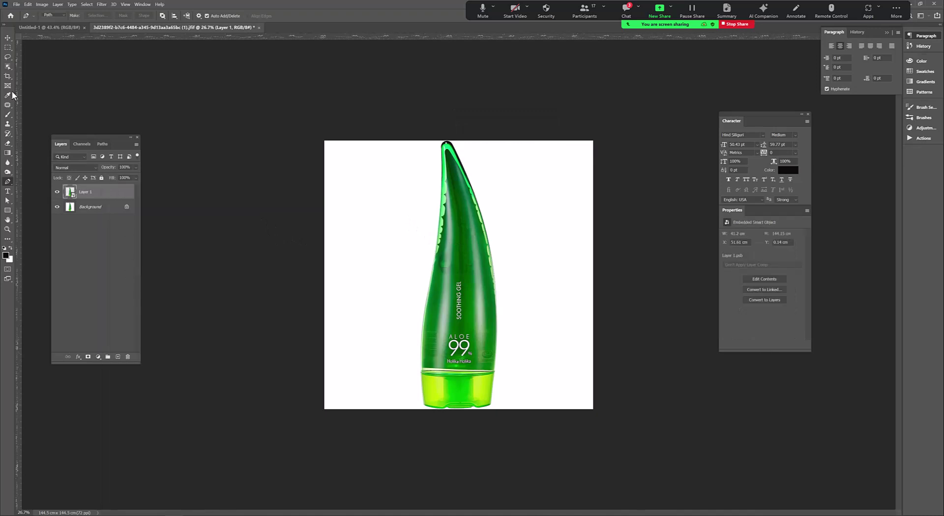
{"action": "key", "text": "v"}
{"action": "left_click_drag", "start_coordinate": [76, 33], "coordinate": [438, 270]}
{"action": "key", "text": "ctrl+t"}
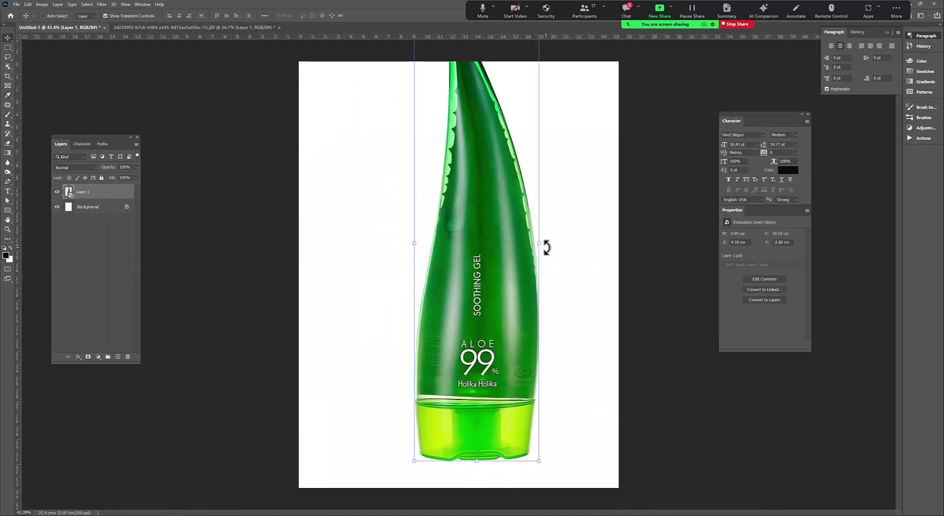
{"action": "mouse_move", "coordinate": [548, 249]}
{"action": "left_mouse_down"}
{"action": "mouse_move", "coordinate": [489, 232]}
{"action": "mouse_move", "coordinate": [463, 272]}
{"action": "mouse_move", "coordinate": [472, 294]}
{"action": "left_mouse_up"}
{"action": "key", "text": "Return"}
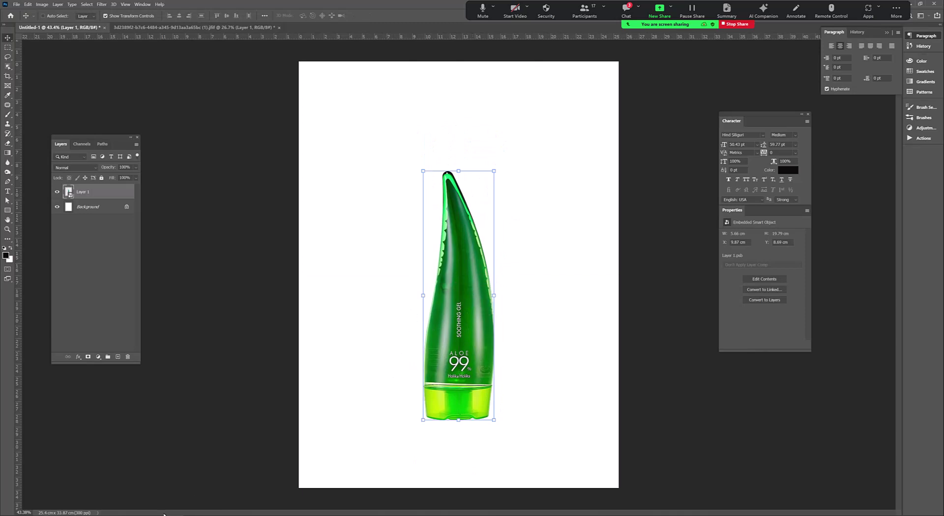
{"action": "mouse_move", "coordinate": [164, 514]}
{"action": "left_click", "coordinate": [290, 497]}
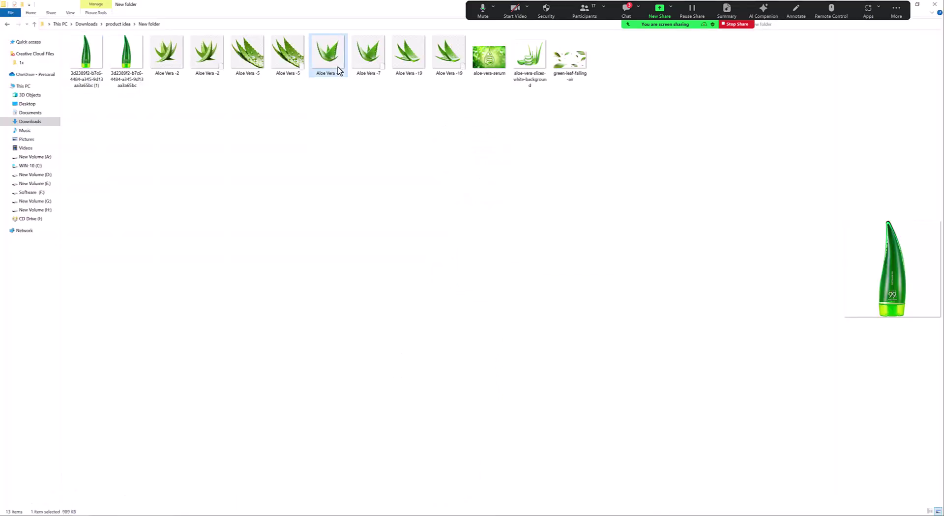
Step: Open Aloe Vera -7 and Aloe Vera -19, placing enlarged, shortened leaves on the Untitled-1 page
{"action": "double_click", "coordinate": [367, 79]}
{"action": "left_click", "coordinate": [202, 27]}
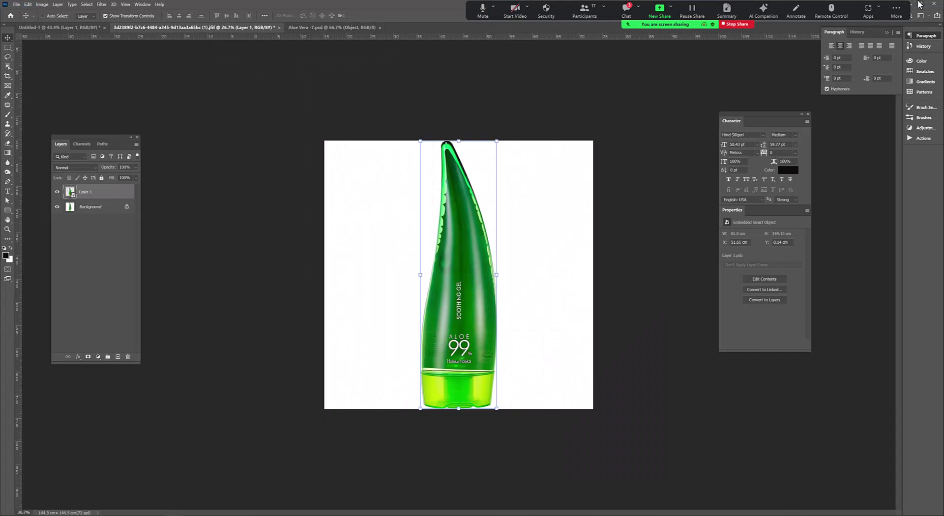
{"action": "left_click", "coordinate": [277, 494]}
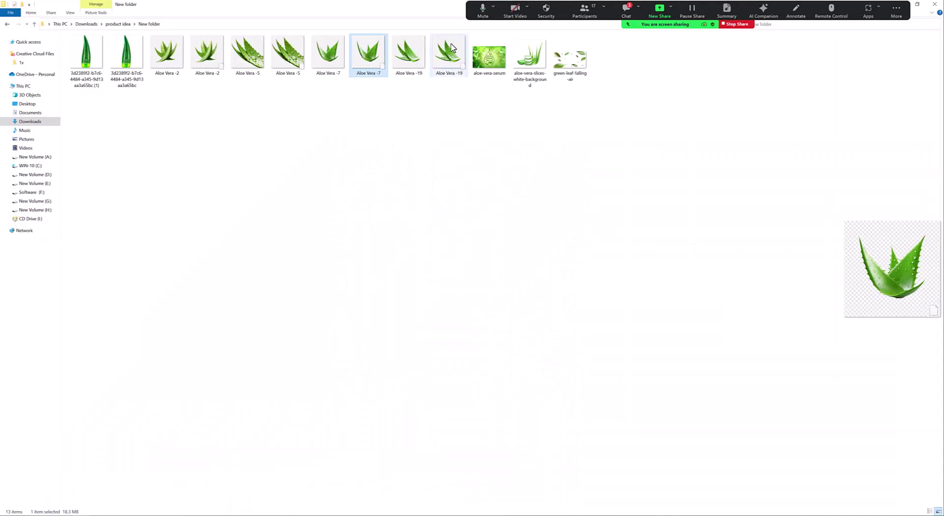
{"action": "double_click", "coordinate": [366, 59]}
{"action": "mouse_move", "coordinate": [421, 142]}
{"action": "left_mouse_down"}
{"action": "mouse_move", "coordinate": [431, 318]}
{"action": "mouse_move", "coordinate": [506, 365]}
{"action": "left_mouse_up"}
{"action": "left_click_drag", "start_coordinate": [558, 263], "coordinate": [605, 246]}
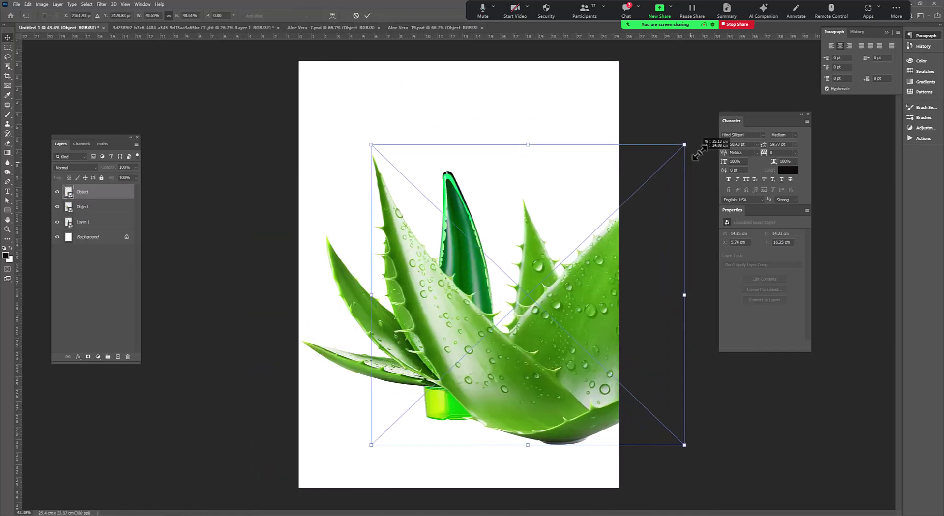
{"action": "left_click_drag", "start_coordinate": [467, 143], "coordinate": [512, 212]}
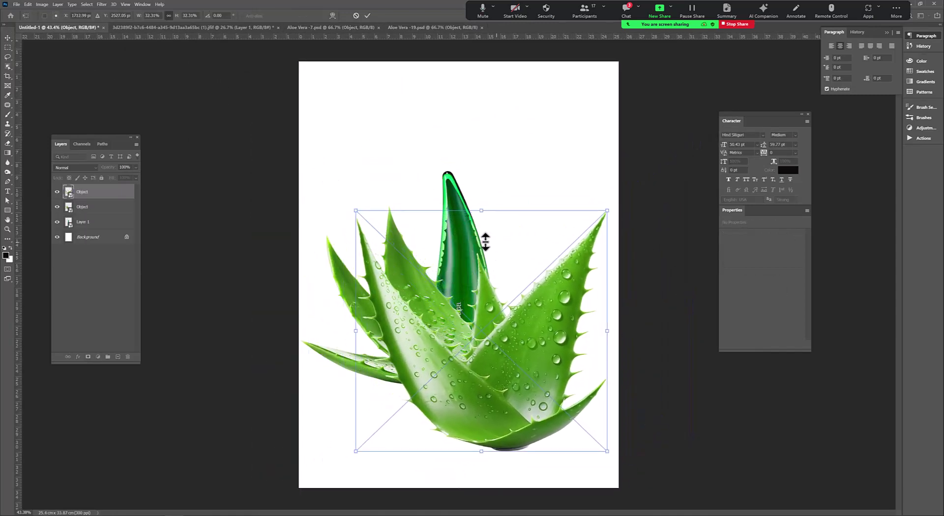
Step: Stack the back leaves below the bottle and position the front leaf over its base
{"action": "left_click", "coordinate": [98, 210]}
{"action": "left_click_drag", "start_coordinate": [98, 210], "coordinate": [98, 229]}
{"action": "left_click_drag", "start_coordinate": [402, 341], "coordinate": [380, 347]}
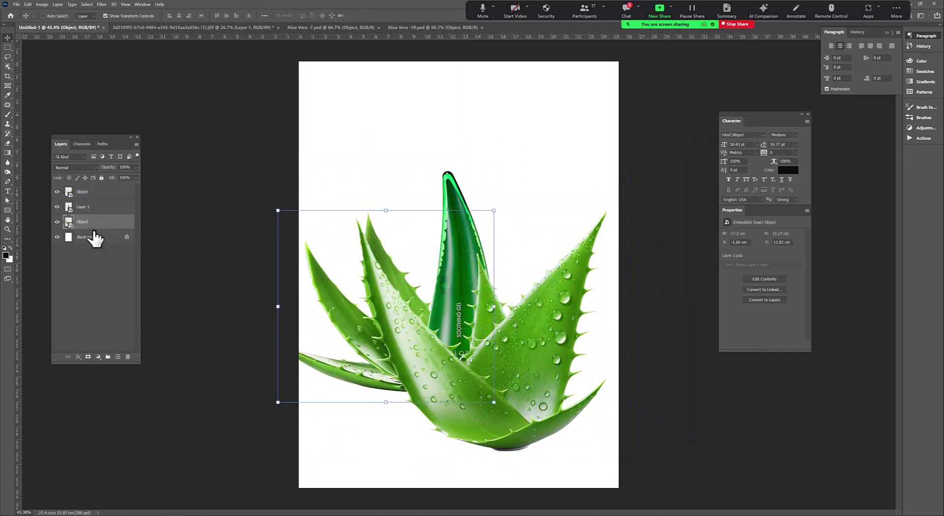
{"action": "left_click", "coordinate": [94, 196]}
{"action": "mouse_move", "coordinate": [473, 381]}
{"action": "left_mouse_down"}
{"action": "mouse_move", "coordinate": [458, 386]}
{"action": "mouse_move", "coordinate": [464, 371]}
{"action": "left_mouse_up"}
{"action": "left_click_drag", "start_coordinate": [109, 242], "coordinate": [89, 197]}
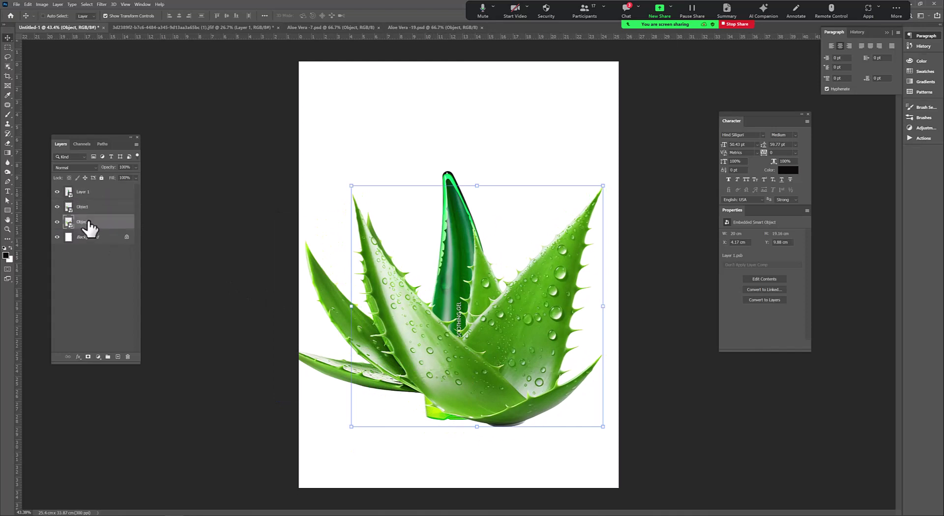
{"action": "mouse_move", "coordinate": [399, 321]}
{"action": "left_mouse_down"}
{"action": "mouse_move", "coordinate": [399, 363]}
{"action": "mouse_move", "coordinate": [397, 346]}
{"action": "left_mouse_up"}
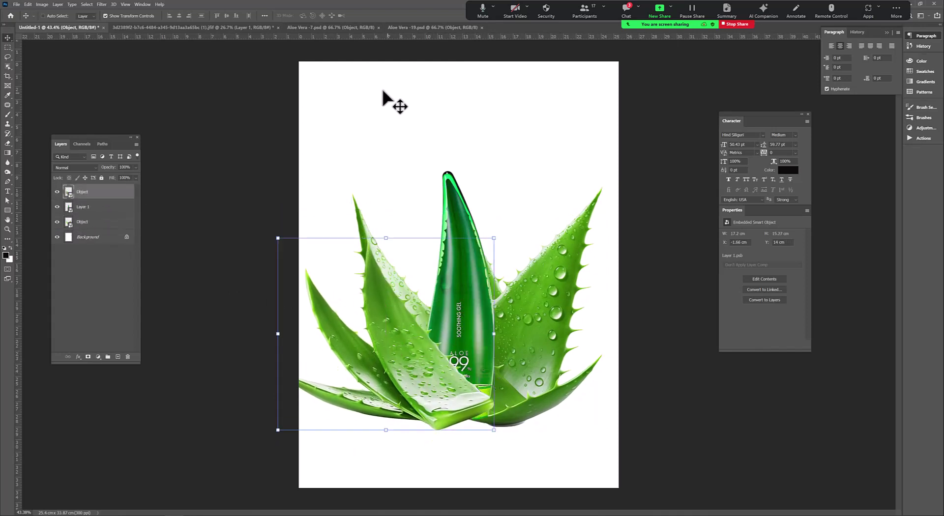
Step: Warp the front leaf's bottom edge and corners so it curves around the bottle
{"action": "key", "text": "ctrl+t"}
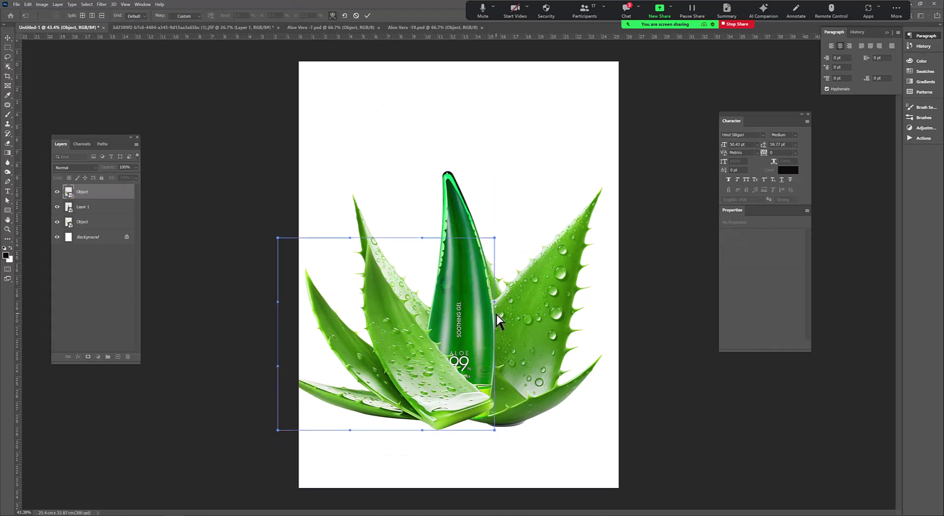
{"action": "left_click_drag", "start_coordinate": [494, 431], "coordinate": [471, 445]}
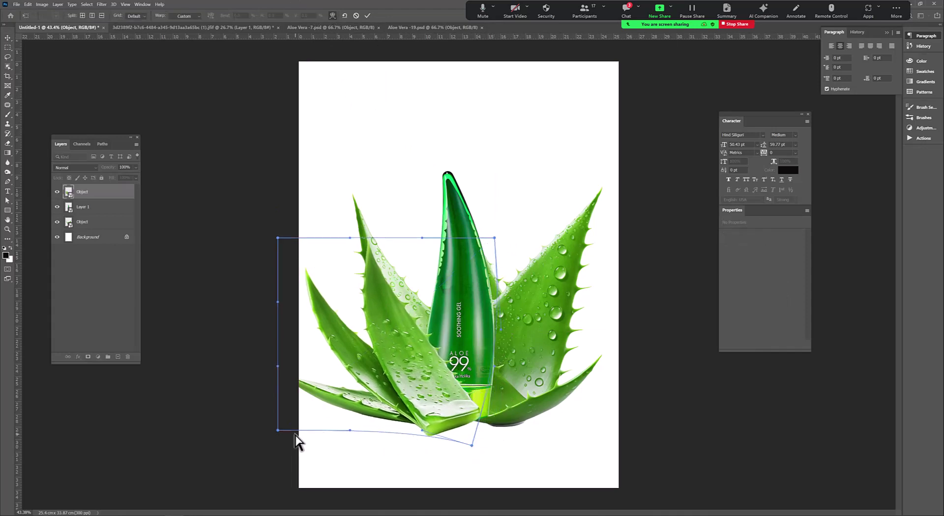
{"action": "left_click_drag", "start_coordinate": [270, 428], "coordinate": [383, 436]}
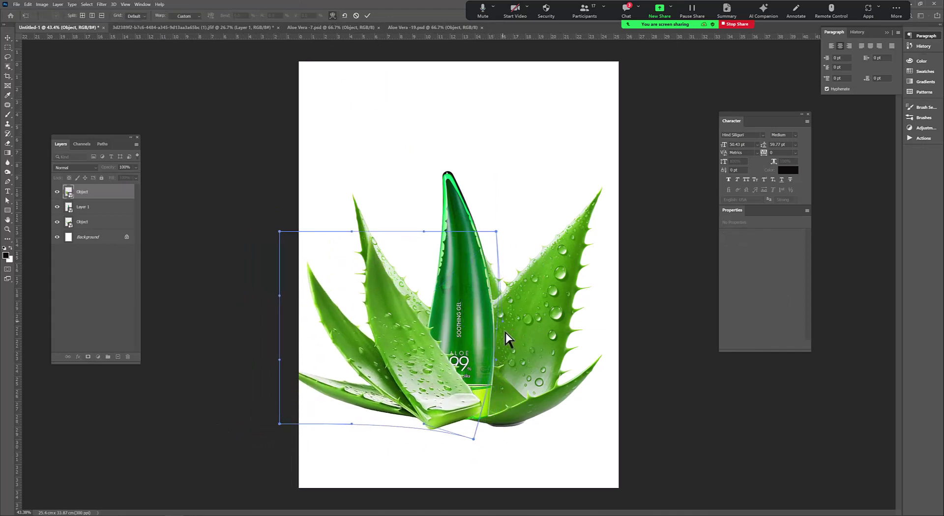
{"action": "left_click_drag", "start_coordinate": [473, 438], "coordinate": [466, 453]}
{"action": "mouse_move", "coordinate": [279, 424]}
{"action": "left_mouse_down"}
{"action": "mouse_move", "coordinate": [248, 403]}
{"action": "mouse_move", "coordinate": [285, 382]}
{"action": "left_mouse_up"}
{"action": "key", "text": "Return"}
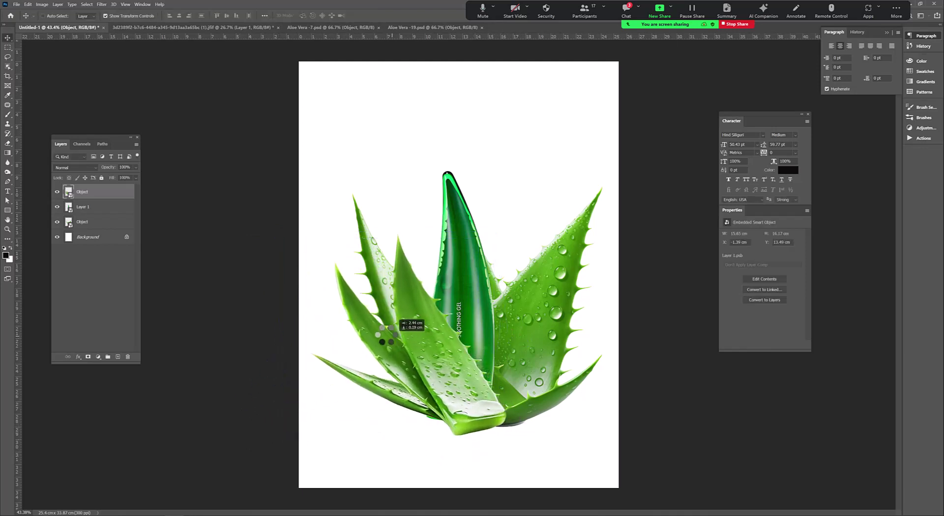
Step: Squash the front leaves to about 80% height, then undo to restore full height
{"action": "key", "text": "ctrl+t"}
{"action": "left_click_drag", "start_coordinate": [401, 231], "coordinate": [402, 278]}
{"action": "key", "text": "Return"}
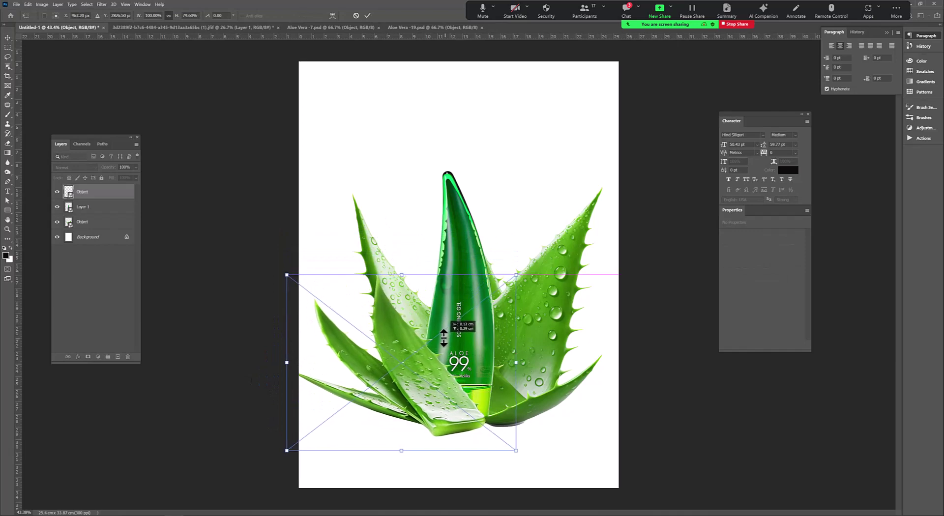
{"action": "key", "text": "ctrl+z"}
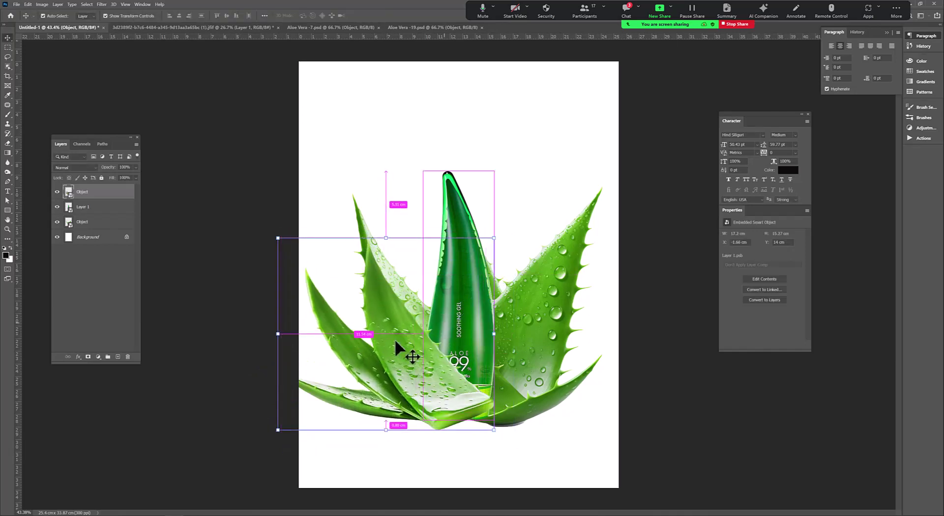
{"action": "key", "text": "ctrl+comma"}
Step: Open Aloe Vera -2 and drop its leaves into the Untitled-1 poster
{"action": "left_click", "coordinate": [259, 496]}
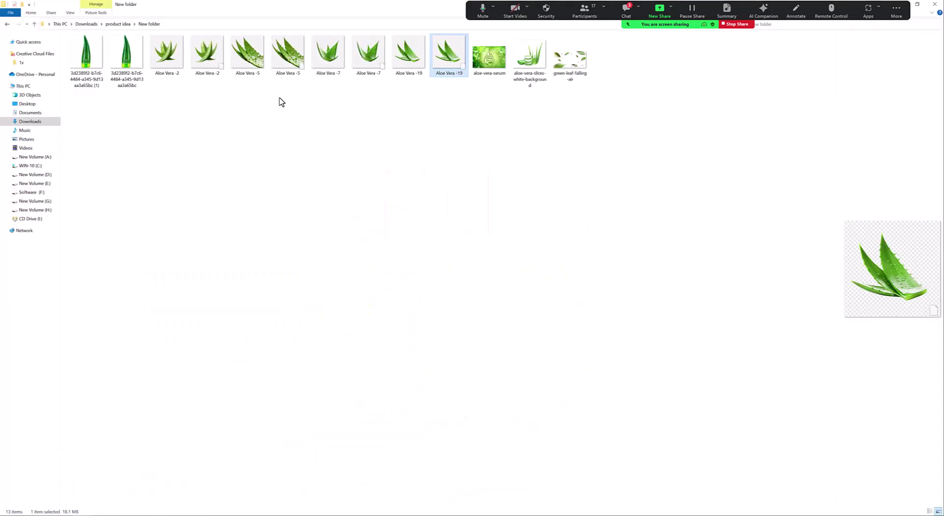
{"action": "double_click", "coordinate": [219, 75]}
{"action": "left_click_drag", "start_coordinate": [507, 254], "coordinate": [268, 48]}
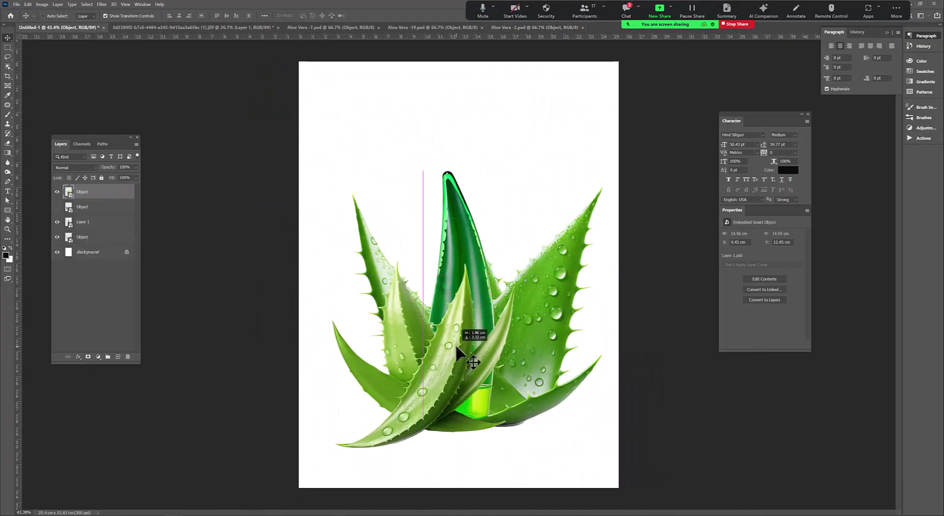
{"action": "left_click_drag", "start_coordinate": [98, 28], "coordinate": [466, 326]}
Step: Hide the front leaf layer and duplicate the new leaves, placing the copy over the bottle
{"action": "left_click", "coordinate": [57, 191]}
{"action": "left_click", "coordinate": [82, 237]}
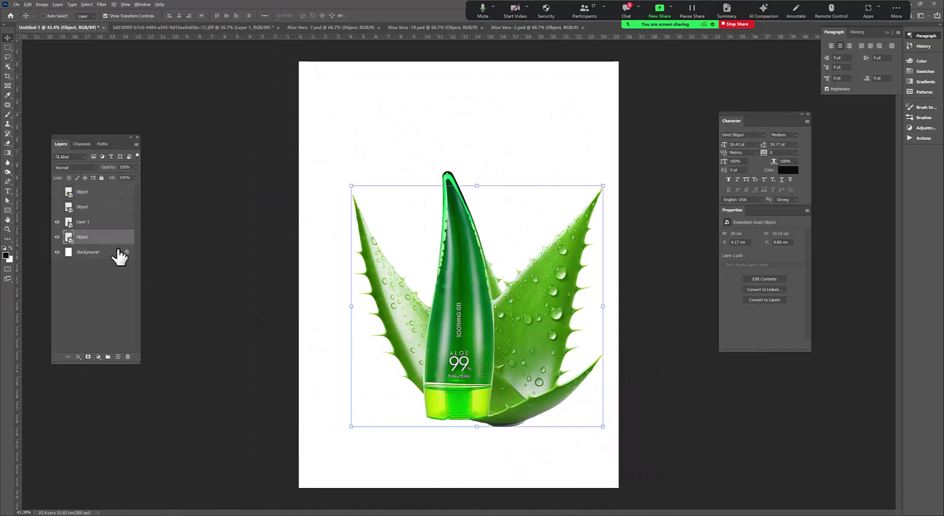
{"action": "left_click_drag", "start_coordinate": [118, 237], "coordinate": [94, 219]}
{"action": "mouse_move", "coordinate": [550, 335]}
{"action": "left_mouse_down"}
{"action": "mouse_move", "coordinate": [486, 368]}
{"action": "mouse_move", "coordinate": [487, 352]}
{"action": "mouse_move", "coordinate": [434, 338]}
{"action": "left_mouse_up"}
Step: Move the bottle and leaf layers up and right, scaling them to about 95%
{"action": "scroll", "coordinate": [435, 344], "scroll_direction": "up", "scroll_amount": 2}
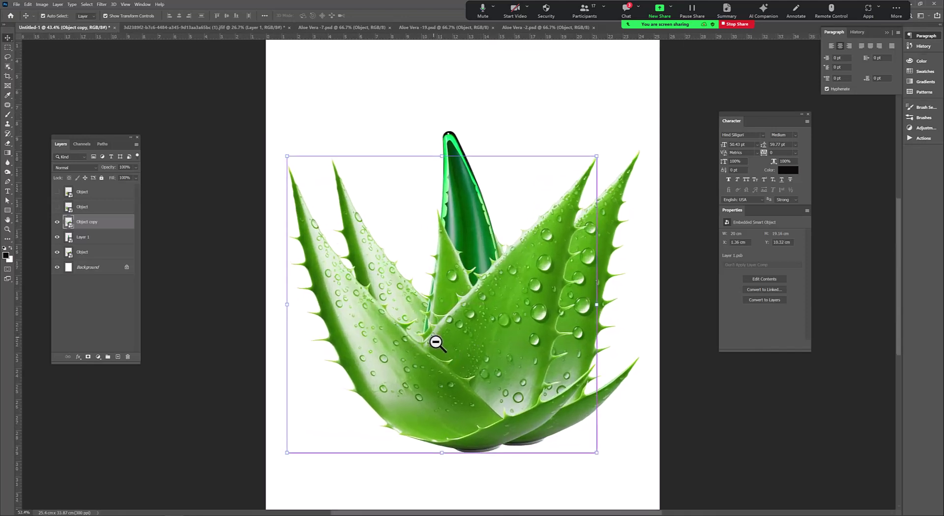
{"action": "left_click", "coordinate": [83, 207]}
{"action": "scroll", "coordinate": [384, 257], "scroll_direction": "down", "scroll_amount": 2}
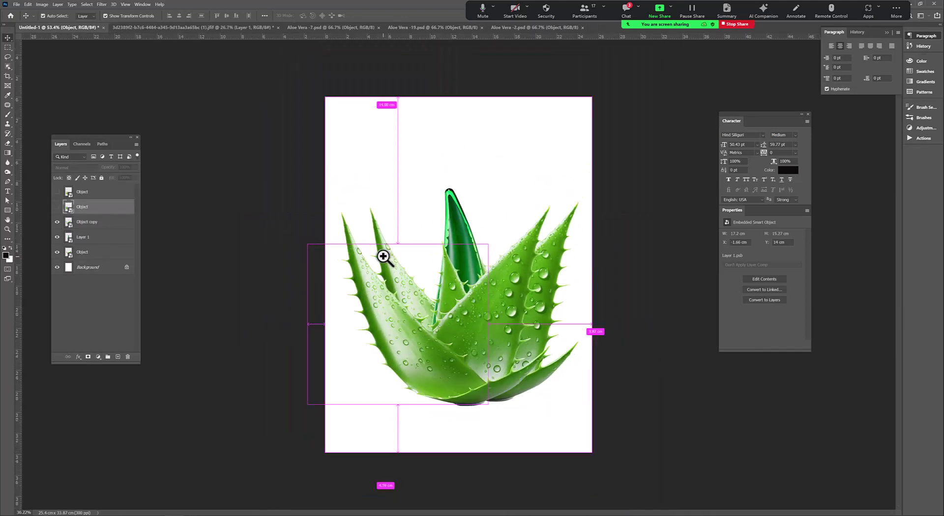
{"action": "left_click", "coordinate": [95, 222]}
{"action": "left_click", "coordinate": [83, 252], "text": "shift"}
{"action": "mouse_move", "coordinate": [487, 284]}
{"action": "left_mouse_down"}
{"action": "mouse_move", "coordinate": [467, 280]}
{"action": "mouse_move", "coordinate": [474, 267]}
{"action": "left_mouse_up"}
{"action": "key", "text": "ctrl+t"}
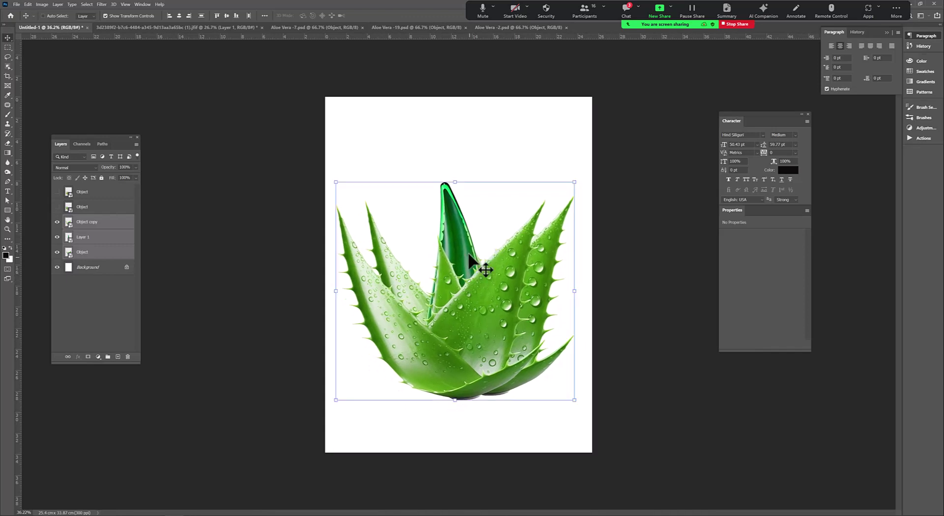
{"action": "left_click_drag", "start_coordinate": [455, 181], "coordinate": [457, 192]}
{"action": "left_click", "coordinate": [98, 235]}
Step: Add a Solid Color fill layer just above the Background layer
{"action": "scroll", "coordinate": [485, 358], "scroll_direction": "up", "scroll_amount": 2}
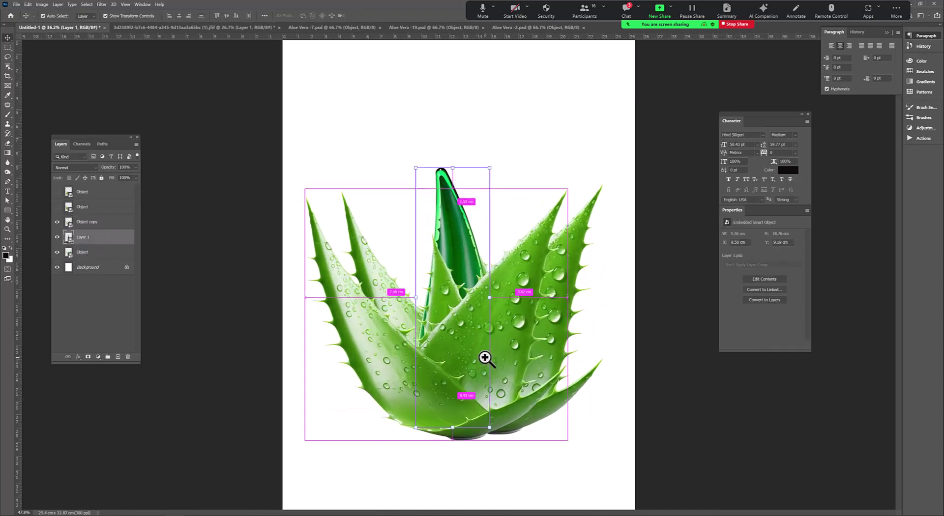
{"action": "scroll", "coordinate": [485, 358], "scroll_direction": "down", "scroll_amount": 1}
{"action": "left_click", "coordinate": [89, 267]}
{"action": "left_click", "coordinate": [98, 356]}
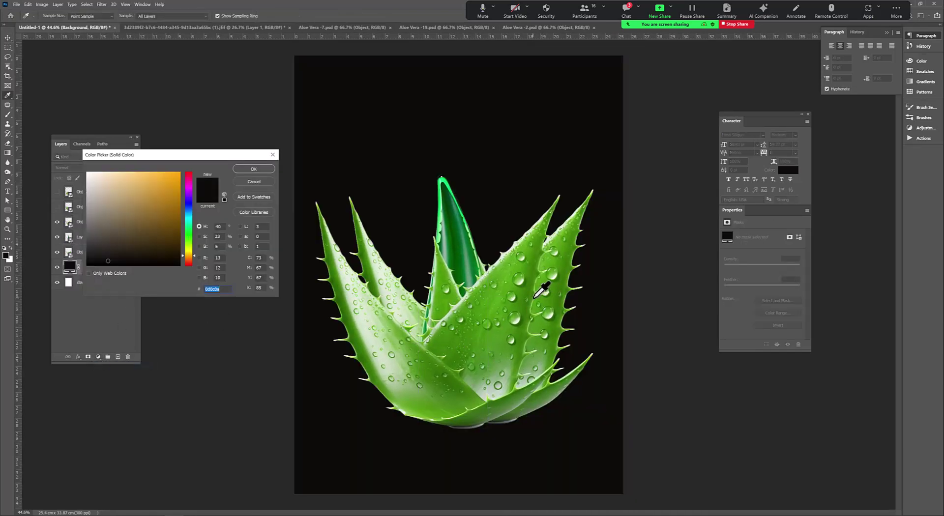
Step: Fill the background with green and add a new empty layer above the fill
{"action": "left_click", "coordinate": [546, 291]}
{"action": "left_click", "coordinate": [258, 171]}
{"action": "left_click", "coordinate": [117, 356]}
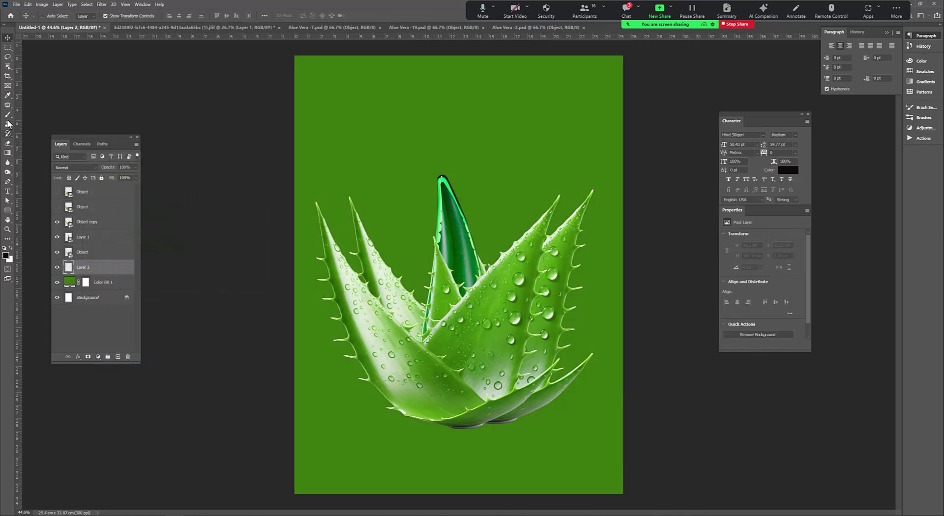
Step: Paint a large, soft white glow in the canvas centre on the new layer
{"action": "key", "text": "b"}
{"action": "key", "text": "bracketright"}
{"action": "key", "text": "bracketright"}
{"action": "key", "text": "bracketright"}
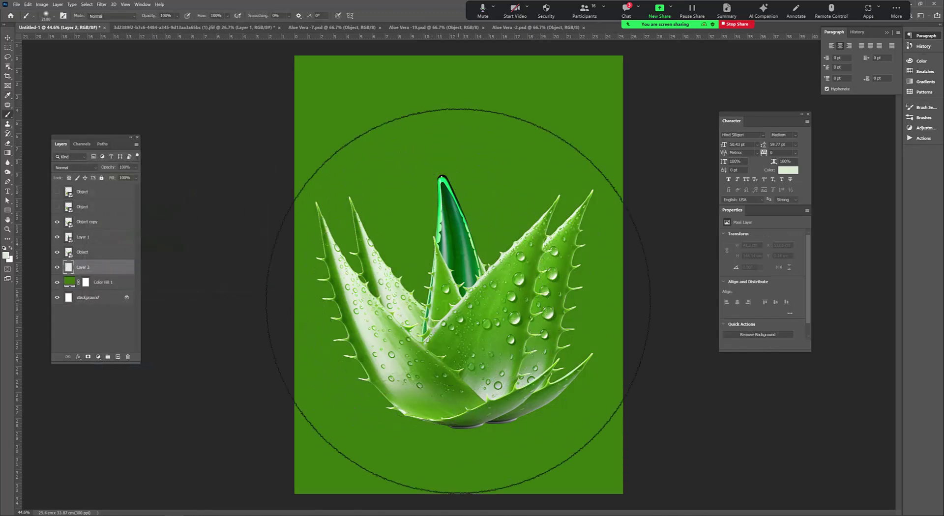
{"action": "key", "text": "bracketright"}
{"action": "key", "text": "bracketright"}
{"action": "key", "text": "bracketright"}
{"action": "left_click", "coordinate": [447, 286]}
{"action": "key", "text": "bracketright"}
{"action": "key", "text": "bracketright"}
{"action": "key", "text": "bracketright"}
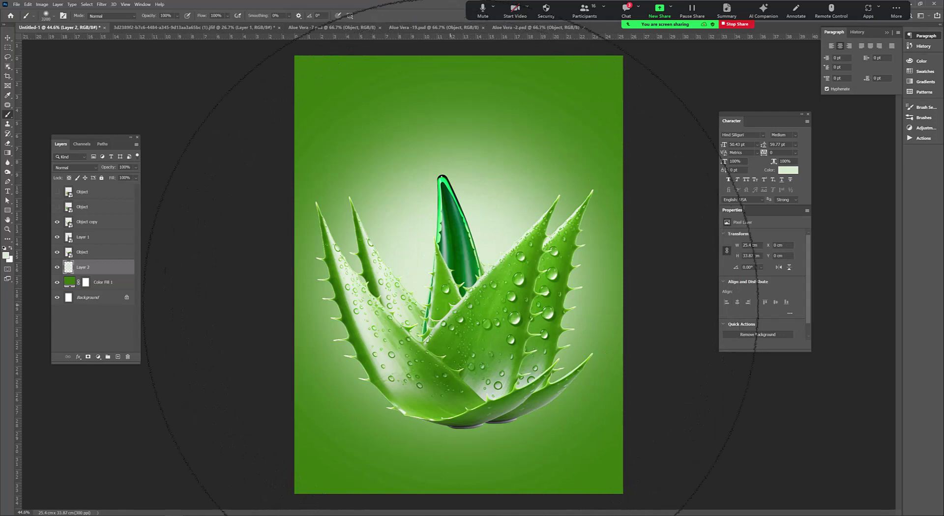
{"action": "left_click", "coordinate": [467, 281]}
{"action": "scroll", "coordinate": [440, 323], "scroll_direction": "down", "scroll_amount": 2}
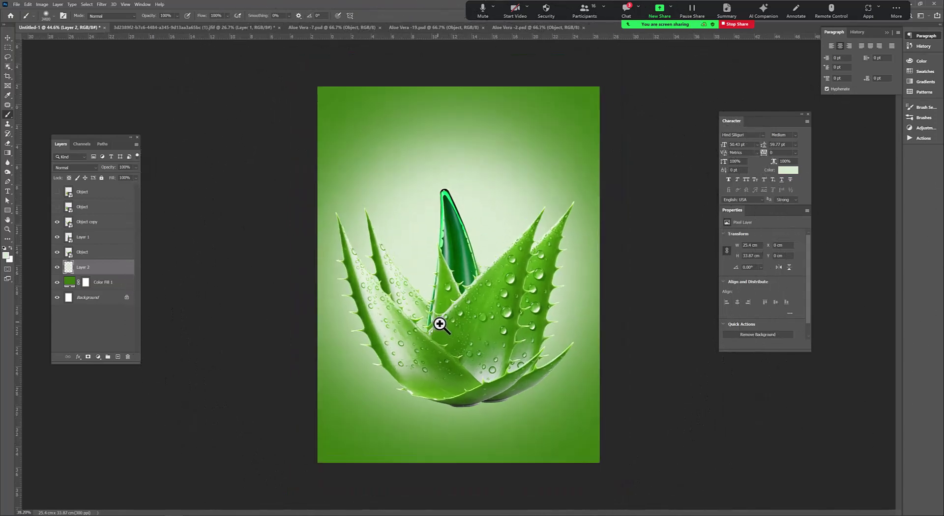
{"action": "scroll", "coordinate": [454, 324], "scroll_direction": "up", "scroll_amount": 1}
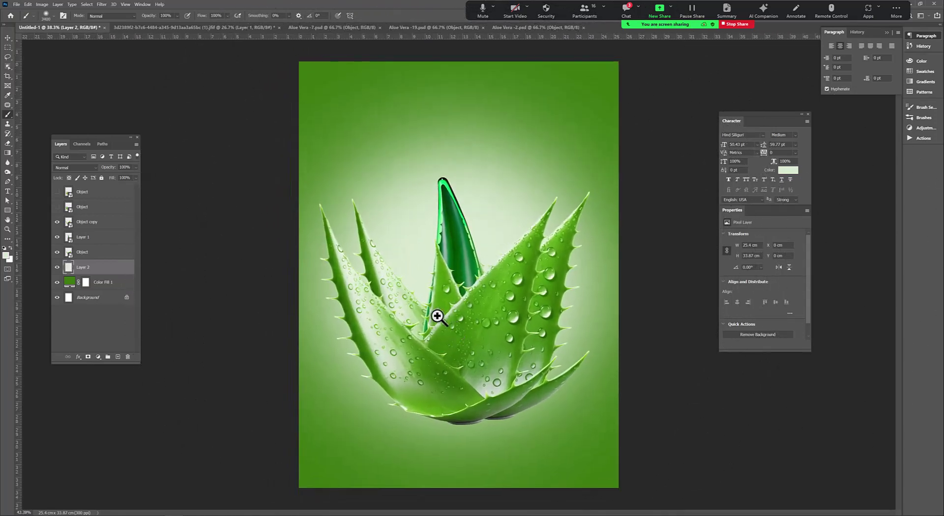
Step: Switch to the Move tool and select the Object leaf layer
{"action": "left_click", "coordinate": [7, 40]}
{"action": "left_click", "coordinate": [83, 252]}
{"action": "scroll", "coordinate": [446, 400], "scroll_direction": "up", "scroll_amount": 5}
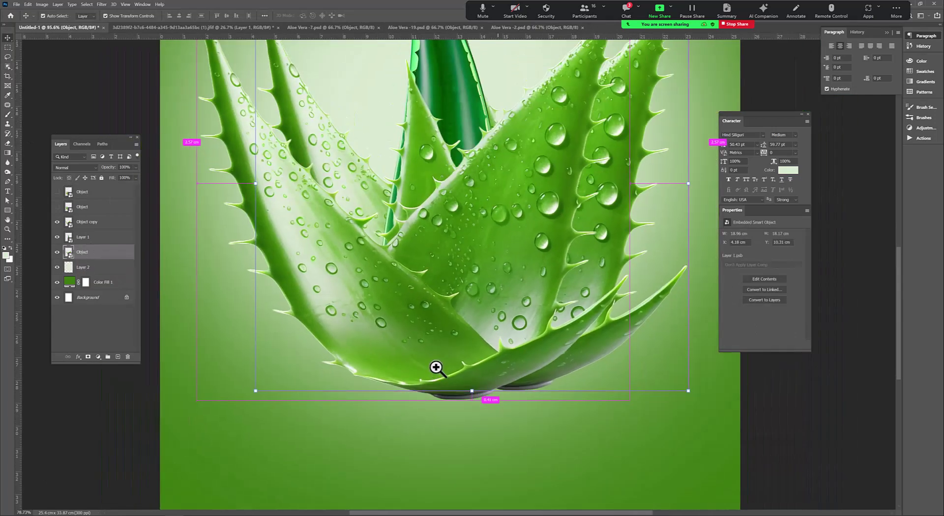
Step: Hide the Object copy leaves and nudge the bottle (Layer 1) slightly down and right
{"action": "key", "text": "ctrl+z"}
{"action": "left_click", "coordinate": [91, 193]}
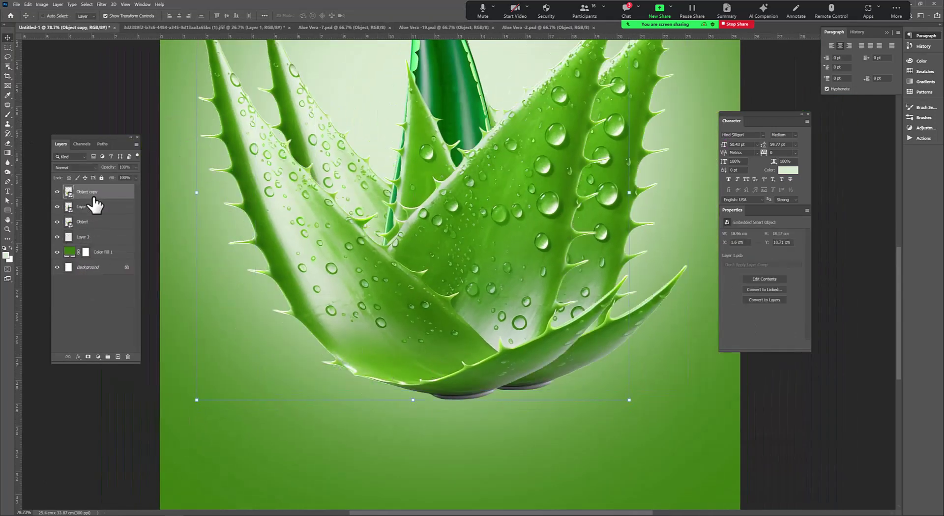
{"action": "left_click", "coordinate": [57, 191]}
{"action": "left_click", "coordinate": [82, 207]}
{"action": "scroll", "coordinate": [312, 279], "scroll_direction": "down", "scroll_amount": 5}
{"action": "left_click_drag", "start_coordinate": [451, 335], "coordinate": [463, 342]}
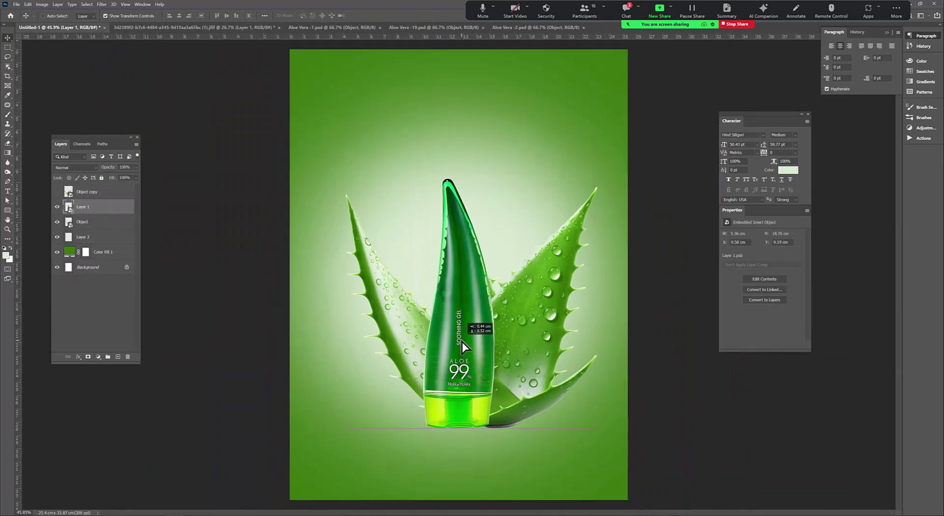
Step: Show the Object copy leaves, enlarge them to about 61%, and move them left and down
{"action": "left_click", "coordinate": [83, 192]}
{"action": "left_click", "coordinate": [57, 192]}
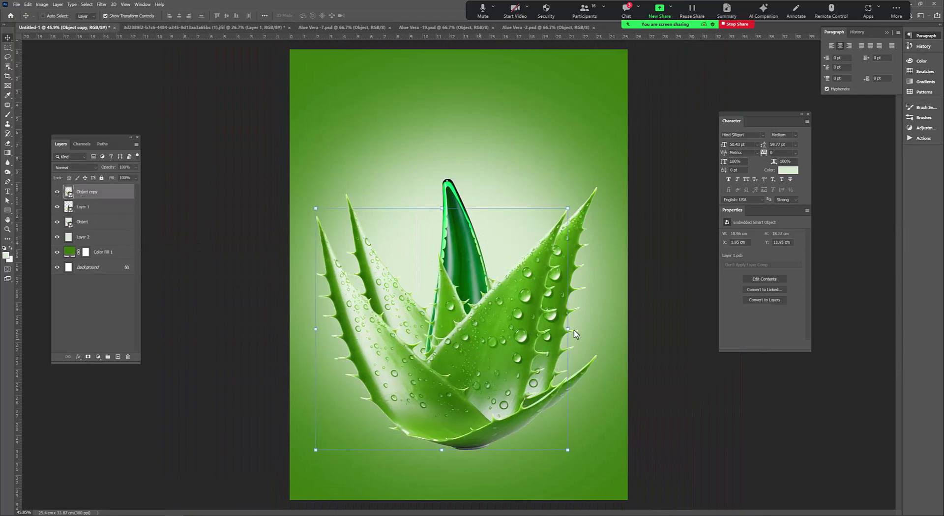
{"action": "left_click_drag", "start_coordinate": [571, 329], "coordinate": [803, 339]}
{"action": "left_click_drag", "start_coordinate": [577, 348], "coordinate": [482, 383]}
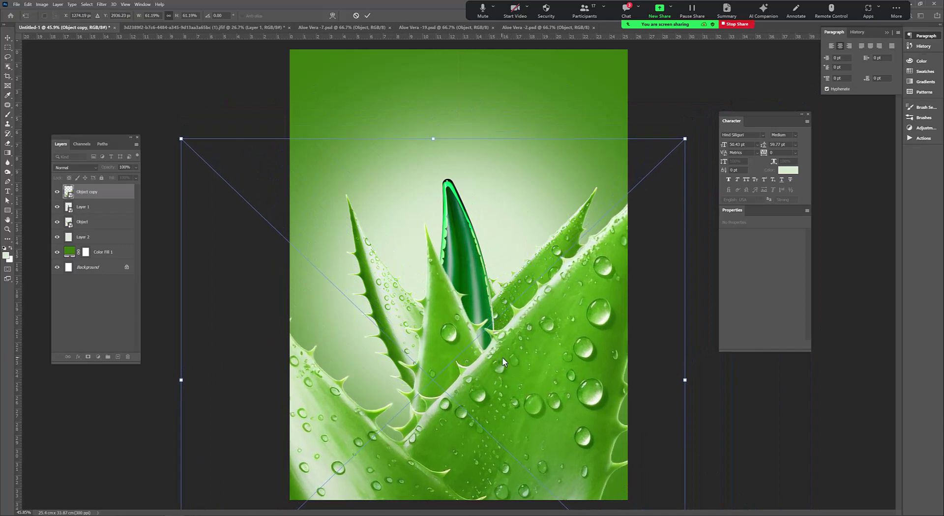
{"action": "key", "text": "Return"}
Step: Shift the Object leaves left and down, then reposition the large Object copy leaves
{"action": "left_click", "coordinate": [83, 222]}
{"action": "mouse_move", "coordinate": [484, 282]}
{"action": "left_mouse_down"}
{"action": "mouse_move", "coordinate": [362, 327]}
{"action": "mouse_move", "coordinate": [395, 332]}
{"action": "left_mouse_up"}
{"action": "left_click", "coordinate": [84, 192]}
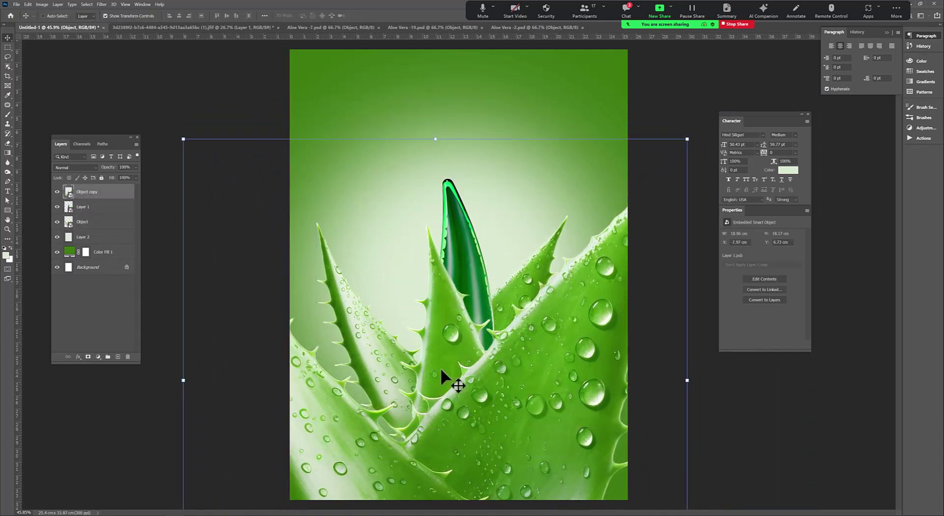
{"action": "mouse_move", "coordinate": [440, 367]}
{"action": "left_mouse_down"}
{"action": "mouse_move", "coordinate": [529, 392]}
{"action": "mouse_move", "coordinate": [498, 391]}
{"action": "mouse_move", "coordinate": [559, 388]}
{"action": "mouse_move", "coordinate": [539, 367]}
{"action": "mouse_move", "coordinate": [512, 397]}
{"action": "left_mouse_up"}
{"action": "left_click_drag", "start_coordinate": [506, 394], "coordinate": [508, 393]}
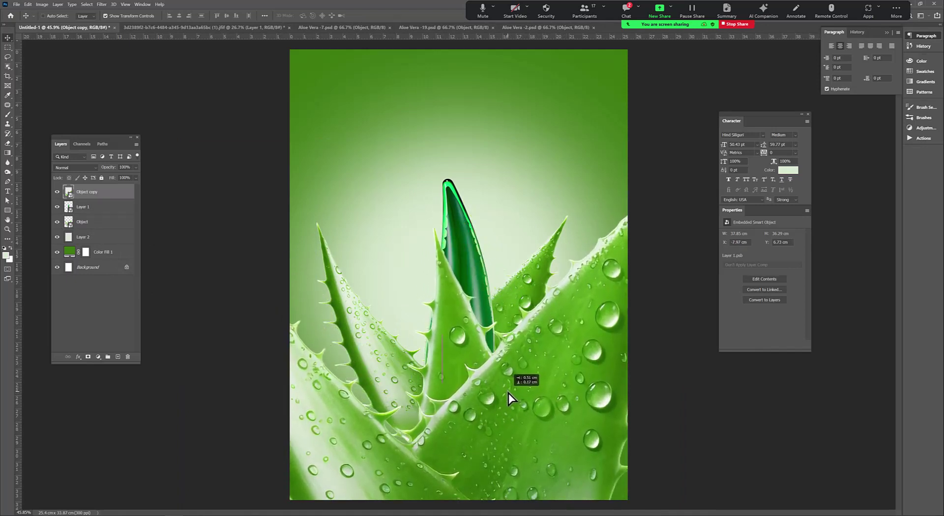
Step: Rescale the large foreground leaves with Free Transform and shift them down slightly
{"action": "key", "text": "ctrl+t"}
{"action": "left_click_drag", "start_coordinate": [694, 143], "coordinate": [593, 292]}
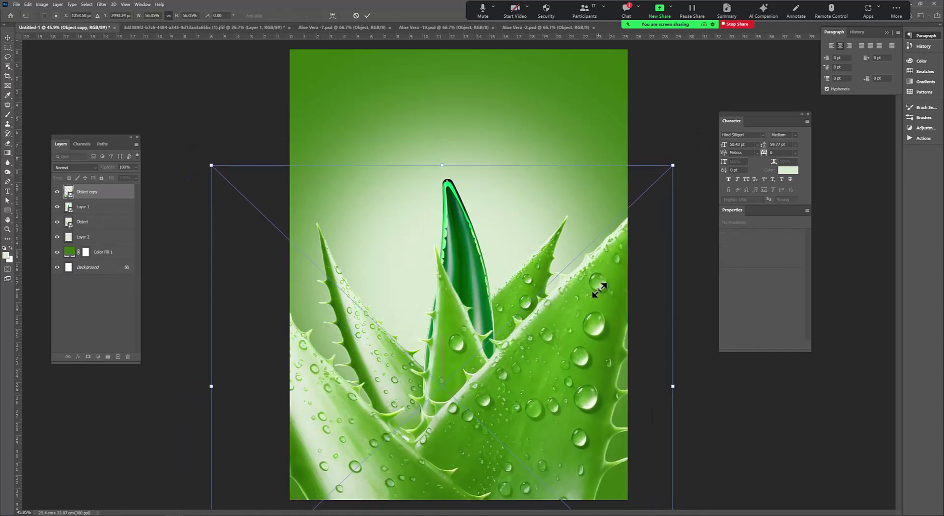
{"action": "key", "text": "Return"}
{"action": "mouse_move", "coordinate": [564, 346]}
{"action": "left_mouse_down"}
{"action": "mouse_move", "coordinate": [575, 387]}
{"action": "mouse_move", "coordinate": [564, 338]}
{"action": "left_mouse_up"}
Step: Undo the downward shift and enlarge the foreground leaves to about 72%
{"action": "key", "text": "ctrl+t"}
{"action": "key", "text": "ctrl+0"}
{"action": "left_click_drag", "start_coordinate": [534, 389], "coordinate": [545, 381]}
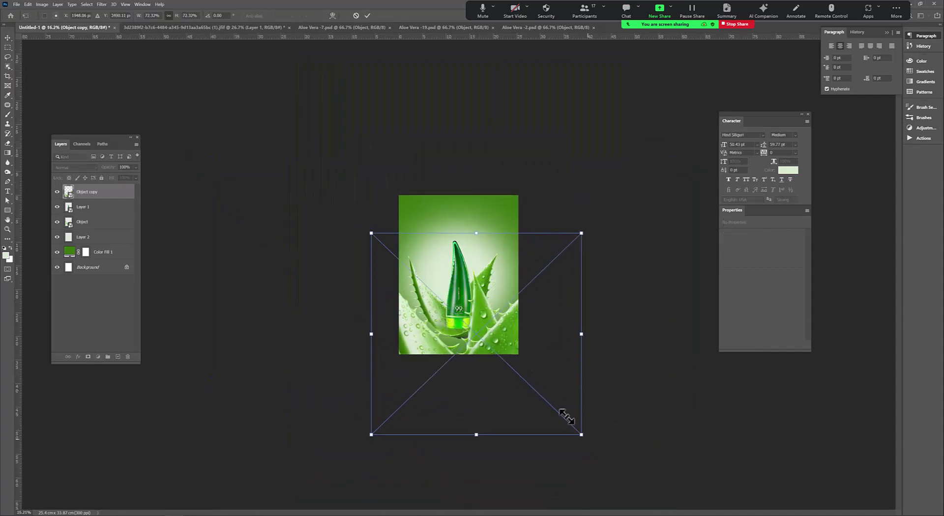
{"action": "scroll", "coordinate": [506, 352], "scroll_direction": "up", "scroll_amount": 5}
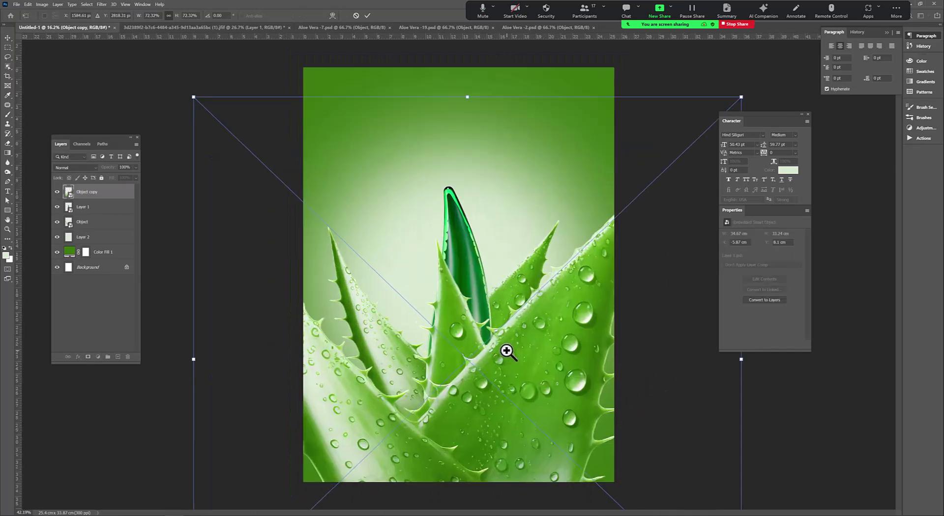
{"action": "key", "text": "Return"}
{"action": "scroll", "coordinate": [505, 377], "scroll_direction": "up", "scroll_amount": 1}
{"action": "scroll", "coordinate": [505, 377], "scroll_direction": "down", "scroll_amount": 1}
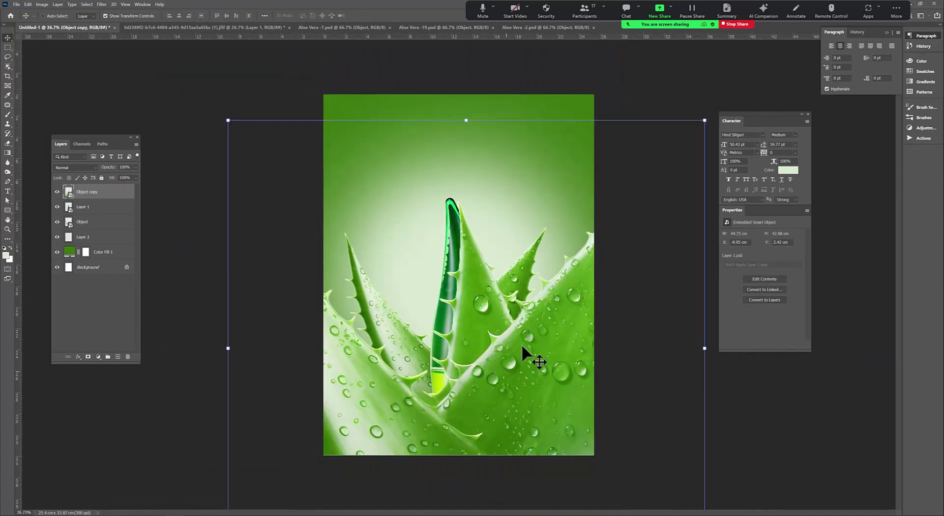
Step: Hide the large foreground leaves and browse the Aloe Vera documents to the gel bottle image
{"action": "left_click", "coordinate": [57, 192]}
{"action": "left_click", "coordinate": [347, 28]}
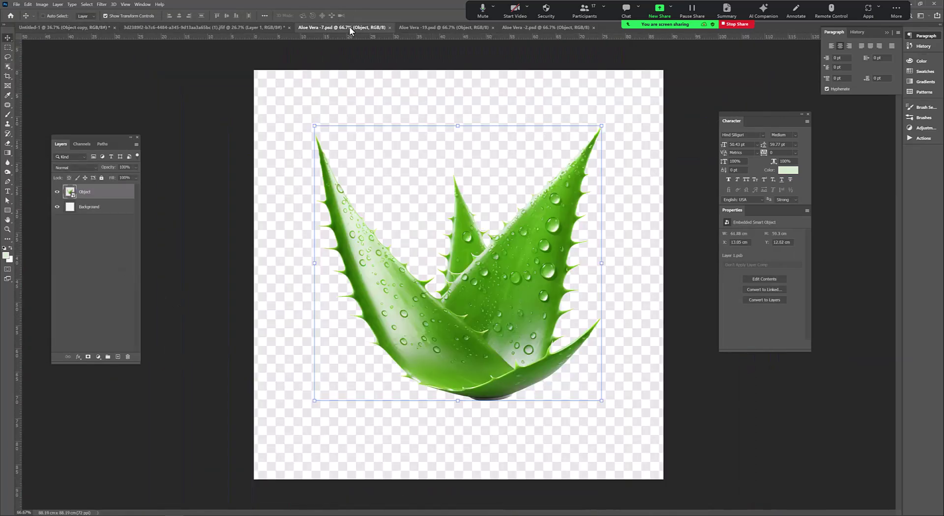
{"action": "left_click", "coordinate": [448, 28]}
{"action": "left_click", "coordinate": [540, 30]}
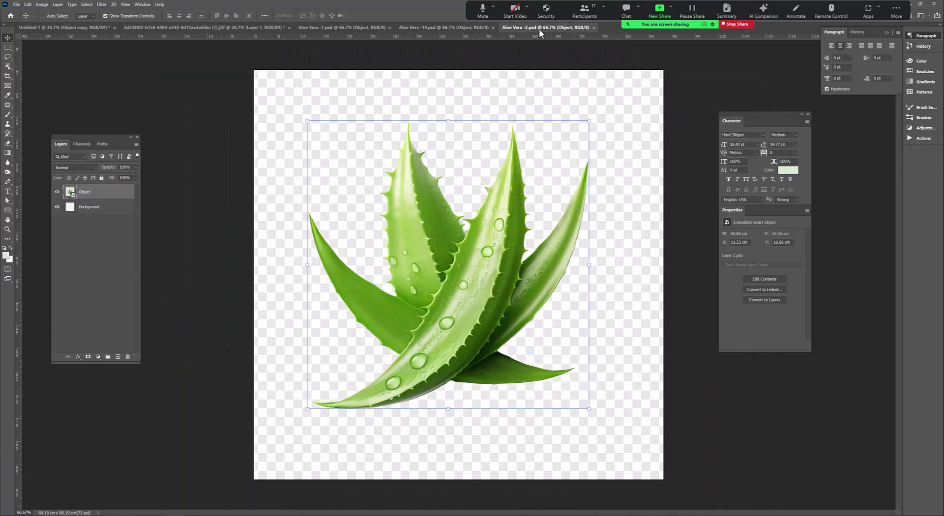
{"action": "left_click", "coordinate": [433, 28]}
{"action": "left_click", "coordinate": [162, 28]}
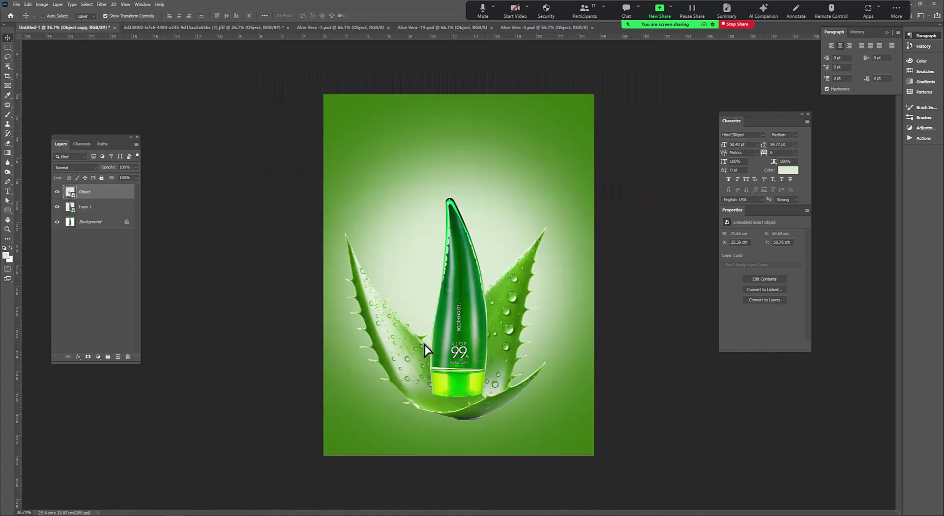
Step: Drop the bottle into the poster and shrink the aloe leaves to about a quarter size
{"action": "mouse_move", "coordinate": [455, 320]}
{"action": "left_mouse_down"}
{"action": "mouse_move", "coordinate": [519, 362]}
{"action": "mouse_move", "coordinate": [637, 354]}
{"action": "left_mouse_up"}
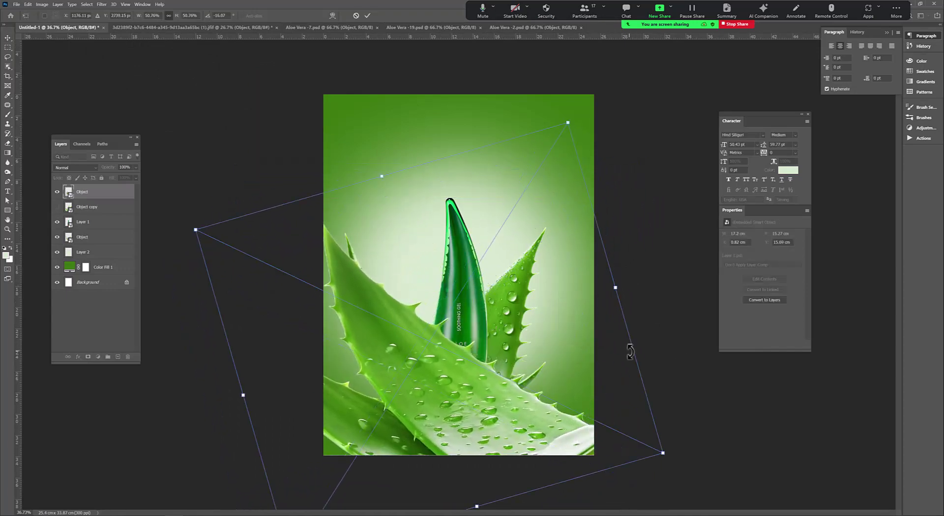
{"action": "left_click_drag", "start_coordinate": [637, 354], "coordinate": [521, 418]}
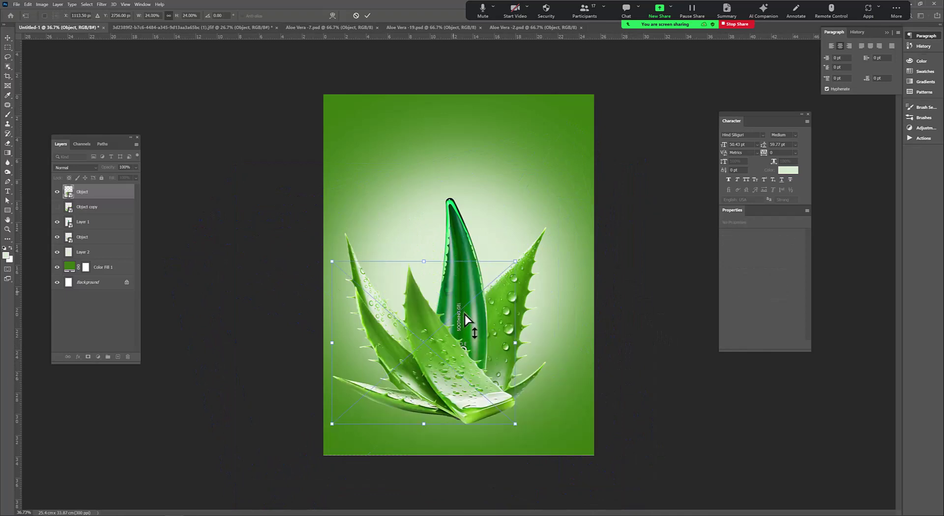
{"action": "left_click_drag", "start_coordinate": [465, 315], "coordinate": [451, 365]}
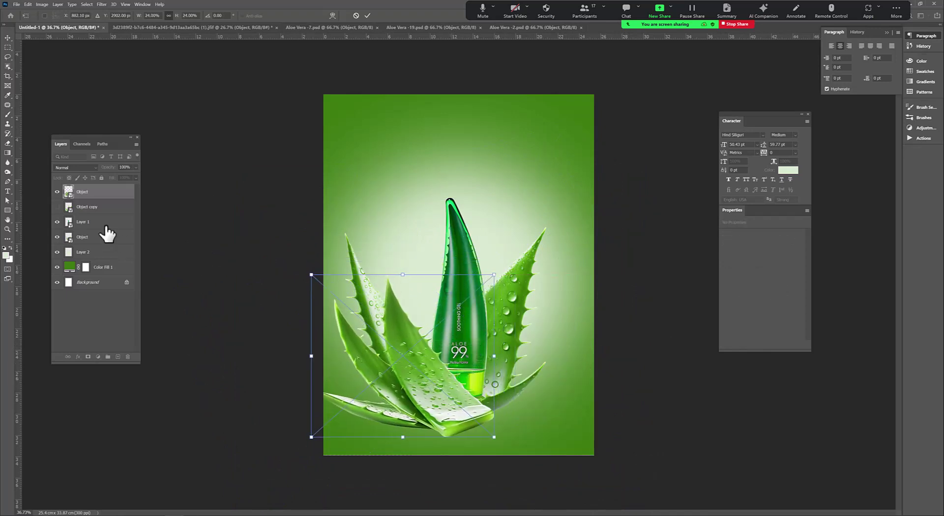
{"action": "left_click_drag", "start_coordinate": [102, 199], "coordinate": [116, 215]}
{"action": "left_click", "coordinate": [84, 237], "text": "shift"}
{"action": "mouse_move", "coordinate": [457, 379]}
{"action": "left_mouse_down"}
{"action": "mouse_move", "coordinate": [479, 366]}
{"action": "mouse_move", "coordinate": [467, 347]}
{"action": "left_mouse_up"}
Step: Enlarge the Object leaves to about 28.5%, then hide the Object layer
{"action": "left_click", "coordinate": [98, 206]}
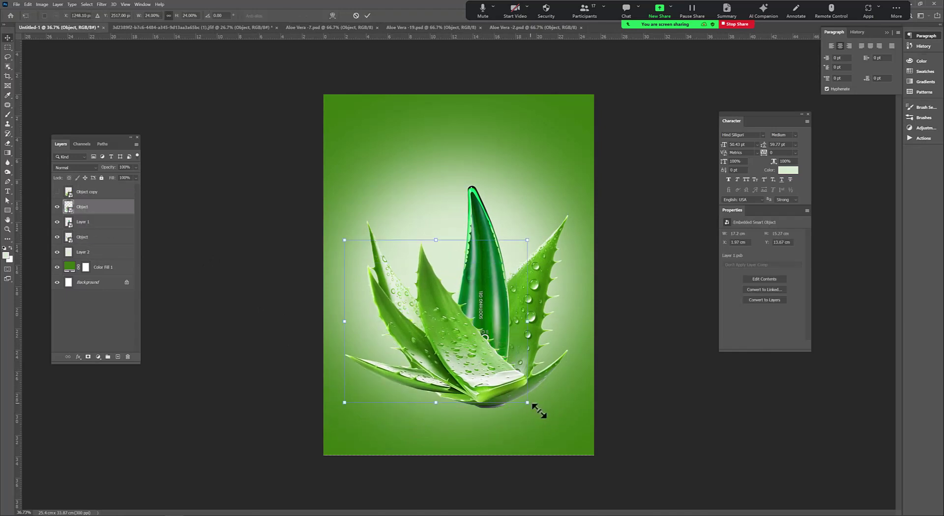
{"action": "left_click_drag", "start_coordinate": [540, 411], "coordinate": [507, 386]}
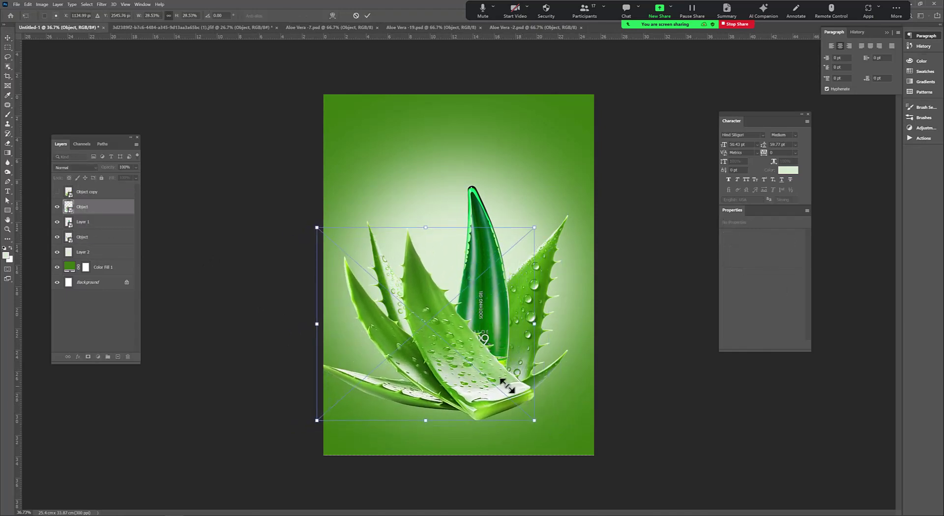
{"action": "left_click", "coordinate": [57, 207]}
Step: Resize the Object copy leaves to about 37% and nudge them slightly right and down
{"action": "left_click", "coordinate": [93, 192]}
{"action": "key", "text": "ctrl+t"}
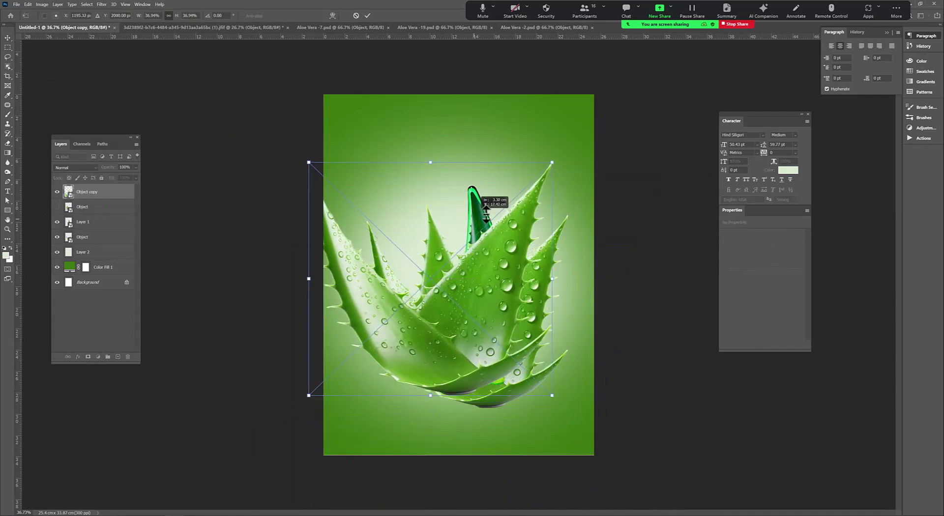
{"action": "mouse_move", "coordinate": [475, 230]}
{"action": "left_mouse_down"}
{"action": "mouse_move", "coordinate": [528, 248]}
{"action": "mouse_move", "coordinate": [488, 298]}
{"action": "mouse_move", "coordinate": [643, 389]}
{"action": "mouse_move", "coordinate": [645, 366]}
{"action": "left_mouse_up"}
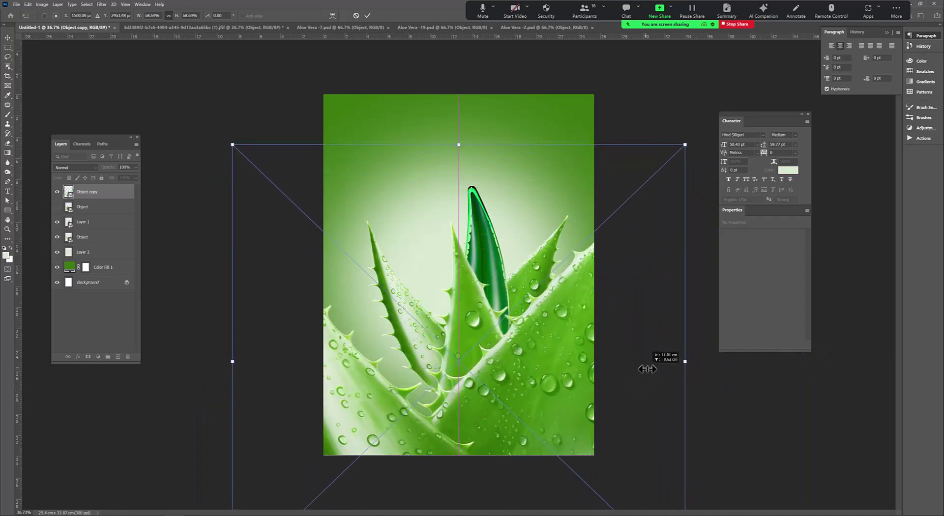
{"action": "left_click_drag", "start_coordinate": [543, 334], "coordinate": [545, 336]}
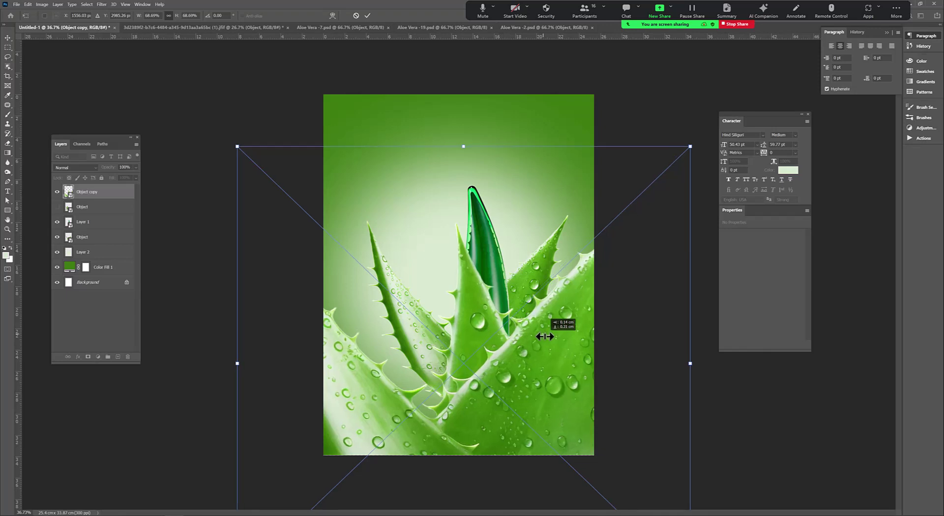
{"action": "left_click", "coordinate": [89, 206]}
Step: Hide the left aloe leaf layer and select the bottle layer, Layer 1
{"action": "left_click", "coordinate": [57, 206]}
{"action": "left_click", "coordinate": [91, 246]}
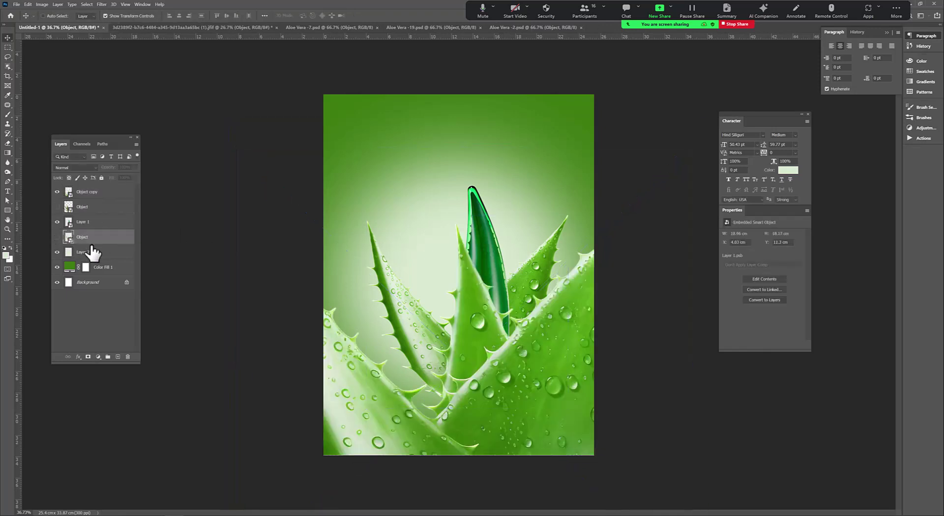
{"action": "left_click", "coordinate": [59, 227]}
Step: Centre the bottle horizontally on the canvas, then hide the bottle layer
{"action": "key", "text": "ctrl+a"}
{"action": "left_click", "coordinate": [180, 16]}
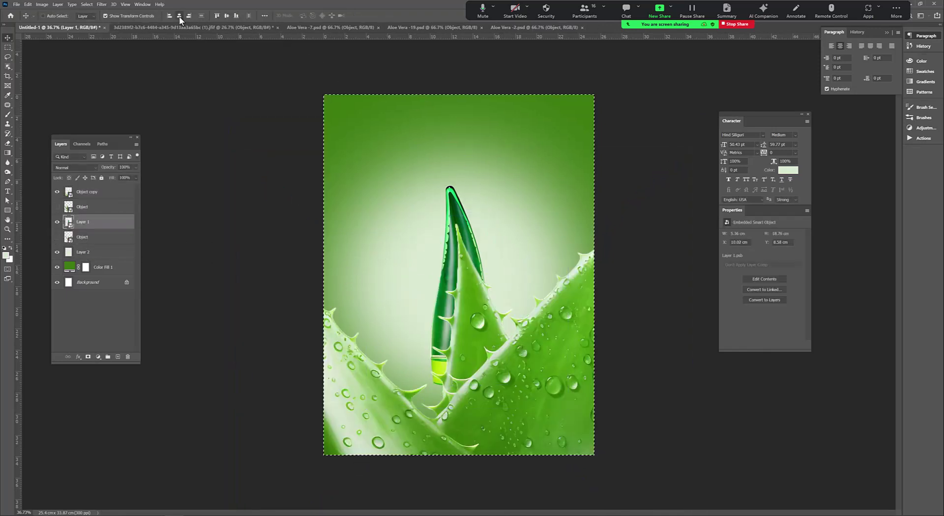
{"action": "key", "text": "m"}
{"action": "left_click", "coordinate": [57, 222]}
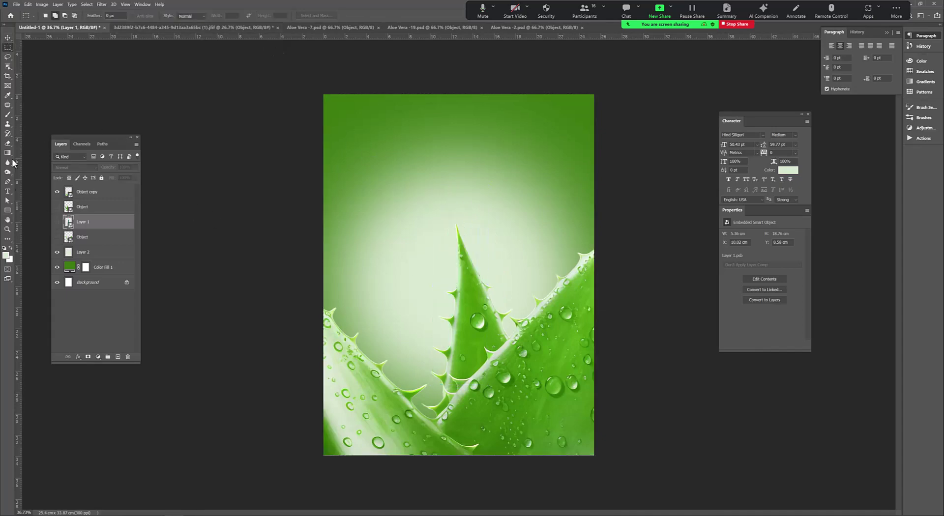
Step: Trace the outline of the central upright aloe leaf with the Pen tool
{"action": "key", "text": "p"}
{"action": "scroll", "coordinate": [470, 305], "scroll_direction": "up", "scroll_amount": 5}
{"action": "scroll", "coordinate": [576, 207], "scroll_direction": "down", "scroll_amount": 5}
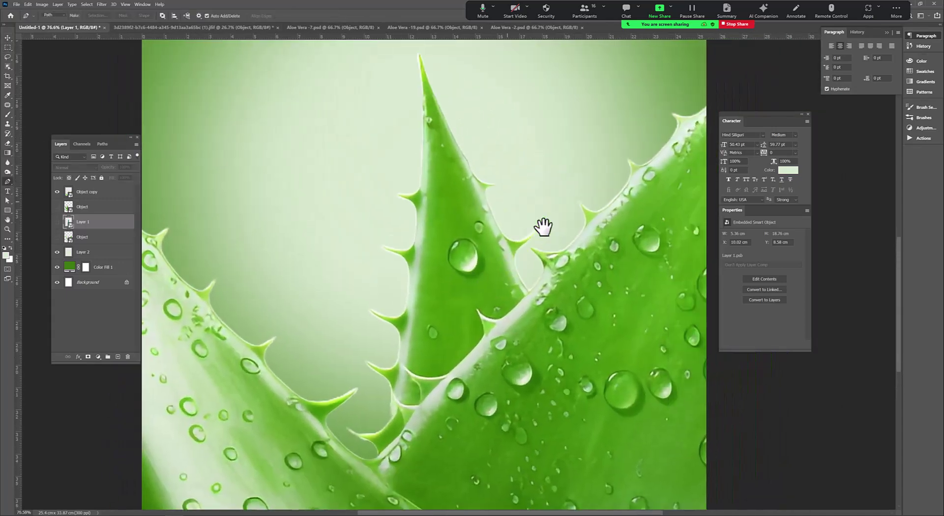
{"action": "scroll", "coordinate": [544, 225], "scroll_direction": "up", "scroll_amount": 7}
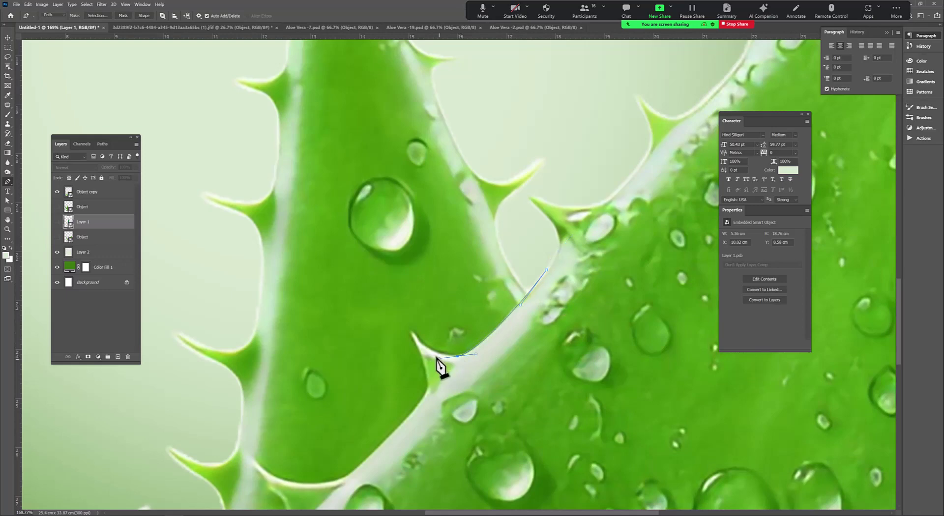
{"action": "scroll", "coordinate": [412, 334], "scroll_direction": "up", "scroll_amount": 5}
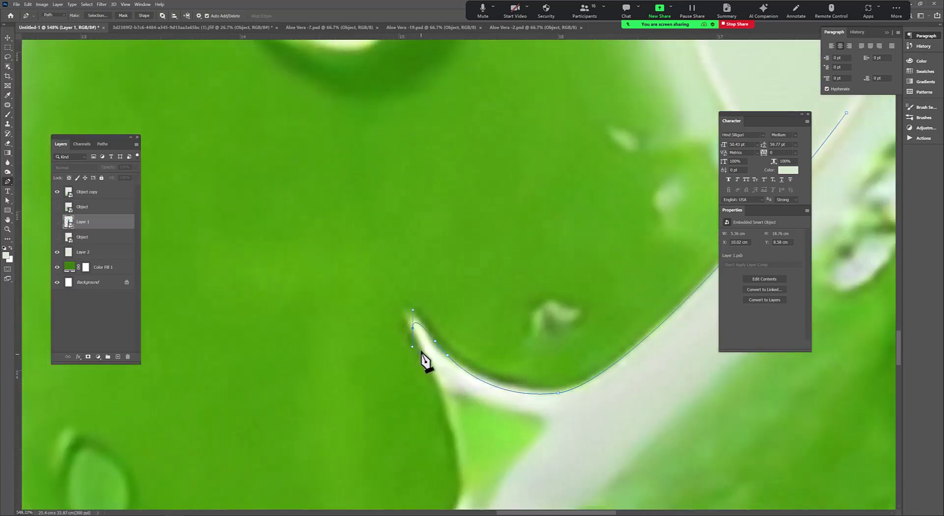
{"action": "left_click_drag", "start_coordinate": [448, 455], "coordinate": [506, 275]}
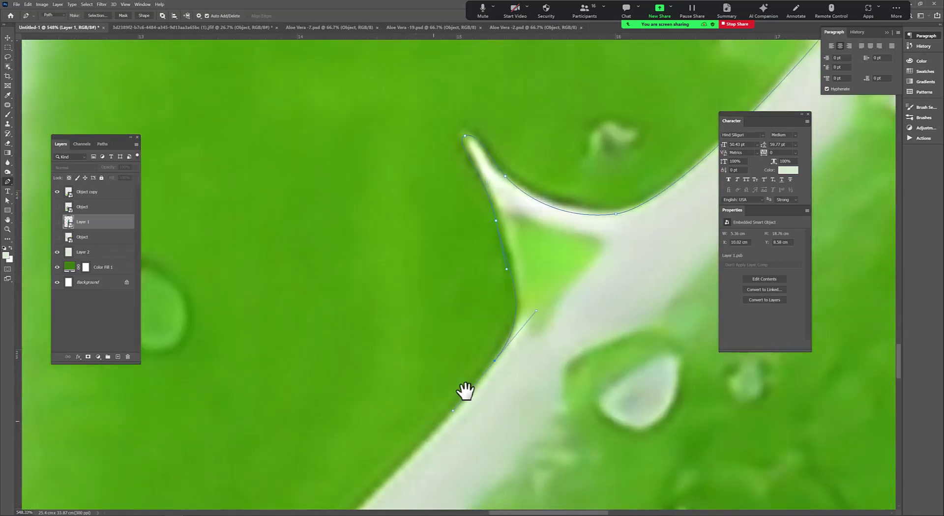
{"action": "left_click_drag", "start_coordinate": [464, 391], "coordinate": [710, 105]}
{"action": "scroll", "coordinate": [213, 286], "scroll_direction": "down", "scroll_amount": 7}
{"action": "scroll", "coordinate": [215, 194], "scroll_direction": "up", "scroll_amount": 6}
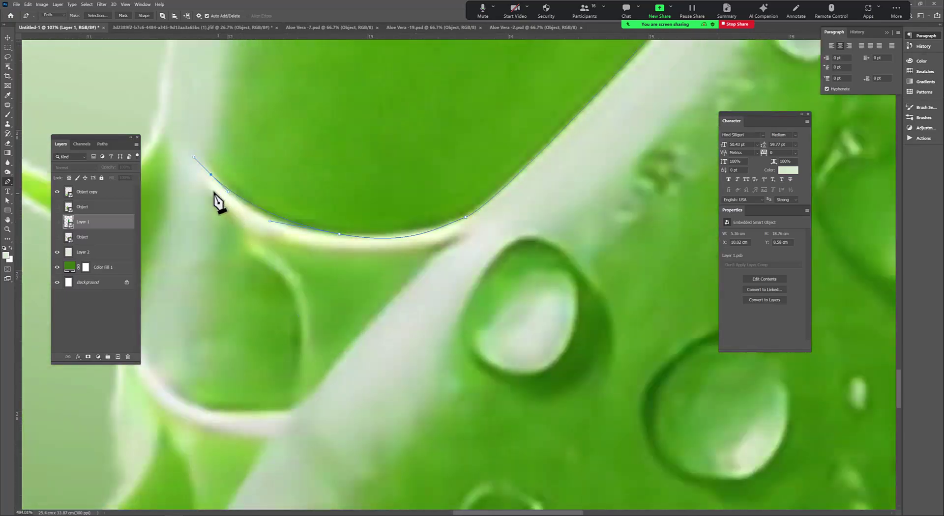
{"action": "scroll", "coordinate": [304, 393], "scroll_direction": "down", "scroll_amount": 4}
{"action": "scroll", "coordinate": [295, 383], "scroll_direction": "up", "scroll_amount": 4}
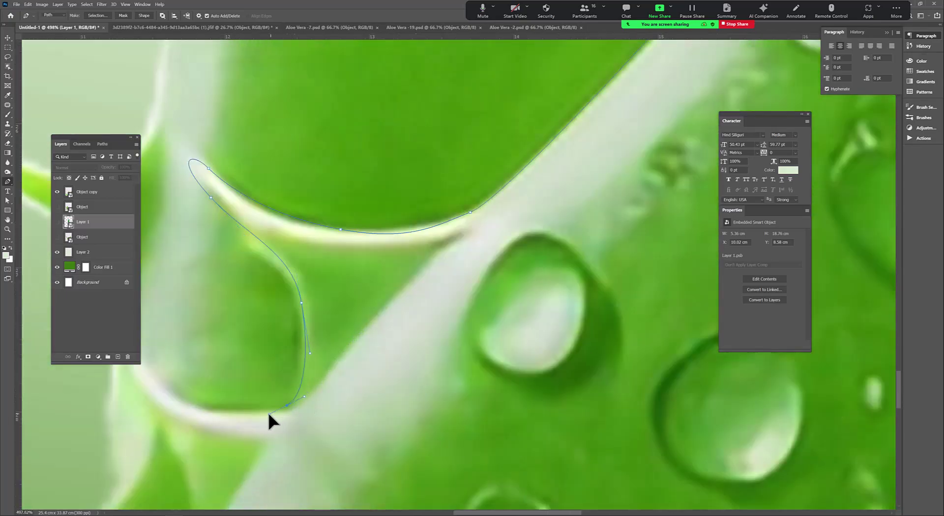
{"action": "scroll", "coordinate": [270, 419], "scroll_direction": "down", "scroll_amount": 5}
{"action": "scroll", "coordinate": [331, 375], "scroll_direction": "up", "scroll_amount": 4}
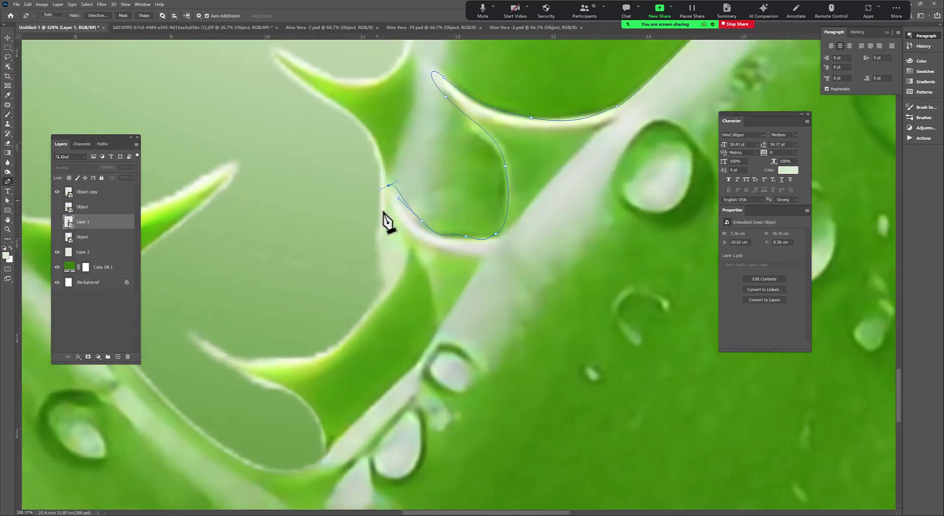
{"action": "scroll", "coordinate": [333, 458], "scroll_direction": "down", "scroll_amount": 5}
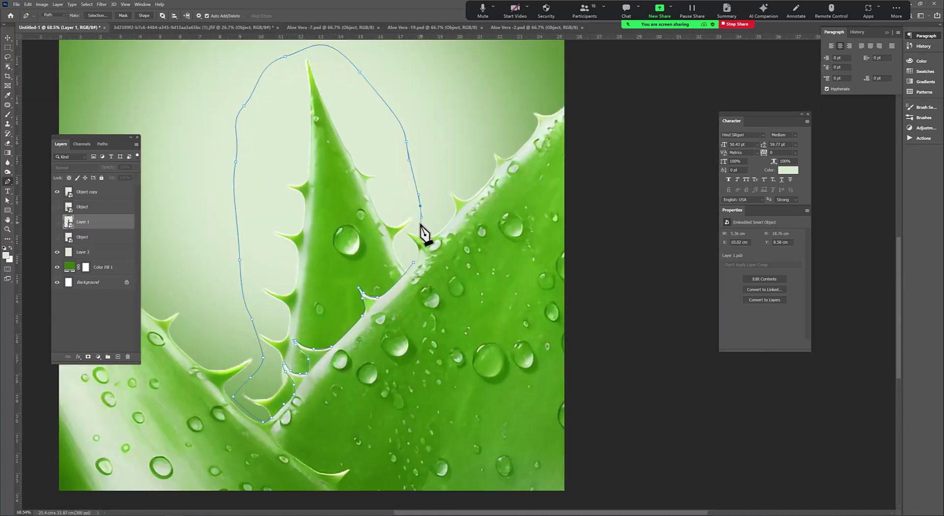
Step: Load the traced path as a selection and add it as a layer mask on Object copy
{"action": "key", "text": "ctrl+Return"}
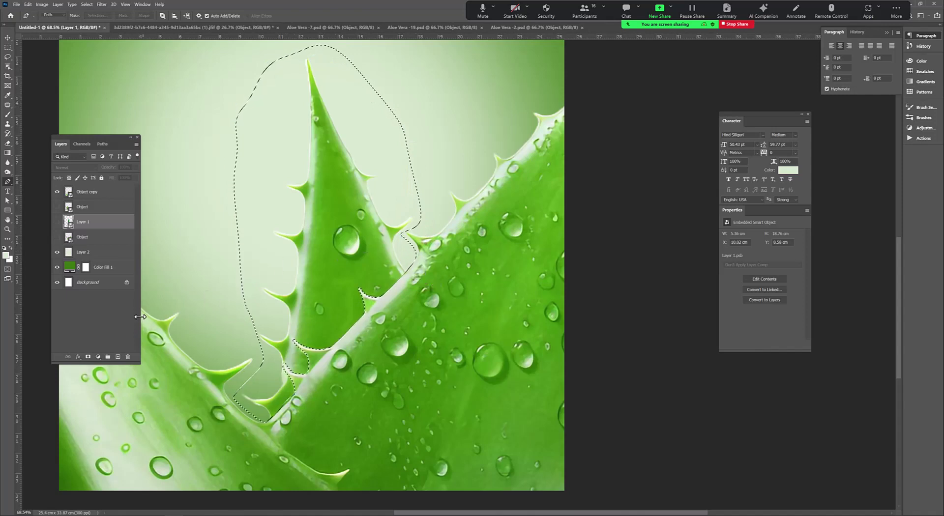
{"action": "left_click", "coordinate": [100, 192]}
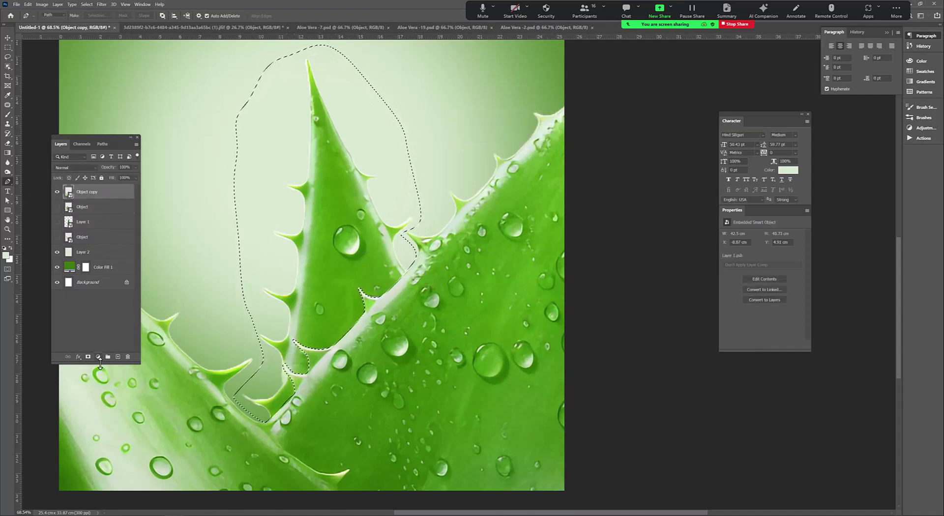
{"action": "left_click", "coordinate": [88, 356]}
{"action": "scroll", "coordinate": [360, 327], "scroll_direction": "down", "scroll_amount": 3}
{"action": "scroll", "coordinate": [360, 326], "scroll_direction": "up", "scroll_amount": 1}
{"action": "left_click", "coordinate": [69, 192]}
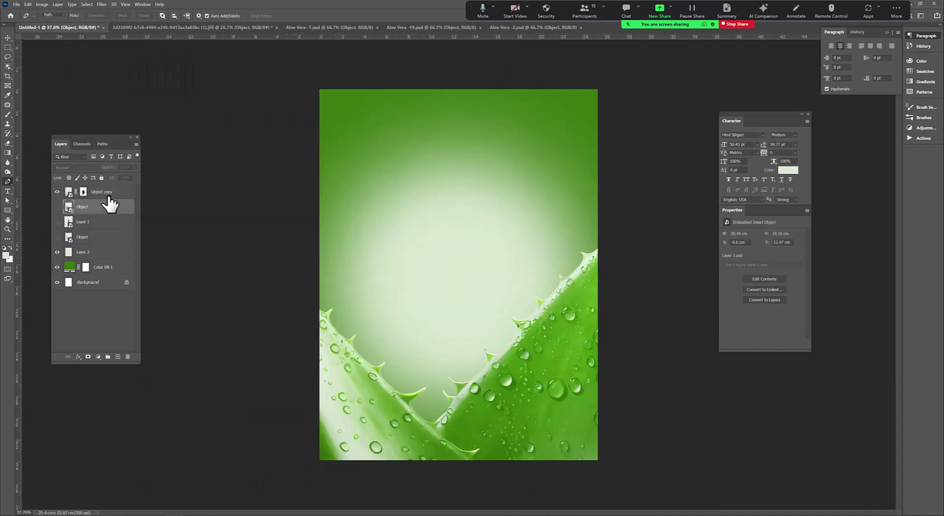
Step: Try a Gaussian Blur with radius 8.4 on the leaves, then cancel it
{"action": "left_click", "coordinate": [103, 4]}
{"action": "mouse_move", "coordinate": [110, 85]}
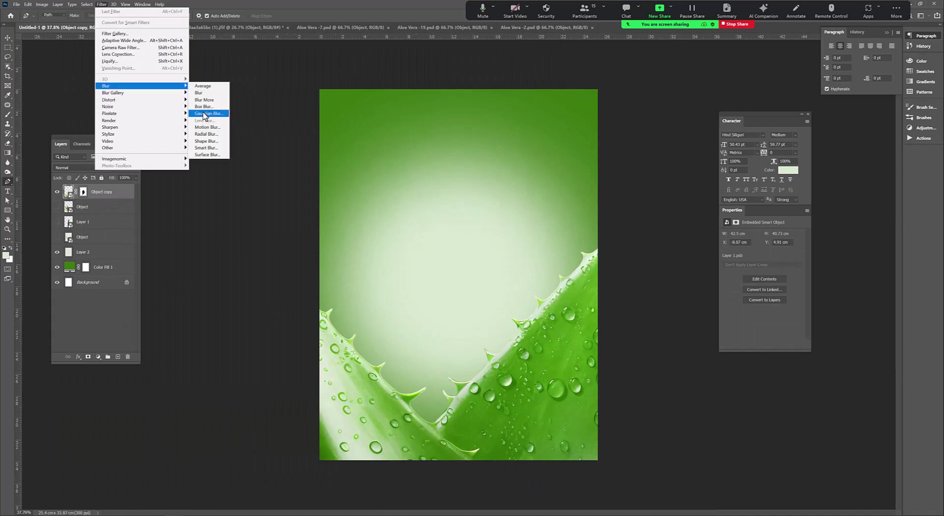
{"action": "left_click", "coordinate": [259, 135]}
{"action": "left_click_drag", "start_coordinate": [691, 403], "coordinate": [713, 408]}
{"action": "left_click", "coordinate": [762, 317]}
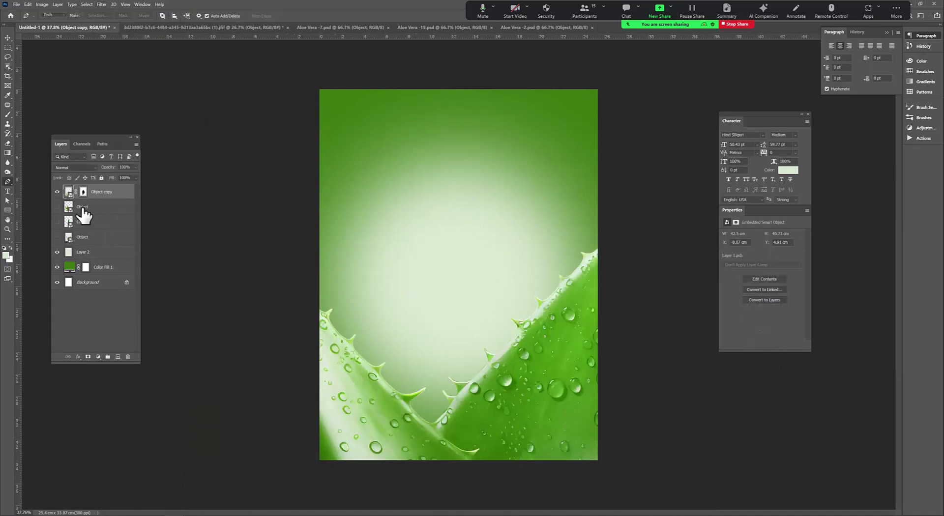
{"action": "right_click", "coordinate": [105, 223]}
{"action": "left_click", "coordinate": [140, 256]}
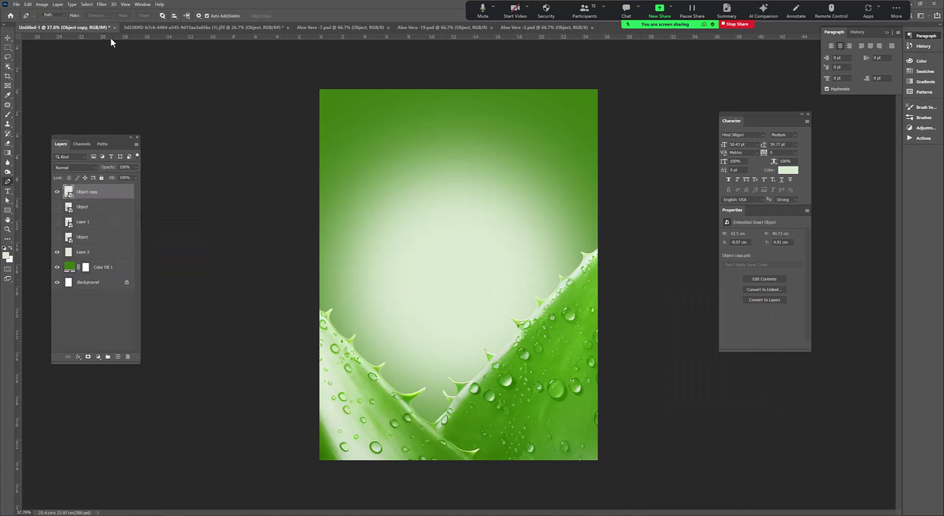
Step: Apply a 6.4-pixel Gaussian Blur to Object copy and show Layer 1 again
{"action": "left_click", "coordinate": [101, 4]}
{"action": "left_click", "coordinate": [205, 118]}
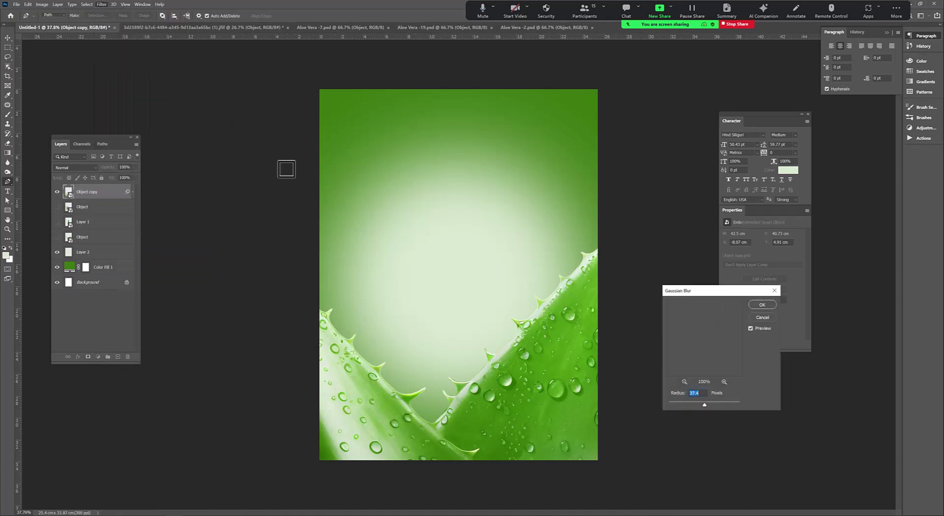
{"action": "left_click", "coordinate": [690, 404]}
{"action": "left_click", "coordinate": [762, 305]}
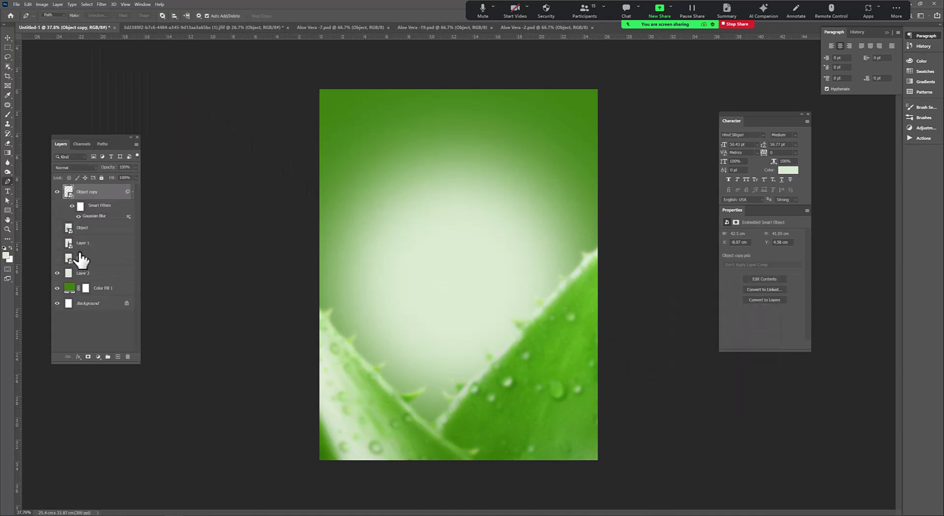
{"action": "left_click", "coordinate": [88, 243]}
{"action": "left_click", "coordinate": [57, 243]}
Step: Move the bottle down about 4 cm and resize it slightly smaller
{"action": "left_click", "coordinate": [8, 38]}
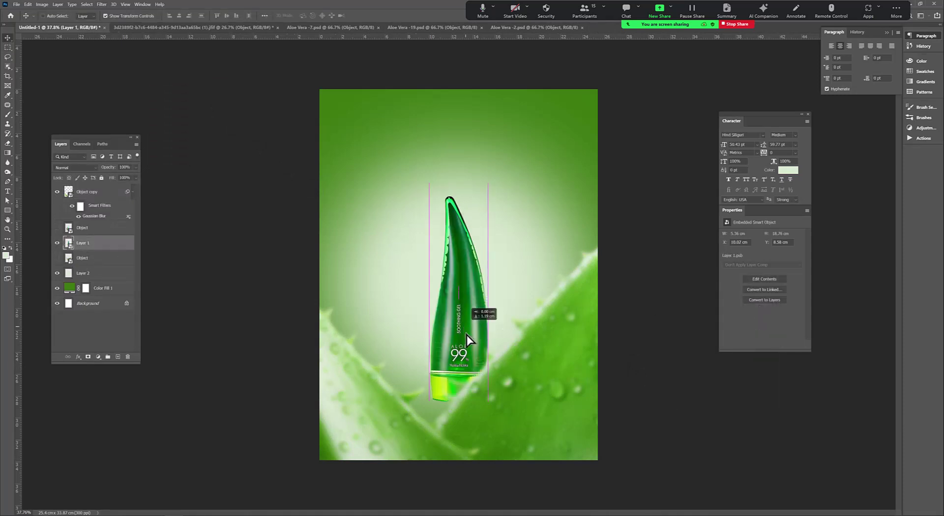
{"action": "left_click_drag", "start_coordinate": [467, 307], "coordinate": [467, 351]}
{"action": "left_click_drag", "start_coordinate": [458, 228], "coordinate": [458, 193]}
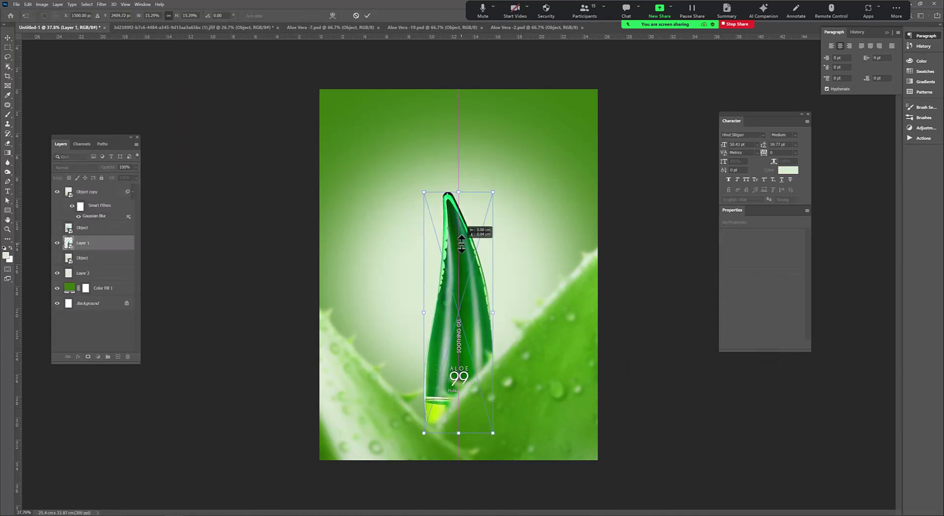
{"action": "left_click_drag", "start_coordinate": [459, 238], "coordinate": [458, 207]}
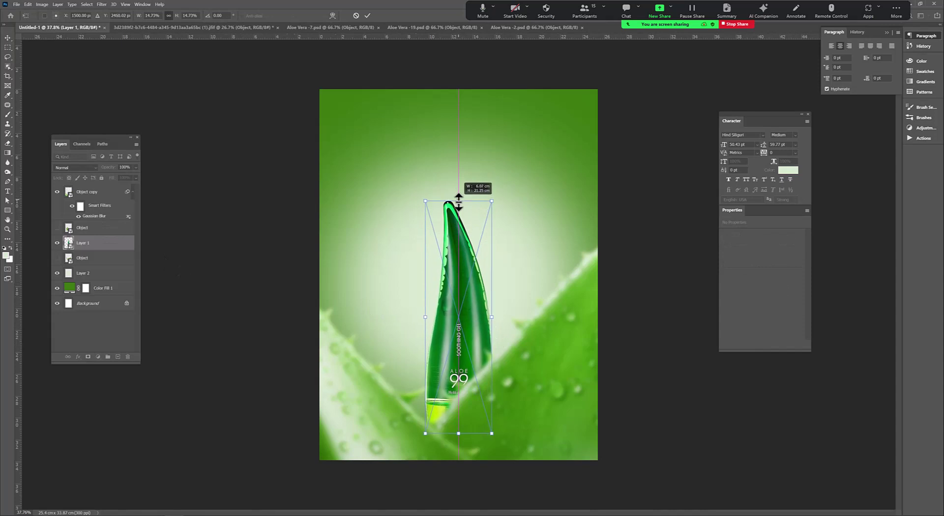
Step: Move the blurred foreground leaves down and raise the bottle higher in the scene
{"action": "left_click", "coordinate": [93, 196]}
{"action": "mouse_move", "coordinate": [515, 409]}
{"action": "left_mouse_down"}
{"action": "mouse_move", "coordinate": [509, 396]}
{"action": "mouse_move", "coordinate": [571, 386]}
{"action": "left_mouse_up"}
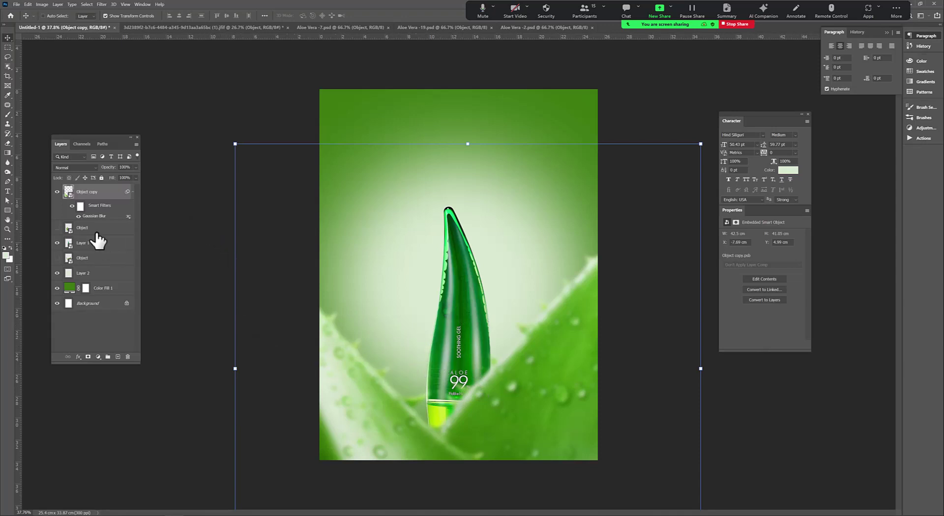
{"action": "left_click", "coordinate": [98, 244]}
{"action": "left_click_drag", "start_coordinate": [460, 329], "coordinate": [465, 288]}
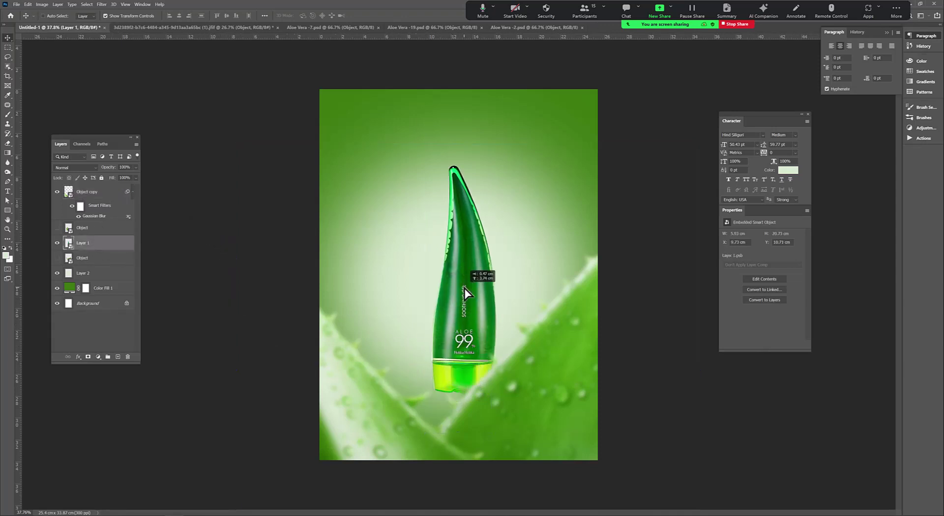
Step: Rotate the blurred leaves to frame the left edge and reveal the sharp aloe leaf layer
{"action": "left_click", "coordinate": [611, 301]}
{"action": "key", "text": "ctrl+t"}
{"action": "left_click_drag", "start_coordinate": [708, 140], "coordinate": [634, 118]}
{"action": "mouse_move", "coordinate": [633, 168]}
{"action": "left_mouse_down"}
{"action": "mouse_move", "coordinate": [612, 212]}
{"action": "mouse_move", "coordinate": [664, 321]}
{"action": "left_mouse_up"}
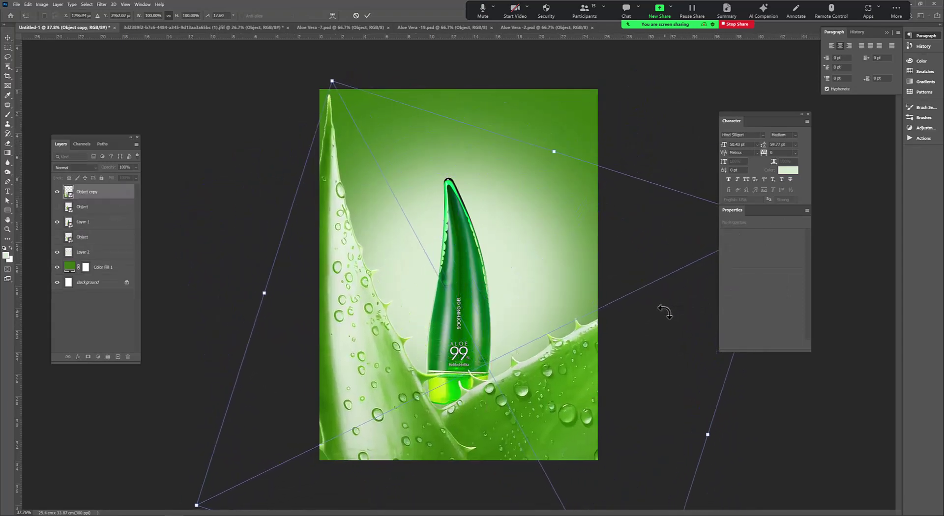
{"action": "key", "text": "Escape"}
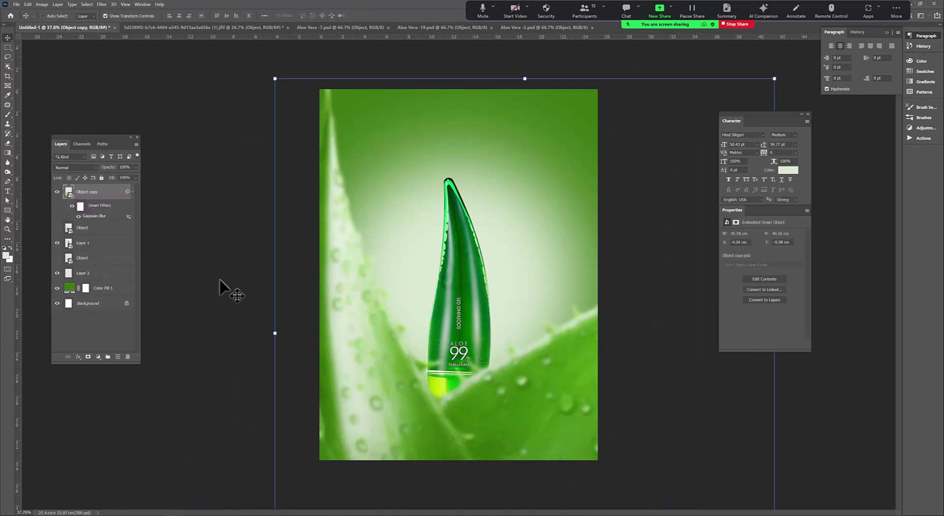
{"action": "left_click", "coordinate": [57, 242]}
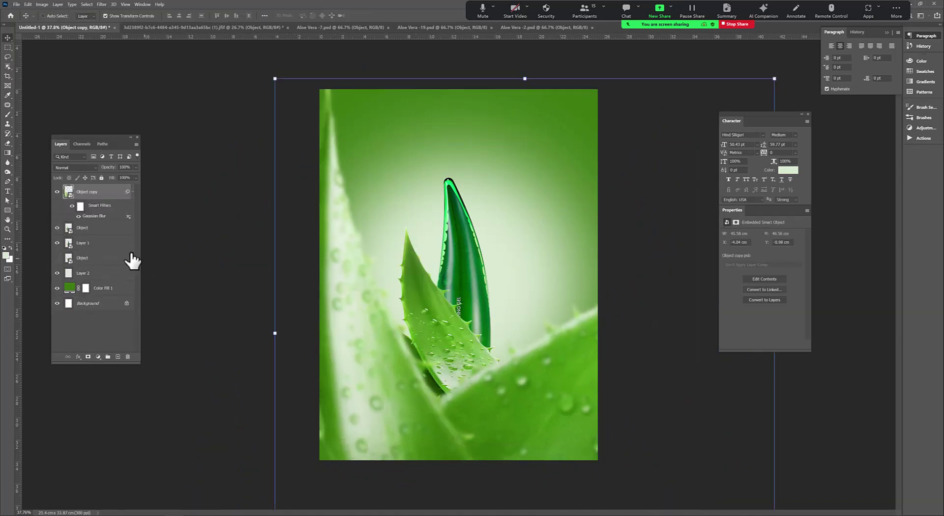
Step: Move the sharp aloe leaf layer behind the bottle and set it beside the bottle
{"action": "left_click", "coordinate": [90, 233]}
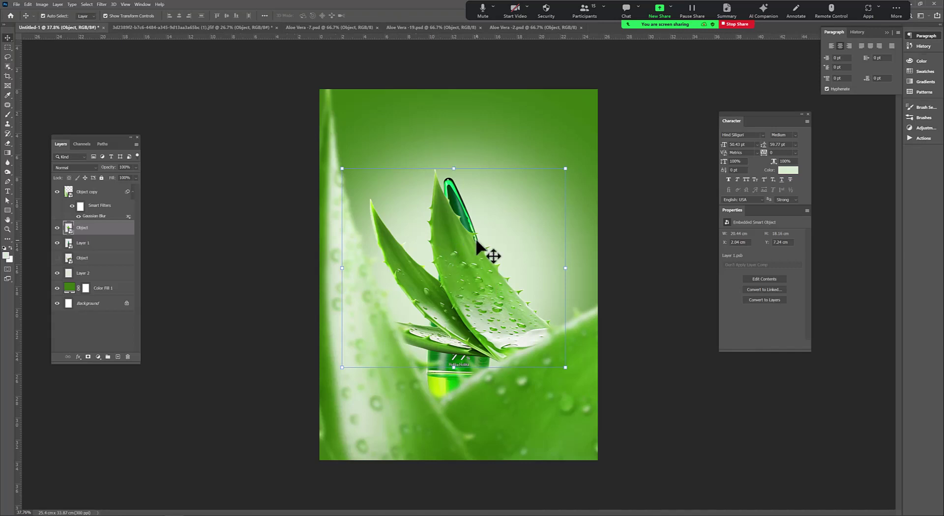
{"action": "mouse_move", "coordinate": [477, 238]}
{"action": "left_mouse_down"}
{"action": "mouse_move", "coordinate": [483, 182]}
{"action": "mouse_move", "coordinate": [521, 260]}
{"action": "left_mouse_up"}
{"action": "key", "text": "Escape"}
{"action": "left_click_drag", "start_coordinate": [90, 228], "coordinate": [90, 251]}
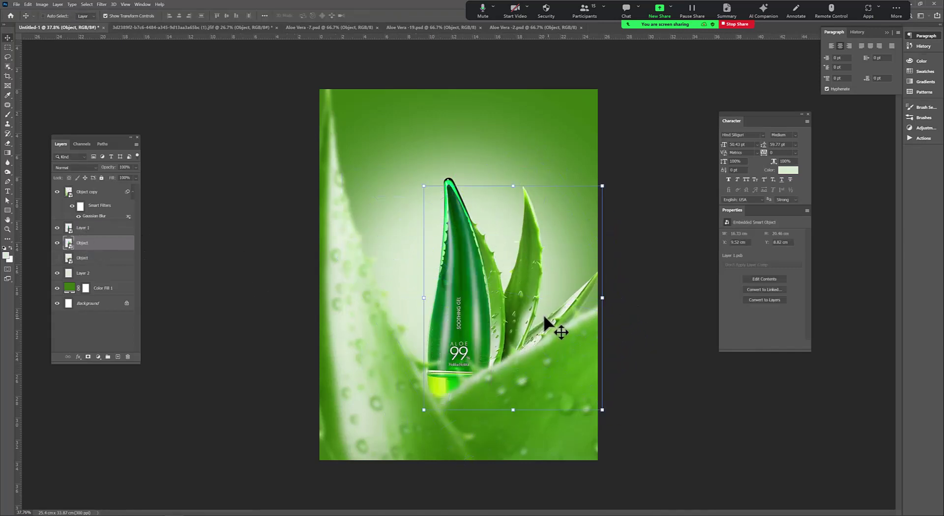
{"action": "left_click_drag", "start_coordinate": [544, 318], "coordinate": [485, 283]}
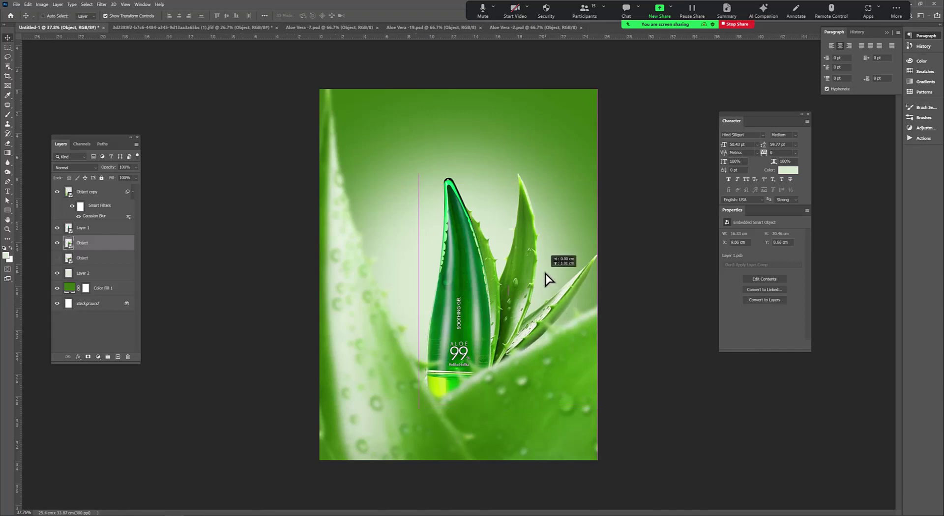
Step: Flip the sharp leaves horizontally and place them left of the bottle
{"action": "key", "text": "ctrl+t"}
{"action": "right_click", "coordinate": [441, 272]}
{"action": "left_click", "coordinate": [447, 387]}
{"action": "left_click_drag", "start_coordinate": [425, 369], "coordinate": [444, 370]}
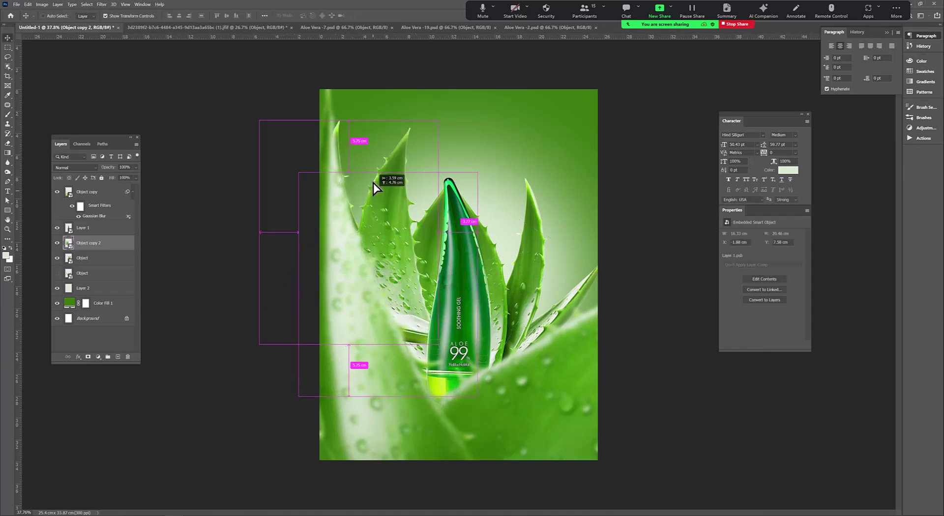
Step: Add an enlarged, rotated leaf copy on the upper left, two layers lower
{"action": "key", "text": "ctrl+j"}
{"action": "key", "text": "ctrl+t"}
{"action": "mouse_move", "coordinate": [447, 89]}
{"action": "left_mouse_down"}
{"action": "mouse_move", "coordinate": [433, 103]}
{"action": "mouse_move", "coordinate": [445, 200]}
{"action": "left_mouse_up"}
{"action": "key", "text": "ctrl+["}
{"action": "key", "text": "ctrl+["}
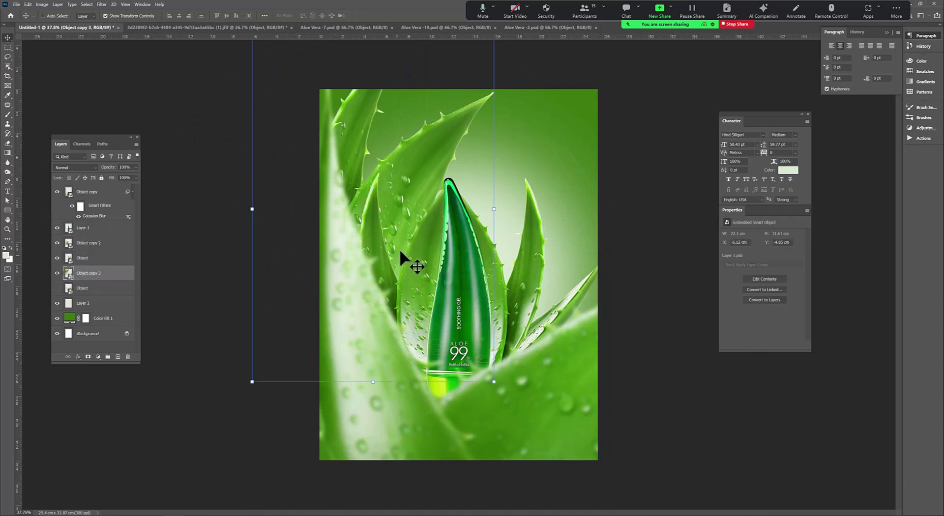
{"action": "left_click_drag", "start_coordinate": [400, 261], "coordinate": [404, 217]}
{"action": "left_click_drag", "start_coordinate": [504, 105], "coordinate": [487, 46]}
{"action": "left_click_drag", "start_coordinate": [408, 127], "coordinate": [402, 144]}
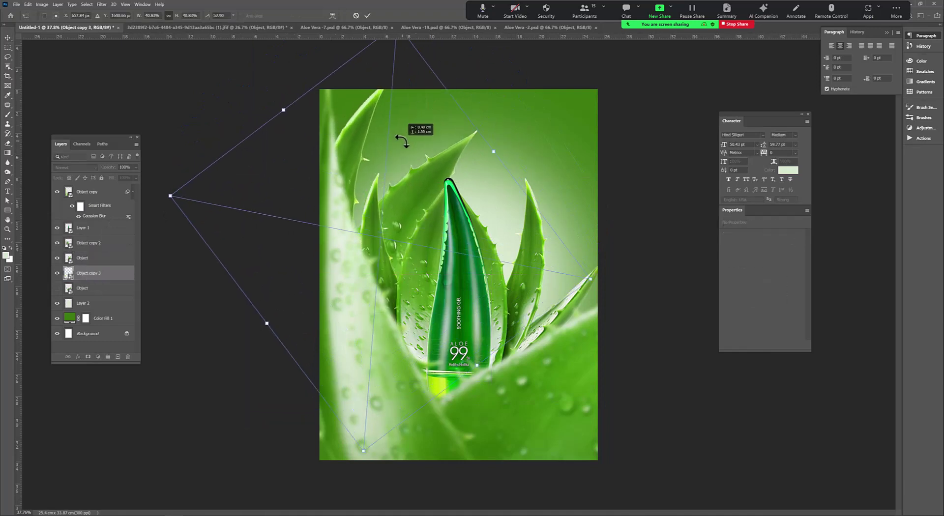
{"action": "key", "text": "Return"}
Step: Add a flipped, rotated leaf copy at the upper right of the bottle
{"action": "key", "text": "ctrl+j"}
{"action": "left_click_drag", "start_coordinate": [435, 178], "coordinate": [556, 216]}
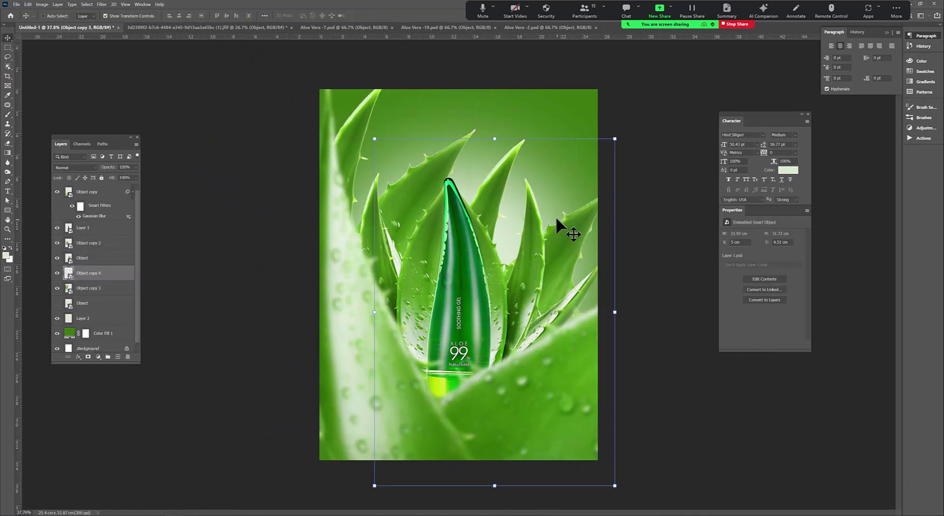
{"action": "key", "text": "ctrl+t"}
{"action": "right_click", "coordinate": [527, 274]}
{"action": "left_click", "coordinate": [544, 344]}
{"action": "left_click_drag", "start_coordinate": [565, 326], "coordinate": [565, 240]}
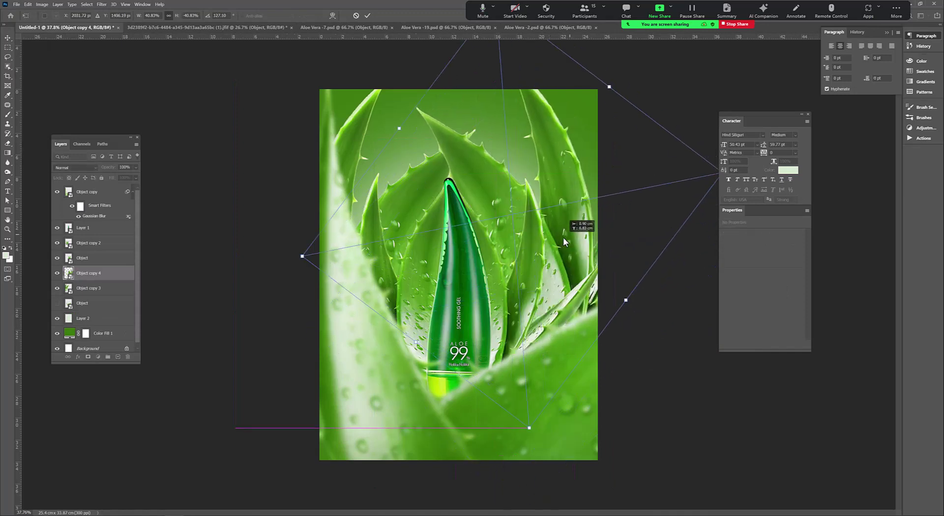
{"action": "mouse_move", "coordinate": [585, 272]}
{"action": "left_mouse_down"}
{"action": "mouse_move", "coordinate": [523, 241]}
{"action": "mouse_move", "coordinate": [601, 153]}
{"action": "mouse_move", "coordinate": [628, 184]}
{"action": "left_mouse_up"}
{"action": "key", "text": "Return"}
Step: Add a rotated leaf copy, Object copy 5, placed lower in the layer stack
{"action": "key", "text": "ctrl+j"}
{"action": "scroll", "coordinate": [506, 222], "scroll_direction": "up", "scroll_amount": 2}
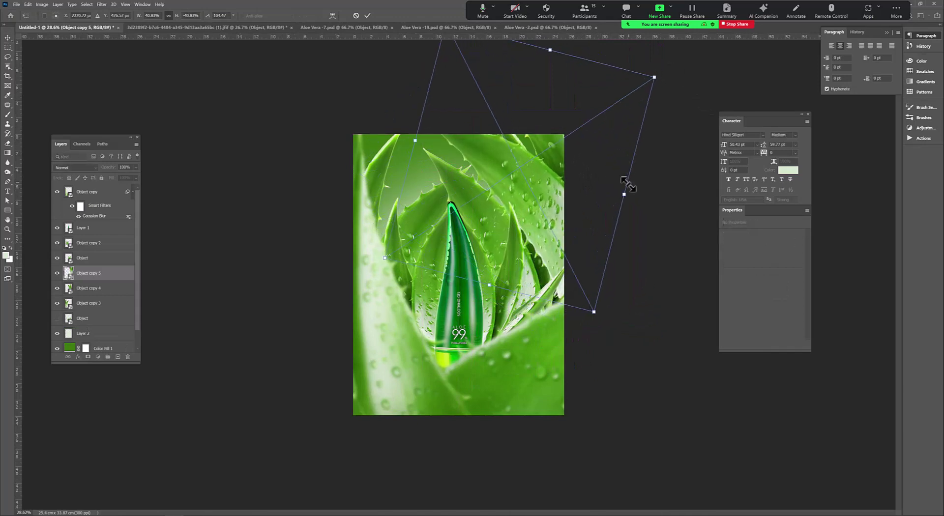
{"action": "left_click_drag", "start_coordinate": [628, 184], "coordinate": [600, 127]}
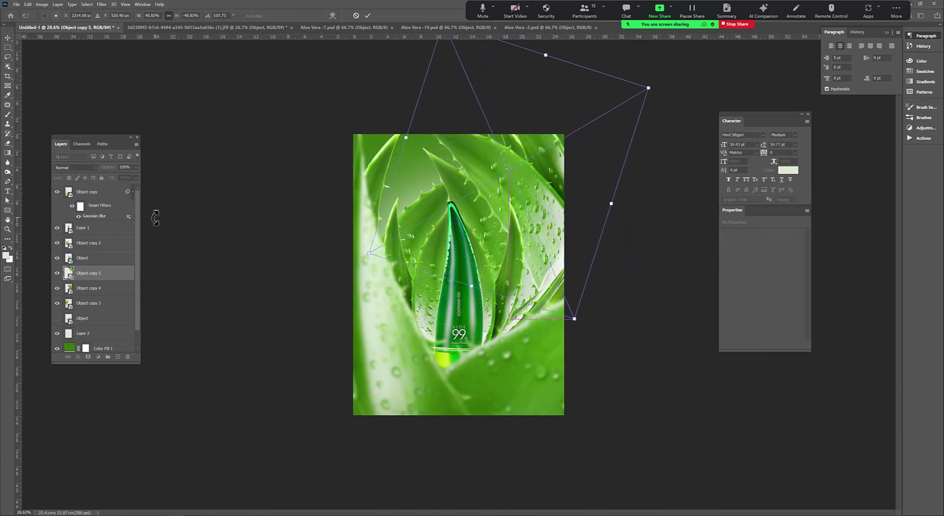
{"action": "key", "text": "Escape"}
{"action": "left_click_drag", "start_coordinate": [94, 274], "coordinate": [92, 311]}
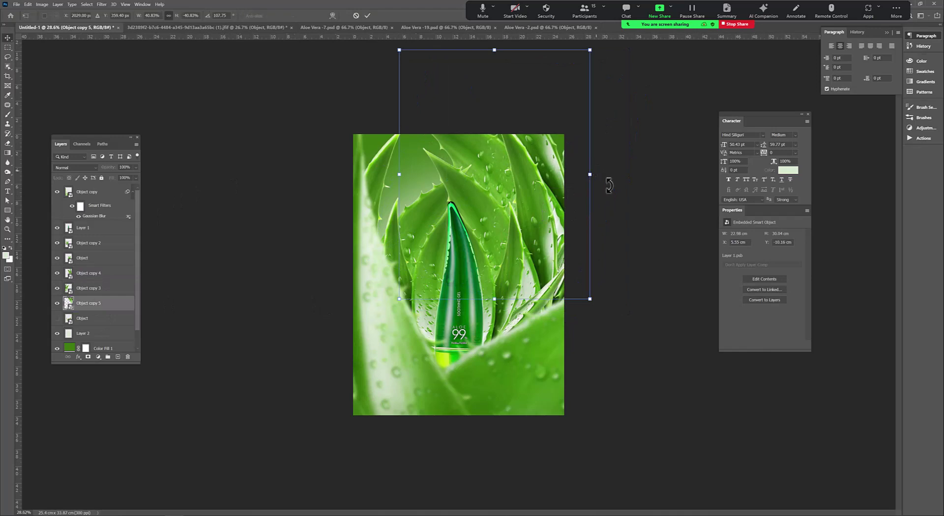
{"action": "left_click_drag", "start_coordinate": [609, 185], "coordinate": [605, 160]}
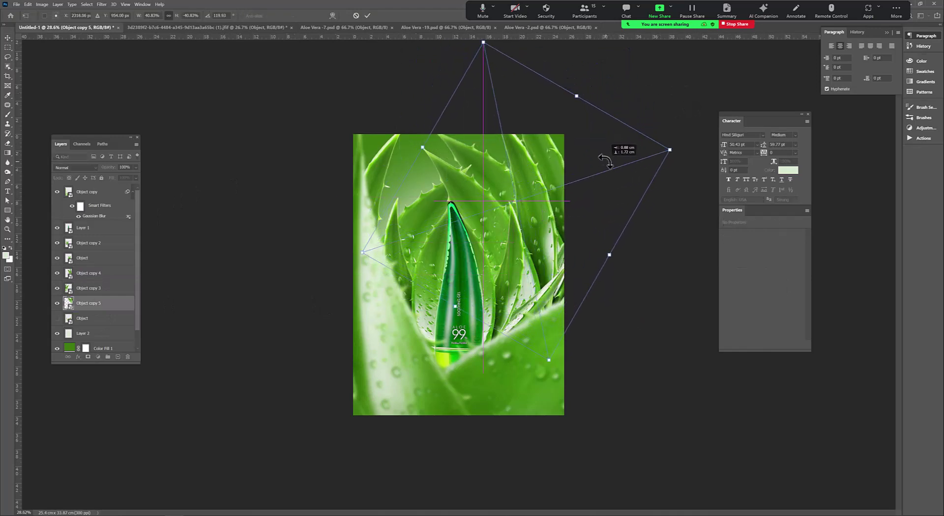
{"action": "left_click", "coordinate": [10, 38]}
{"action": "left_click_drag", "start_coordinate": [458, 246], "coordinate": [414, 206]}
Step: Add a horizontally flipped leaf copy at the upper left
{"action": "key", "text": "ctrl+t"}
{"action": "key", "text": "ctrl+shift+t"}
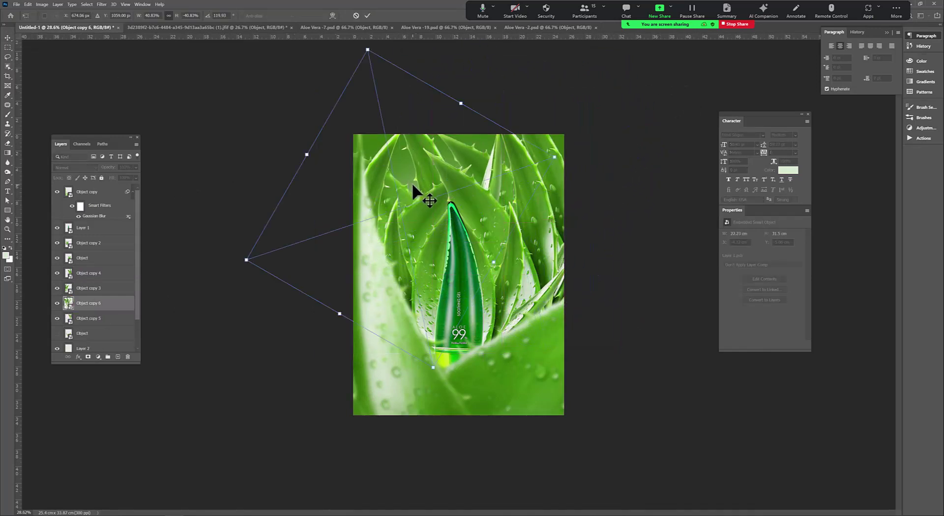
{"action": "right_click", "coordinate": [412, 182]}
{"action": "left_click", "coordinate": [437, 311]}
{"action": "left_click_drag", "start_coordinate": [437, 315], "coordinate": [471, 226]}
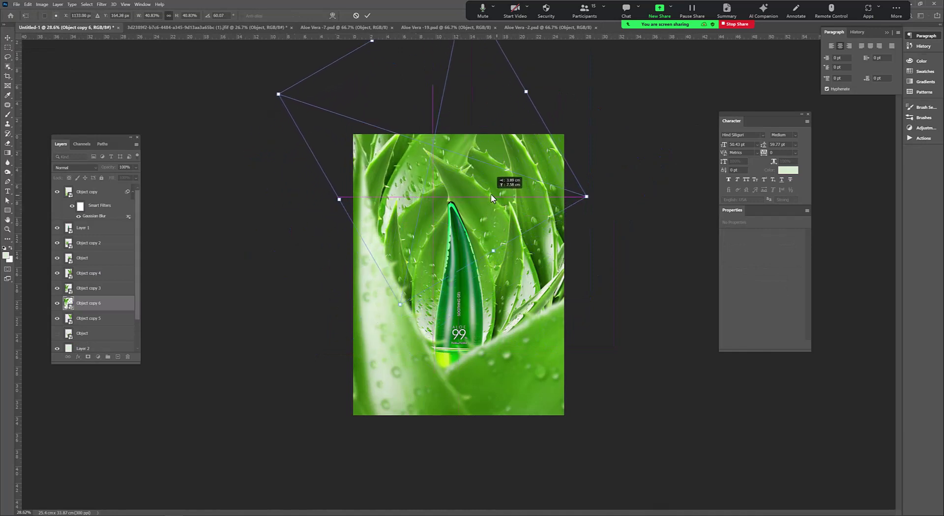
{"action": "left_click", "coordinate": [8, 37]}
Step: Add another horizontally flipped leaf copy below Object copy 5 in the upper area
{"action": "left_click_drag", "start_coordinate": [456, 169], "coordinate": [538, 185]}
{"action": "key", "text": "ctrl+t"}
{"action": "right_click", "coordinate": [537, 192]}
{"action": "left_click", "coordinate": [564, 308]}
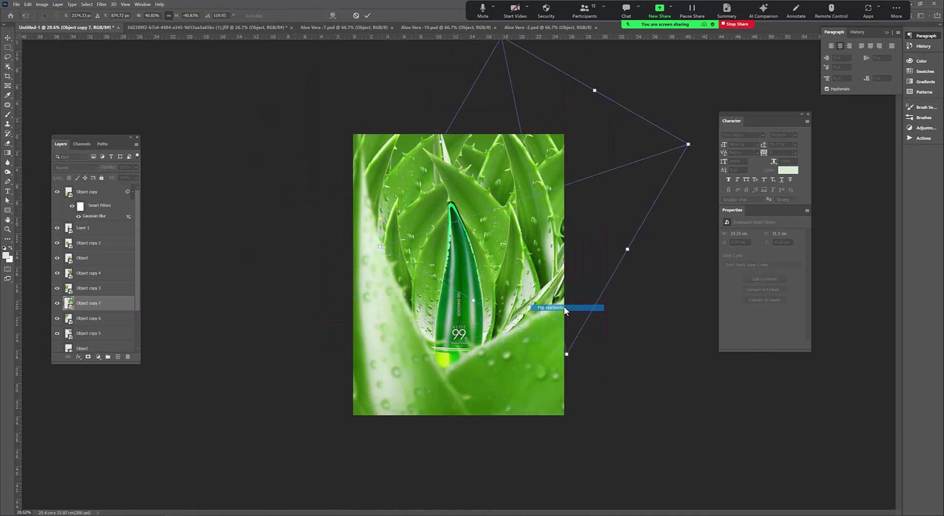
{"action": "left_click_drag", "start_coordinate": [101, 303], "coordinate": [94, 333]}
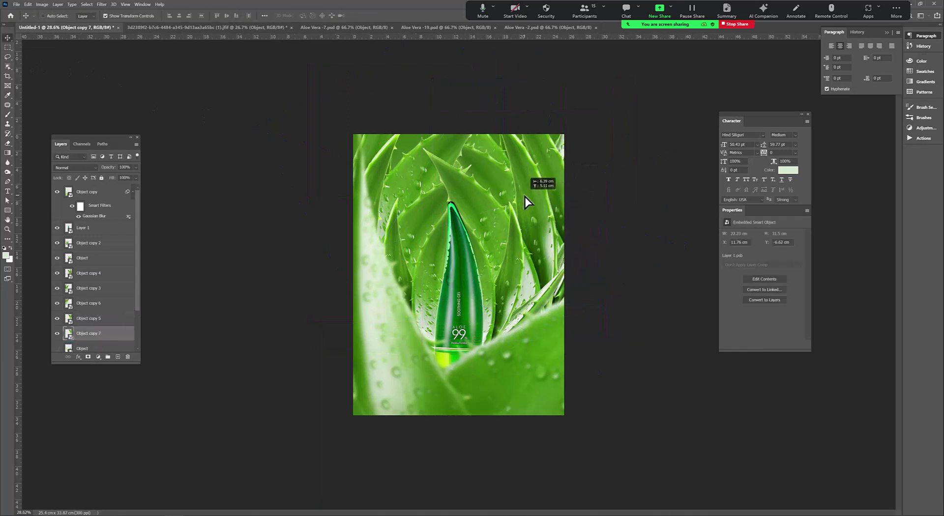
{"action": "mouse_move", "coordinate": [524, 197]}
{"action": "left_mouse_down"}
{"action": "mouse_move", "coordinate": [527, 176]}
{"action": "mouse_move", "coordinate": [535, 214]}
{"action": "mouse_move", "coordinate": [411, 239]}
{"action": "mouse_move", "coordinate": [414, 227]}
{"action": "left_mouse_up"}
Step: Flip one more leaf copy vertically
{"action": "key", "text": "ctrl+t"}
{"action": "right_click", "coordinate": [464, 191]}
{"action": "left_click", "coordinate": [487, 321]}
Step: Commit the last leaf transform and stretch the bottle taller at top and bottom
{"action": "key", "text": "m"}
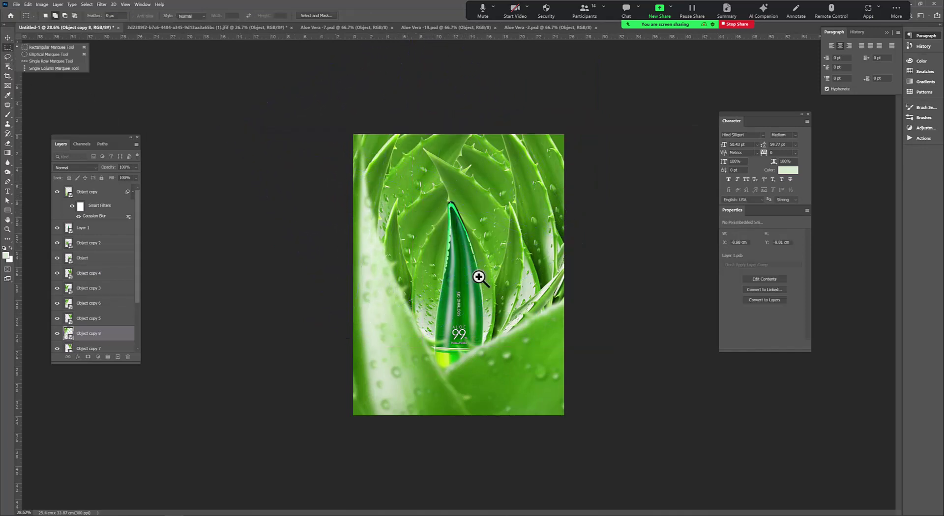
{"action": "key", "text": "ctrl+0"}
{"action": "scroll", "coordinate": [98, 270], "scroll_direction": "down", "scroll_amount": 2}
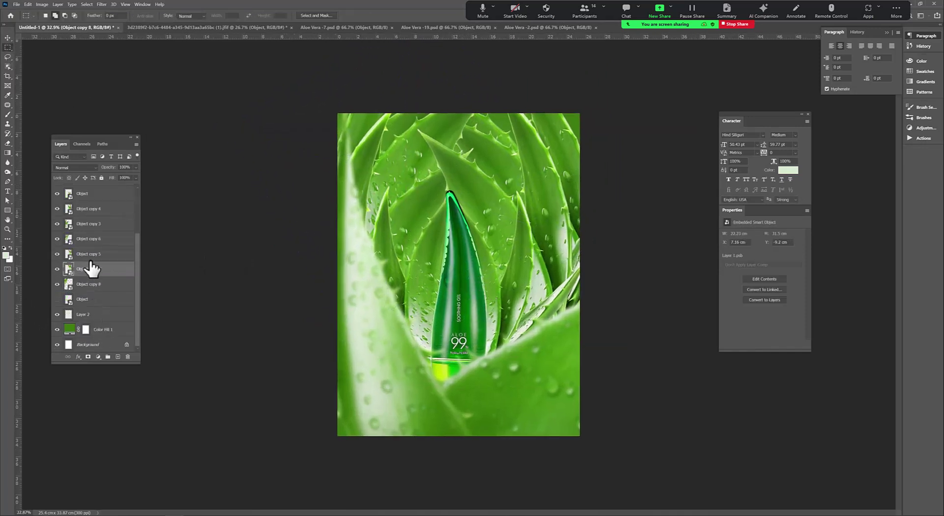
{"action": "scroll", "coordinate": [92, 269], "scroll_direction": "up", "scroll_amount": 3}
{"action": "left_click", "coordinate": [465, 216], "text": "ctrl"}
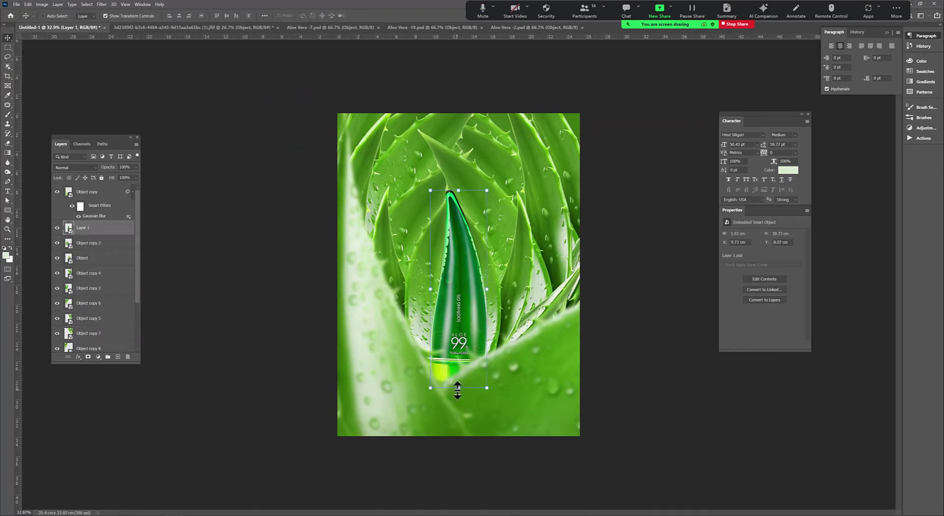
{"action": "left_click_drag", "start_coordinate": [458, 389], "coordinate": [457, 400]}
{"action": "mouse_move", "coordinate": [458, 193]}
{"action": "left_mouse_down"}
{"action": "mouse_move", "coordinate": [464, 161]}
{"action": "mouse_move", "coordinate": [465, 169]}
{"action": "left_mouse_up"}
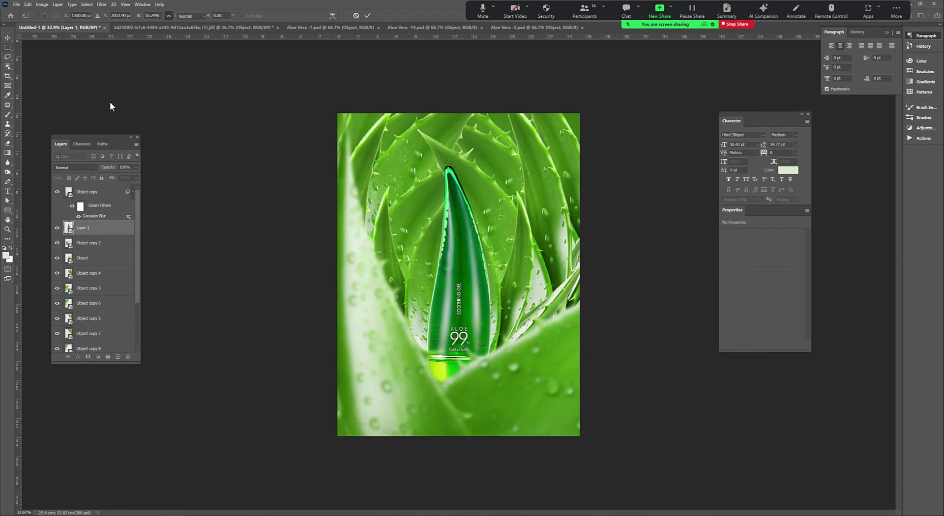
{"action": "key", "text": "Return"}
Step: Reposition the Object copy 8 leaf into place
{"action": "scroll", "coordinate": [430, 263], "scroll_direction": "up", "scroll_amount": 2}
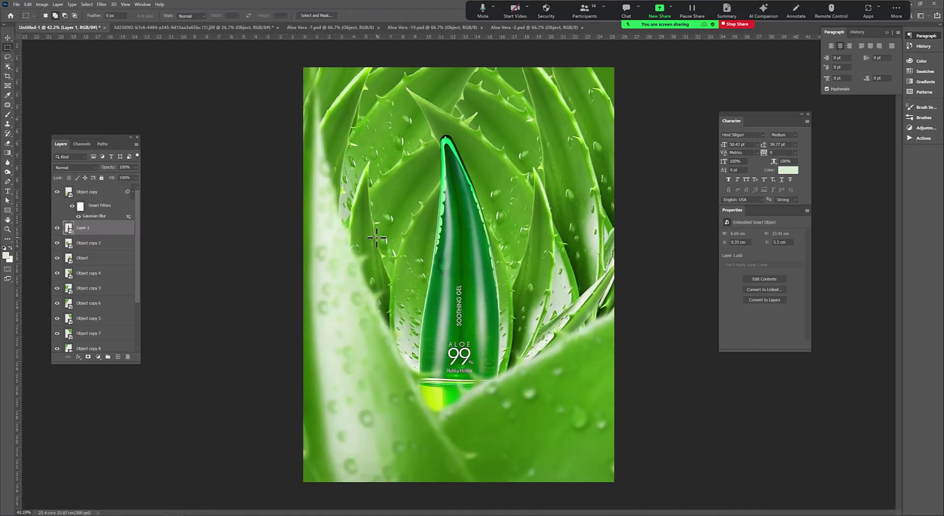
{"action": "left_click", "coordinate": [87, 244]}
{"action": "scroll", "coordinate": [101, 281], "scroll_direction": "down", "scroll_amount": 3}
{"action": "left_click", "coordinate": [100, 288], "text": "shift"}
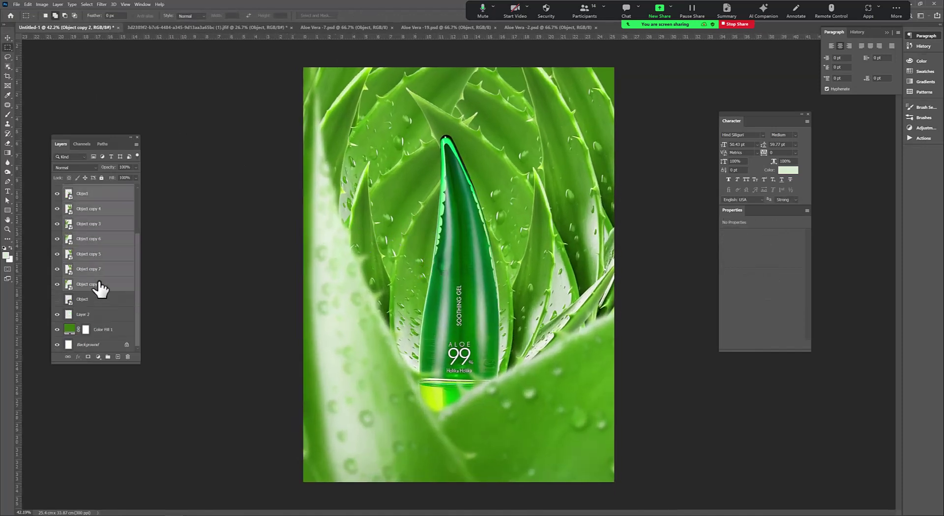
{"action": "key", "text": "v"}
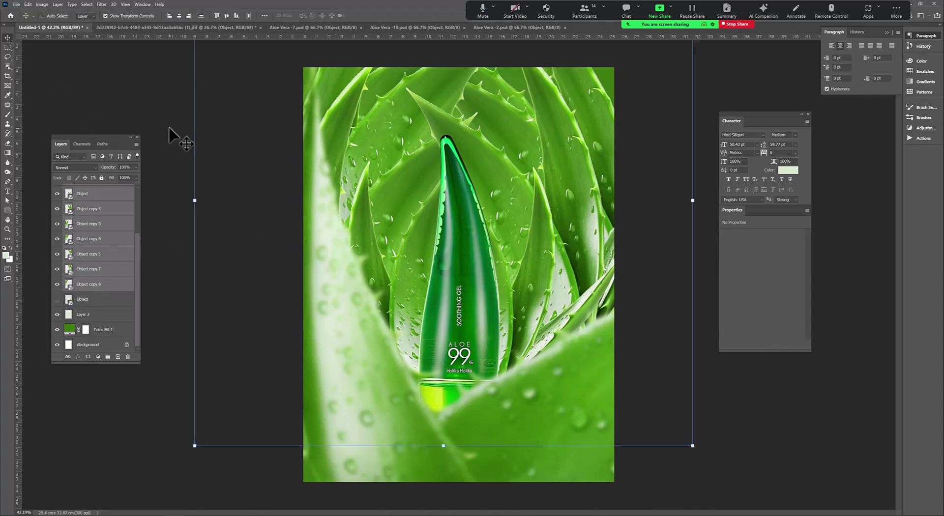
{"action": "left_click", "coordinate": [116, 289]}
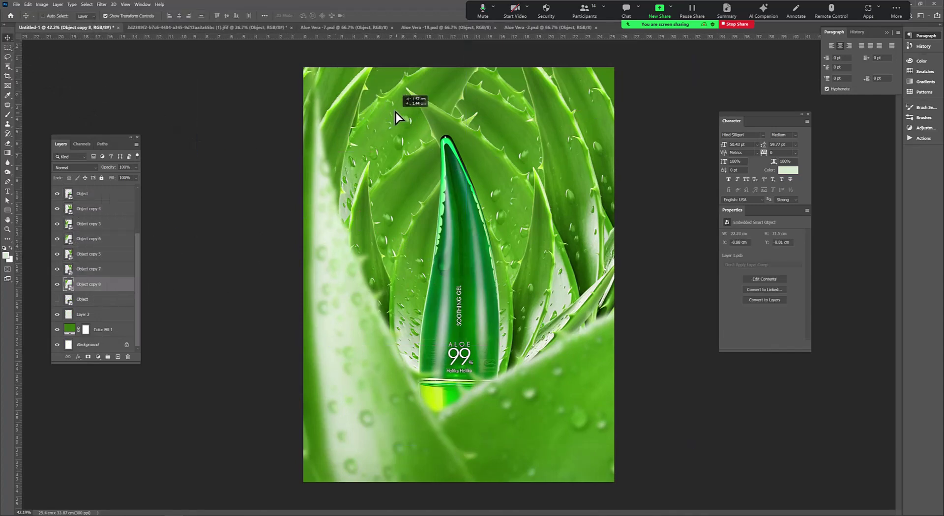
{"action": "left_click_drag", "start_coordinate": [556, 112], "coordinate": [420, 141]}
Step: Duplicate Object copy 7 into a rotated Object copy 9 below Object copy 8
{"action": "left_click", "coordinate": [101, 270]}
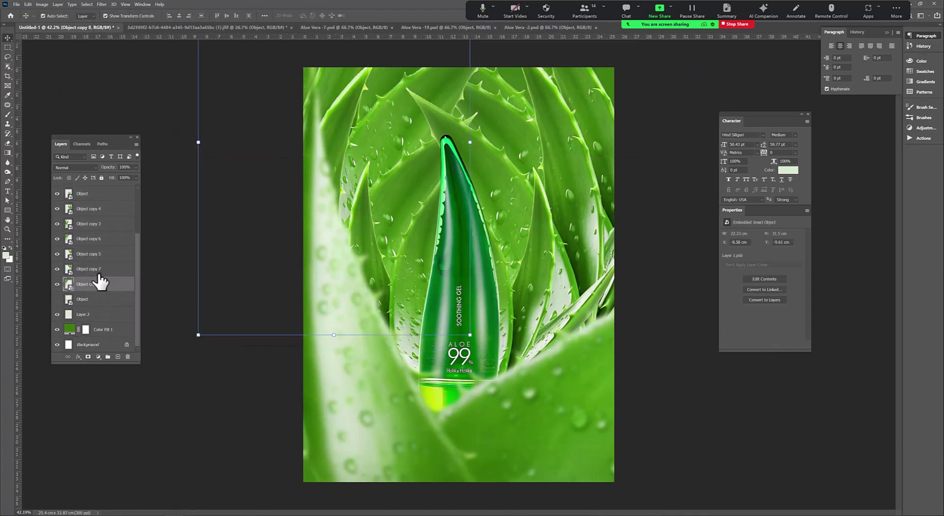
{"action": "left_click_drag", "start_coordinate": [561, 139], "coordinate": [565, 96]}
{"action": "key", "text": "ctrl+j"}
{"action": "key", "text": "ctrl+t"}
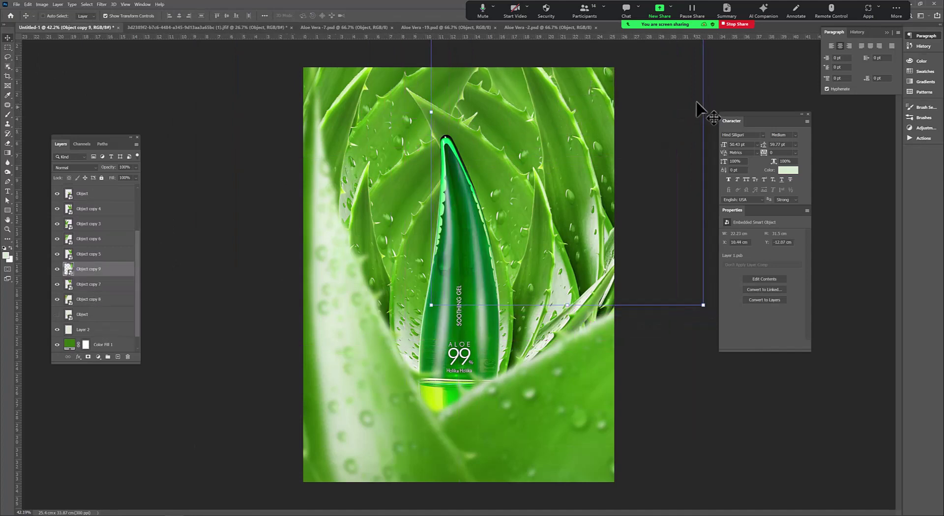
{"action": "left_click_drag", "start_coordinate": [703, 94], "coordinate": [704, 126]}
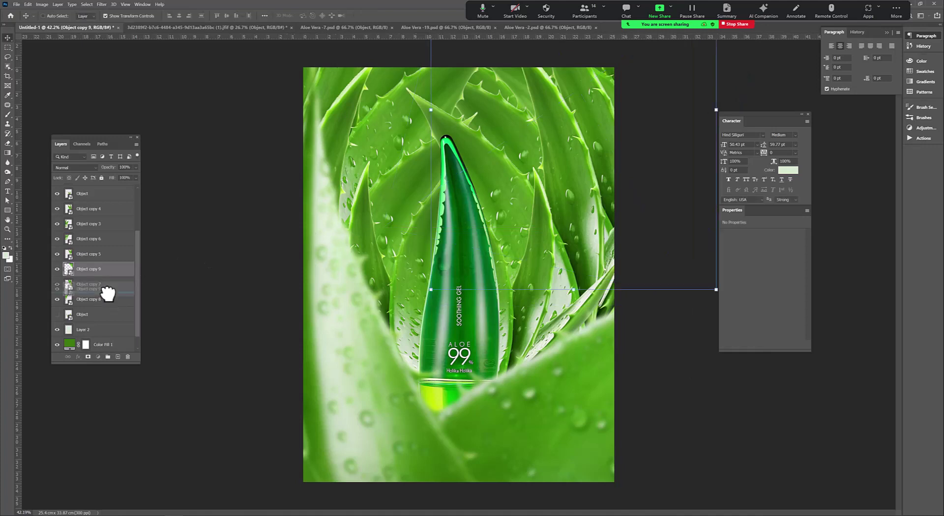
{"action": "left_click_drag", "start_coordinate": [91, 269], "coordinate": [98, 306]}
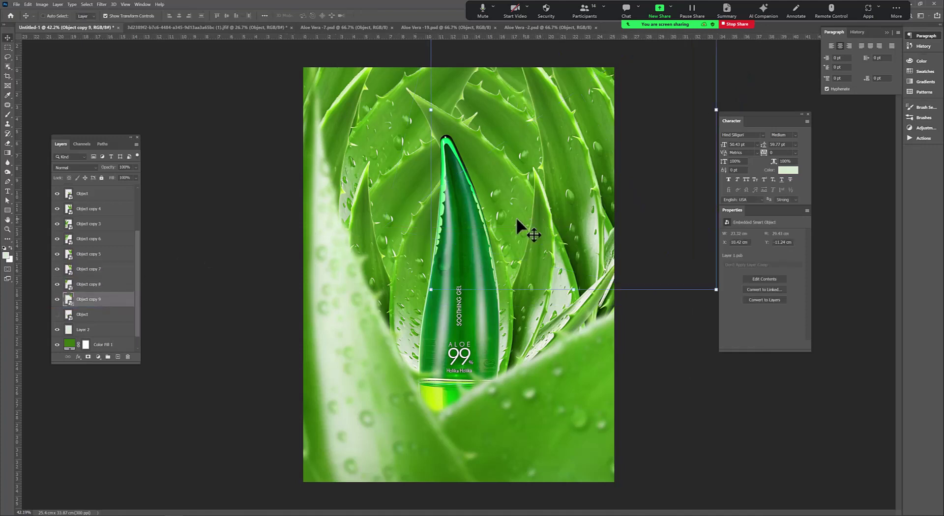
Step: Move the bottle layer, Layer 1, slightly lower in the composition
{"action": "left_click", "coordinate": [89, 208]}
{"action": "scroll", "coordinate": [97, 284], "scroll_direction": "up", "scroll_amount": 3}
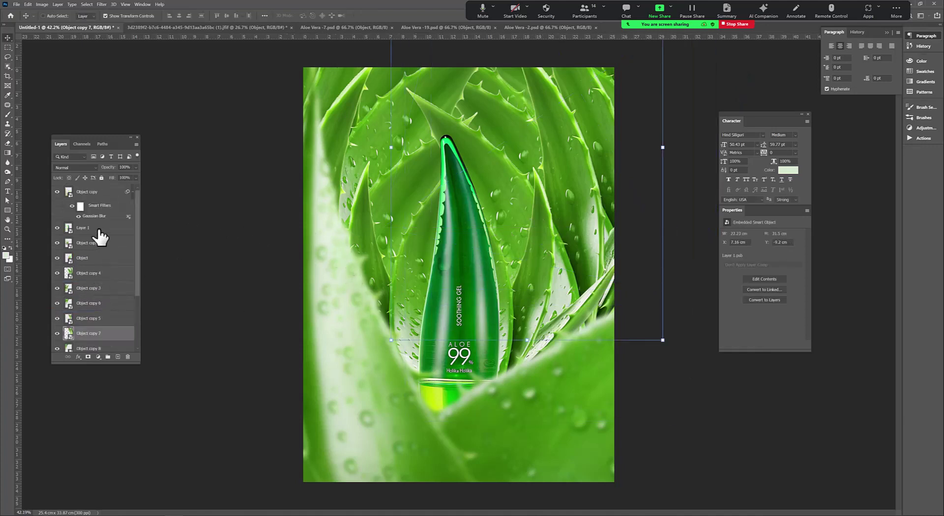
{"action": "left_click", "coordinate": [94, 228]}
{"action": "left_click_drag", "start_coordinate": [469, 323], "coordinate": [467, 330]}
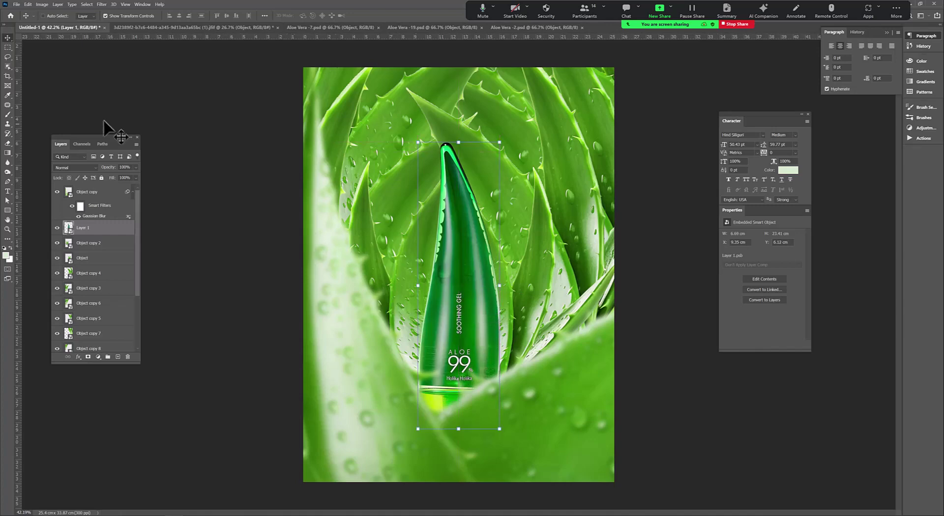
{"action": "left_click", "coordinate": [11, 47]}
{"action": "scroll", "coordinate": [394, 289], "scroll_direction": "down", "scroll_amount": 2}
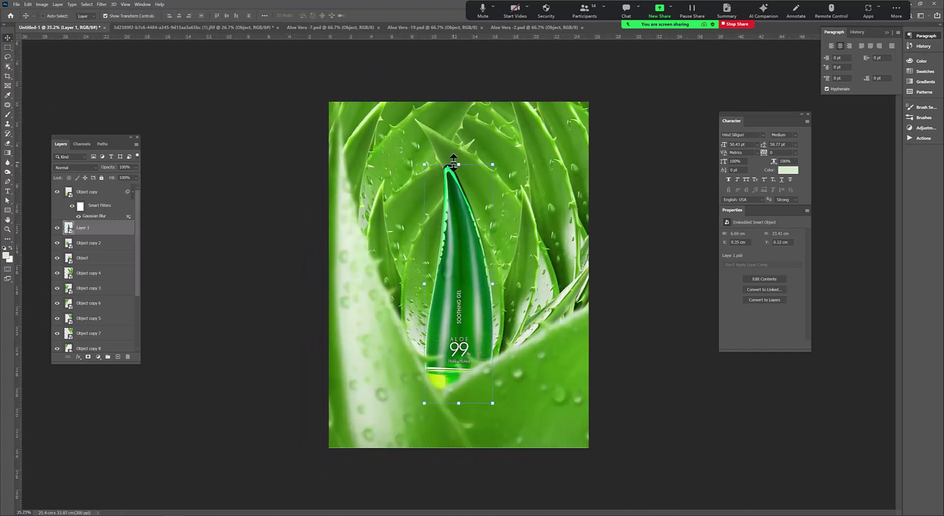
{"action": "key", "text": "ctrl+t"}
{"action": "left_click_drag", "start_coordinate": [461, 206], "coordinate": [469, 224]}
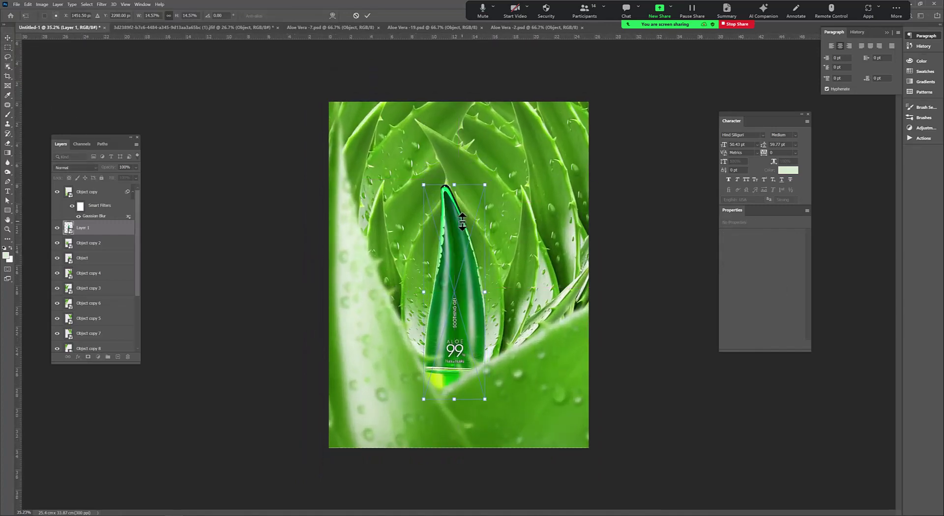
{"action": "key", "text": "Return"}
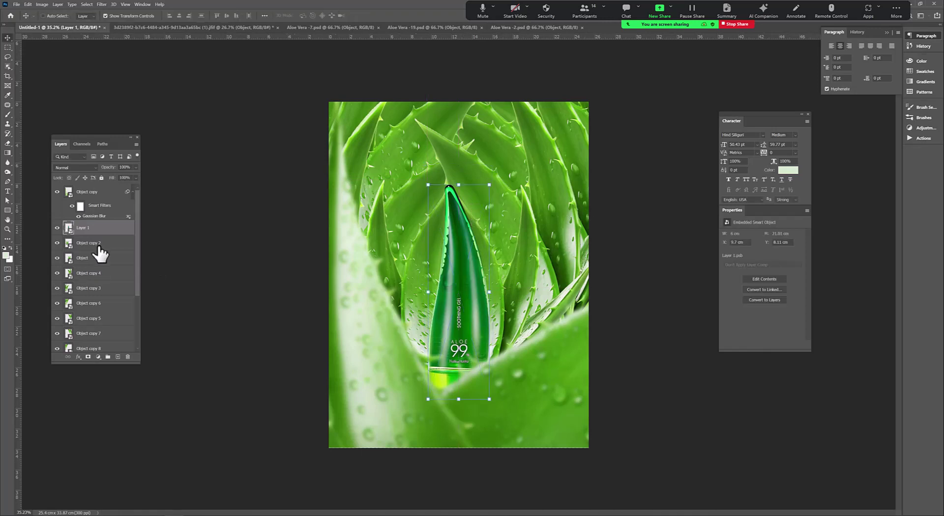
{"action": "left_click", "coordinate": [100, 246]}
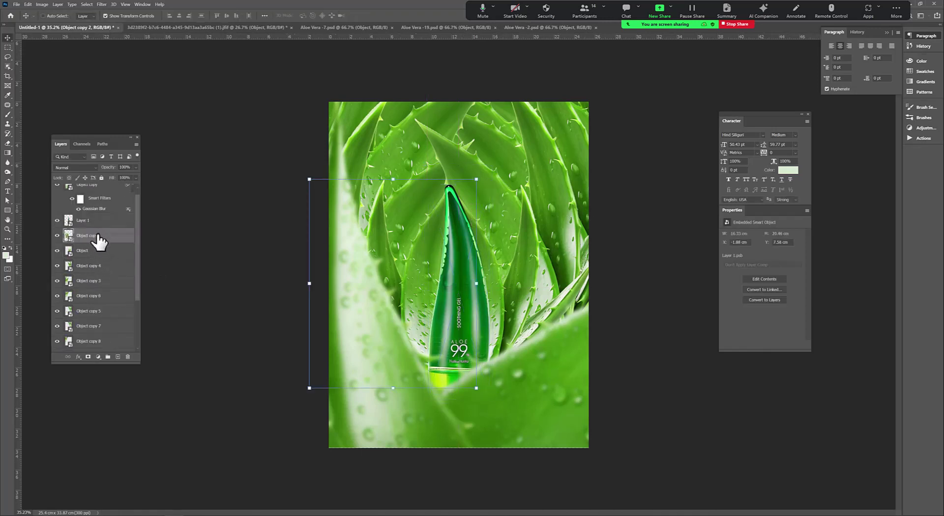
{"action": "scroll", "coordinate": [98, 309], "scroll_direction": "down", "scroll_amount": 5}
Step: Group the selected leaf copy layers
{"action": "left_click", "coordinate": [95, 283], "text": "shift"}
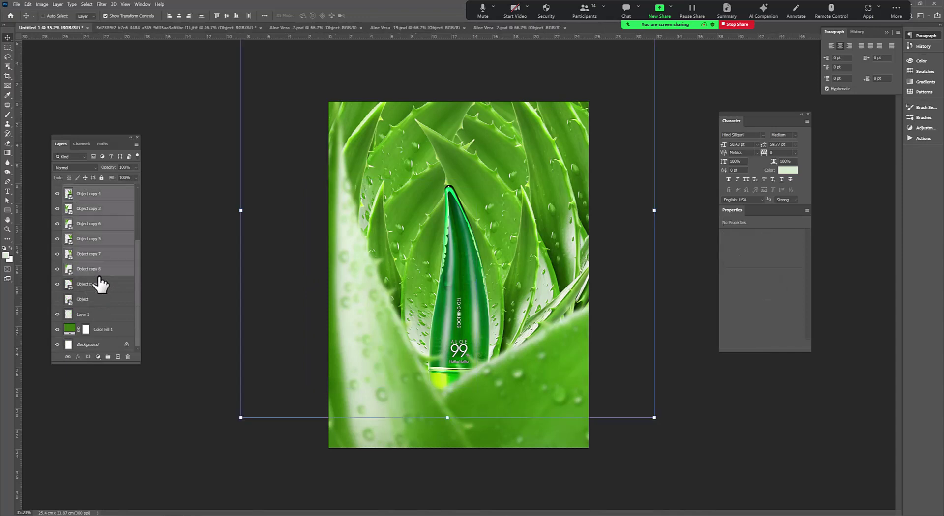
{"action": "scroll", "coordinate": [100, 284], "scroll_direction": "up", "scroll_amount": 5}
{"action": "key", "text": "ctrl+g"}
Step: Add a Curves adjustment layer with the highlight point pulled down to darken
{"action": "left_click", "coordinate": [97, 356]}
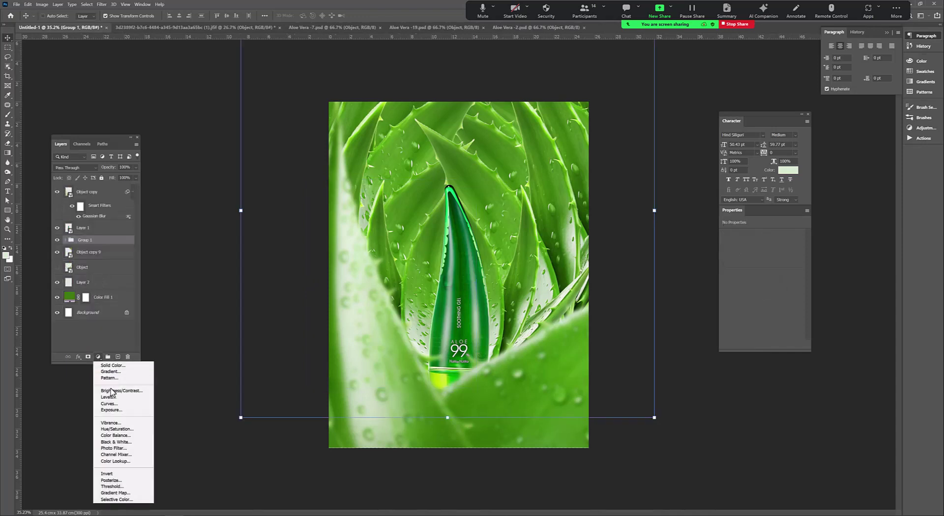
{"action": "left_click", "coordinate": [113, 404]}
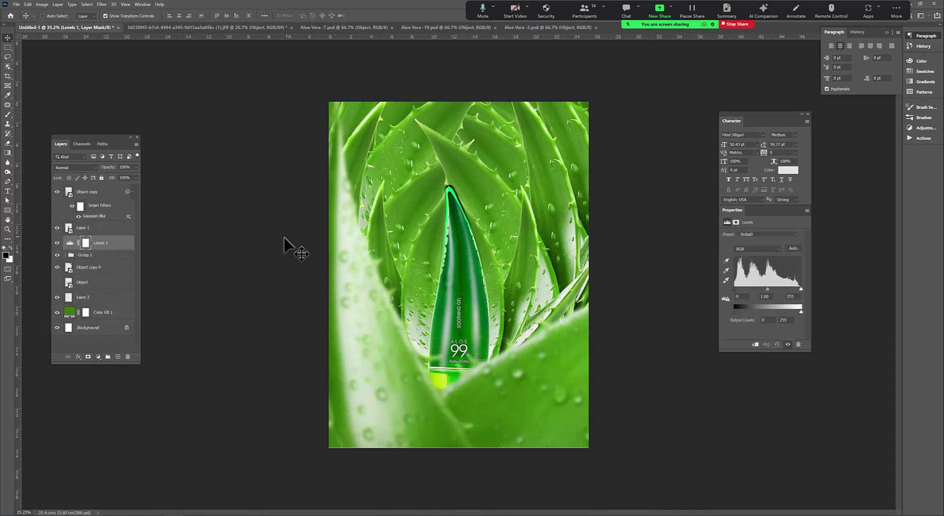
{"action": "key", "text": "ctrl+z"}
{"action": "left_click", "coordinate": [98, 357]}
{"action": "left_click", "coordinate": [109, 404]}
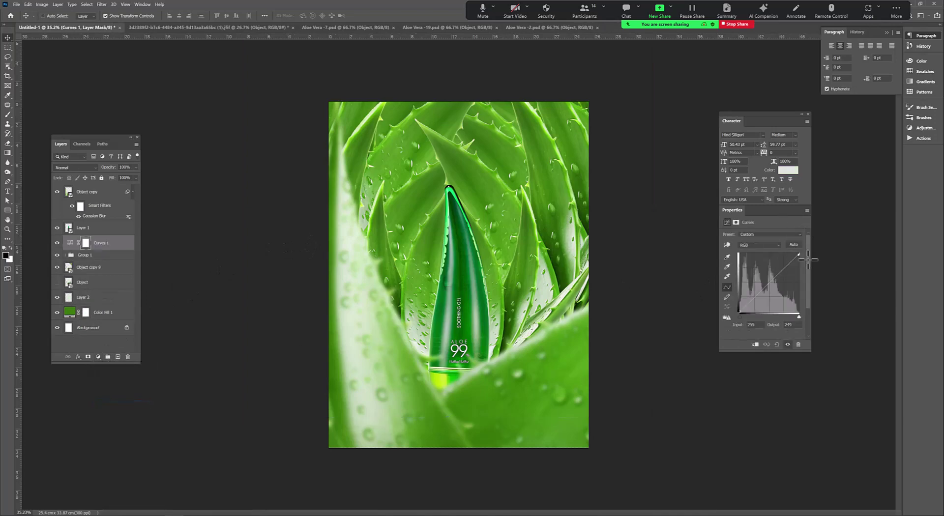
{"action": "left_click_drag", "start_coordinate": [799, 253], "coordinate": [827, 274]}
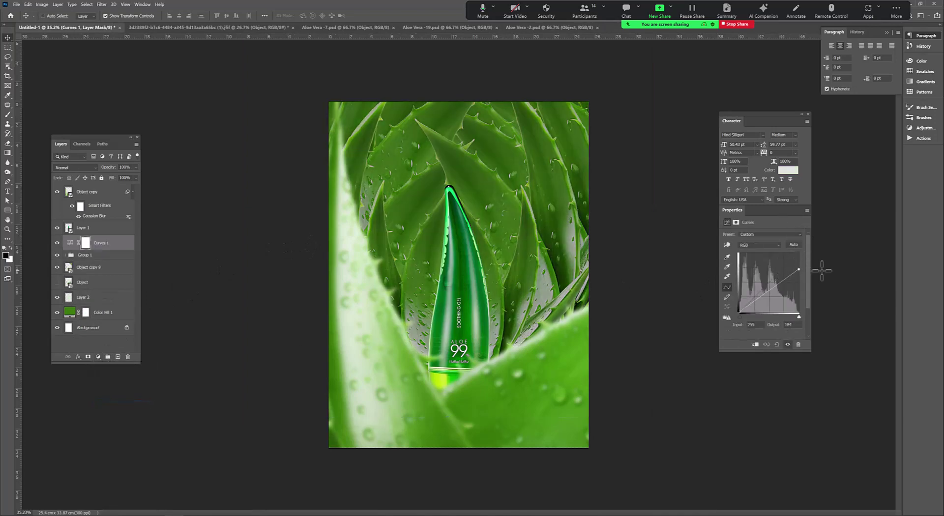
Step: Brush the Curves mask in the centre so the middle stays bright
{"action": "left_click", "coordinate": [8, 114]}
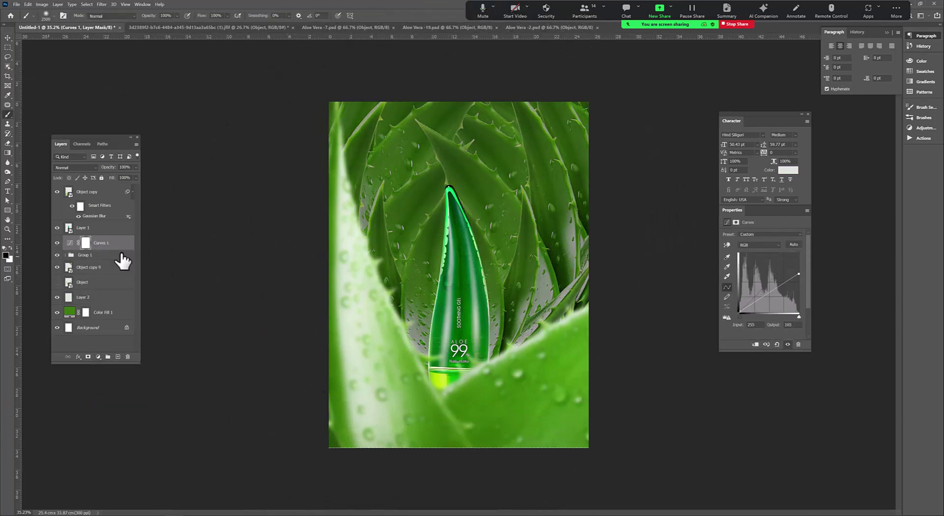
{"action": "mouse_move", "coordinate": [465, 221]}
{"action": "left_mouse_down"}
{"action": "mouse_move", "coordinate": [457, 316]}
{"action": "mouse_move", "coordinate": [447, 209]}
{"action": "mouse_move", "coordinate": [381, 205]}
{"action": "left_mouse_up"}
{"action": "key", "text": "bracketright"}
{"action": "key", "text": "bracketright"}
{"action": "key", "text": "bracketright"}
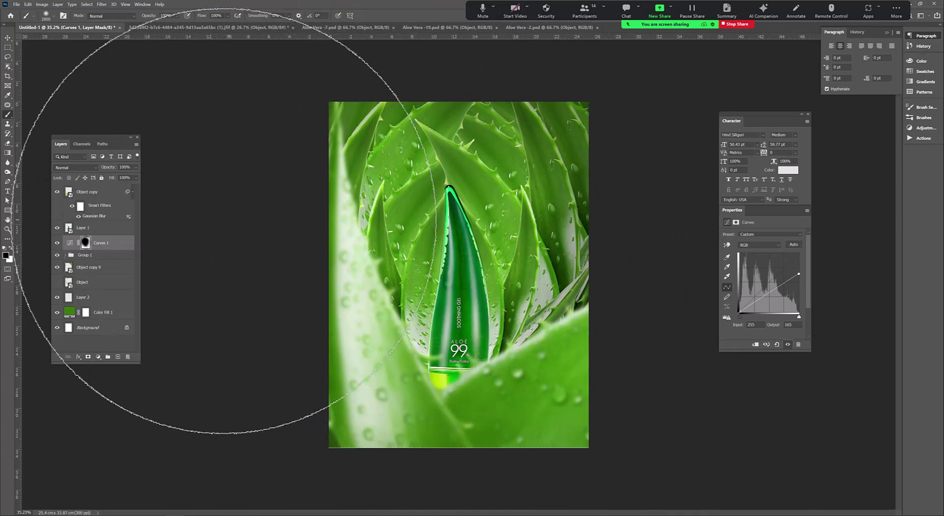
Step: Try transforming the blurred foreground leaf, cancel it, and zoom into the composition
{"action": "left_click", "coordinate": [87, 192]}
{"action": "key", "text": "ctrl+t"}
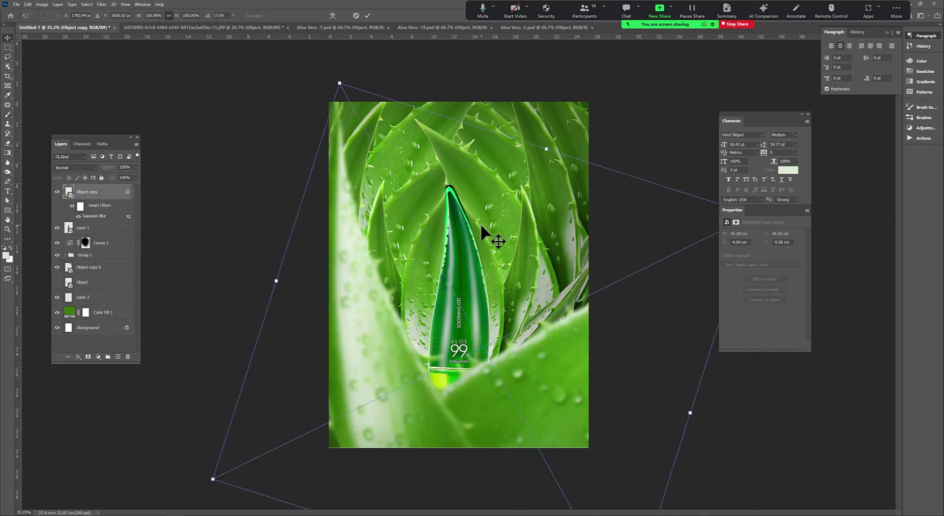
{"action": "left_click_drag", "start_coordinate": [516, 353], "coordinate": [521, 337]}
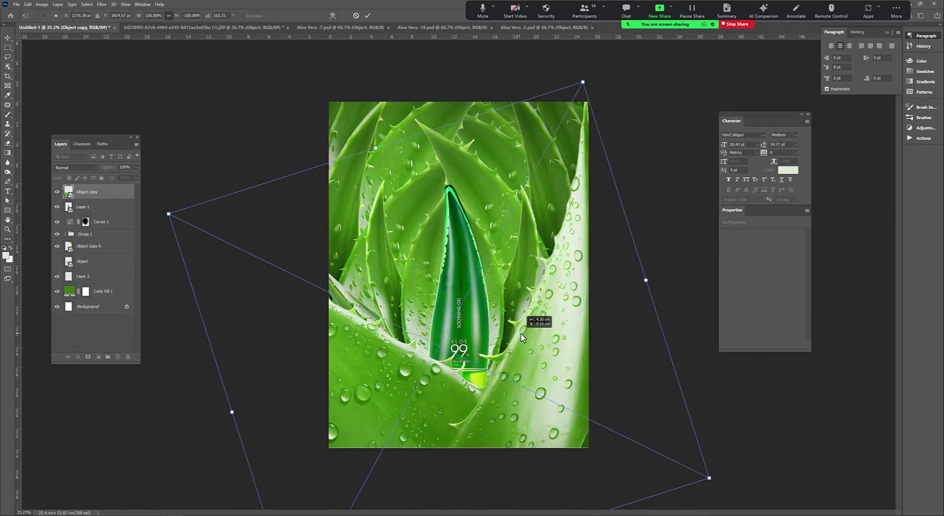
{"action": "key", "text": "Escape"}
{"action": "key", "text": "ctrl+f"}
{"action": "key", "text": "ctrl+plus"}
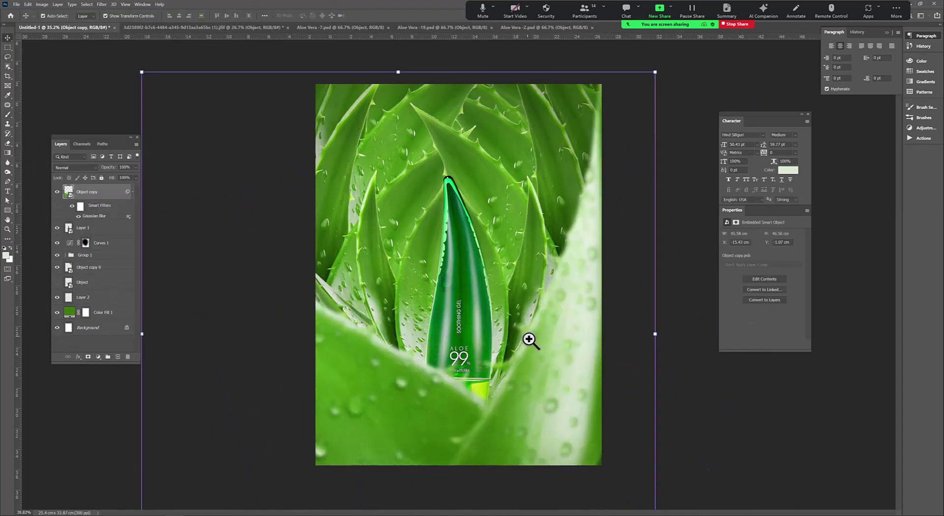
{"action": "left_click_drag", "start_coordinate": [528, 339], "coordinate": [541, 337]}
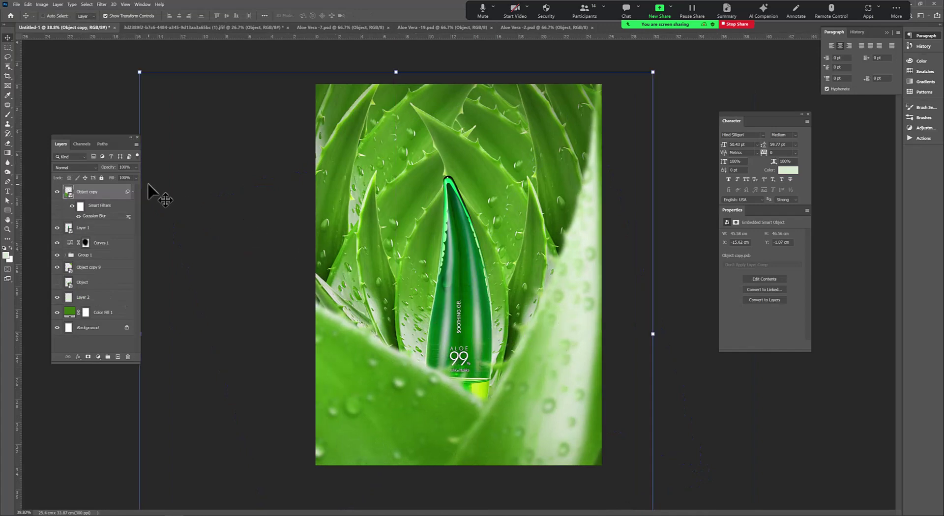
{"action": "left_click", "coordinate": [7, 48]}
{"action": "scroll", "coordinate": [432, 232], "scroll_direction": "down", "scroll_amount": 2}
{"action": "scroll", "coordinate": [431, 236], "scroll_direction": "up", "scroll_amount": 2}
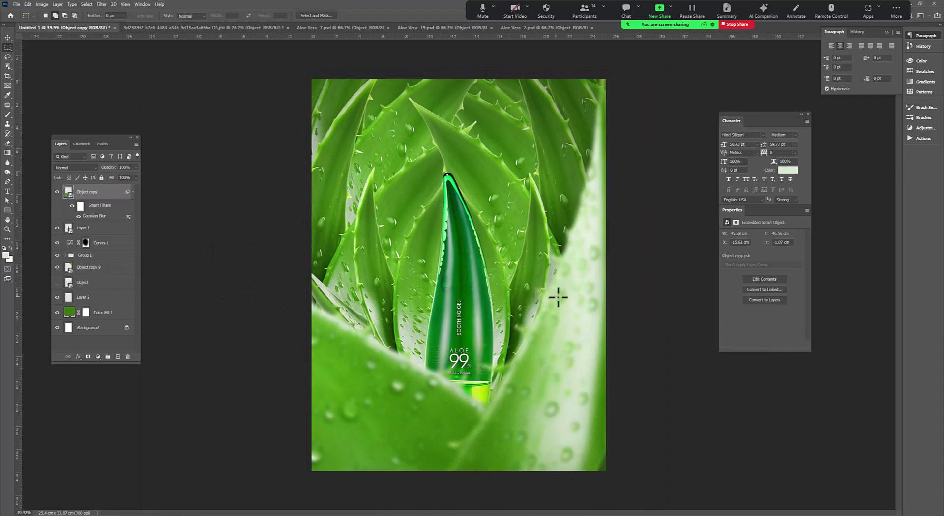
{"action": "scroll", "coordinate": [482, 314], "scroll_direction": "down", "scroll_amount": 3}
{"action": "scroll", "coordinate": [494, 323], "scroll_direction": "up", "scroll_amount": 2}
{"action": "scroll", "coordinate": [476, 322], "scroll_direction": "up", "scroll_amount": 2}
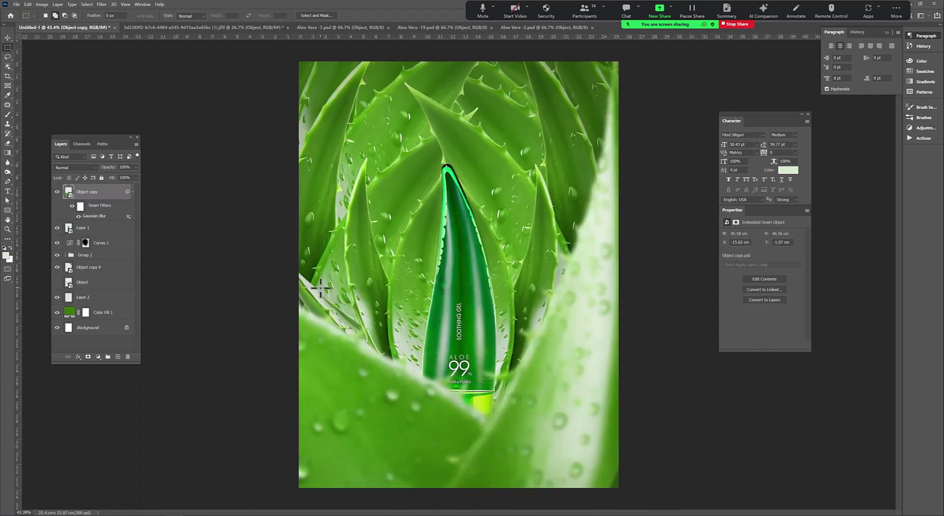
Step: Lower the Curves 1 highlight point so 255 maps to about 115
{"action": "left_click", "coordinate": [86, 243]}
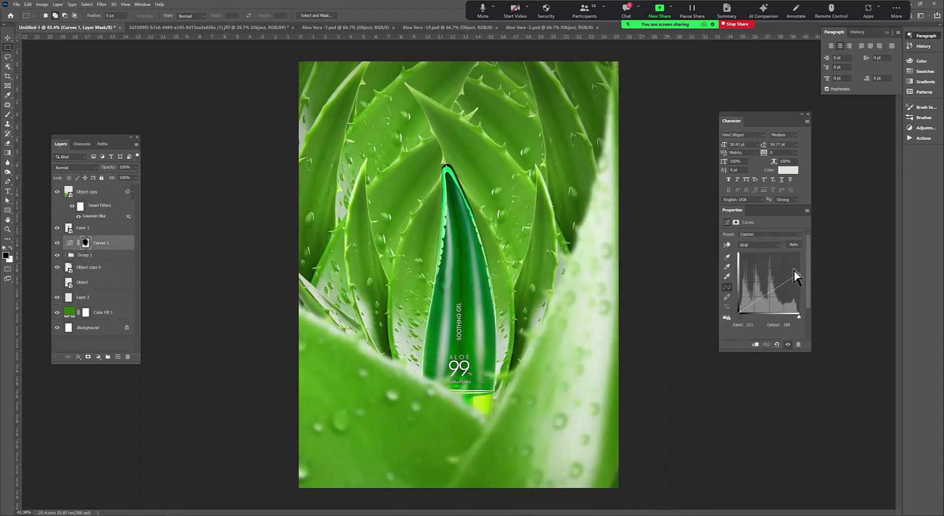
{"action": "left_click_drag", "start_coordinate": [798, 254], "coordinate": [808, 290]}
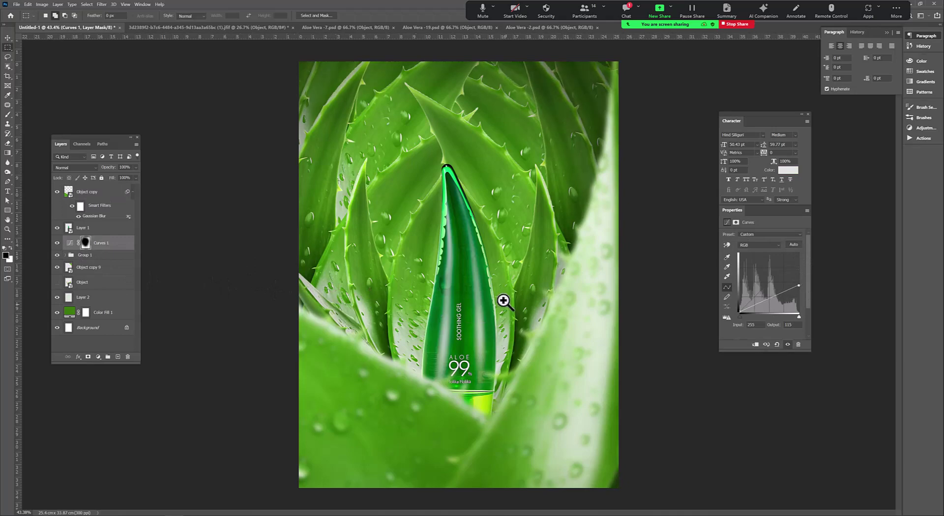
{"action": "key", "text": "g"}
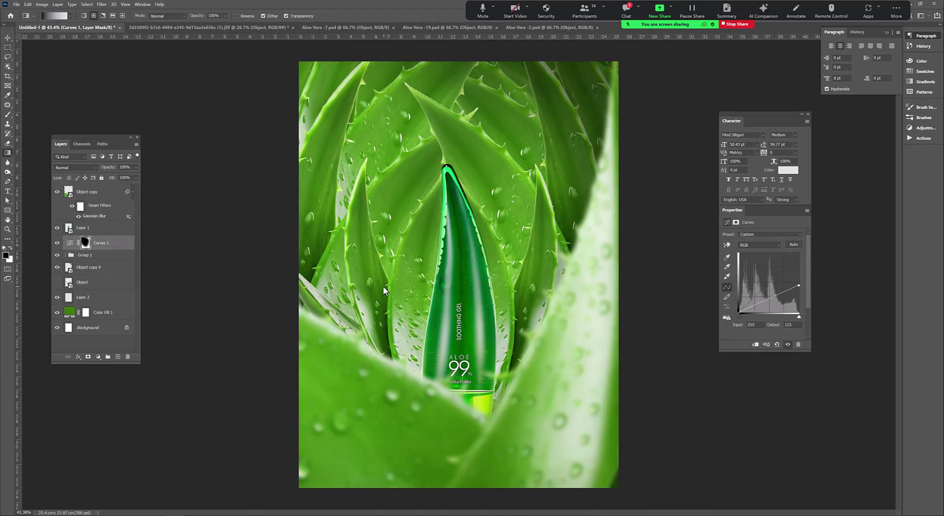
{"action": "scroll", "coordinate": [446, 295], "scroll_direction": "down", "scroll_amount": 2}
{"action": "scroll", "coordinate": [444, 264], "scroll_direction": "up", "scroll_amount": 2}
Step: In Layer 1's blending options, try then remove Color Overlay and enable Inner Shadow
{"action": "left_click", "coordinate": [98, 228]}
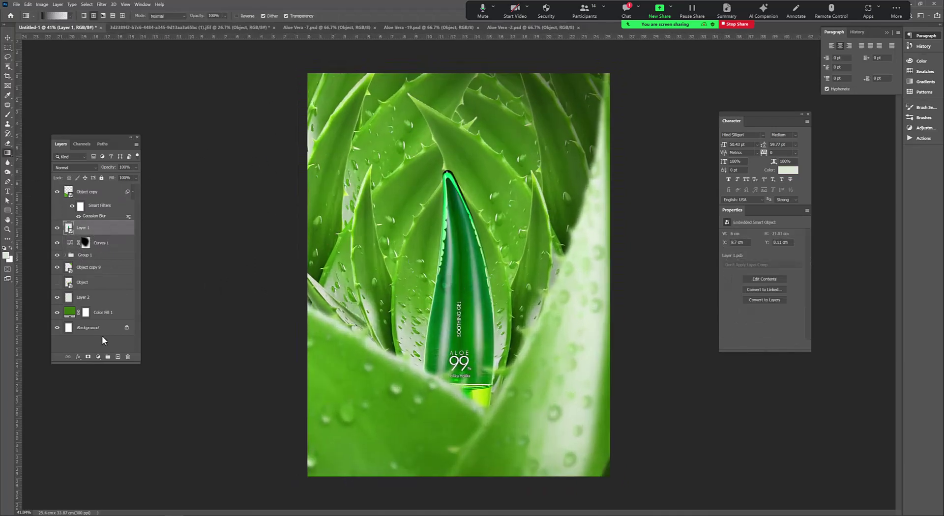
{"action": "right_click", "coordinate": [108, 229]}
{"action": "left_click", "coordinate": [128, 177]}
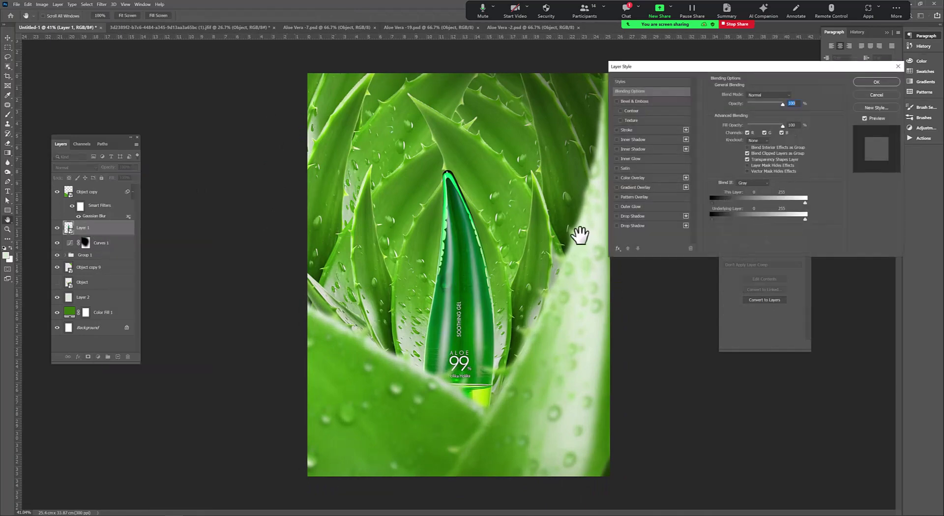
{"action": "left_click", "coordinate": [635, 178]}
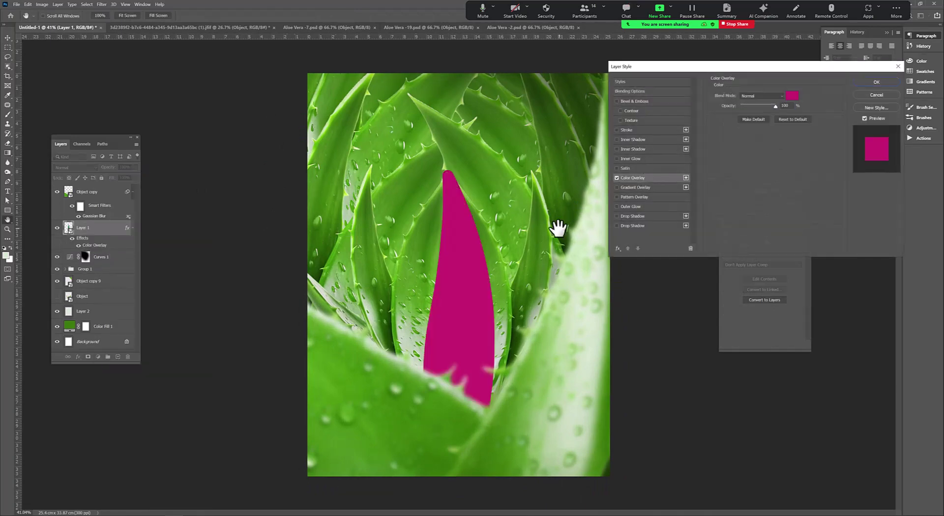
{"action": "left_click", "coordinate": [617, 178]}
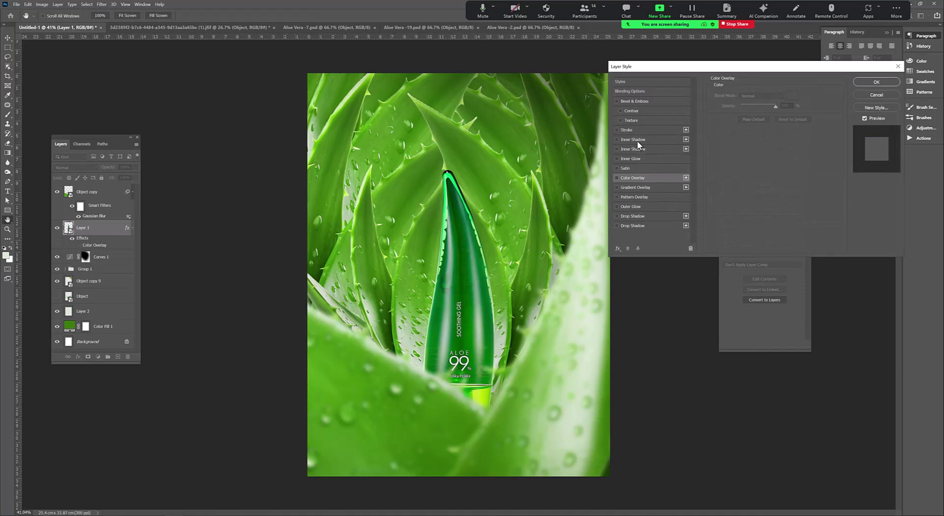
{"action": "left_click", "coordinate": [634, 139]}
{"action": "key", "text": "Return"}
{"action": "key", "text": "g"}
{"action": "scroll", "coordinate": [518, 223], "scroll_direction": "up", "scroll_amount": 2}
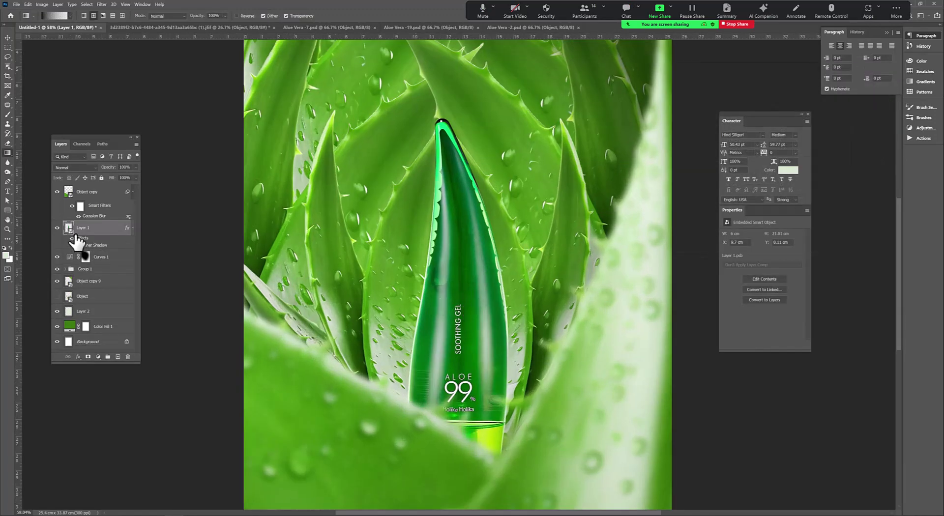
Step: Give the inner shadow a green sampled from the image, Soft Light blending and zero distance
{"action": "double_click", "coordinate": [78, 239]}
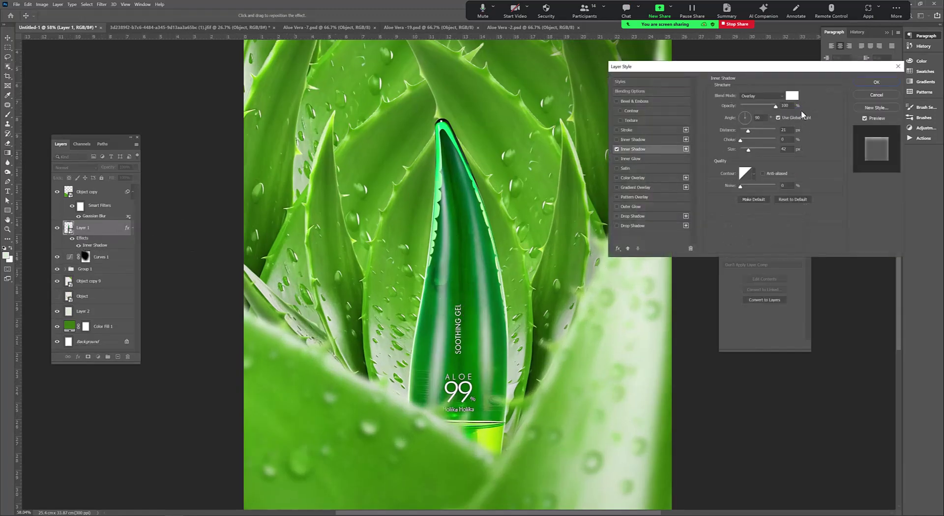
{"action": "left_click", "coordinate": [792, 96]}
{"action": "left_click", "coordinate": [471, 173]}
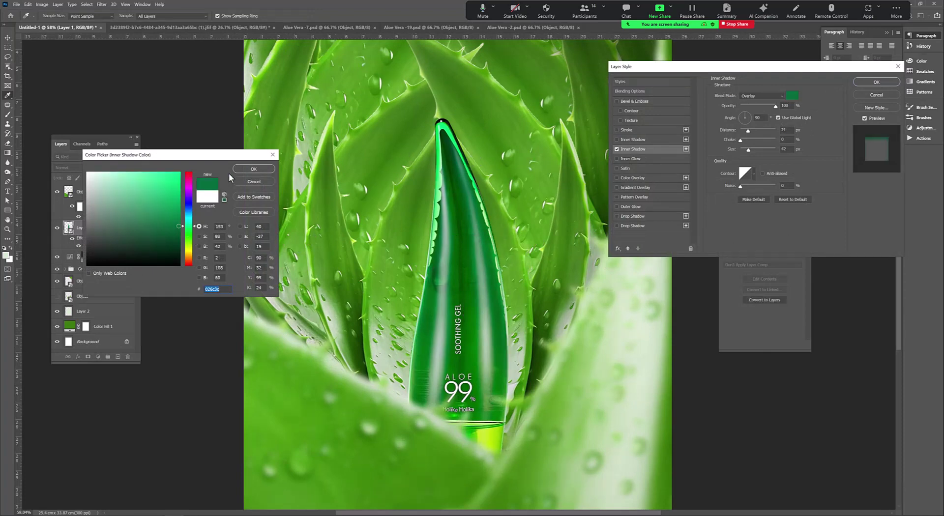
{"action": "left_click", "coordinate": [253, 169]}
{"action": "left_click", "coordinate": [761, 96]}
{"action": "left_click", "coordinate": [750, 205]}
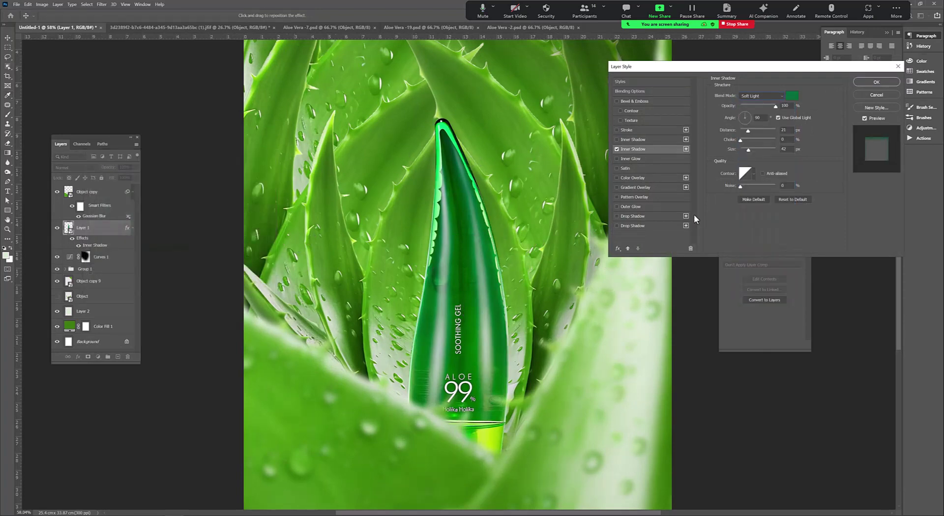
{"action": "left_click_drag", "start_coordinate": [490, 270], "coordinate": [487, 272]}
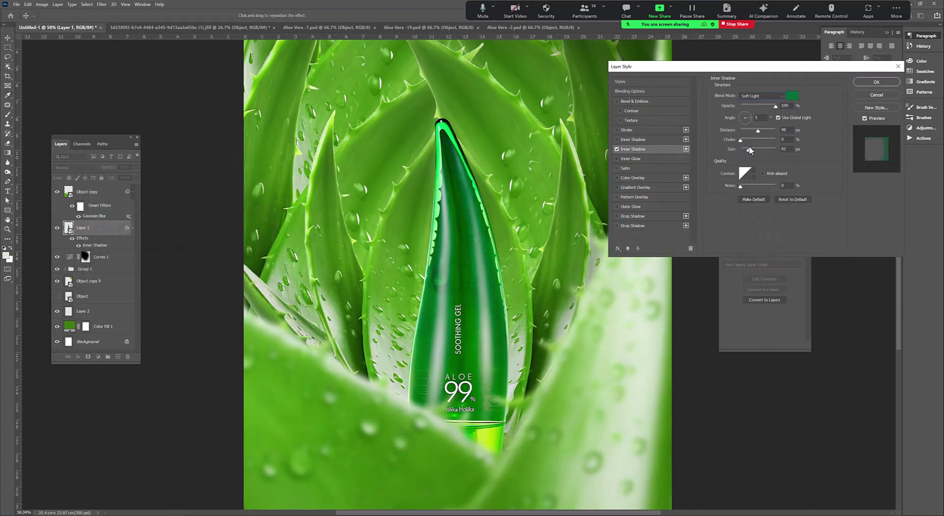
{"action": "left_click_drag", "start_coordinate": [758, 131], "coordinate": [738, 131]}
{"action": "left_click_drag", "start_coordinate": [524, 268], "coordinate": [495, 287]}
Step: Switch the inner shadow to Linear Burn with a larger size and adjusted angle
{"action": "left_click", "coordinate": [761, 96]}
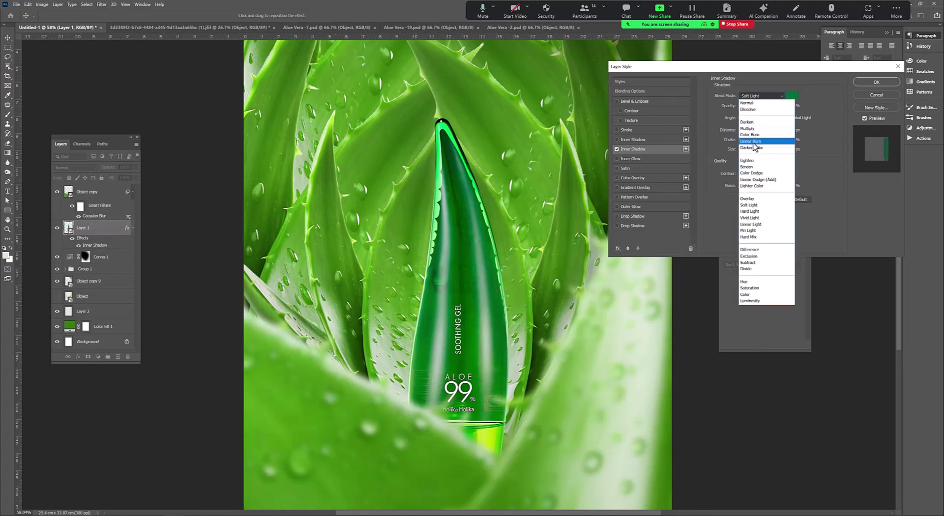
{"action": "left_click", "coordinate": [755, 140]}
{"action": "left_click_drag", "start_coordinate": [747, 154], "coordinate": [753, 149]}
{"action": "left_click_drag", "start_coordinate": [600, 238], "coordinate": [589, 231]}
{"action": "mouse_move", "coordinate": [481, 262]}
{"action": "left_mouse_down"}
{"action": "mouse_move", "coordinate": [499, 264]}
{"action": "mouse_move", "coordinate": [431, 227]}
{"action": "left_mouse_up"}
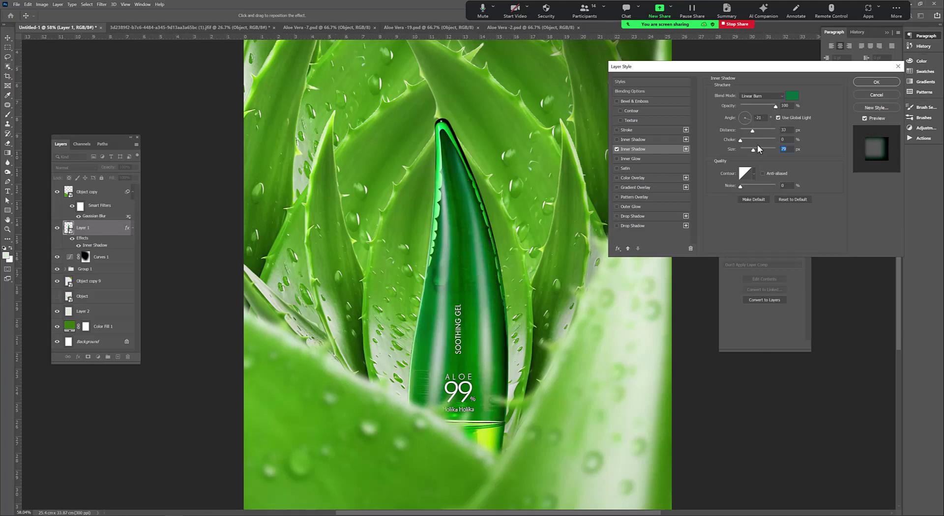
{"action": "mouse_move", "coordinate": [507, 194]}
{"action": "left_mouse_down"}
{"action": "mouse_move", "coordinate": [472, 260]}
{"action": "mouse_move", "coordinate": [469, 253]}
{"action": "left_mouse_up"}
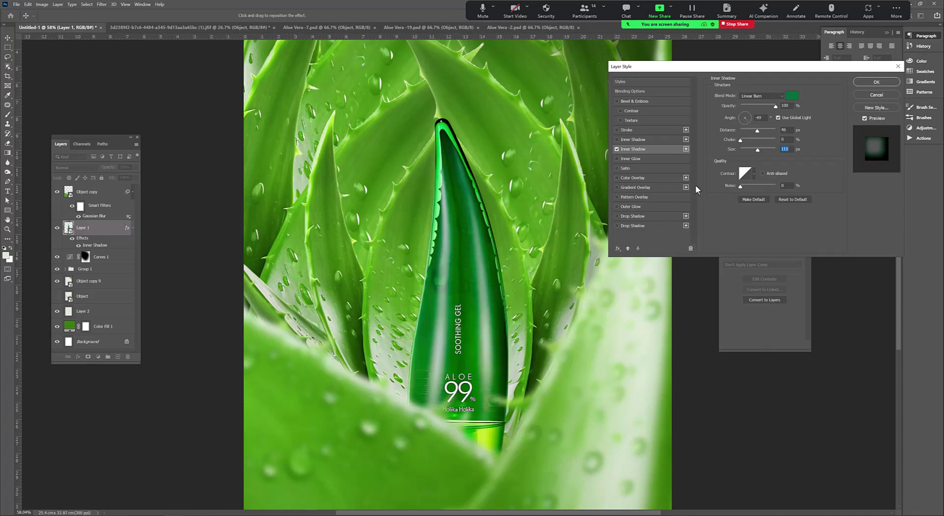
{"action": "left_click", "coordinate": [876, 82]}
{"action": "scroll", "coordinate": [506, 215], "scroll_direction": "down", "scroll_amount": 3}
Step: Move the inner shadow to its own layer, hide it with a black mask, and brush it back down the bottle
{"action": "right_click", "coordinate": [99, 248]}
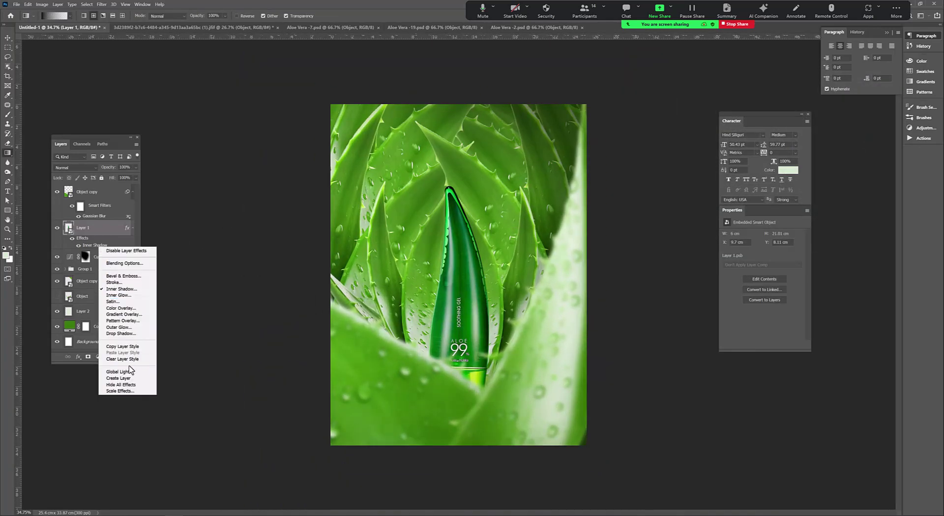
{"action": "left_click", "coordinate": [119, 378]}
{"action": "left_click", "coordinate": [88, 357]}
{"action": "key", "text": "ctrl+i"}
{"action": "key", "text": "b"}
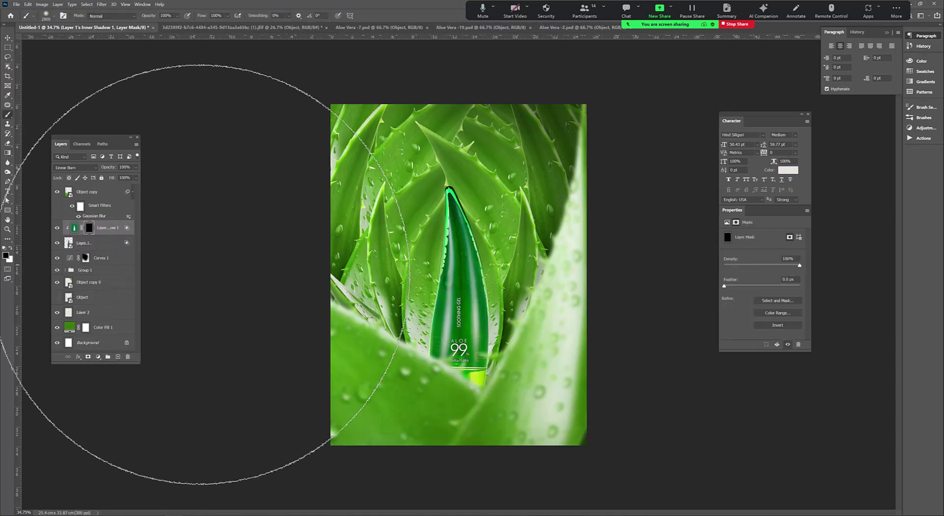
{"action": "key", "text": "x"}
{"action": "scroll", "coordinate": [458, 275], "scroll_direction": "up", "scroll_amount": 2}
{"action": "key", "text": "bracketleft"}
{"action": "key", "text": "bracketleft"}
{"action": "key", "text": "bracketleft"}
{"action": "key", "text": "bracketleft"}
{"action": "key", "text": "bracketleft"}
{"action": "key", "text": "bracketleft"}
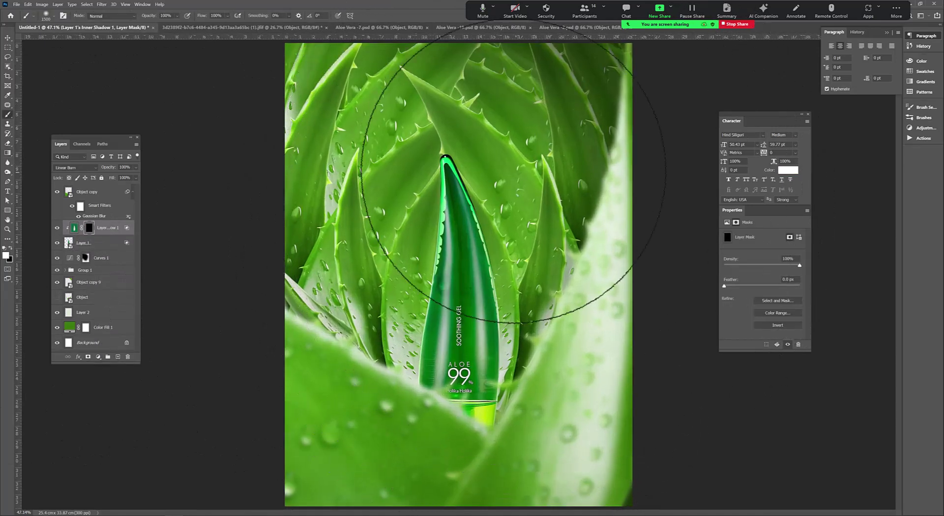
{"action": "key", "text": "bracketleft"}
{"action": "key", "text": "bracketleft"}
{"action": "key", "text": "bracketleft"}
{"action": "left_click_drag", "start_coordinate": [507, 143], "coordinate": [514, 449]}
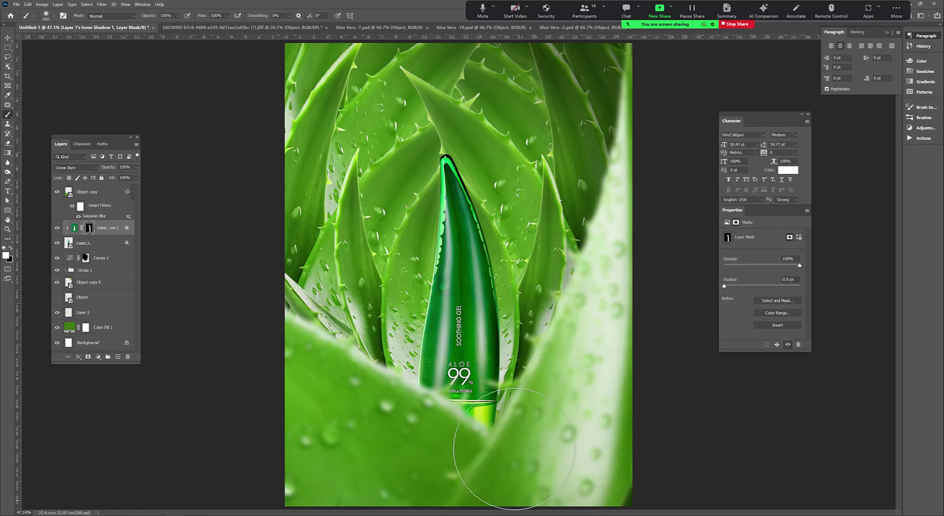
{"action": "scroll", "coordinate": [521, 385], "scroll_direction": "down", "scroll_amount": 1}
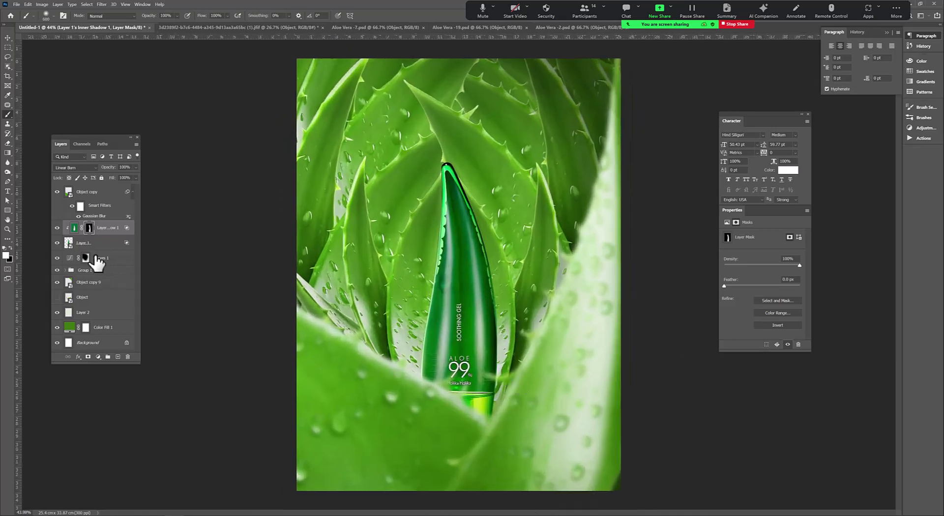
Step: Add a white Solid Color fill, clip it to the bottle, and set it to Overlay
{"action": "left_click", "coordinate": [75, 228]}
{"action": "left_click", "coordinate": [98, 356]}
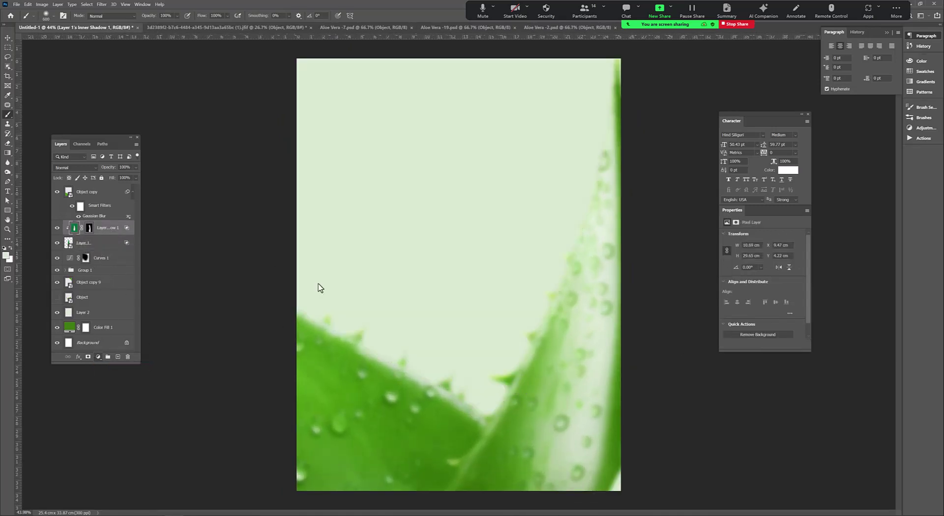
{"action": "left_click_drag", "start_coordinate": [152, 185], "coordinate": [82, 166]}
{"action": "left_click", "coordinate": [246, 157]}
{"action": "right_click", "coordinate": [126, 256]}
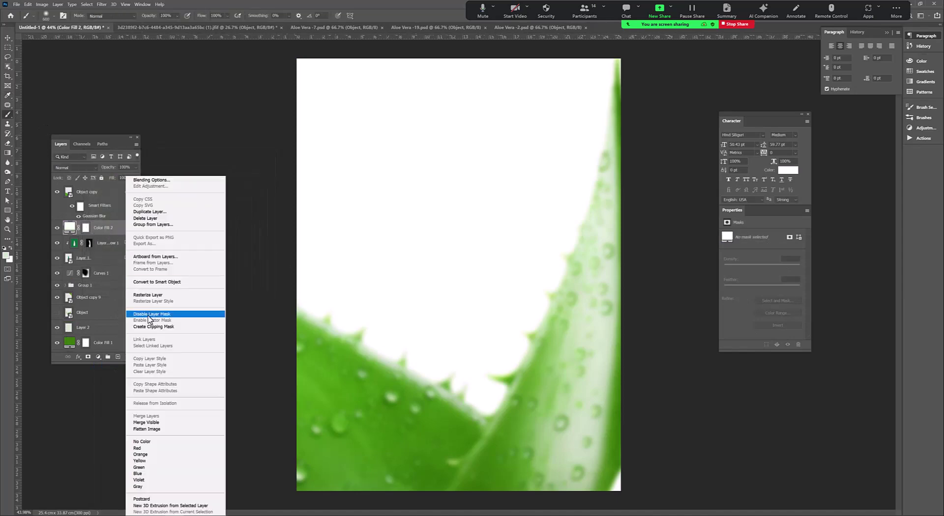
{"action": "left_click", "coordinate": [149, 314]}
{"action": "scroll", "coordinate": [460, 331], "scroll_direction": "up", "scroll_amount": 2}
{"action": "left_click", "coordinate": [76, 168]}
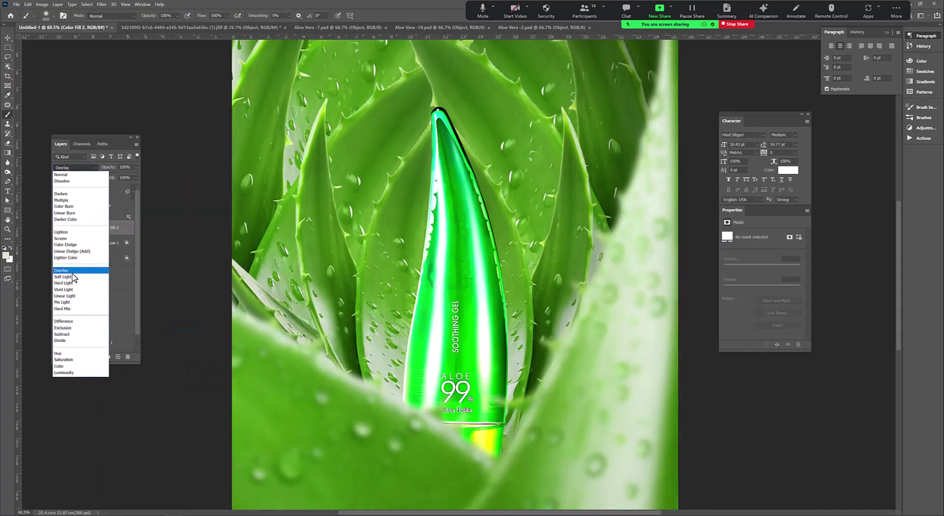
{"action": "left_click", "coordinate": [64, 270]}
Step: Invert the fill's mask and paint the Overlay brightening onto the bottle's left, middle and right
{"action": "left_click", "coordinate": [91, 228]}
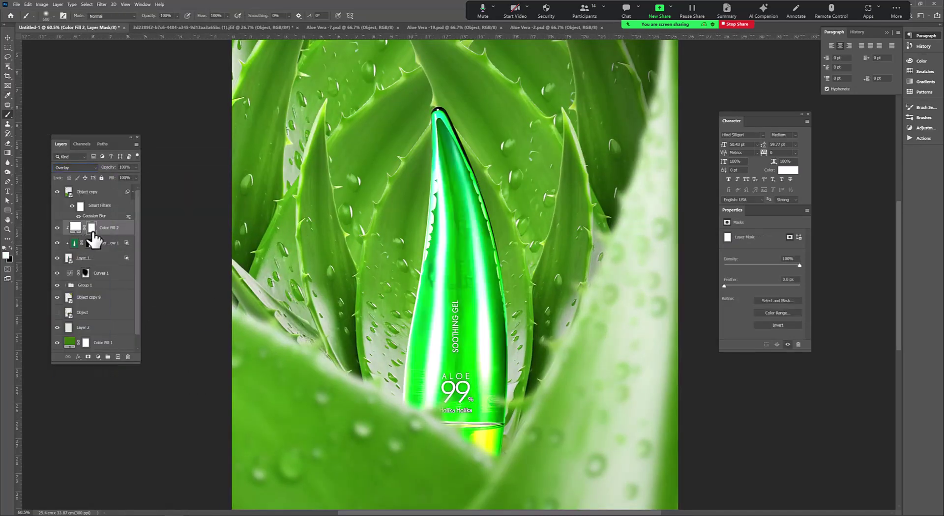
{"action": "key", "text": "ctrl+i"}
{"action": "scroll", "coordinate": [406, 268], "scroll_direction": "up", "scroll_amount": 1}
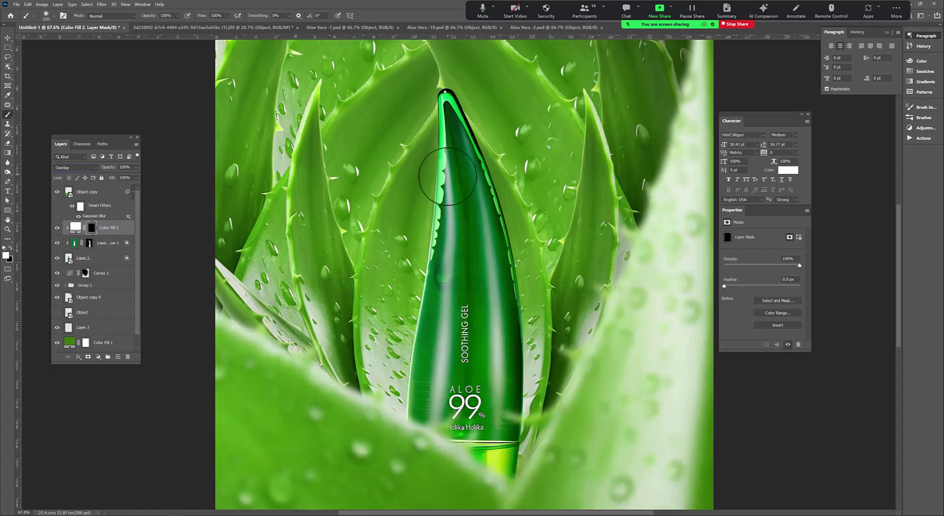
{"action": "left_click", "coordinate": [227, 15]}
{"action": "type", "text": "17"}
{"action": "left_click_drag", "start_coordinate": [445, 156], "coordinate": [433, 320]}
{"action": "key", "text": "bracketright"}
{"action": "key", "text": "bracketright"}
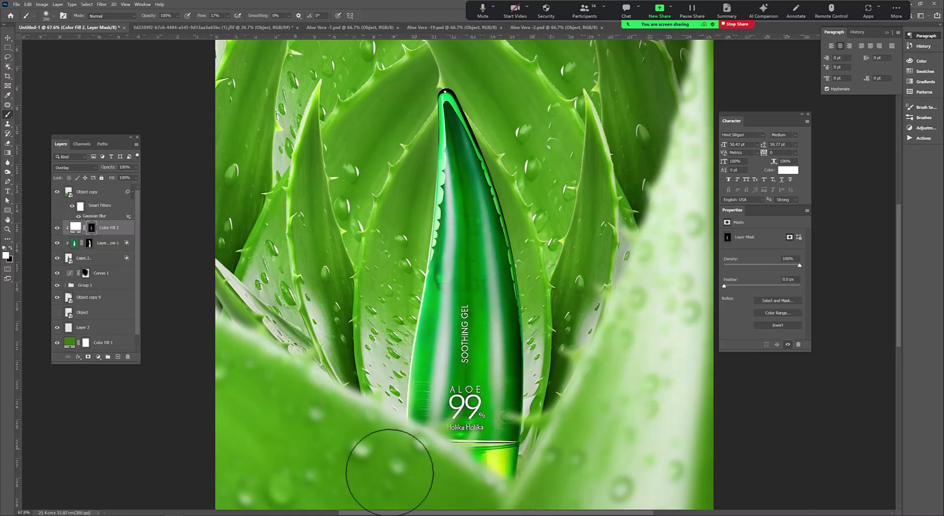
{"action": "left_click_drag", "start_coordinate": [466, 166], "coordinate": [480, 443]}
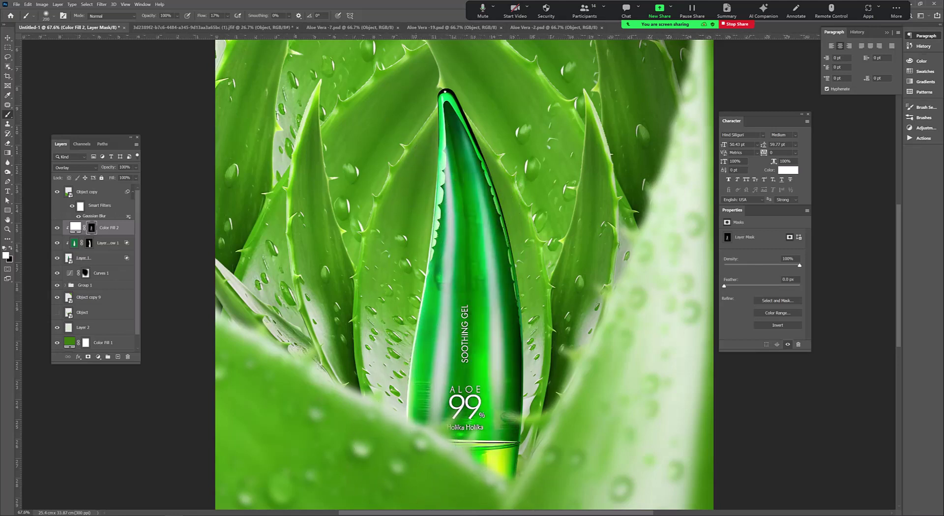
{"action": "key", "text": "bracketright"}
{"action": "key", "text": "bracketright"}
{"action": "key", "text": "bracketright"}
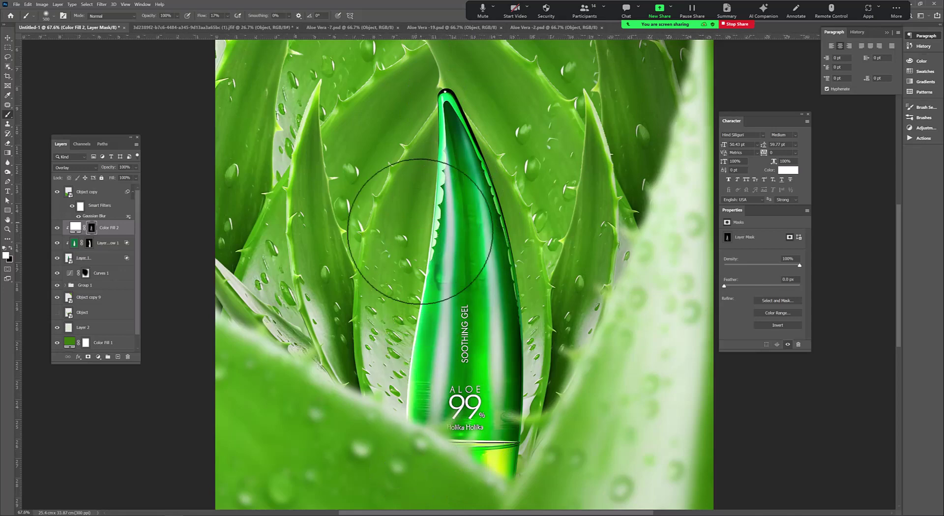
{"action": "scroll", "coordinate": [432, 343], "scroll_direction": "down", "scroll_amount": 3}
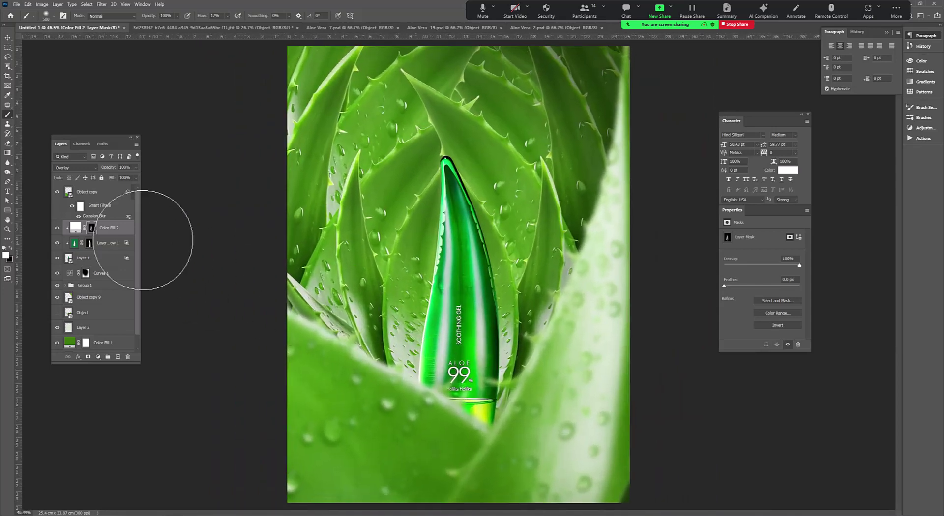
{"action": "left_click", "coordinate": [98, 259]}
Step: Open the bottle's Drop Shadow and drag the shadow down-right, widening and softening it
{"action": "left_click", "coordinate": [8, 39]}
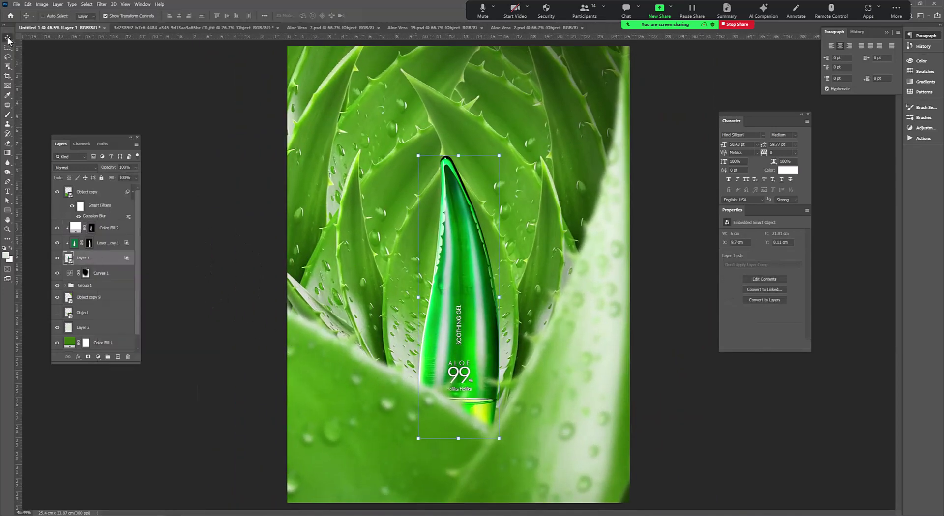
{"action": "right_click", "coordinate": [107, 260]}
{"action": "left_click", "coordinate": [142, 173]}
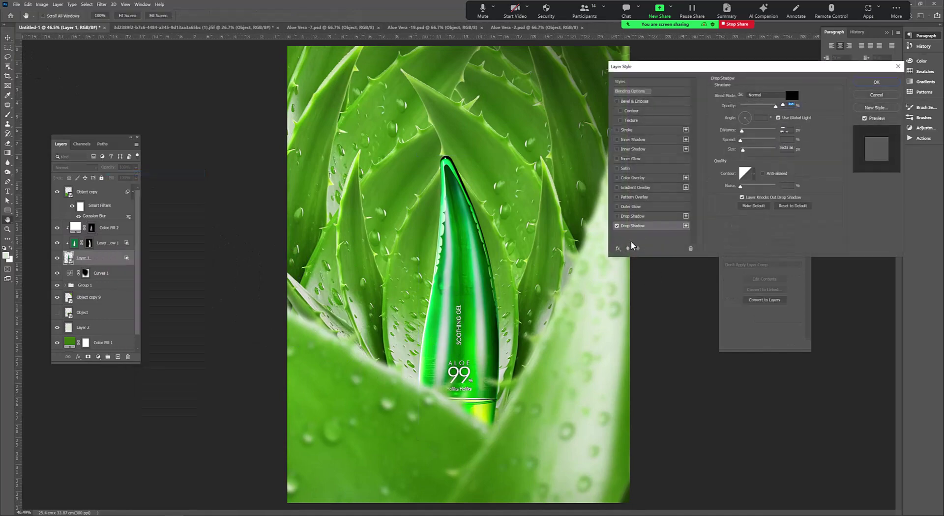
{"action": "left_click_drag", "start_coordinate": [538, 326], "coordinate": [552, 341]}
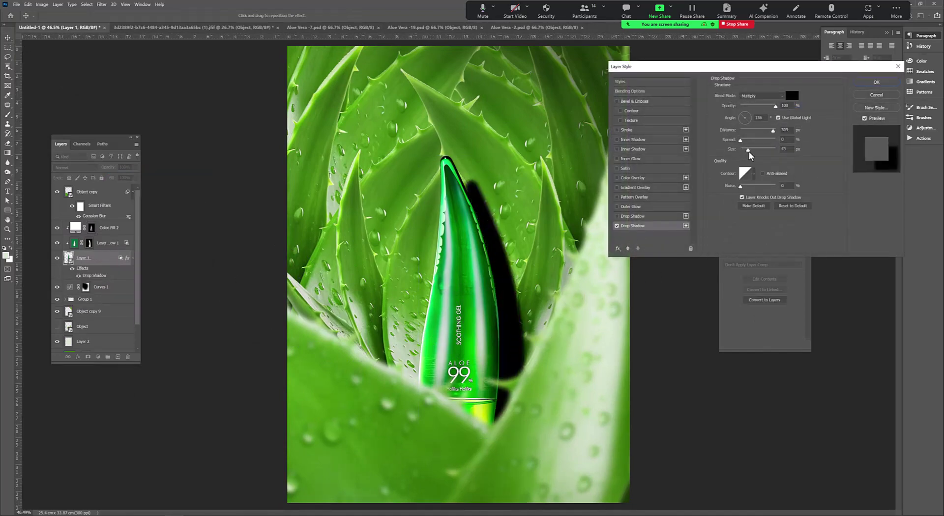
{"action": "left_click_drag", "start_coordinate": [748, 149], "coordinate": [765, 149]}
{"action": "left_click_drag", "start_coordinate": [570, 331], "coordinate": [565, 327]}
Step: Sample a dark green shadow colour, set 65% opacity, fine-tune its placement beside the tube, and apply
{"action": "left_click", "coordinate": [792, 95]}
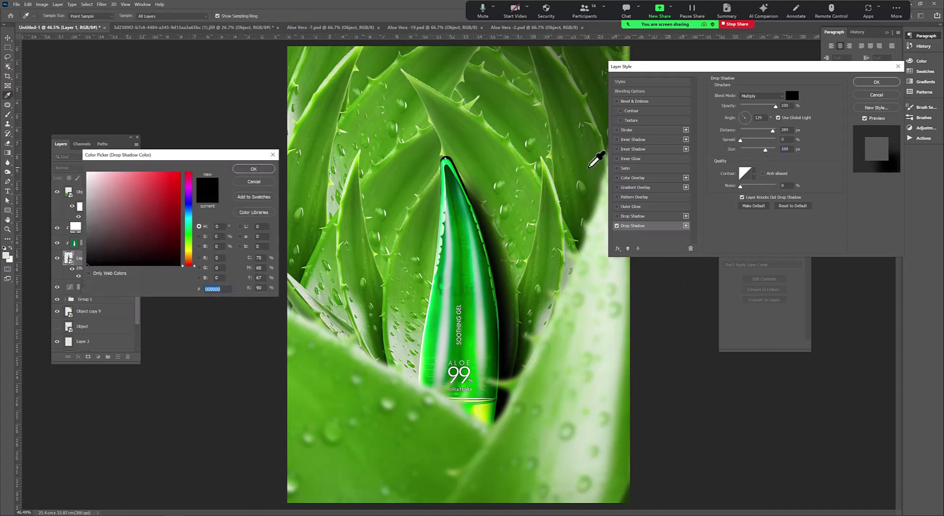
{"action": "left_click", "coordinate": [589, 167]}
{"action": "left_click", "coordinate": [495, 313]}
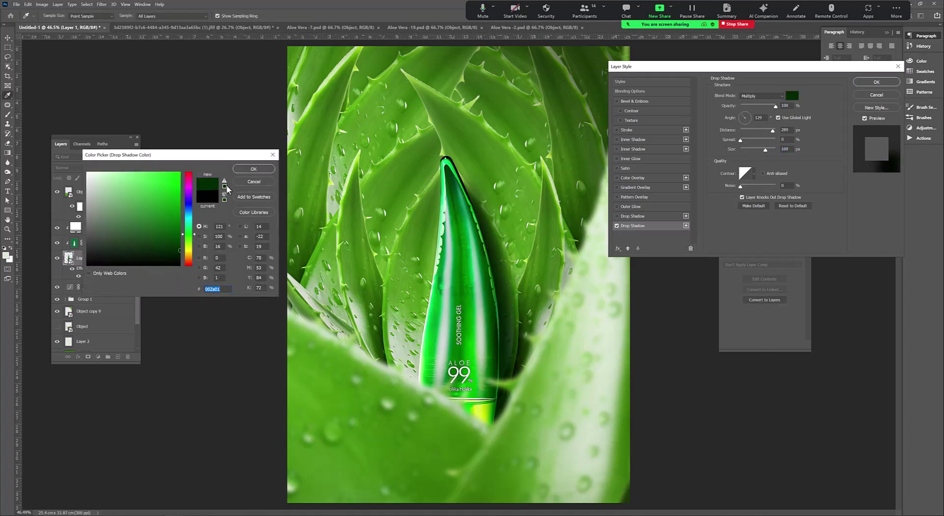
{"action": "key", "text": "Return"}
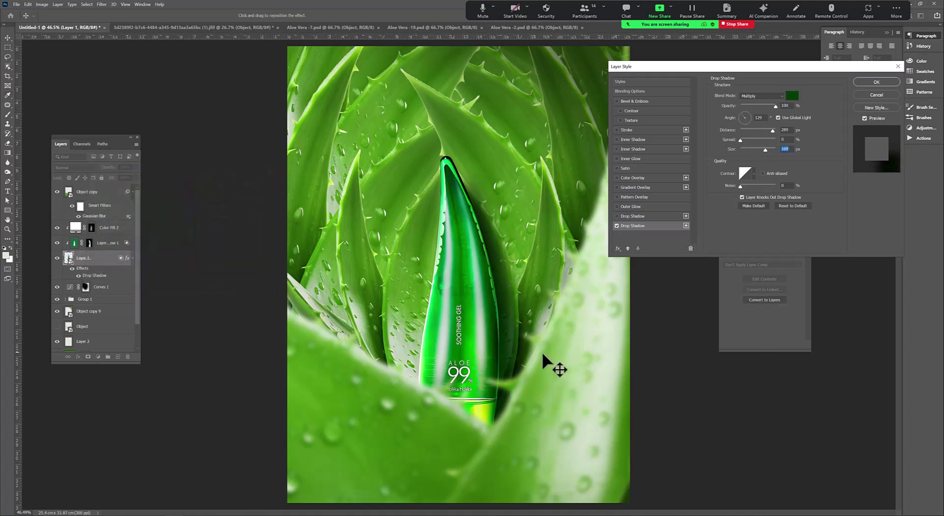
{"action": "left_click_drag", "start_coordinate": [542, 355], "coordinate": [547, 365]}
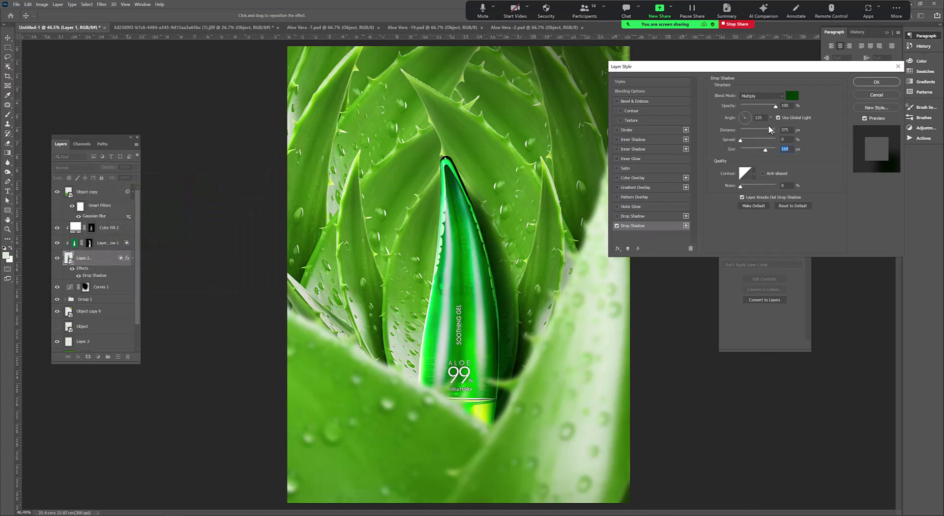
{"action": "left_click_drag", "start_coordinate": [775, 105], "coordinate": [763, 105]}
{"action": "left_click_drag", "start_coordinate": [476, 226], "coordinate": [472, 202]}
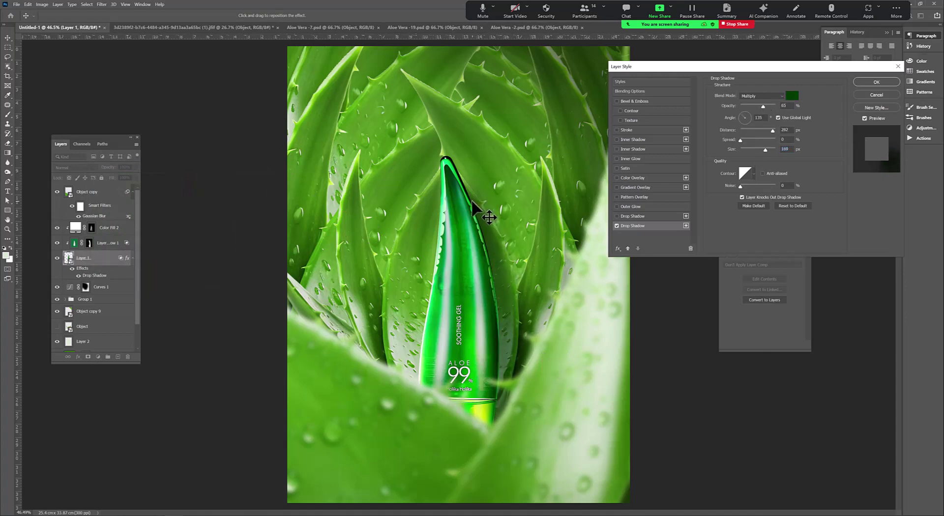
{"action": "key", "text": "Return"}
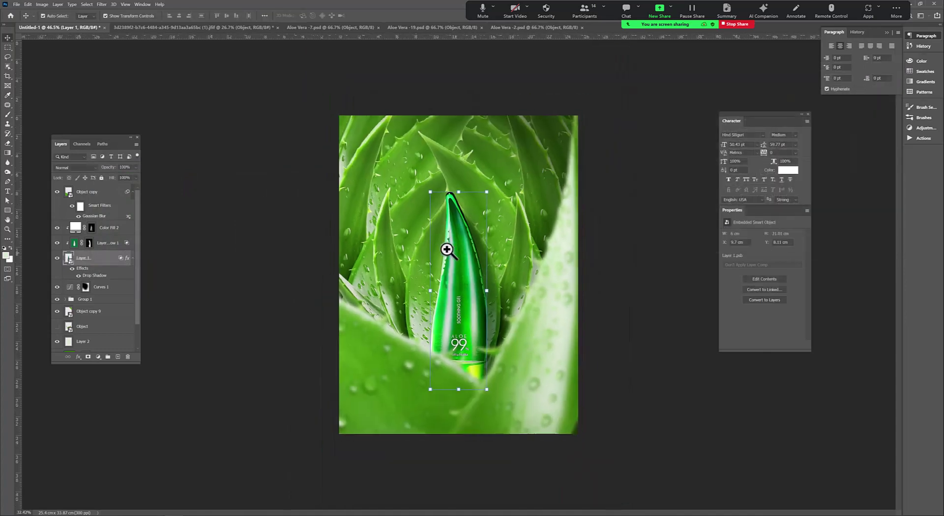
{"action": "left_click_drag", "start_coordinate": [446, 248], "coordinate": [492, 255]}
Step: Add a Curves adjustment above Group 1, raising the top point to brighten slightly
{"action": "scroll", "coordinate": [99, 265], "scroll_direction": "down", "scroll_amount": 2}
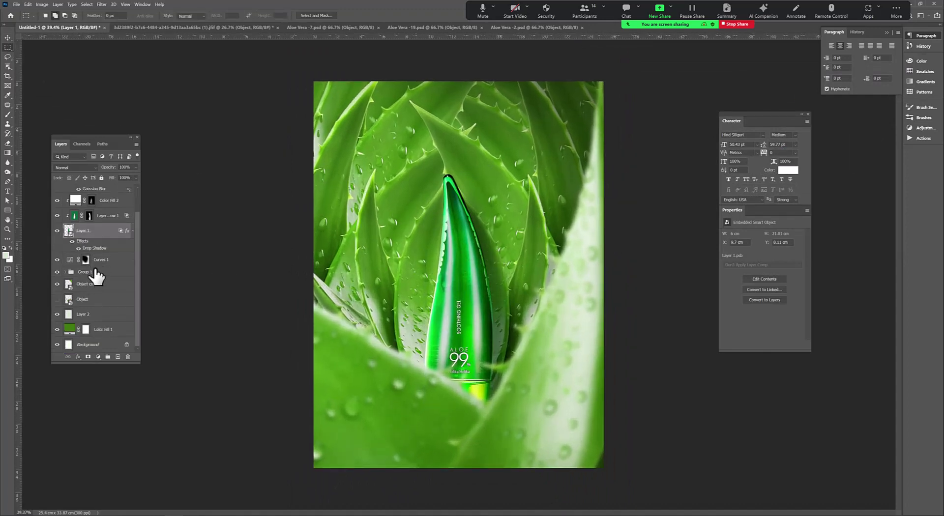
{"action": "left_click", "coordinate": [86, 272]}
{"action": "left_click", "coordinate": [98, 357]}
{"action": "left_click", "coordinate": [109, 403]}
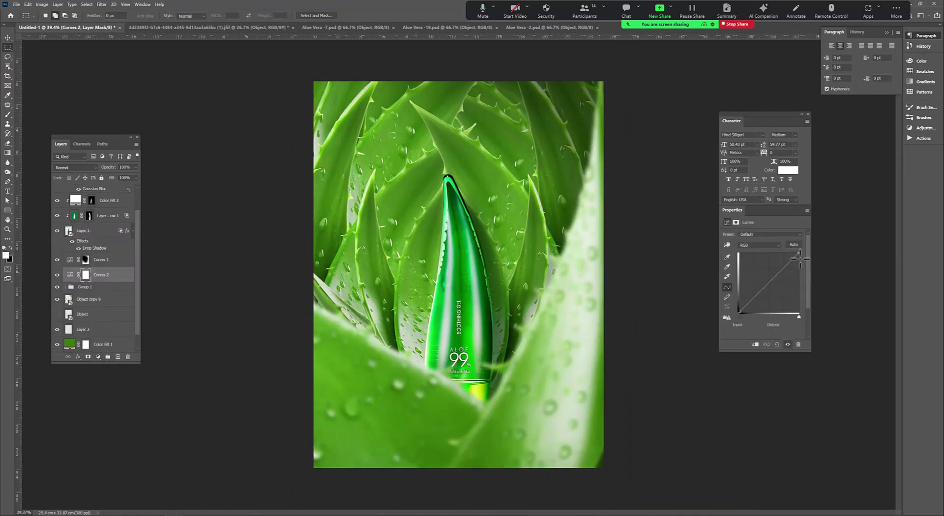
{"action": "left_click_drag", "start_coordinate": [807, 257], "coordinate": [811, 257]}
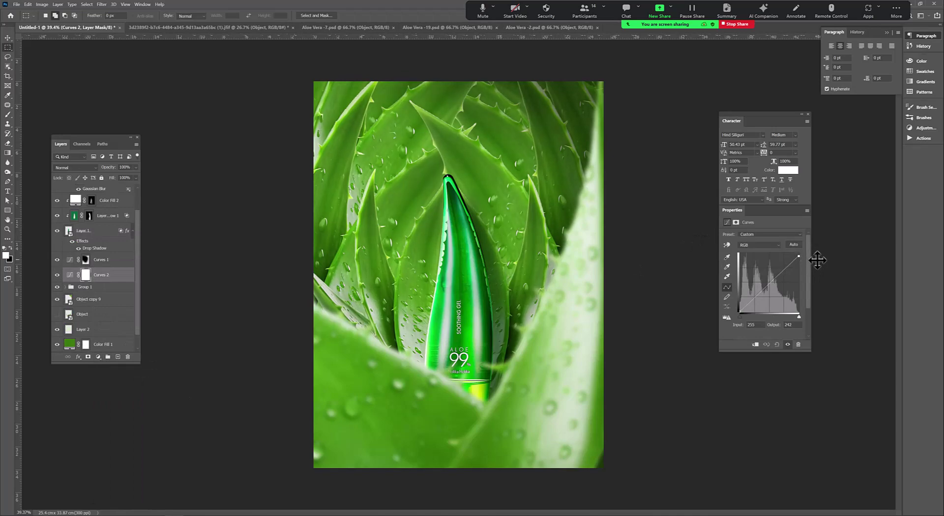
{"action": "left_click", "coordinate": [500, 259], "text": "alt"}
Step: Expand Group 1 and apply Gaussian Blur to Object copy 8 and Object copy 7
{"action": "left_click", "coordinate": [66, 287]}
{"action": "left_click", "coordinate": [93, 270]}
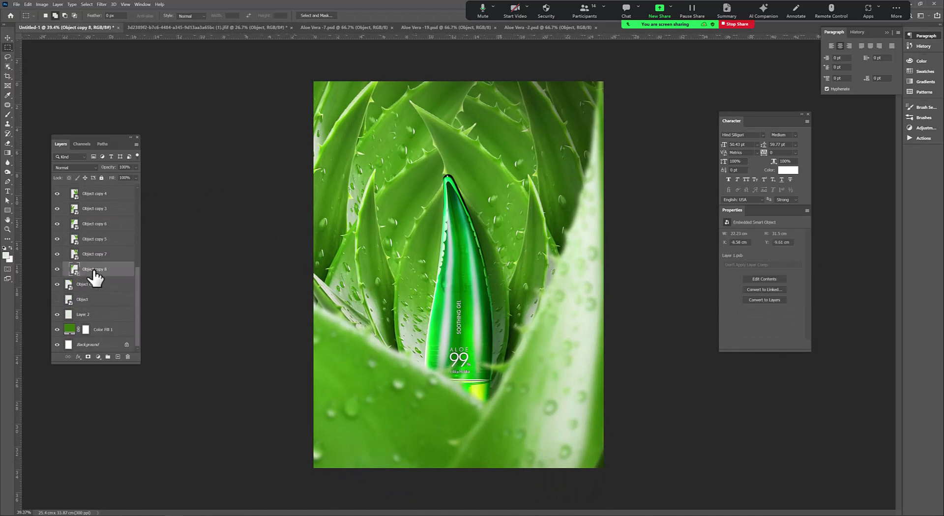
{"action": "left_click", "coordinate": [100, 5]}
{"action": "left_click", "coordinate": [207, 111]}
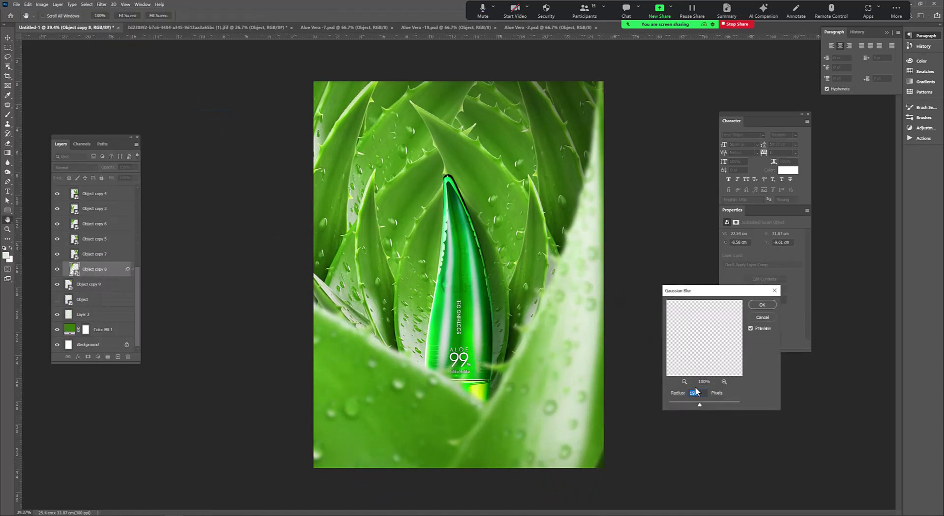
{"action": "left_click", "coordinate": [749, 305]}
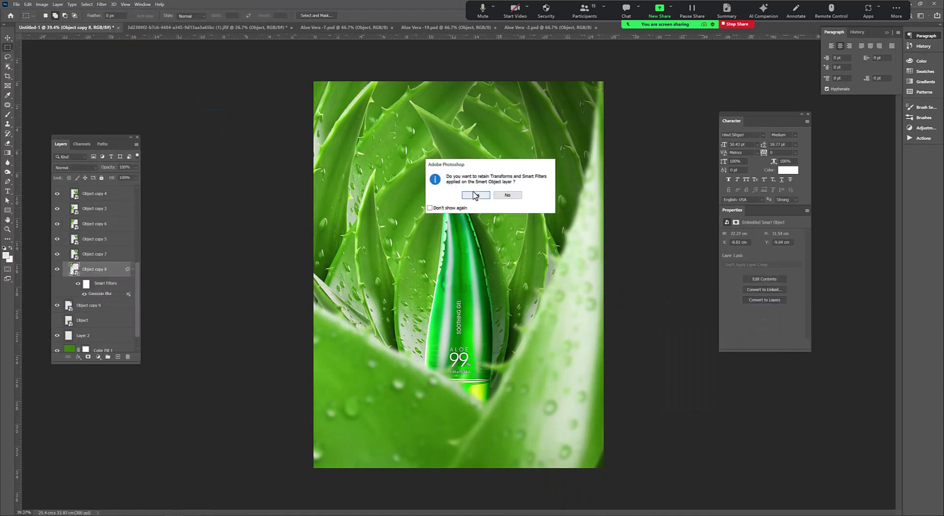
{"action": "key", "text": "Return"}
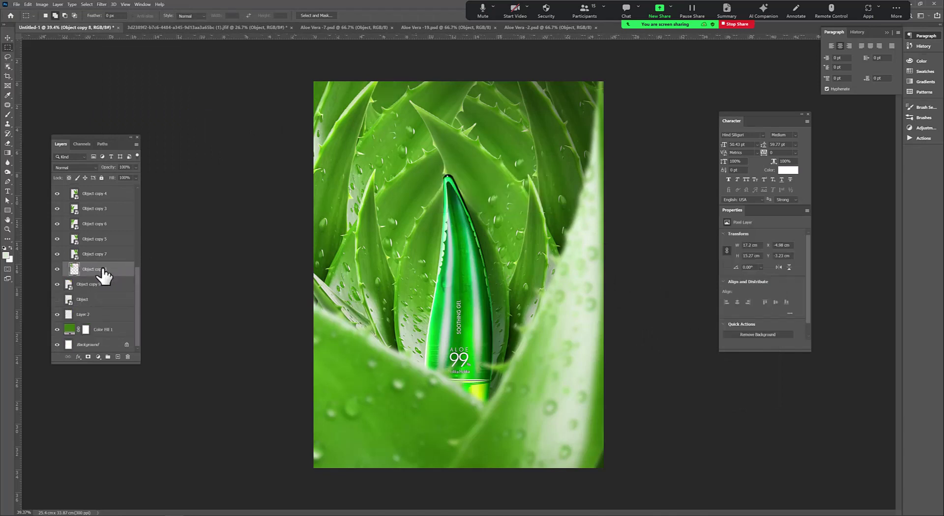
{"action": "key", "text": "ctrl+z"}
{"action": "left_click", "coordinate": [96, 253]}
{"action": "left_click", "coordinate": [102, 5]}
{"action": "left_click", "coordinate": [207, 111]}
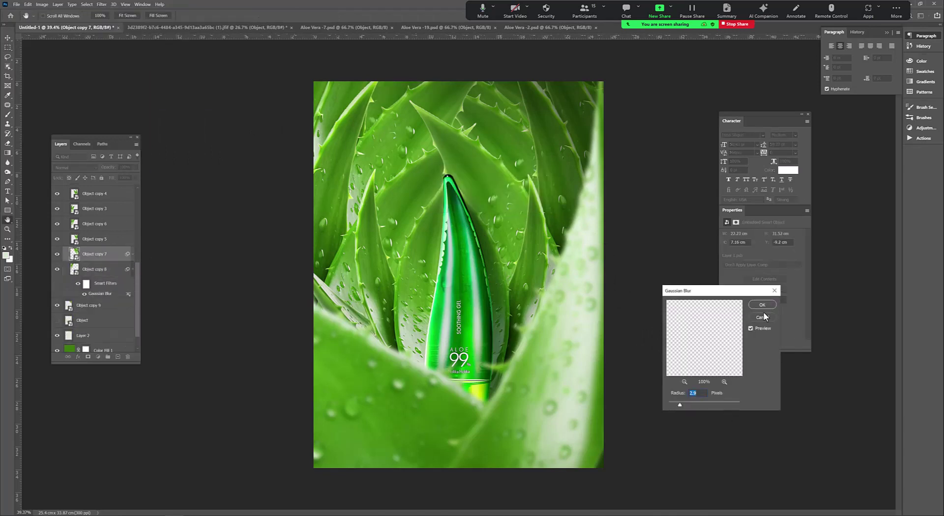
{"action": "left_click", "coordinate": [762, 305]}
Step: Apply Gaussian Blur to Object copy 5 and Object copy 6
{"action": "left_click", "coordinate": [101, 4]}
{"action": "left_click", "coordinate": [206, 110]}
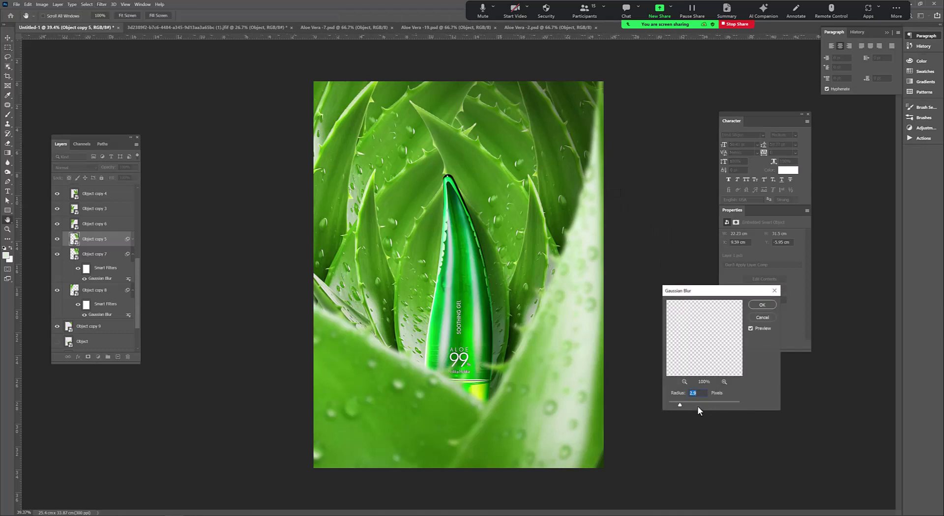
{"action": "left_click", "coordinate": [760, 306]}
{"action": "left_click", "coordinate": [102, 4]}
{"action": "mouse_move", "coordinate": [105, 85]}
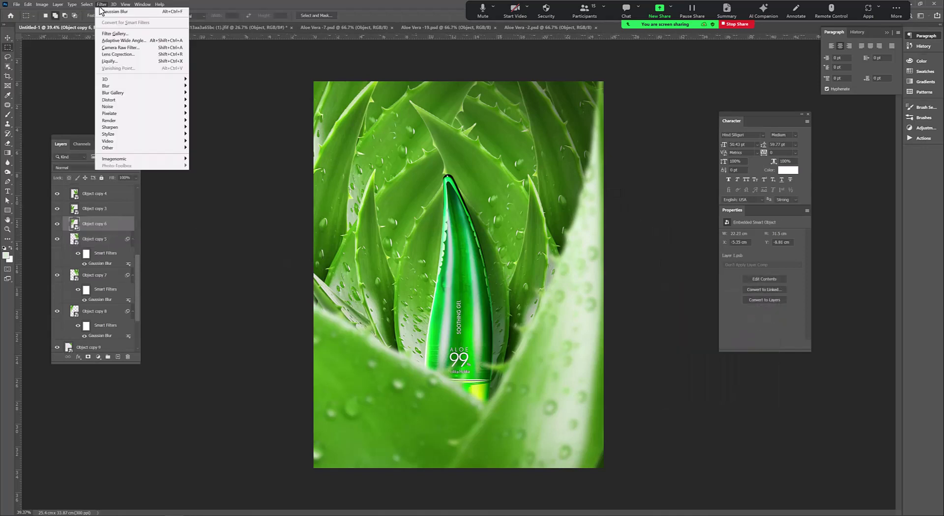
{"action": "left_click", "coordinate": [207, 110]}
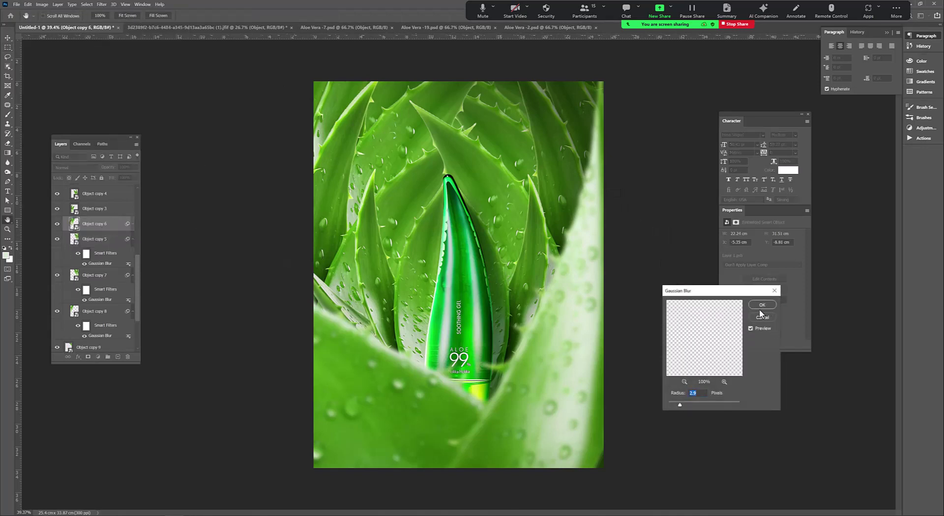
{"action": "left_click", "coordinate": [760, 306]}
Step: Gaussian-blur the Object leaf layer, compare it, then strengthen its blur
{"action": "scroll", "coordinate": [98, 270], "scroll_direction": "up", "scroll_amount": 3}
{"action": "left_click", "coordinate": [99, 280]}
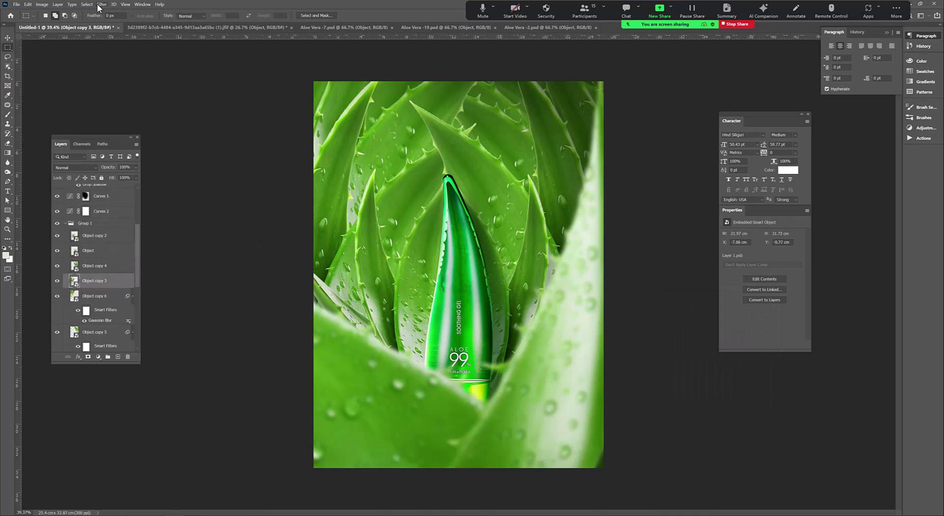
{"action": "left_click", "coordinate": [100, 251]}
{"action": "left_click", "coordinate": [101, 4]}
{"action": "left_click", "coordinate": [207, 110]}
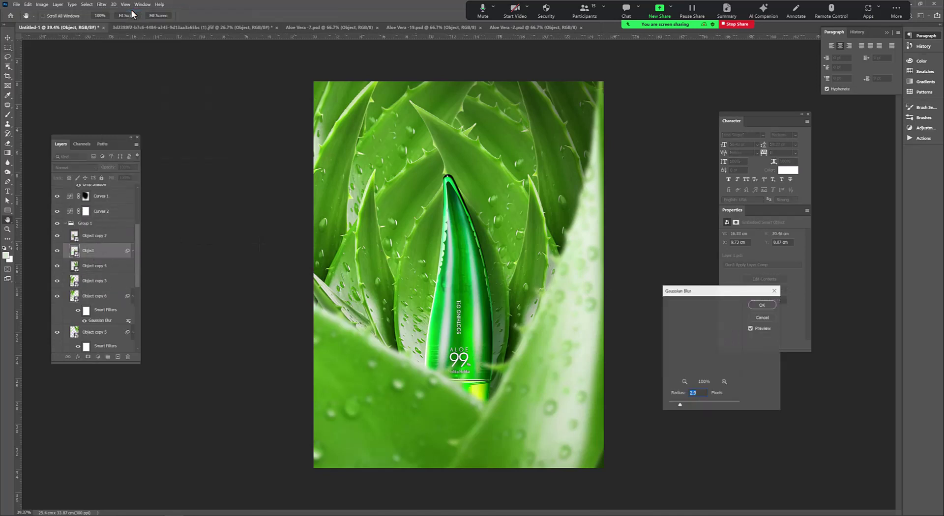
{"action": "left_click", "coordinate": [763, 307]}
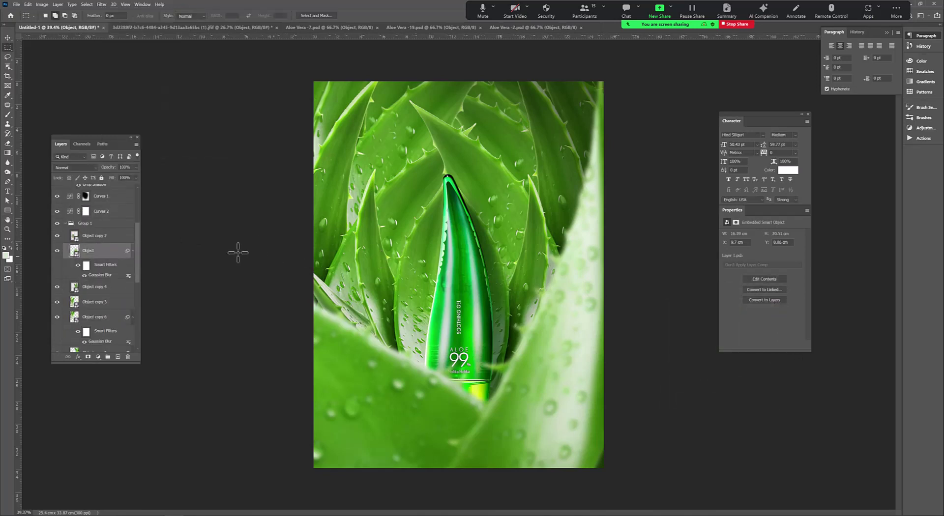
{"action": "left_click", "coordinate": [100, 237]}
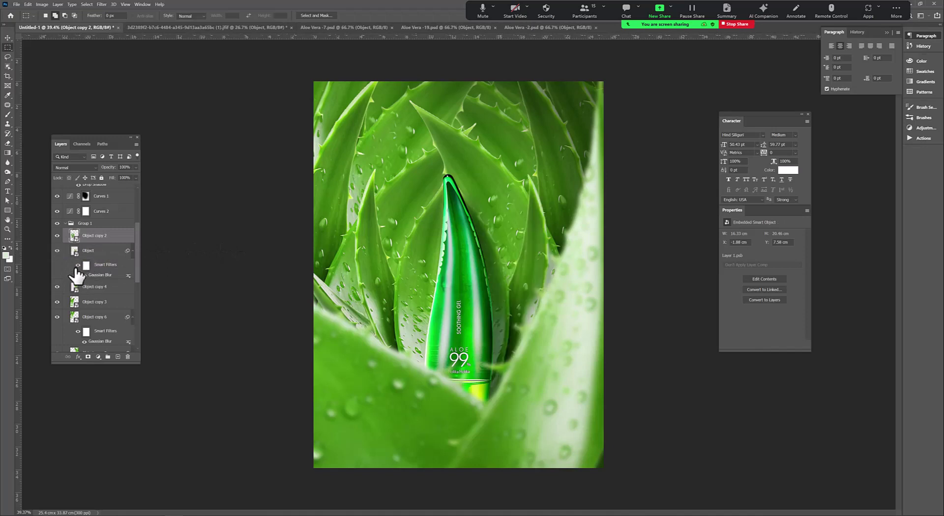
{"action": "left_click", "coordinate": [78, 265]}
{"action": "double_click", "coordinate": [104, 276]}
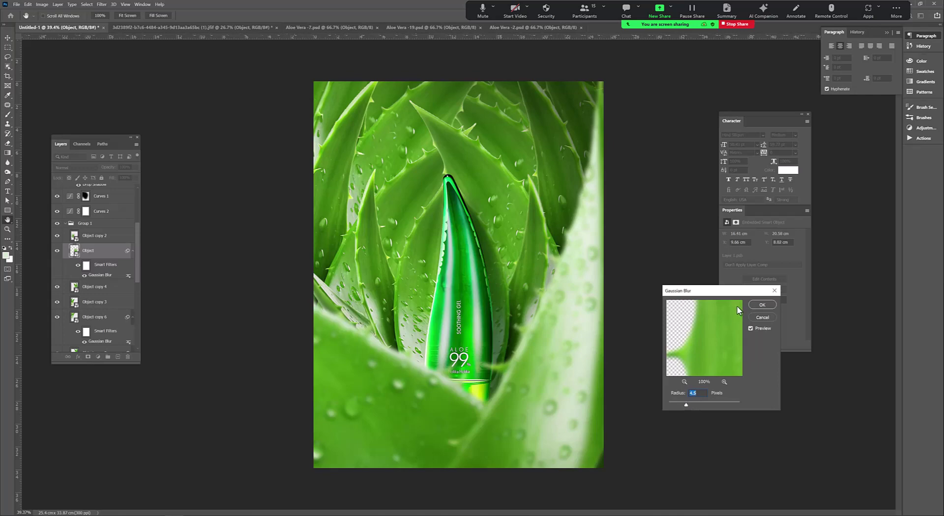
{"action": "key", "text": "Return"}
Step: Zoom out and scroll to review the whole blurred poster
{"action": "key", "text": "m"}
{"action": "scroll", "coordinate": [471, 273], "scroll_direction": "down", "scroll_amount": 2}
{"action": "scroll", "coordinate": [471, 274], "scroll_direction": "up", "scroll_amount": 1}
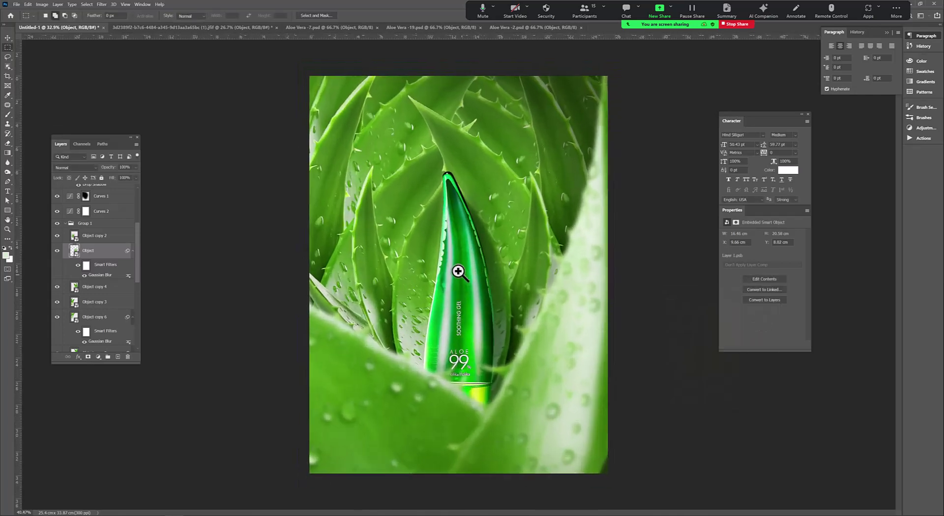
{"action": "scroll", "coordinate": [457, 268], "scroll_direction": "up", "scroll_amount": 2}
{"action": "scroll", "coordinate": [449, 273], "scroll_direction": "up", "scroll_amount": 2}
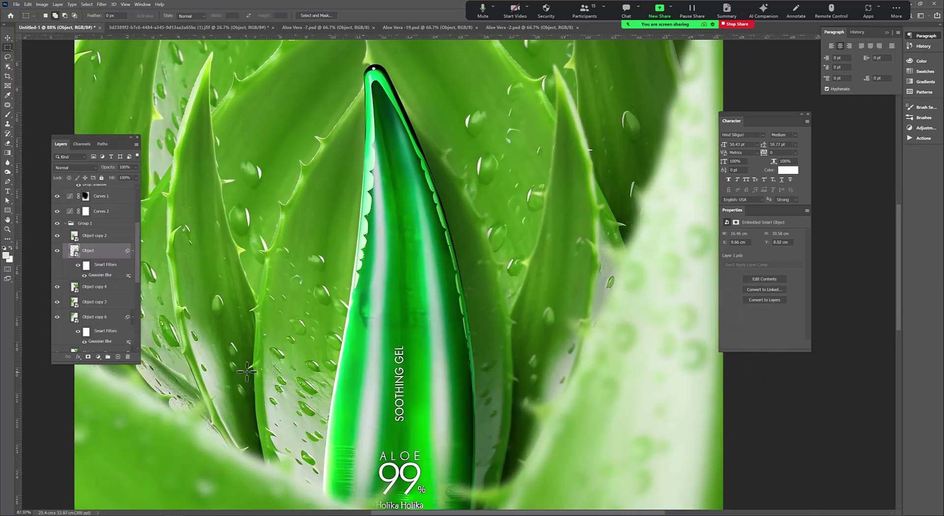
{"action": "scroll", "coordinate": [246, 371], "scroll_direction": "down", "scroll_amount": 4}
{"action": "scroll", "coordinate": [345, 271], "scroll_direction": "up", "scroll_amount": 1}
{"action": "left_click", "coordinate": [65, 224]}
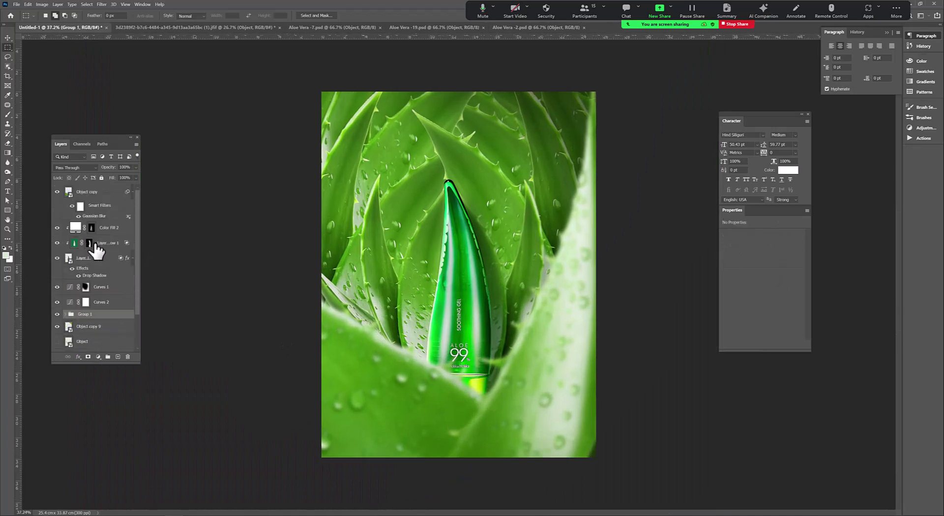
{"action": "left_click", "coordinate": [95, 249]}
{"action": "left_click", "coordinate": [98, 356]}
{"action": "key", "text": "Escape"}
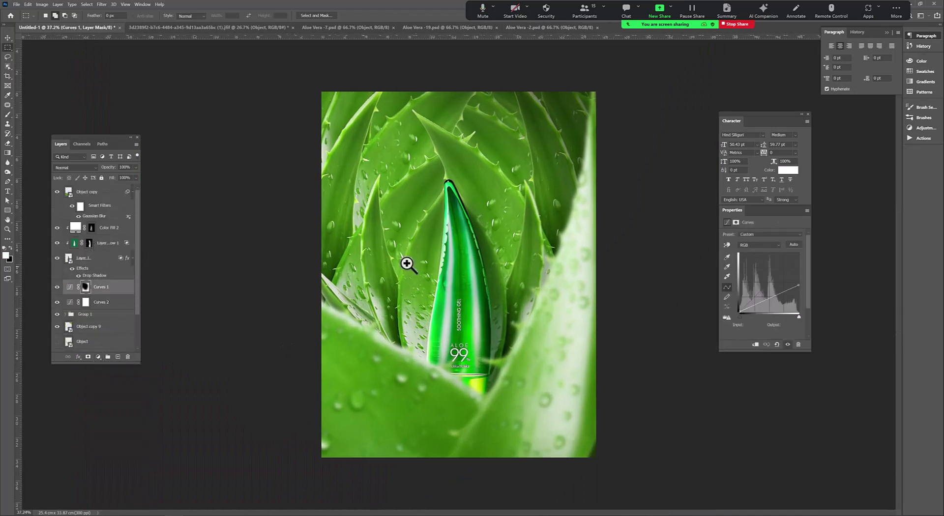
{"action": "scroll", "coordinate": [408, 265], "scroll_direction": "up", "scroll_amount": 1}
{"action": "left_click", "coordinate": [8, 115]}
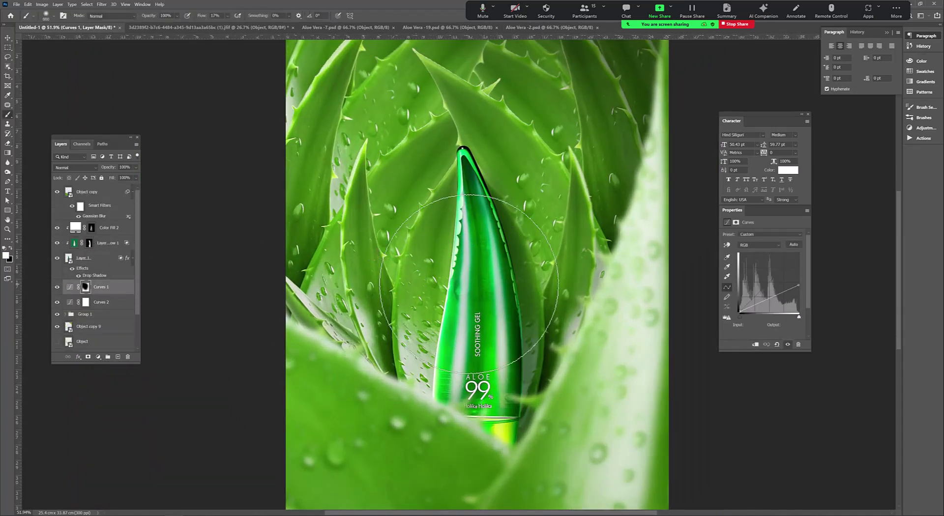
{"action": "key", "text": "bracketright"}
{"action": "key", "text": "bracketright"}
{"action": "key", "text": "bracketright"}
{"action": "scroll", "coordinate": [430, 278], "scroll_direction": "down", "scroll_amount": 1}
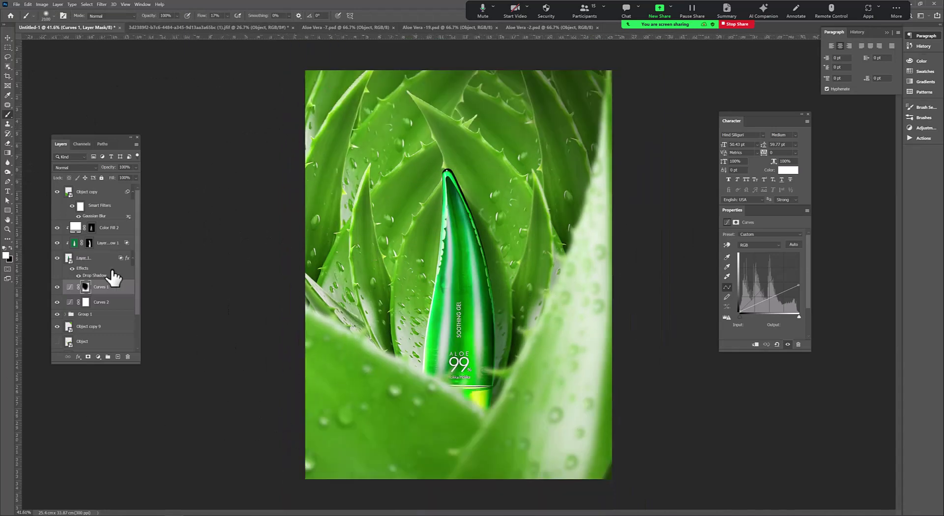
{"action": "left_click", "coordinate": [98, 302]}
{"action": "scroll", "coordinate": [120, 330], "scroll_direction": "down", "scroll_amount": 3}
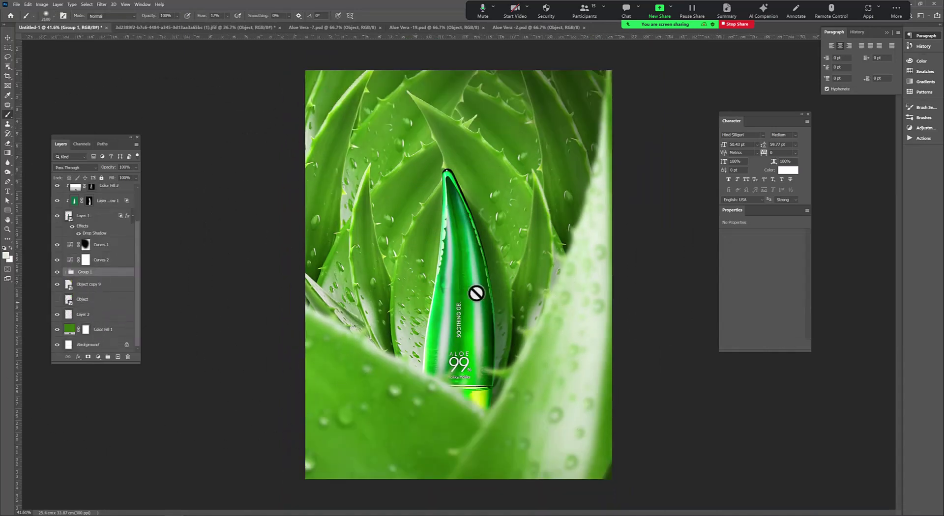
{"action": "scroll", "coordinate": [74, 275], "scroll_direction": "up", "scroll_amount": 3}
Step: Add a Color Balance adjustment above the bottle, shifting midtones toward green by +20
{"action": "left_click", "coordinate": [98, 259]}
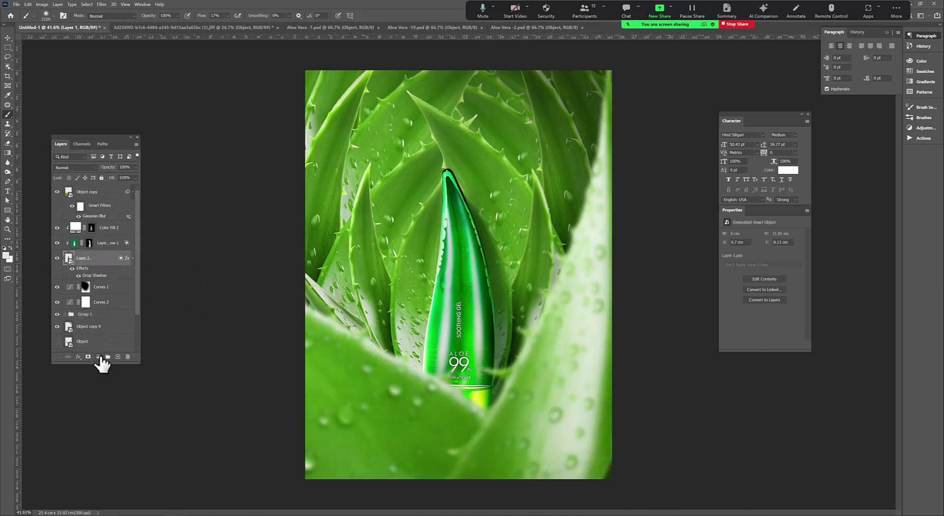
{"action": "left_click", "coordinate": [97, 357]}
{"action": "left_click", "coordinate": [113, 436]}
{"action": "left_click_drag", "start_coordinate": [753, 264], "coordinate": [759, 264]}
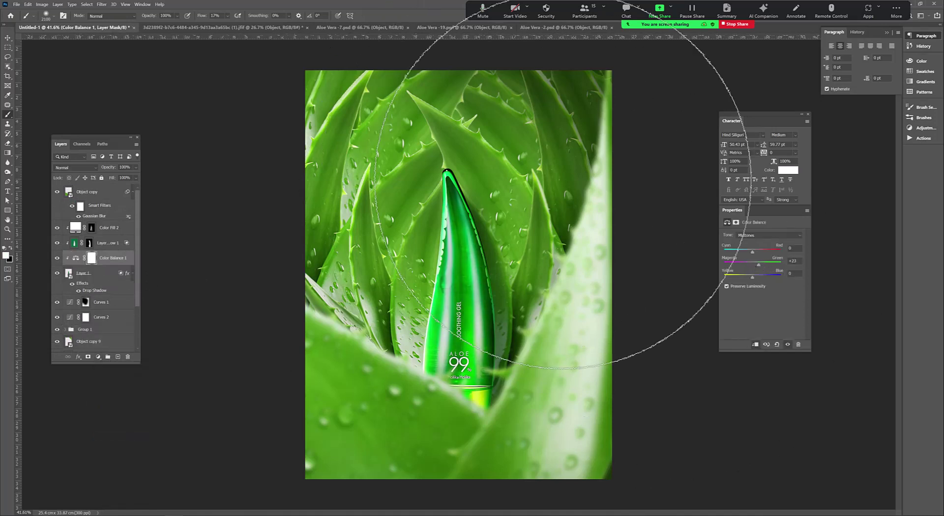
Step: Delete the Levels adjustment and add Brightness/Contrast with Brightness 16
{"action": "left_click", "coordinate": [106, 228]}
{"action": "left_click", "coordinate": [98, 356]}
{"action": "left_click", "coordinate": [112, 399]}
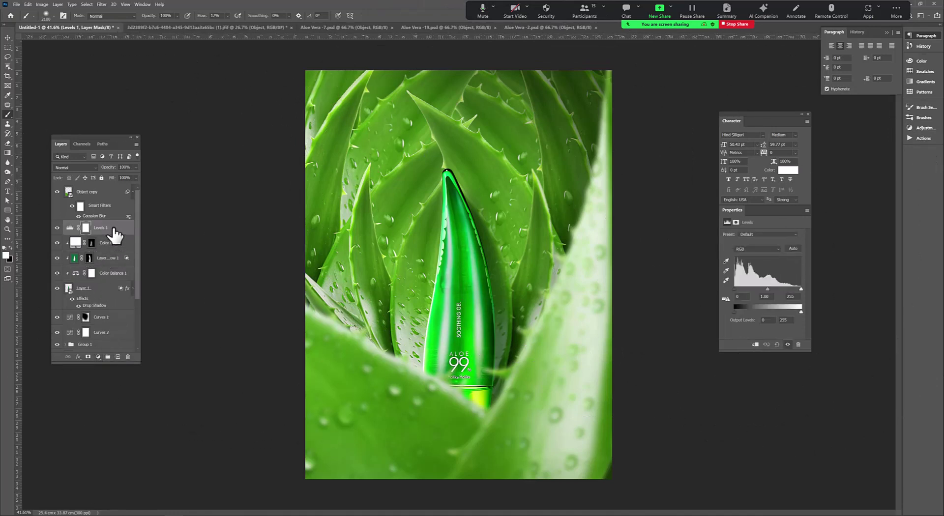
{"action": "left_click_drag", "start_coordinate": [116, 228], "coordinate": [128, 357]}
{"action": "left_click", "coordinate": [98, 356]}
{"action": "left_click", "coordinate": [118, 390]}
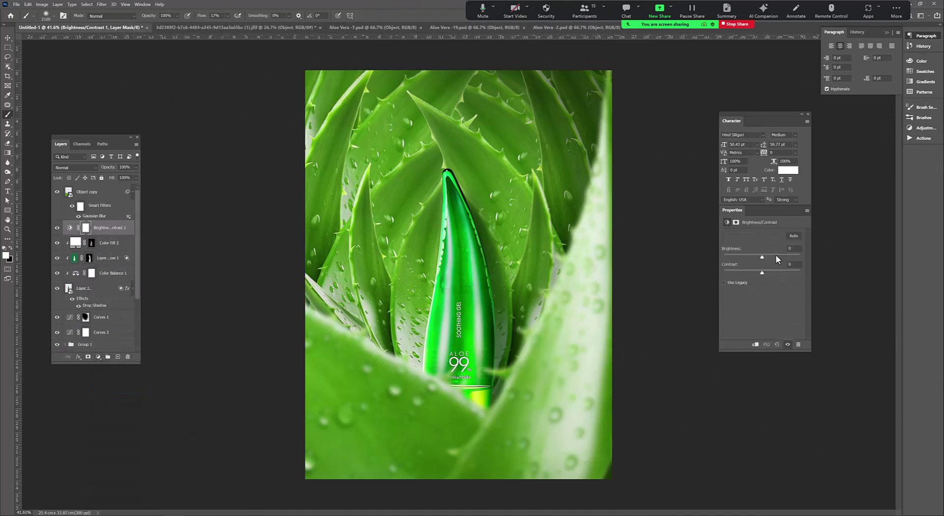
{"action": "left_click_drag", "start_coordinate": [776, 254], "coordinate": [767, 258]}
{"action": "scroll", "coordinate": [473, 287], "scroll_direction": "down", "scroll_amount": 1, "text": "alt"}
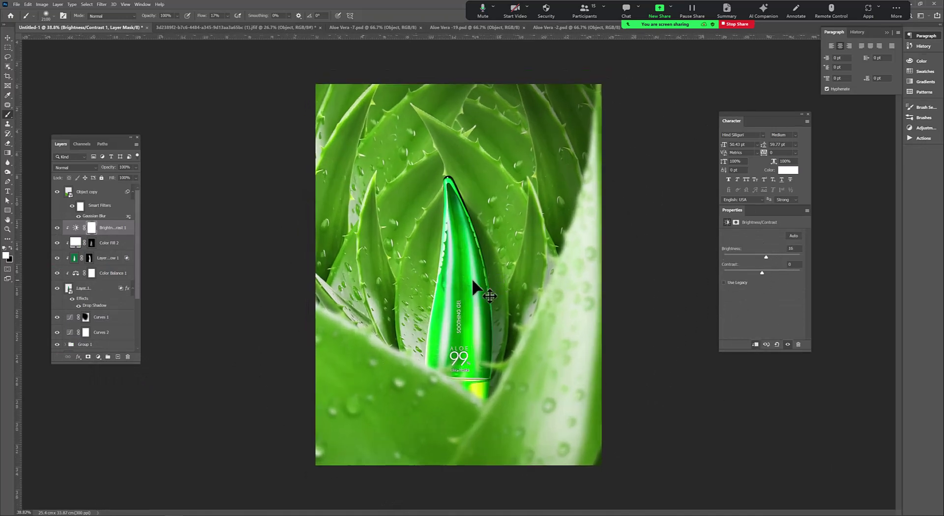
Step: Try a Hue/Saturation adjustment, keeping green hue and raising lightness slightly
{"action": "left_click", "coordinate": [98, 357]}
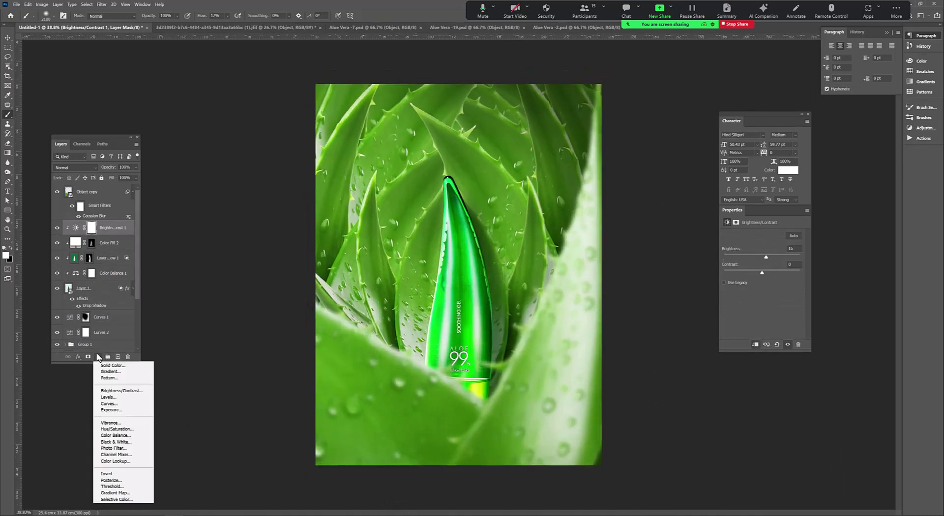
{"action": "left_click", "coordinate": [118, 432]}
{"action": "left_click_drag", "start_coordinate": [761, 266], "coordinate": [747, 267]}
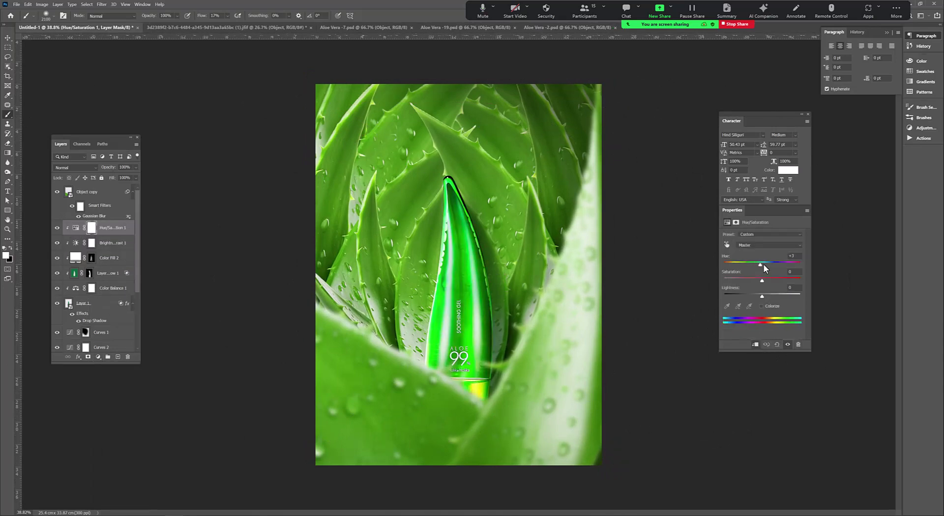
{"action": "key", "text": "ctrl+z"}
{"action": "left_click_drag", "start_coordinate": [764, 298], "coordinate": [766, 297]}
Step: Replace Hue/Saturation with Selective Color on Greens: Cyan +5, Yellow +44, Black -12
{"action": "left_click", "coordinate": [127, 357]}
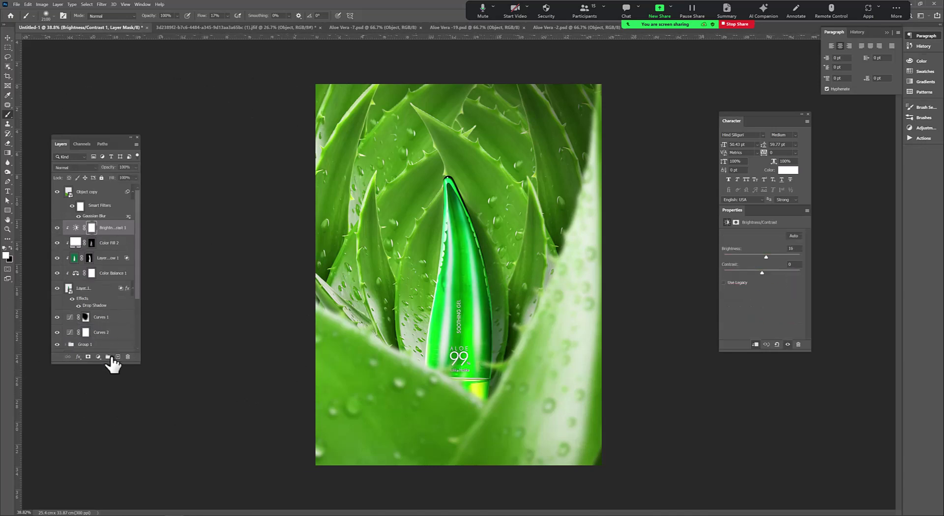
{"action": "left_click", "coordinate": [98, 357]}
{"action": "left_click", "coordinate": [115, 500]}
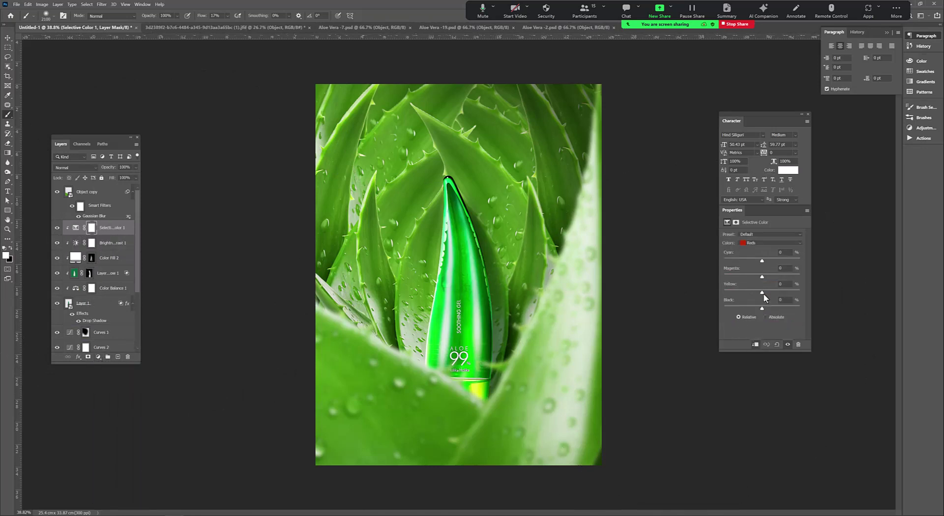
{"action": "left_click", "coordinate": [769, 243]}
{"action": "left_click", "coordinate": [760, 258]}
{"action": "left_click_drag", "start_coordinate": [781, 260], "coordinate": [758, 260]}
{"action": "left_click_drag", "start_coordinate": [779, 294], "coordinate": [757, 309]}
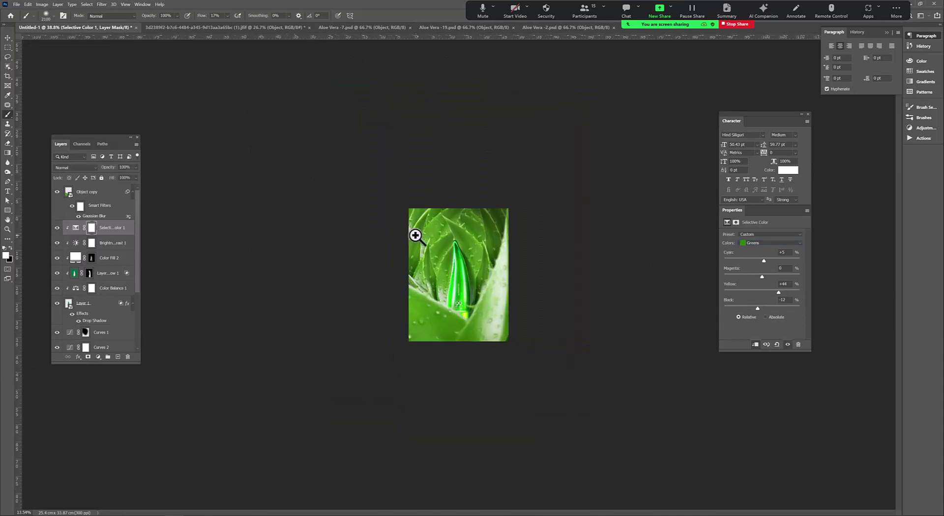
Step: Scroll the Layers panel and pick the position for the next adjustment
{"action": "scroll", "coordinate": [403, 235], "scroll_direction": "up", "scroll_amount": 1}
{"action": "scroll", "coordinate": [241, 300], "scroll_direction": "down", "scroll_amount": 2}
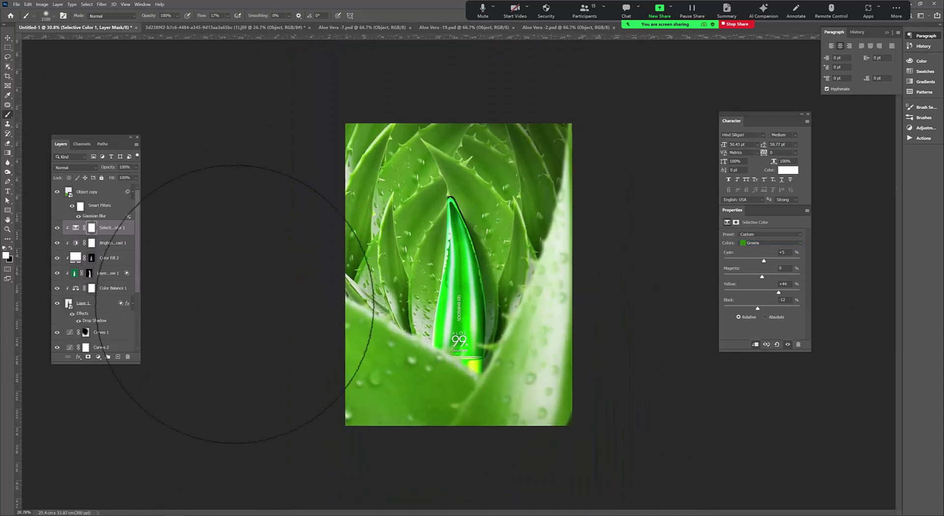
{"action": "scroll", "coordinate": [112, 295], "scroll_direction": "down", "scroll_amount": 2}
{"action": "left_click", "coordinate": [96, 278]}
{"action": "scroll", "coordinate": [98, 236], "scroll_direction": "up", "scroll_amount": 2}
Step: Add a clipped Curves 3 adjustment at the top with its top point pulled down
{"action": "left_click", "coordinate": [98, 357]}
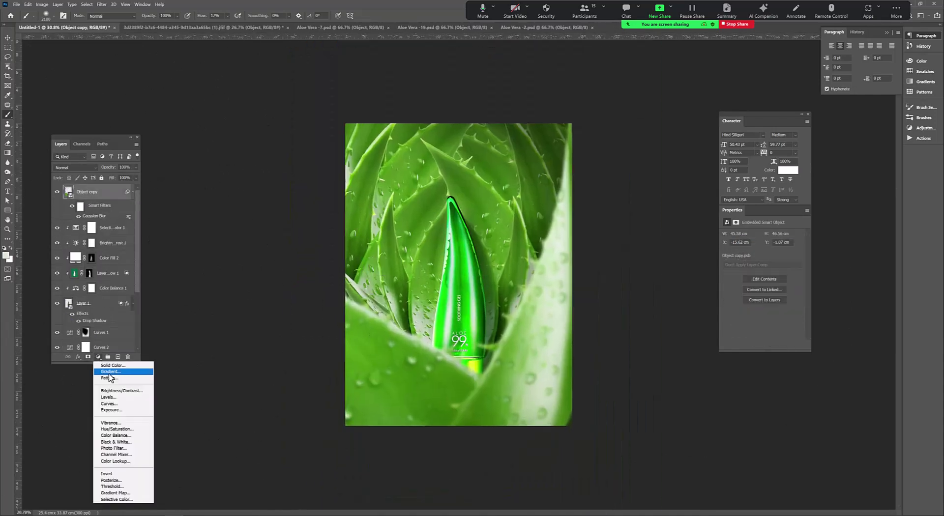
{"action": "left_click", "coordinate": [113, 393]}
{"action": "left_click", "coordinate": [755, 344]}
{"action": "left_click_drag", "start_coordinate": [798, 255], "coordinate": [798, 279]}
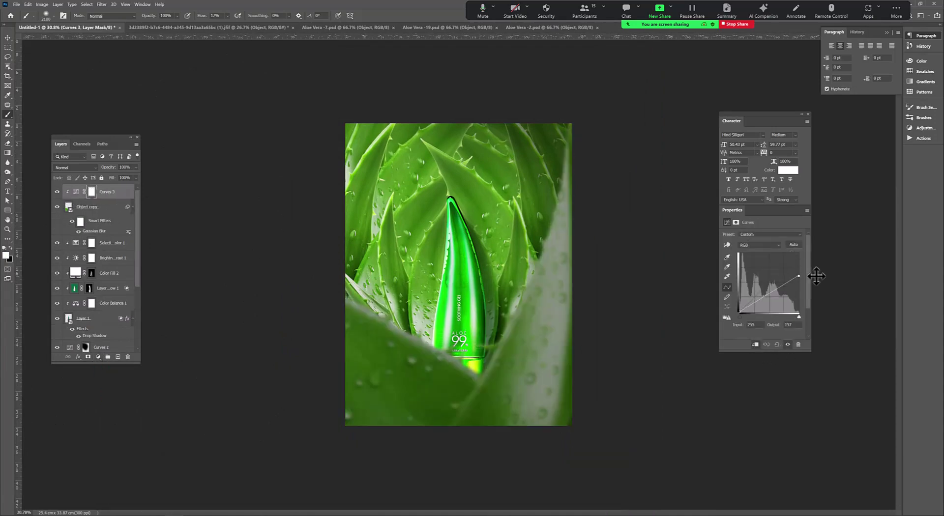
{"action": "scroll", "coordinate": [91, 334], "scroll_direction": "down", "scroll_amount": 3}
Step: Add Curves 4 above Curves 1, mapping highlight input 255 down to output 160
{"action": "left_click", "coordinate": [91, 330]}
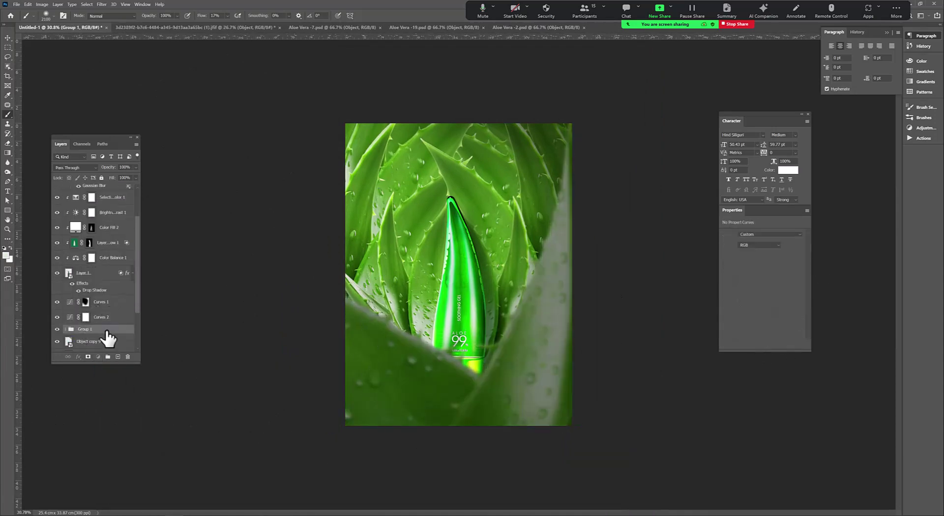
{"action": "left_click", "coordinate": [101, 302]}
{"action": "left_click", "coordinate": [98, 356]}
{"action": "left_click", "coordinate": [109, 404]}
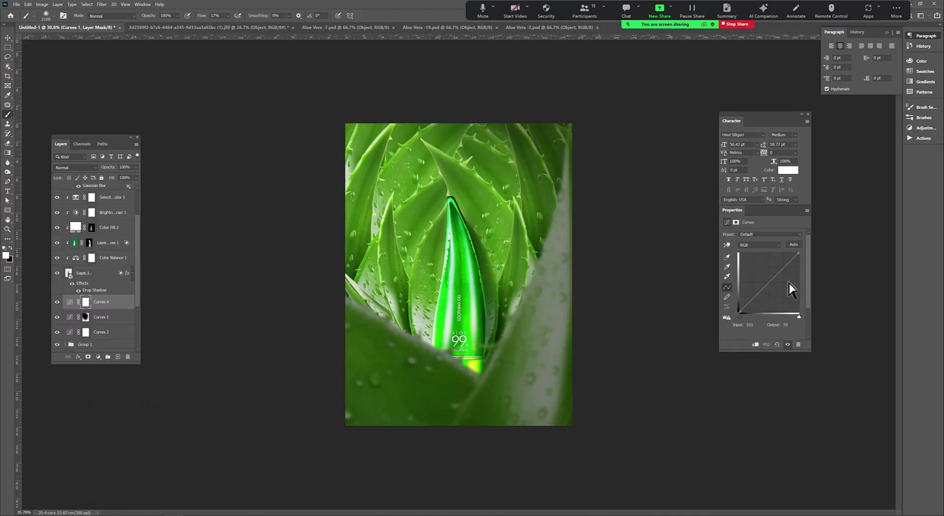
{"action": "left_click_drag", "start_coordinate": [798, 253], "coordinate": [815, 273]}
{"action": "scroll", "coordinate": [565, 243], "scroll_direction": "up", "scroll_amount": 1}
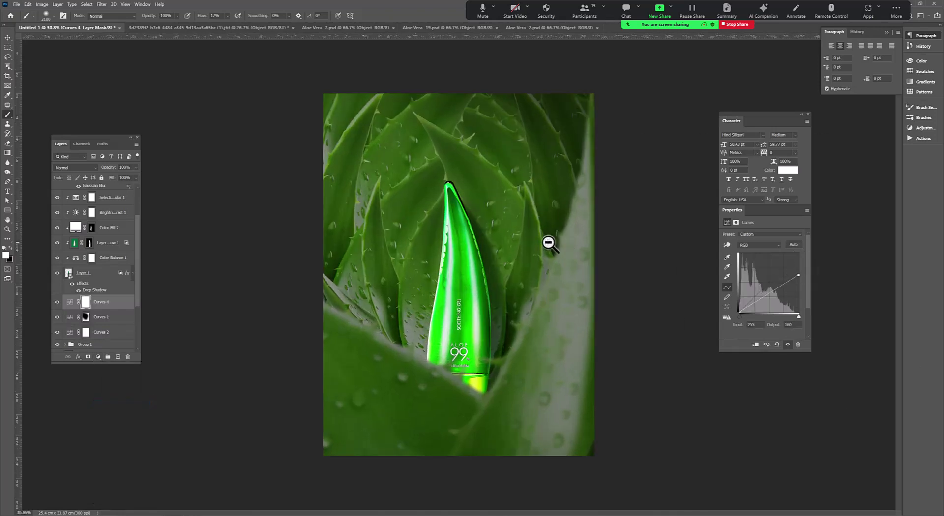
Step: Set black as painting colour and hide the Brightness/Contrast 1 adjustment
{"action": "left_click", "coordinate": [9, 249]}
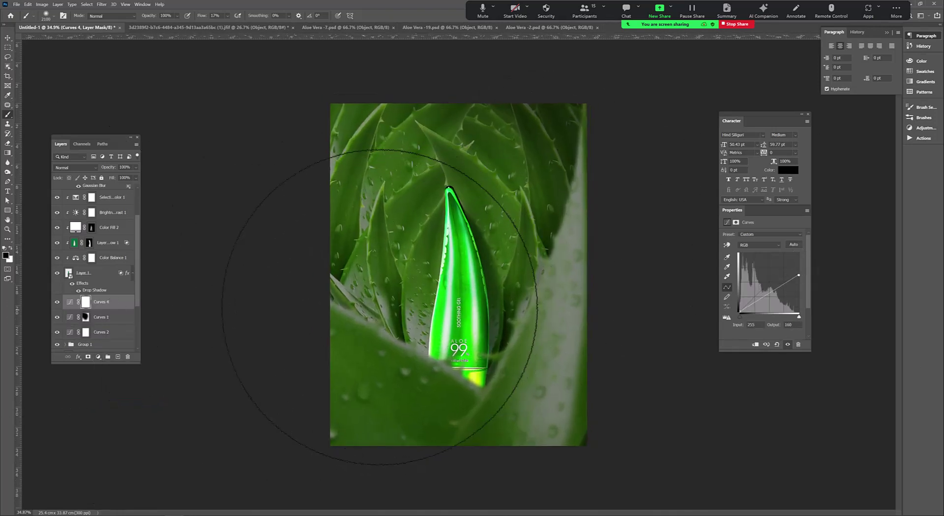
{"action": "scroll", "coordinate": [96, 226], "scroll_direction": "up", "scroll_amount": 3}
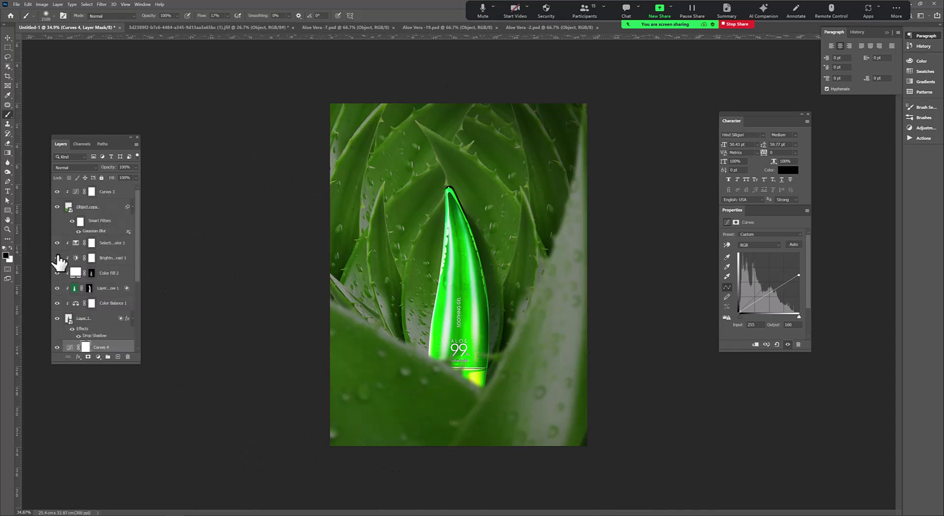
{"action": "left_click", "coordinate": [57, 257]}
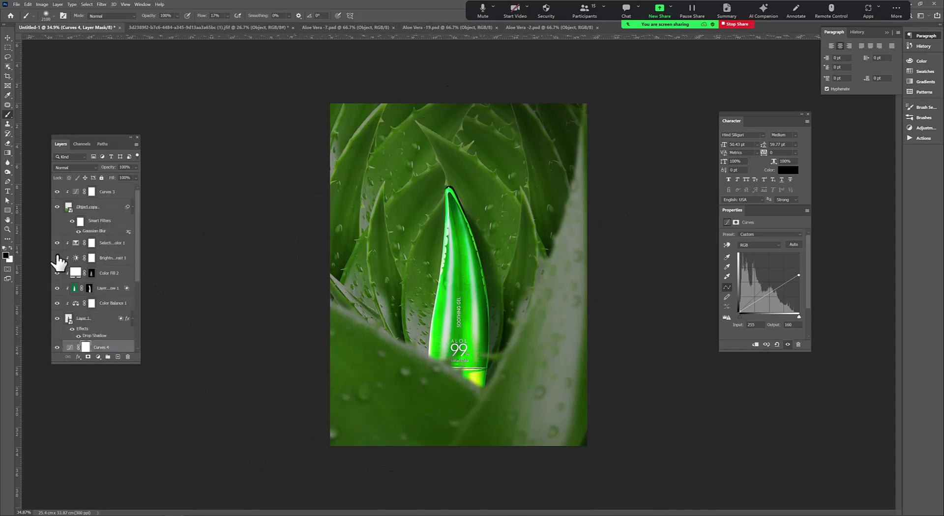
{"action": "left_click", "coordinate": [88, 290]}
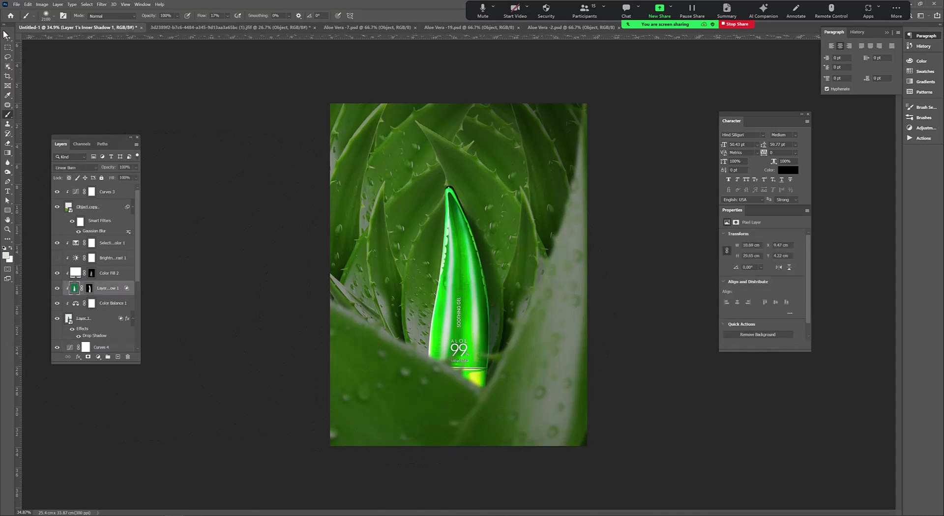
Step: Try stretching the inner shadow layer wider, then undo and leave its size unchanged
{"action": "key", "text": "ctrl+t"}
{"action": "mouse_move", "coordinate": [537, 295]}
{"action": "left_mouse_down"}
{"action": "mouse_move", "coordinate": [591, 296]}
{"action": "mouse_move", "coordinate": [531, 277]}
{"action": "mouse_move", "coordinate": [590, 289]}
{"action": "left_mouse_up"}
{"action": "key", "text": "ctrl+z"}
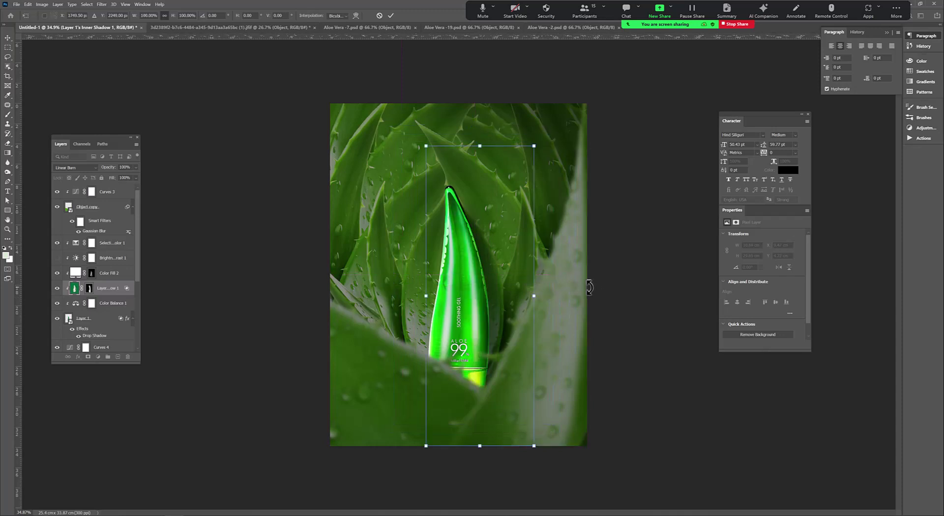
{"action": "left_click", "coordinate": [7, 47]}
Step: Brush black over the centre on the Curves 3 and Curves 4 masks to keep the bottle bright
{"action": "key", "text": "ctrl+minus"}
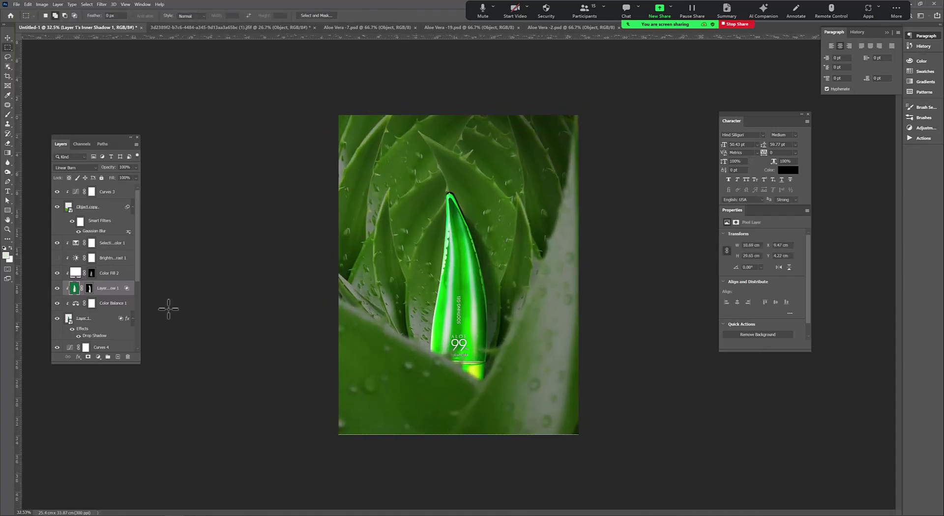
{"action": "left_click", "coordinate": [92, 192]}
{"action": "key", "text": "b"}
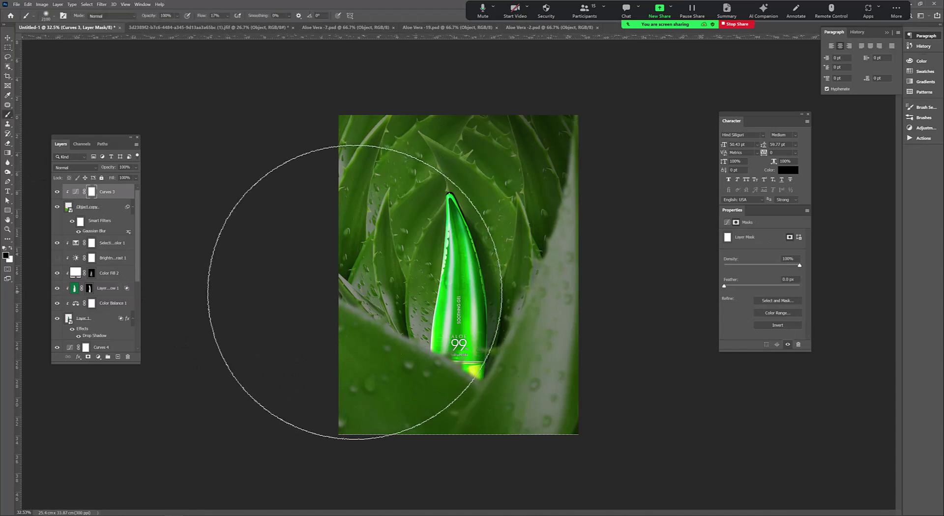
{"action": "mouse_move", "coordinate": [385, 321]}
{"action": "left_mouse_down"}
{"action": "mouse_move", "coordinate": [556, 203]}
{"action": "mouse_move", "coordinate": [493, 334]}
{"action": "mouse_move", "coordinate": [497, 195]}
{"action": "left_mouse_up"}
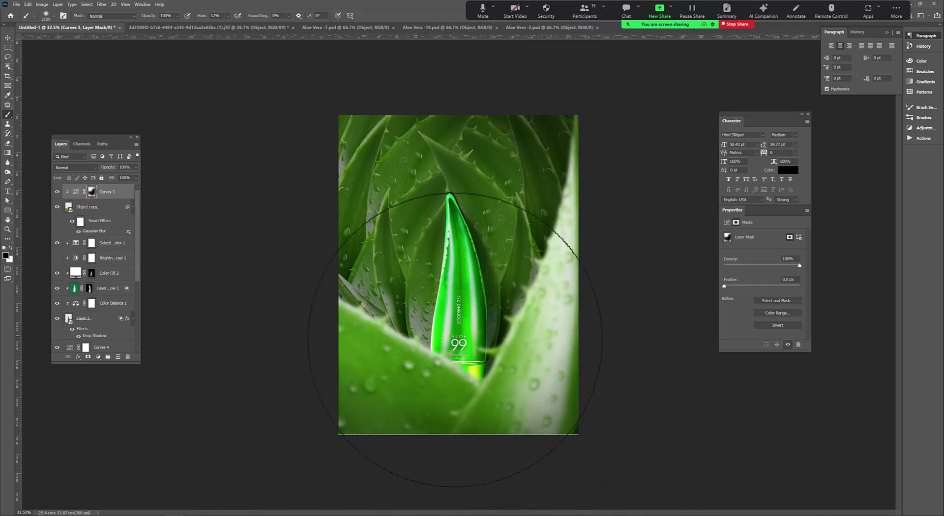
{"action": "scroll", "coordinate": [93, 295], "scroll_direction": "down", "scroll_amount": 3}
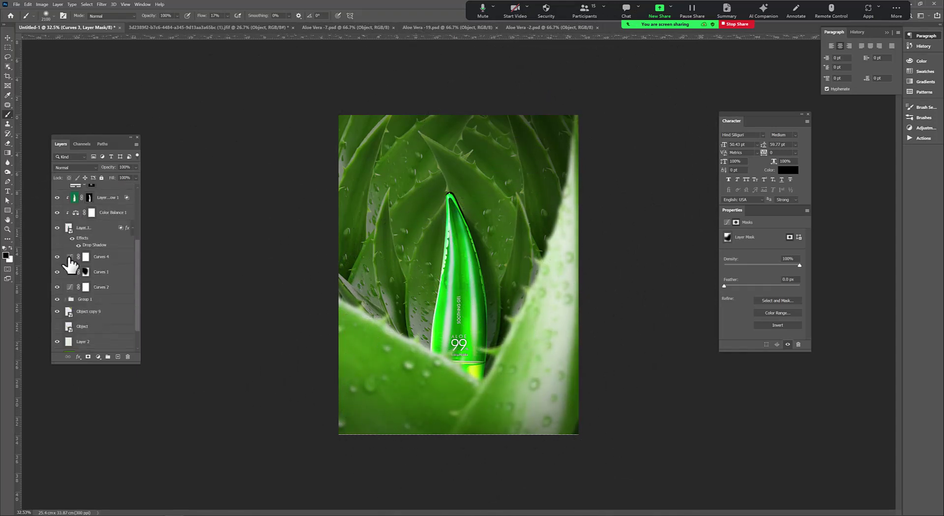
{"action": "left_click", "coordinate": [81, 258]}
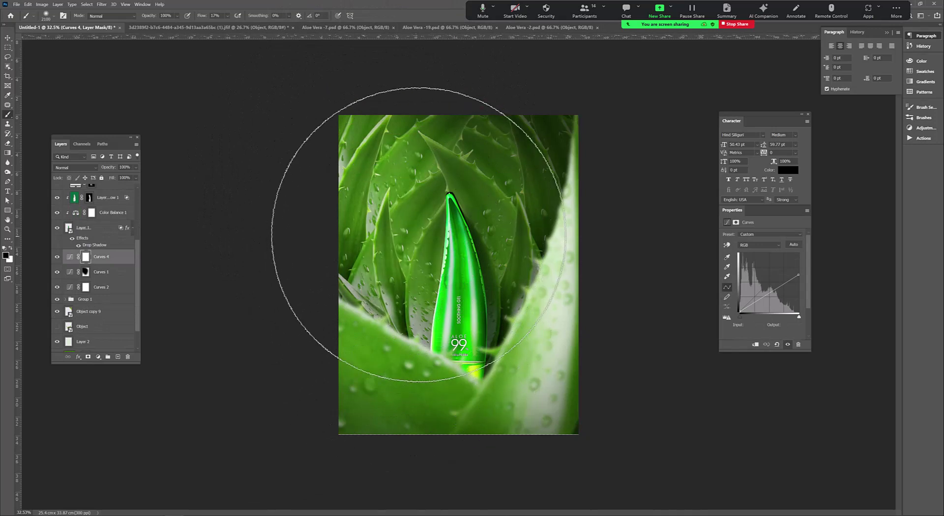
{"action": "left_click_drag", "start_coordinate": [454, 301], "coordinate": [444, 378]}
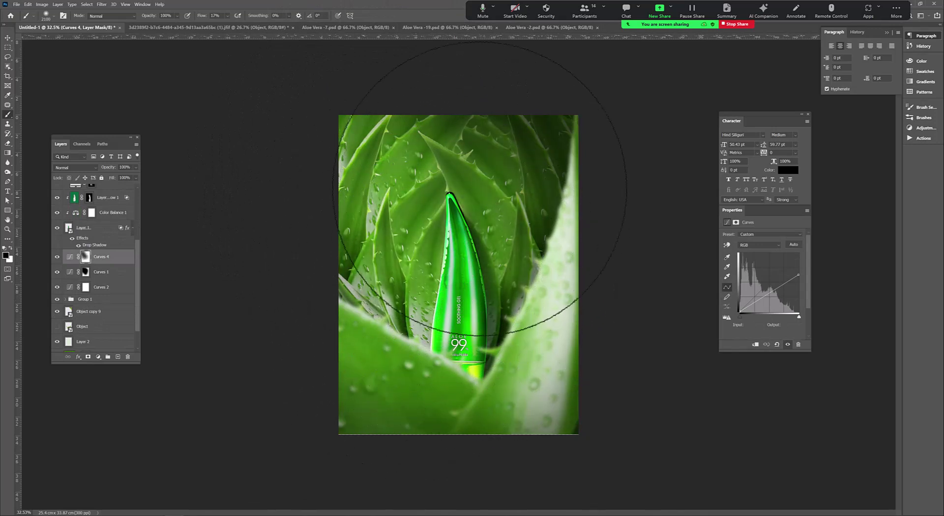
{"action": "scroll", "coordinate": [492, 359], "scroll_direction": "down", "scroll_amount": 2}
{"action": "scroll", "coordinate": [472, 342], "scroll_direction": "up", "scroll_amount": 1}
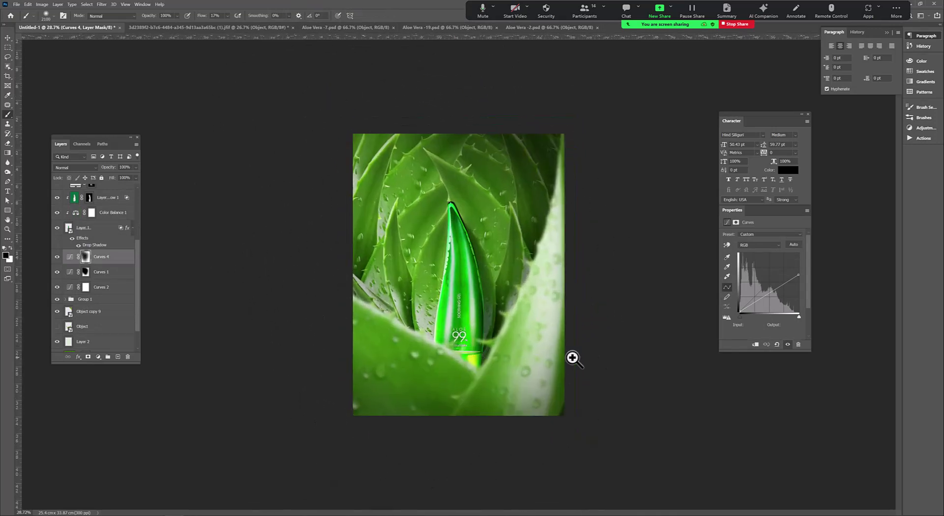
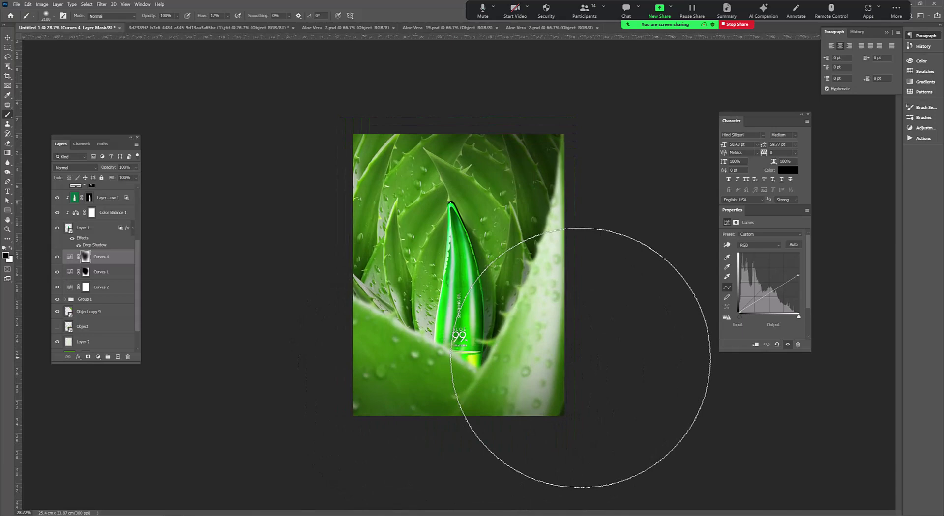
Step: Select the layers from Selective Color 1 down to the bottle's Layer 1
{"action": "left_click", "coordinate": [8, 47]}
{"action": "scroll", "coordinate": [479, 308], "scroll_direction": "up", "scroll_amount": 2}
{"action": "scroll", "coordinate": [475, 308], "scroll_direction": "down", "scroll_amount": 1}
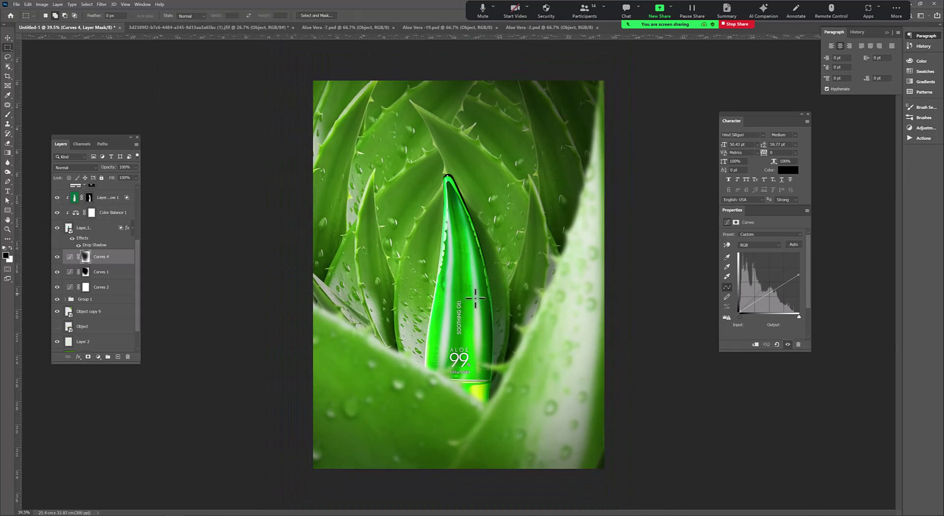
{"action": "scroll", "coordinate": [506, 343], "scroll_direction": "down", "scroll_amount": 1}
{"action": "scroll", "coordinate": [99, 265], "scroll_direction": "up", "scroll_amount": 2}
{"action": "left_click", "coordinate": [96, 276]}
{"action": "scroll", "coordinate": [104, 266], "scroll_direction": "up", "scroll_amount": 2}
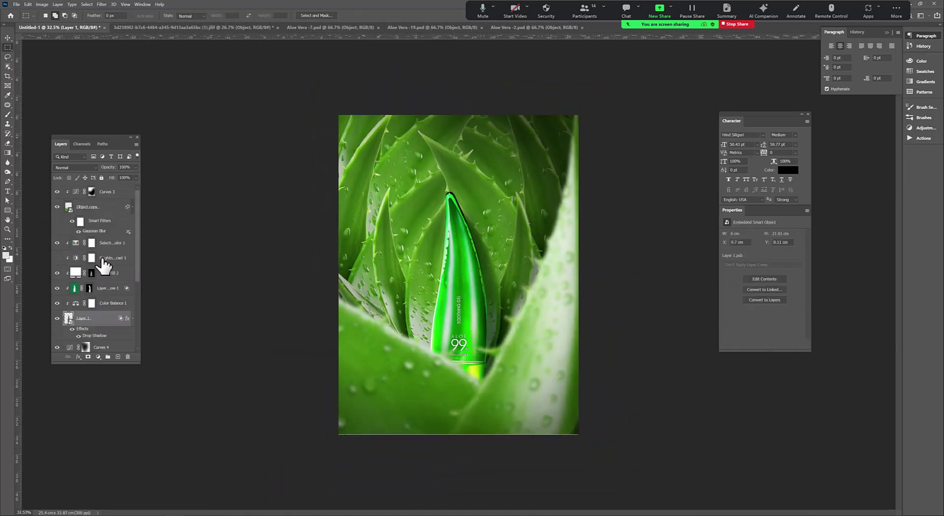
{"action": "left_click", "coordinate": [112, 249], "text": "shift"}
Step: Stretch the selected layers vertically to about 108.5% and commit the transform
{"action": "key", "text": "ctrl+t"}
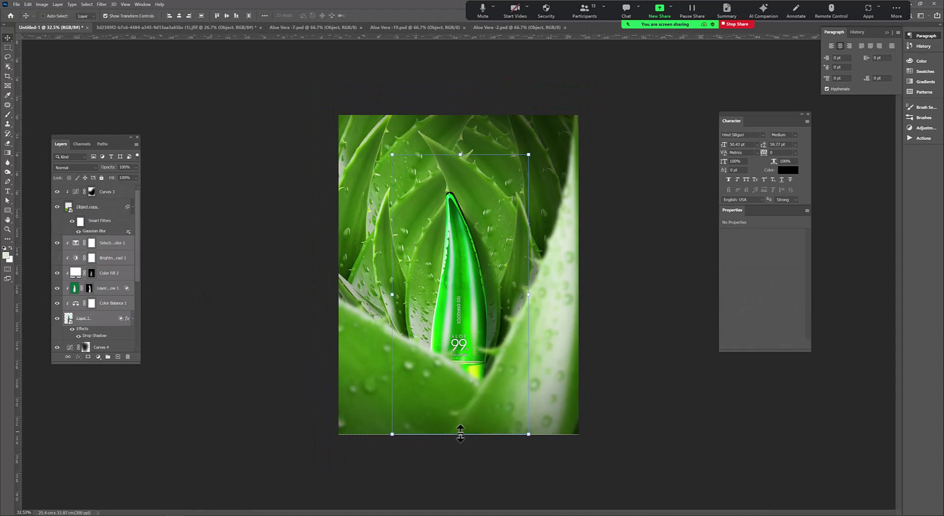
{"action": "left_click_drag", "start_coordinate": [460, 433], "coordinate": [460, 450]}
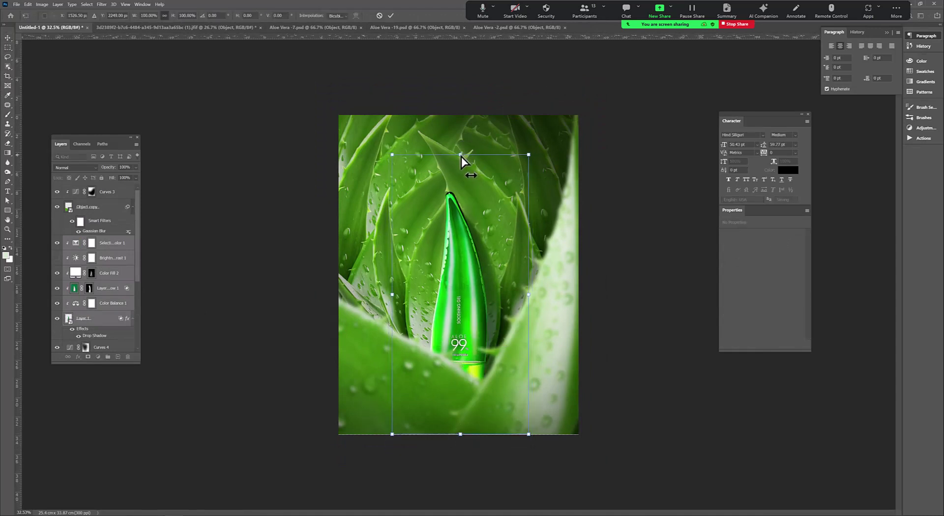
{"action": "left_click_drag", "start_coordinate": [466, 159], "coordinate": [467, 147]}
{"action": "left_click_drag", "start_coordinate": [479, 222], "coordinate": [479, 211]}
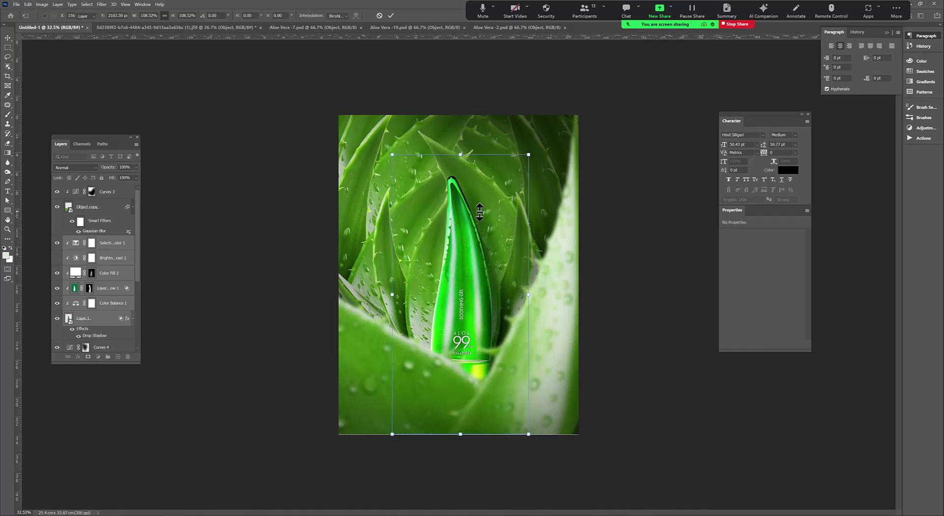
{"action": "key", "text": "Return"}
{"action": "left_click_drag", "start_coordinate": [477, 235], "coordinate": [478, 240]}
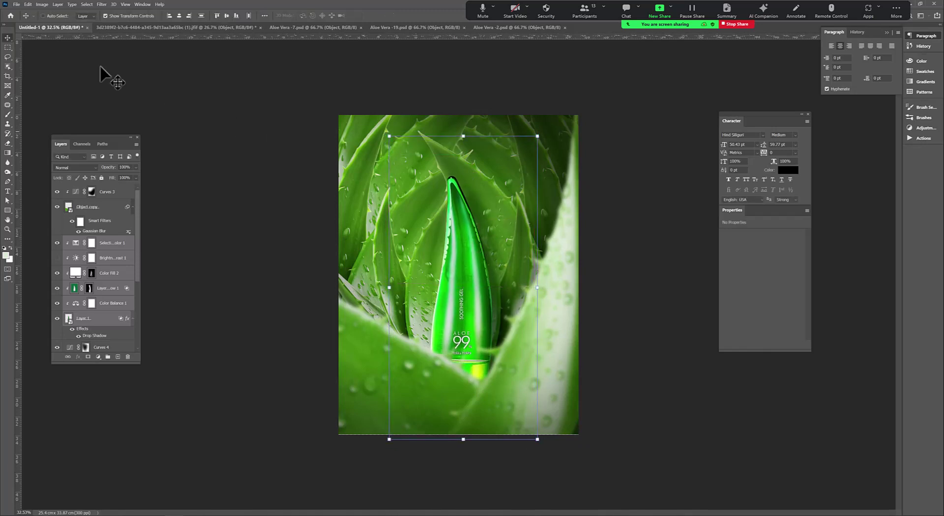
{"action": "key", "text": "m"}
{"action": "scroll", "coordinate": [498, 217], "scroll_direction": "down", "scroll_amount": 1}
{"action": "scroll", "coordinate": [459, 219], "scroll_direction": "up", "scroll_amount": 2}
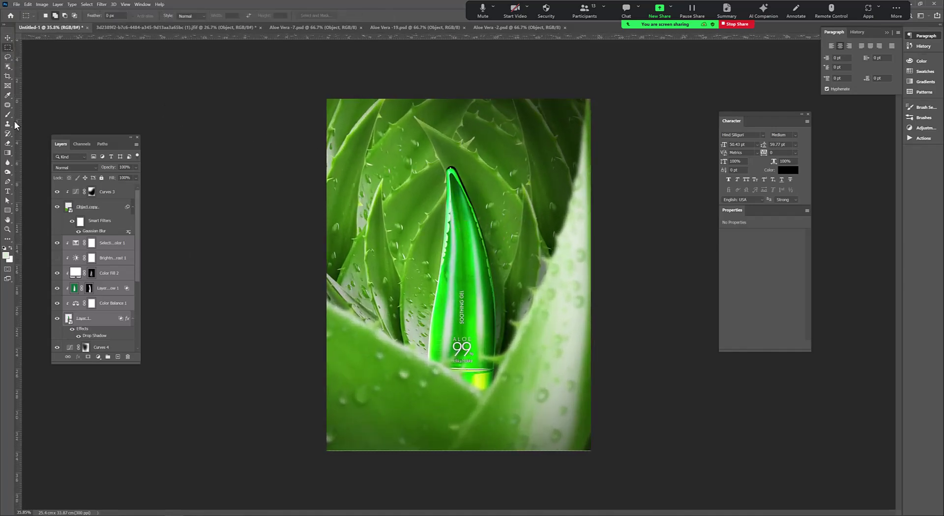
Step: Add a white Outer Glow to the bottle layer through Blending Options
{"action": "left_click", "coordinate": [7, 114]}
{"action": "left_click", "coordinate": [8, 183]}
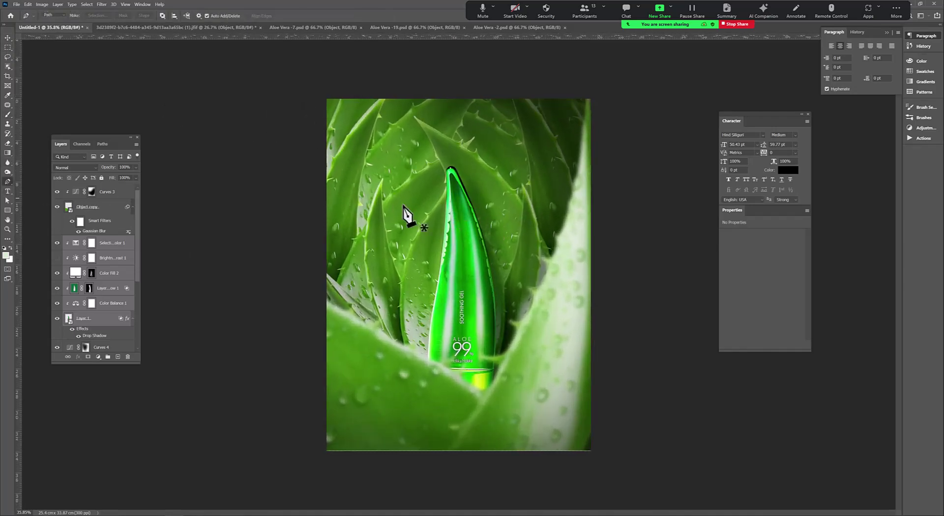
{"action": "scroll", "coordinate": [413, 210], "scroll_direction": "up", "scroll_amount": 2}
{"action": "scroll", "coordinate": [477, 228], "scroll_direction": "up", "scroll_amount": 2}
{"action": "scroll", "coordinate": [487, 205], "scroll_direction": "up", "scroll_amount": 2}
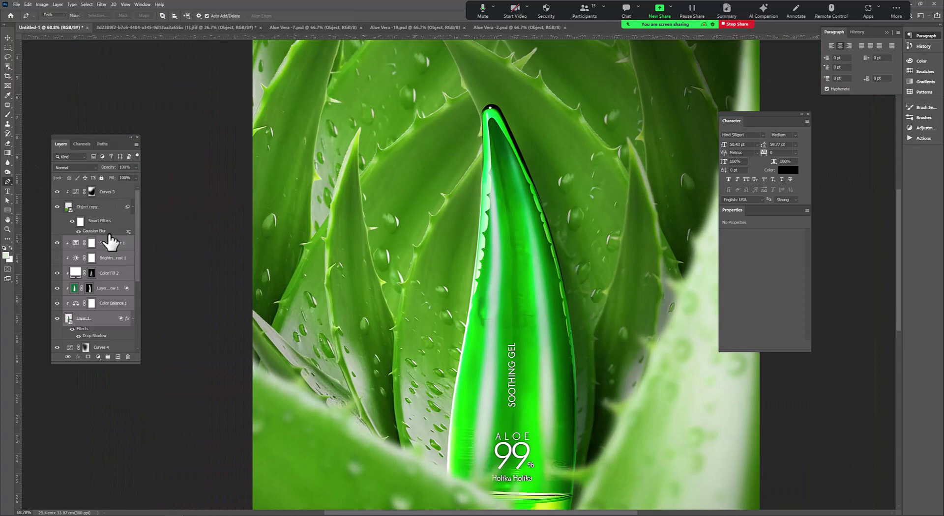
{"action": "right_click", "coordinate": [88, 321]}
{"action": "left_click", "coordinate": [126, 175]}
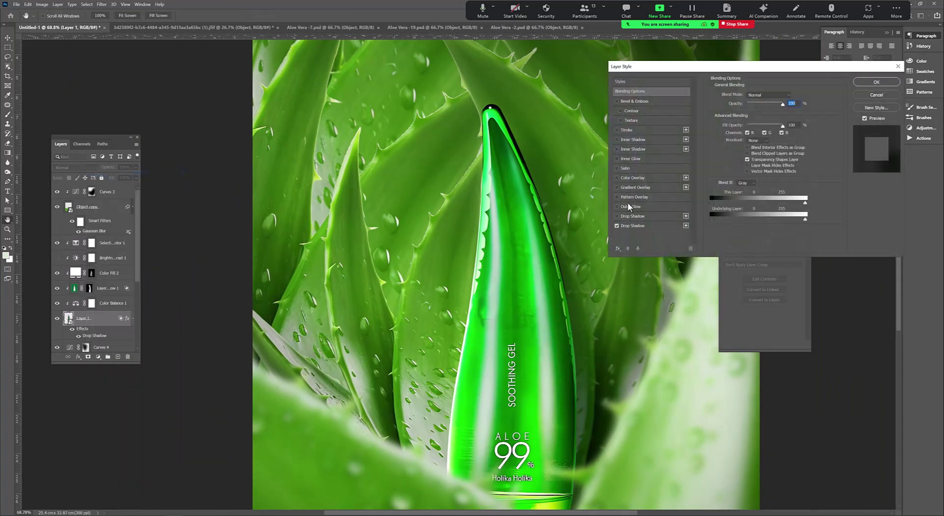
{"action": "left_click", "coordinate": [631, 207]}
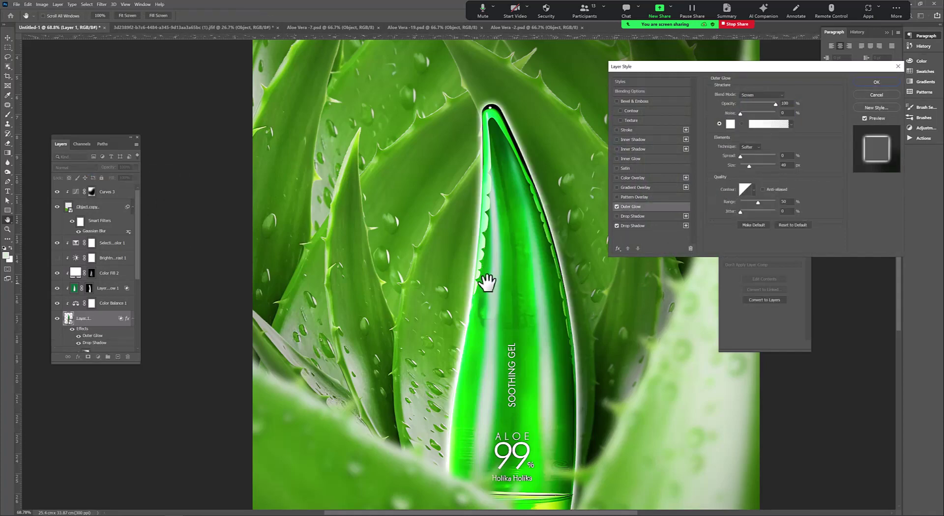
{"action": "key", "text": "Return"}
Step: Split the bottle's effects into separate Outer Glow and Drop Shadow layers
{"action": "key", "text": "ctrl+0"}
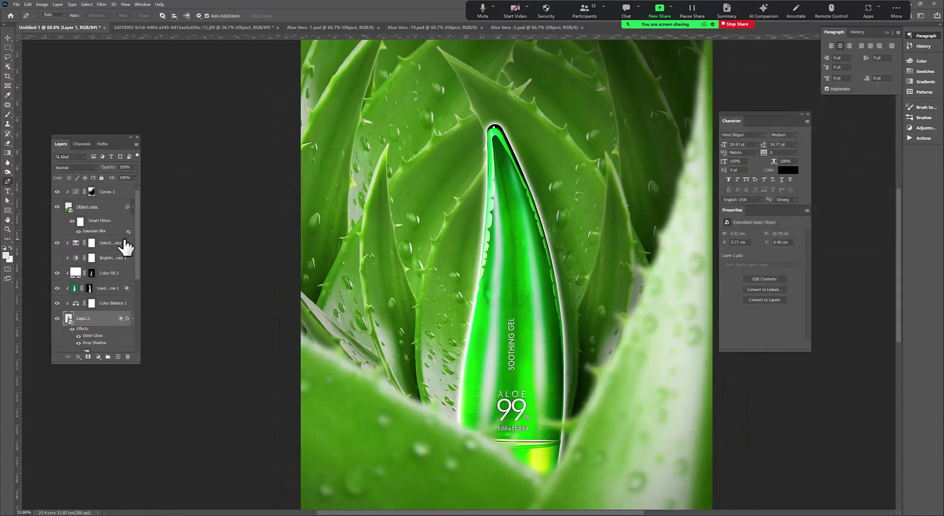
{"action": "scroll", "coordinate": [98, 305], "scroll_direction": "down", "scroll_amount": 2}
{"action": "right_click", "coordinate": [99, 297]}
{"action": "left_click", "coordinate": [116, 421]}
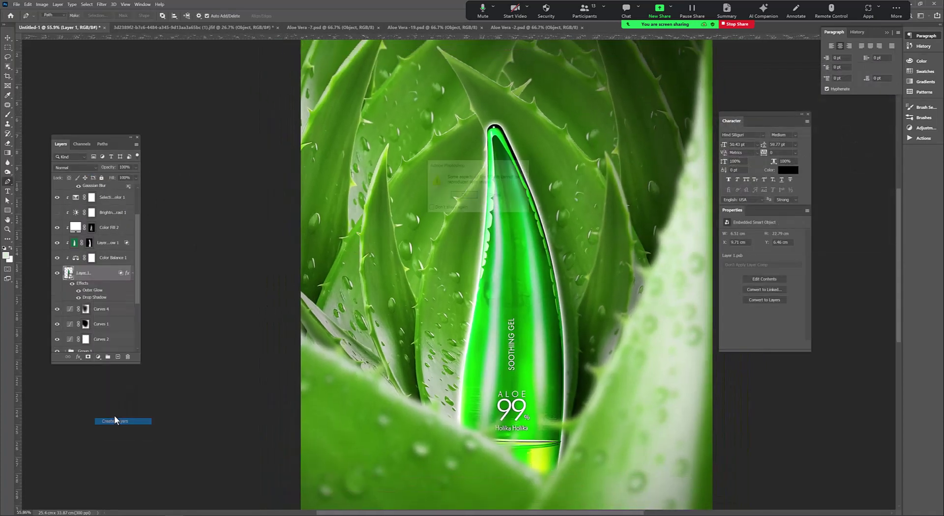
{"action": "left_click", "coordinate": [436, 195]}
{"action": "left_click", "coordinate": [95, 289]}
Step: Mask the Outer Glow in black and paint it back along the left edge with a 200 px white brush
{"action": "left_click", "coordinate": [88, 357], "text": "alt"}
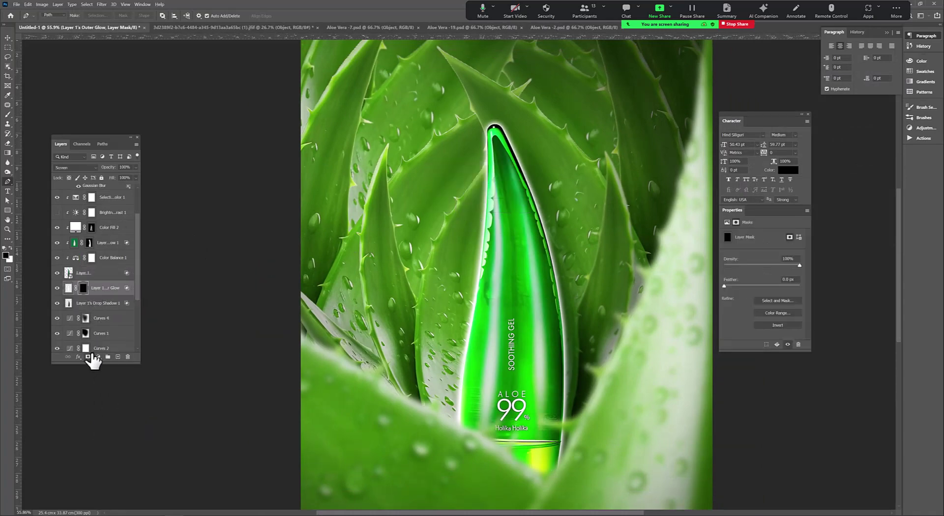
{"action": "key", "text": "b"}
{"action": "key", "text": "bracketleft"}
{"action": "key", "text": "bracketleft"}
{"action": "key", "text": "bracketleft"}
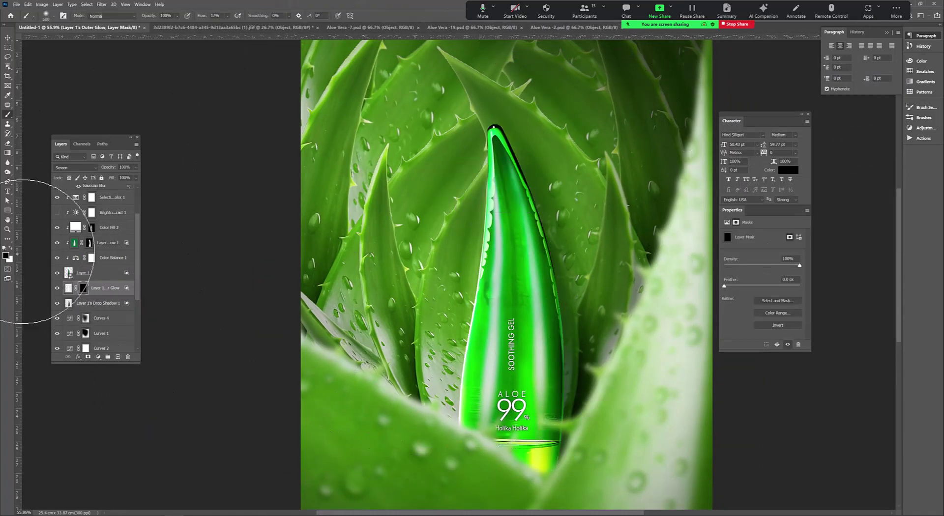
{"action": "key", "text": "x"}
{"action": "left_click_drag", "start_coordinate": [490, 126], "coordinate": [484, 260]}
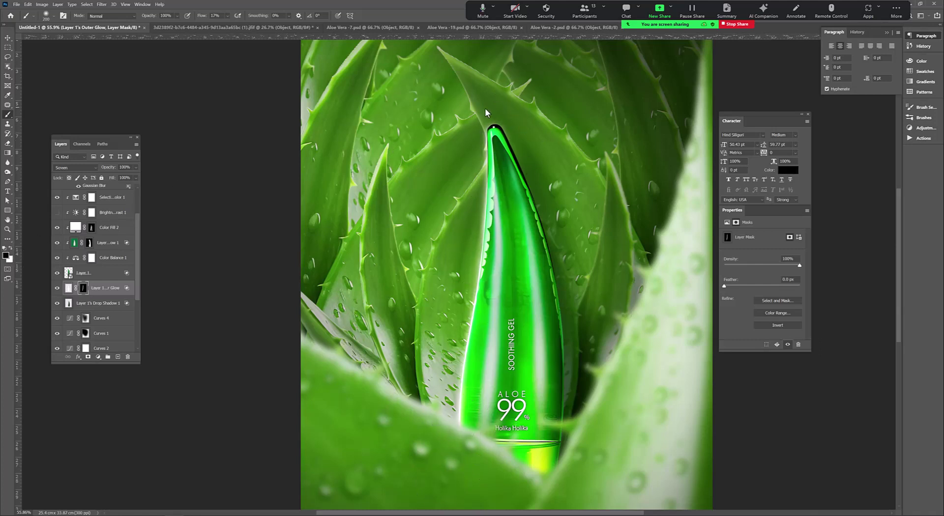
{"action": "left_click_drag", "start_coordinate": [468, 439], "coordinate": [441, 301]}
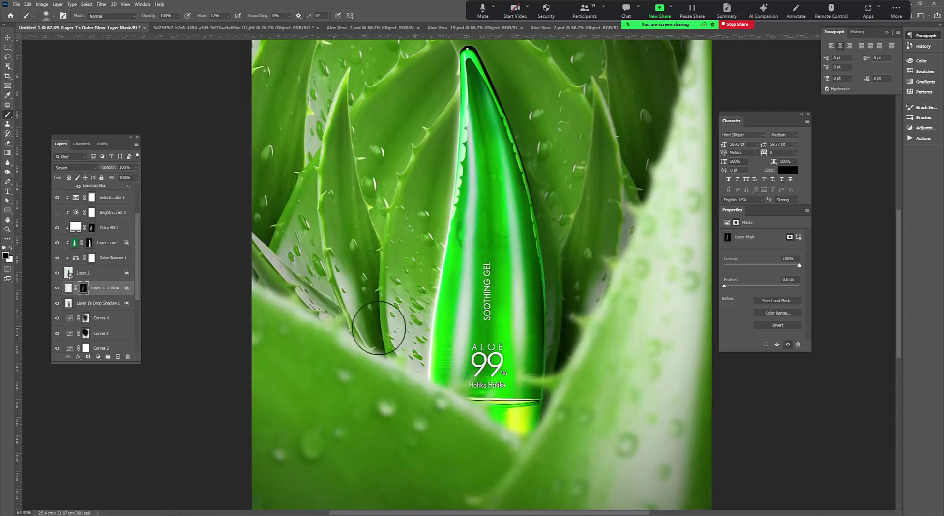
Step: Hide the Outer Glow layer to compare the bottle without it
{"action": "key", "text": "v"}
{"action": "left_click", "coordinate": [57, 288]}
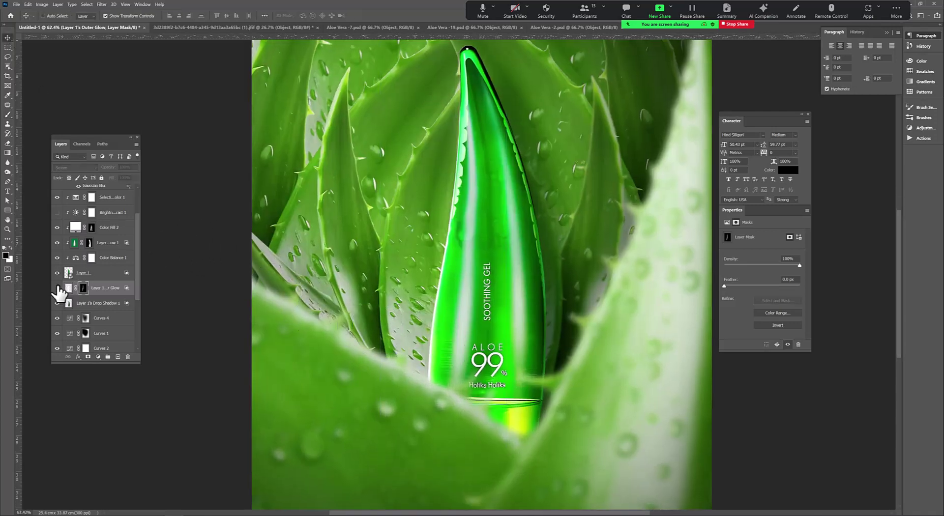
{"action": "scroll", "coordinate": [406, 259], "scroll_direction": "down", "scroll_amount": 2}
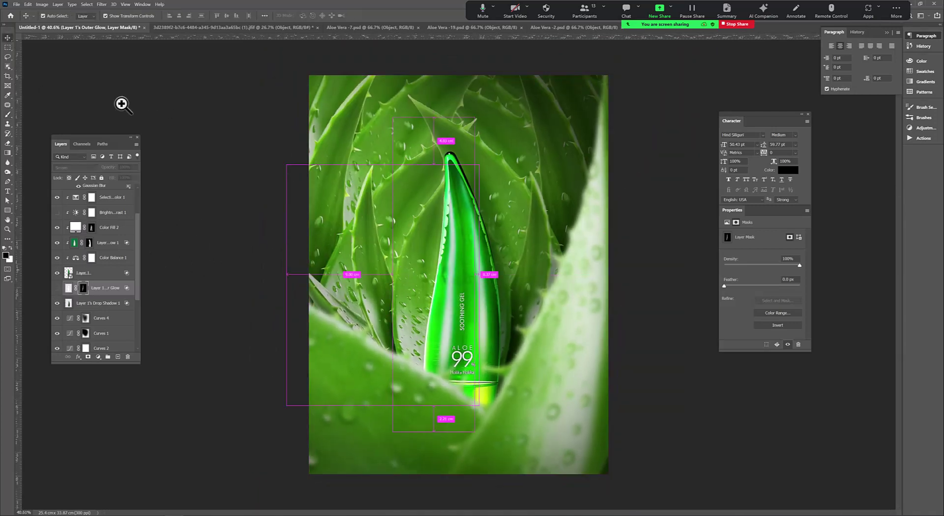
{"action": "left_click", "coordinate": [8, 47]}
{"action": "scroll", "coordinate": [447, 257], "scroll_direction": "up", "scroll_amount": 2}
{"action": "scroll", "coordinate": [474, 210], "scroll_direction": "up", "scroll_amount": 1}
{"action": "scroll", "coordinate": [482, 236], "scroll_direction": "down", "scroll_amount": 2}
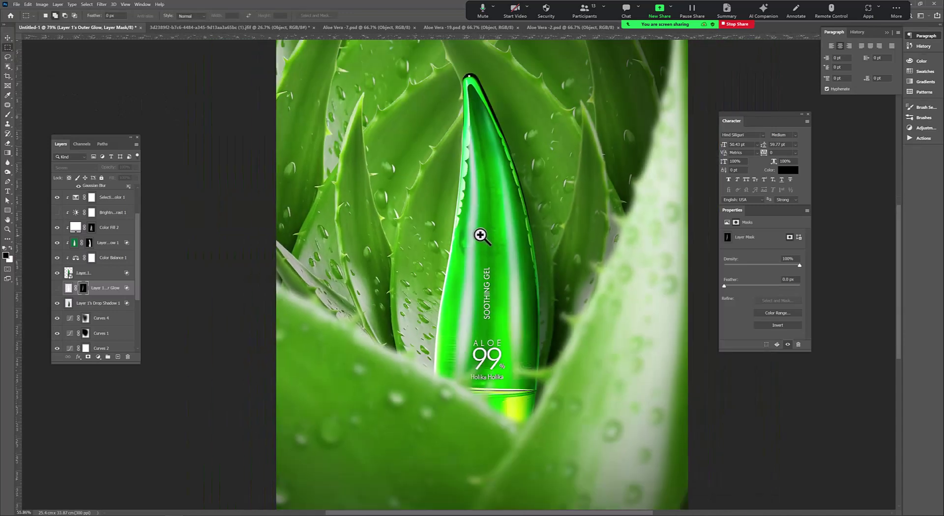
{"action": "scroll", "coordinate": [480, 242], "scroll_direction": "up", "scroll_amount": 2}
{"action": "scroll", "coordinate": [479, 243], "scroll_direction": "down", "scroll_amount": 2}
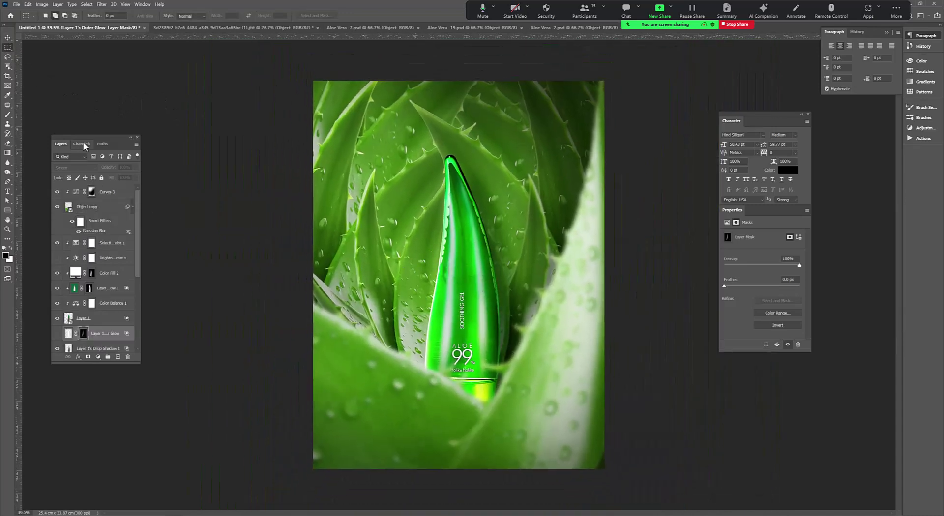
Step: In Channels, delete the temporary glow mask channel and duplicate the Blue channel
{"action": "left_click", "coordinate": [81, 144]}
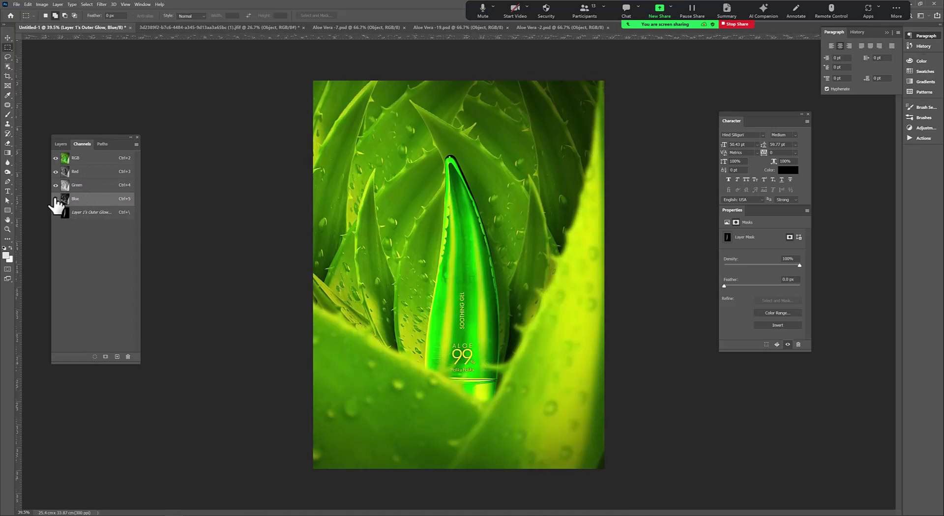
{"action": "left_click_drag", "start_coordinate": [64, 212], "coordinate": [128, 356]}
{"action": "key", "text": "Return"}
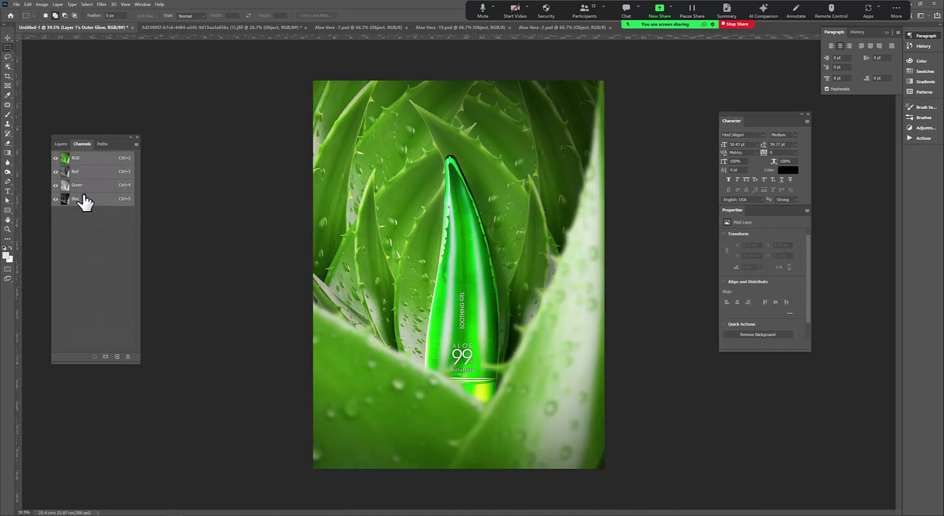
{"action": "left_click", "coordinate": [84, 199]}
{"action": "left_click_drag", "start_coordinate": [85, 199], "coordinate": [117, 357]}
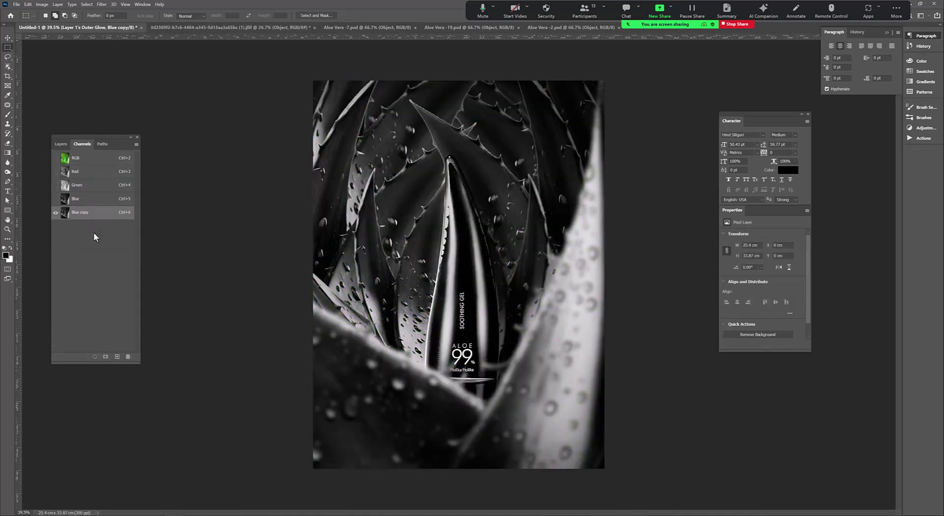
Step: Apply Levels 24 / 1.00 / 206 to Blue copy, load it as a selection, then delete it
{"action": "key", "text": "ctrl+l"}
{"action": "left_click_drag", "start_coordinate": [120, 251], "coordinate": [129, 252]}
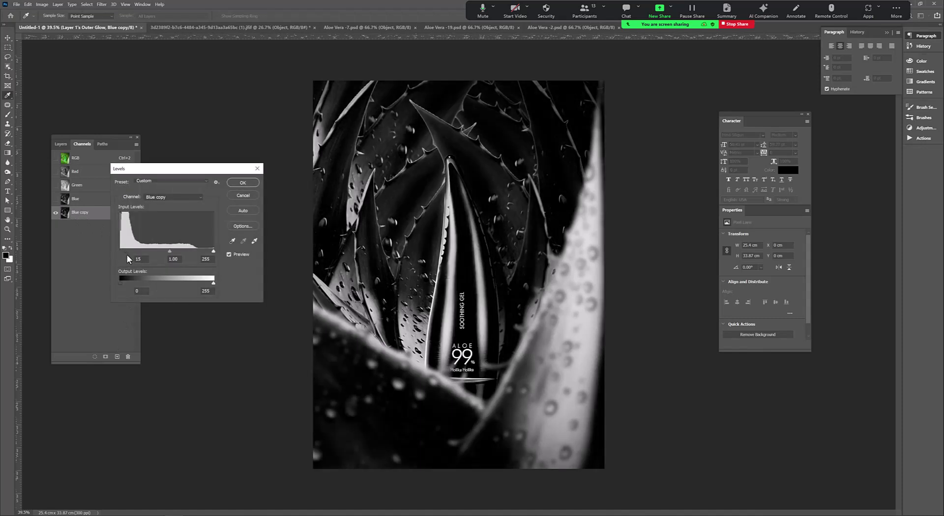
{"action": "left_click_drag", "start_coordinate": [213, 251], "coordinate": [196, 251]}
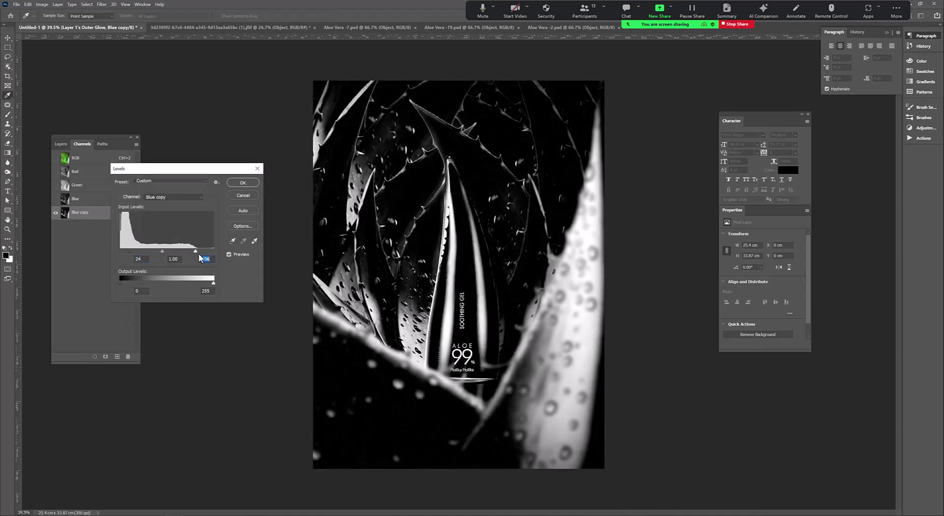
{"action": "left_click", "coordinate": [242, 183]}
{"action": "left_click", "coordinate": [64, 212], "text": "ctrl"}
{"action": "left_click_drag", "start_coordinate": [78, 212], "coordinate": [128, 357]}
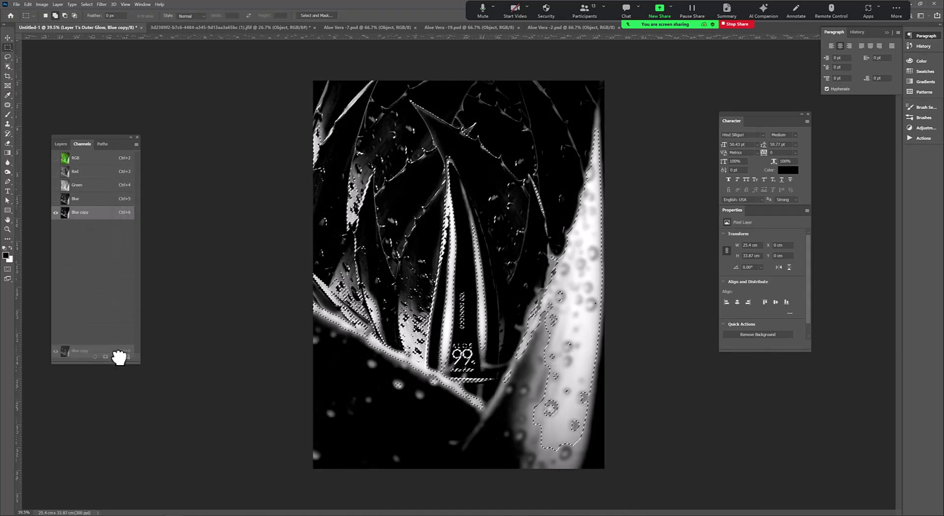
Step: Add a highlight-masked Curves 5 above Curves 3 and pull its white point in
{"action": "left_click", "coordinate": [60, 144]}
{"action": "left_click", "coordinate": [102, 194]}
{"action": "left_click", "coordinate": [97, 356]}
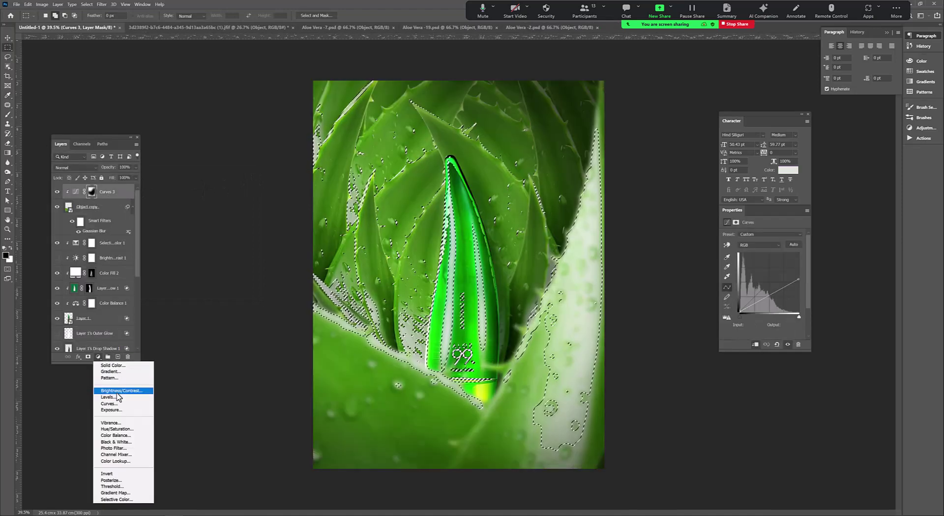
{"action": "left_click", "coordinate": [113, 395]}
{"action": "left_click_drag", "start_coordinate": [796, 251], "coordinate": [792, 253]}
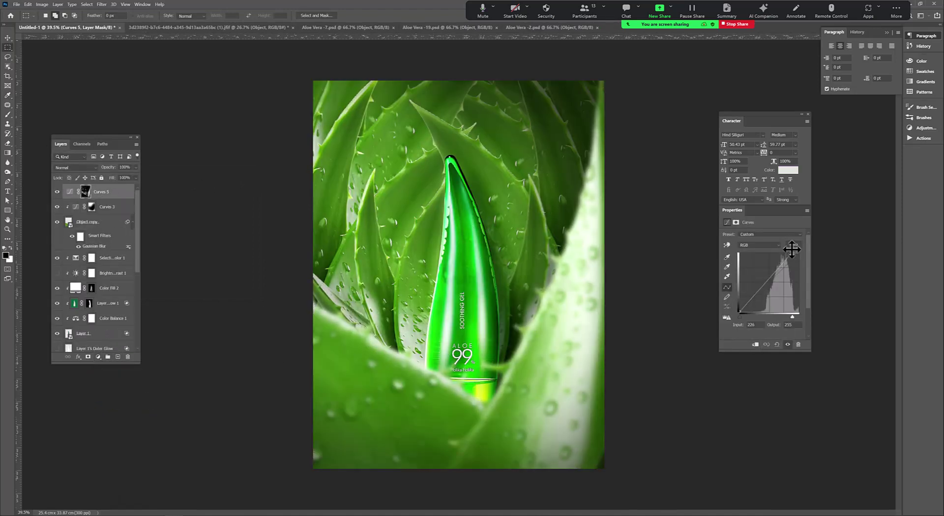
Step: Toggle Curves 5 to compare, then raise its curve further to brighten highlights
{"action": "scroll", "coordinate": [506, 244], "scroll_direction": "down", "scroll_amount": 2}
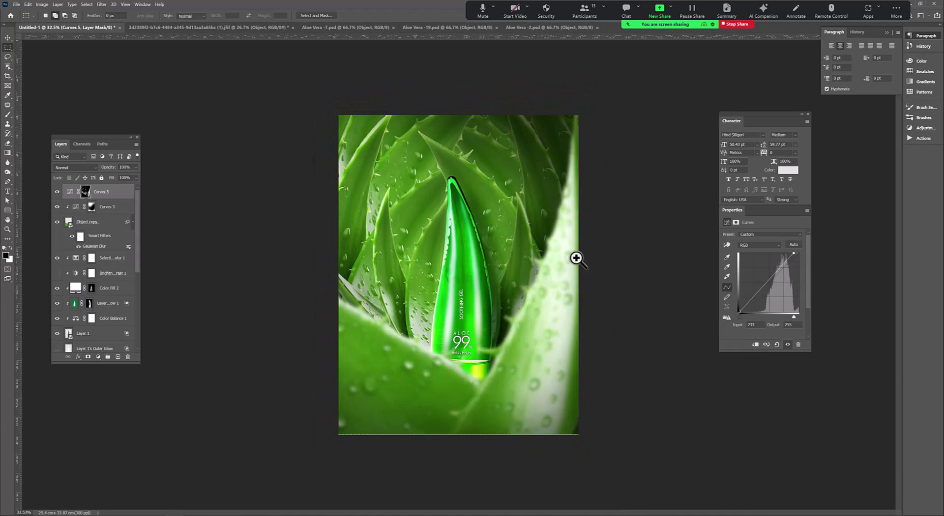
{"action": "scroll", "coordinate": [577, 258], "scroll_direction": "down", "scroll_amount": 1}
{"action": "scroll", "coordinate": [550, 243], "scroll_direction": "up", "scroll_amount": 3}
{"action": "scroll", "coordinate": [549, 245], "scroll_direction": "up", "scroll_amount": 1}
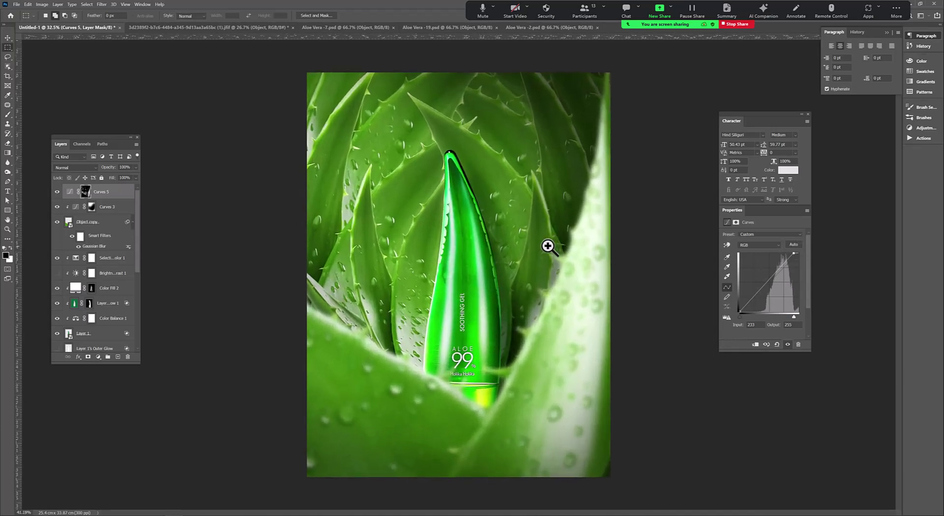
{"action": "scroll", "coordinate": [480, 196], "scroll_direction": "down", "scroll_amount": 1}
{"action": "scroll", "coordinate": [489, 197], "scroll_direction": "up", "scroll_amount": 2}
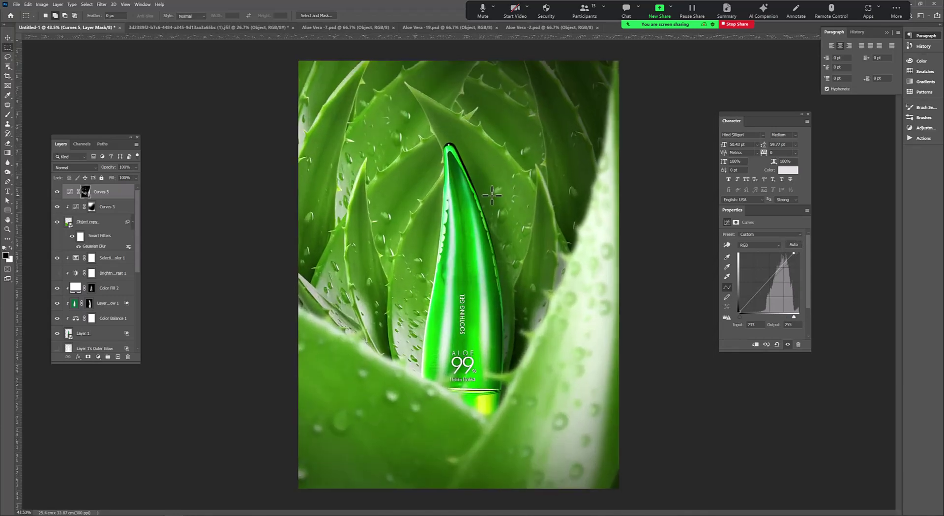
{"action": "scroll", "coordinate": [464, 193], "scroll_direction": "down", "scroll_amount": 1}
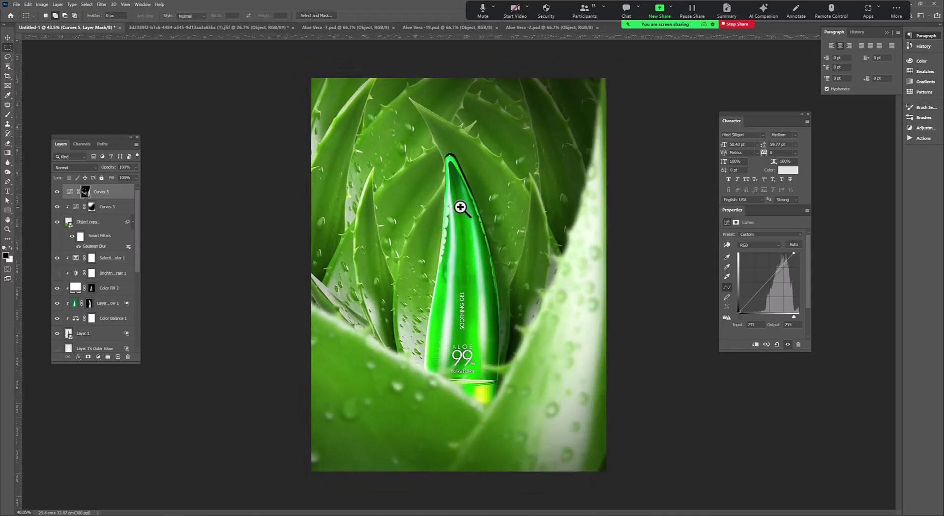
{"action": "left_click", "coordinate": [57, 191]}
{"action": "left_click_drag", "start_coordinate": [793, 254], "coordinate": [792, 245]}
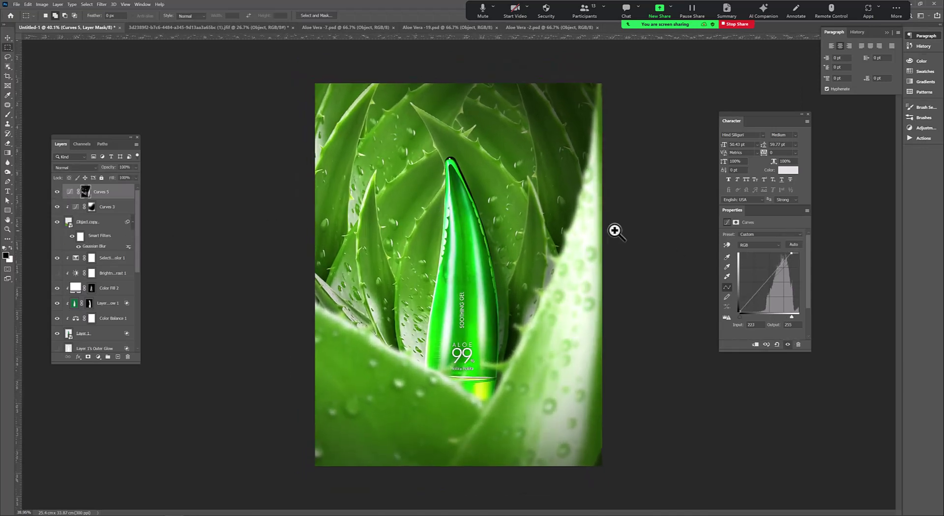
{"action": "scroll", "coordinate": [596, 231], "scroll_direction": "down", "scroll_amount": 4}
Step: Stamp all visible layers into a new Layer 3 and convert it to a smart object
{"action": "key", "text": "ctrl+alt+shift+e"}
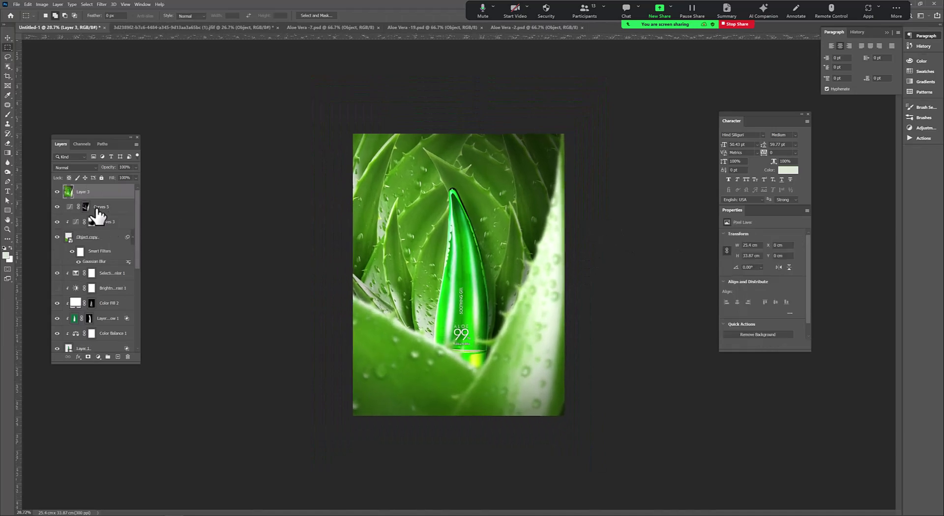
{"action": "right_click", "coordinate": [98, 193]}
{"action": "left_click", "coordinate": [126, 285]}
Step: In the Camera Raw filter, shift the tint toward green and raise saturation
{"action": "left_click", "coordinate": [101, 4]}
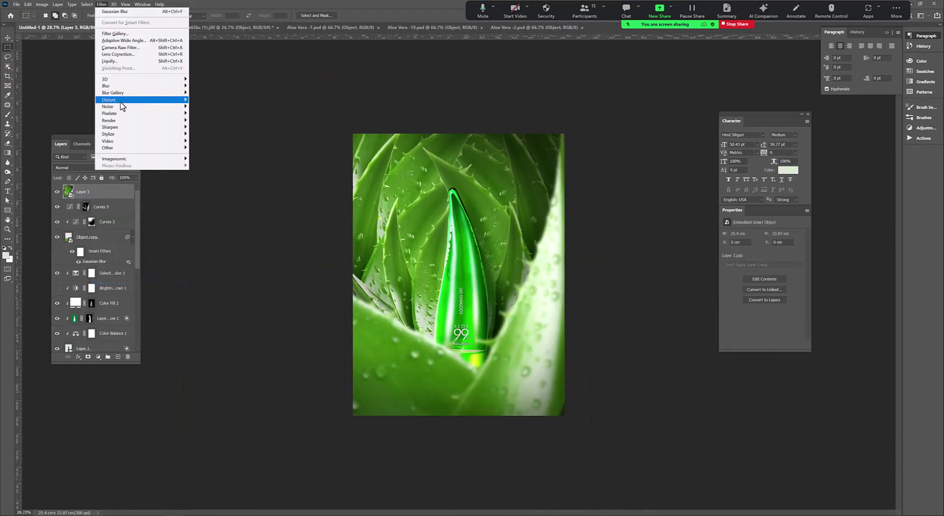
{"action": "left_click", "coordinate": [121, 47]}
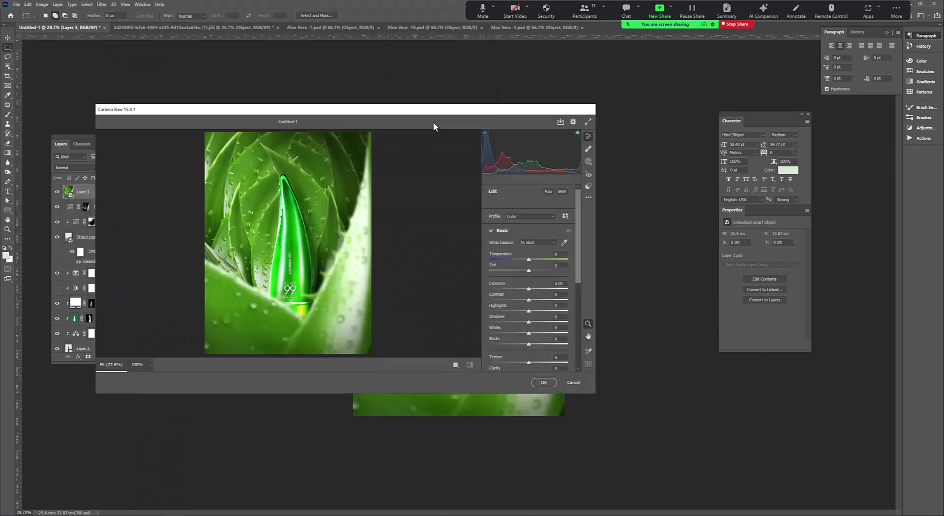
{"action": "left_click_drag", "start_coordinate": [641, 401], "coordinate": [792, 482]}
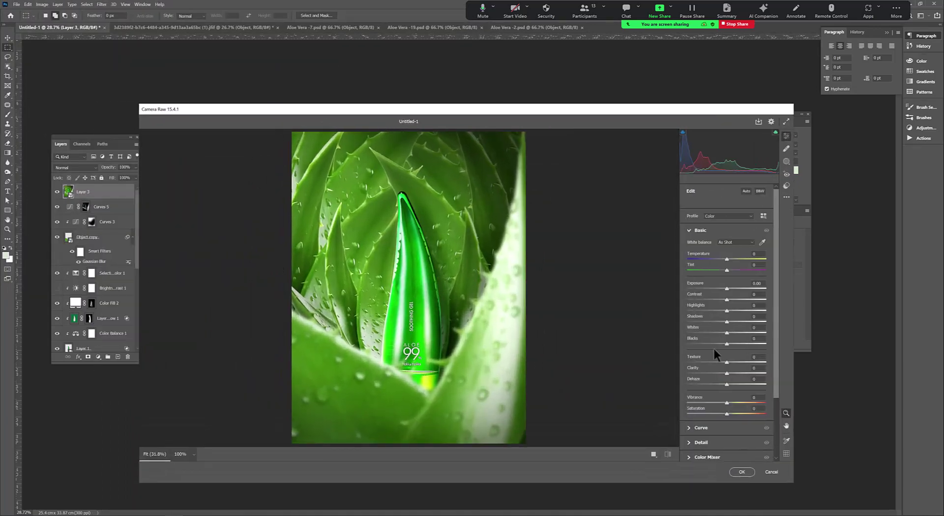
{"action": "left_click_drag", "start_coordinate": [726, 270], "coordinate": [733, 314]}
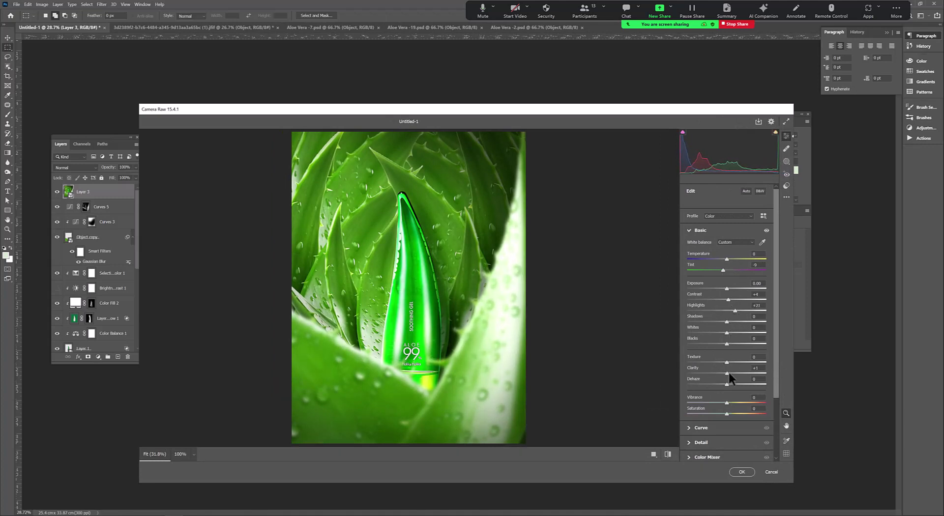
{"action": "left_click_drag", "start_coordinate": [726, 415], "coordinate": [733, 415]}
Step: Shift the Greens hue in the Camera Raw colour mixer and apply the grade
{"action": "left_click", "coordinate": [744, 435]}
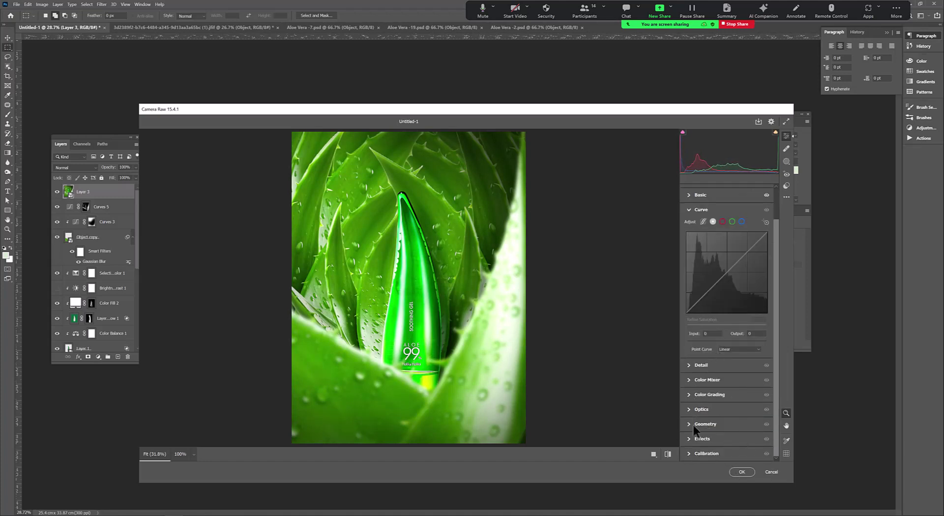
{"action": "scroll", "coordinate": [693, 344], "scroll_direction": "up", "scroll_amount": 2}
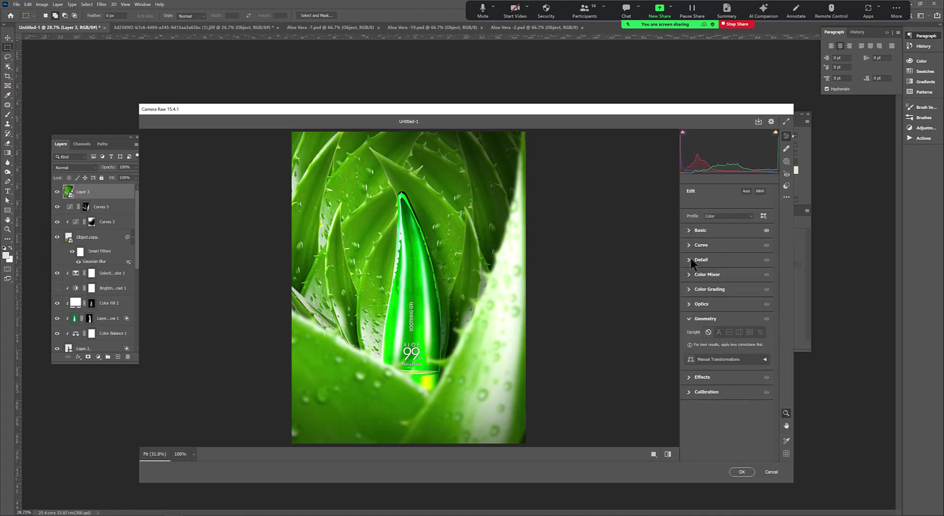
{"action": "left_click", "coordinate": [689, 231]}
{"action": "scroll", "coordinate": [698, 393], "scroll_direction": "down", "scroll_amount": 3}
{"action": "left_click", "coordinate": [701, 431]}
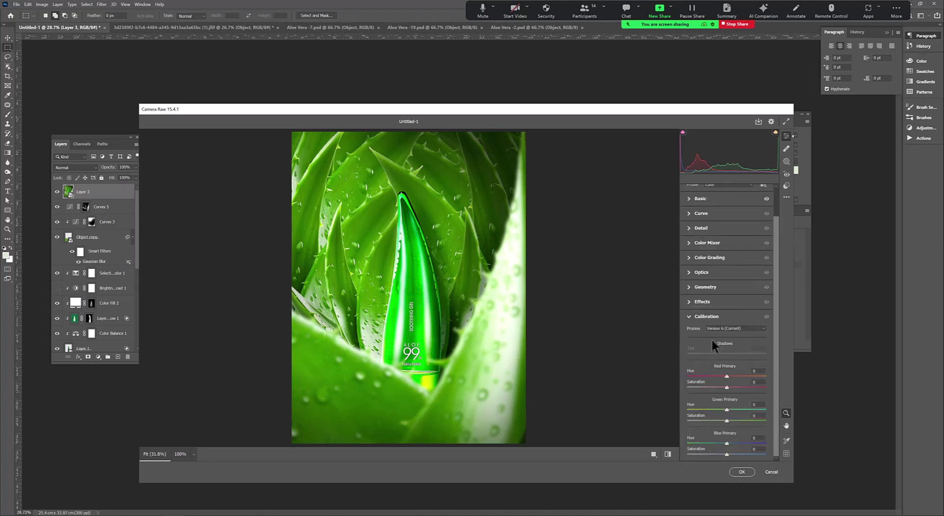
{"action": "scroll", "coordinate": [692, 301], "scroll_direction": "up", "scroll_amount": 2}
{"action": "left_click", "coordinate": [688, 276]}
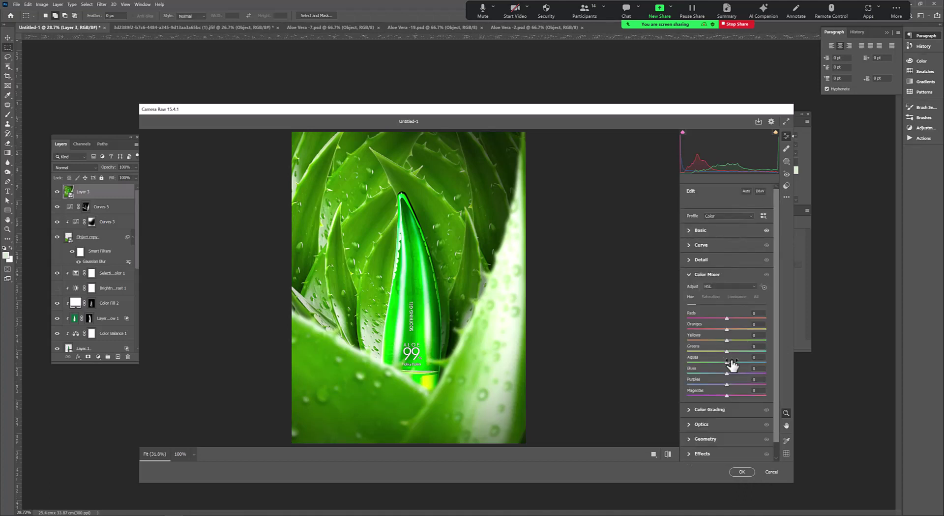
{"action": "left_click_drag", "start_coordinate": [727, 352], "coordinate": [723, 350]}
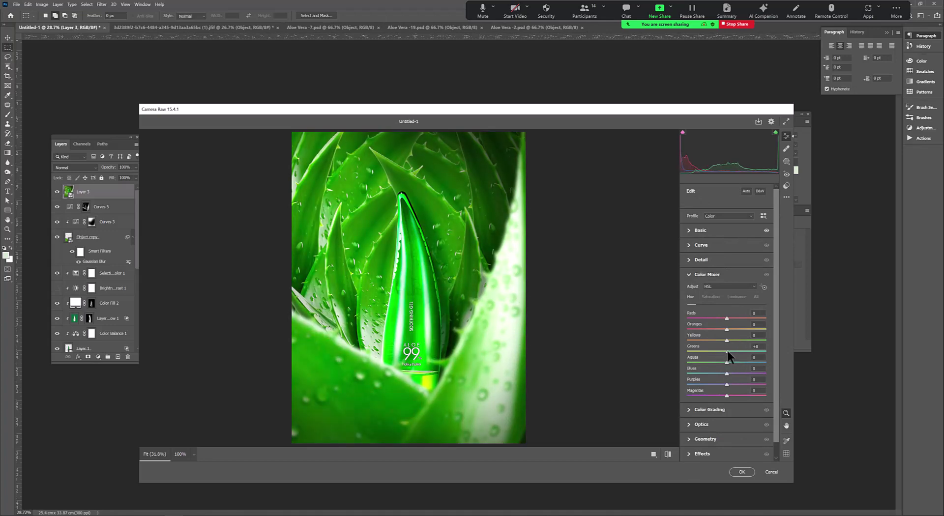
{"action": "left_click", "coordinate": [742, 472]}
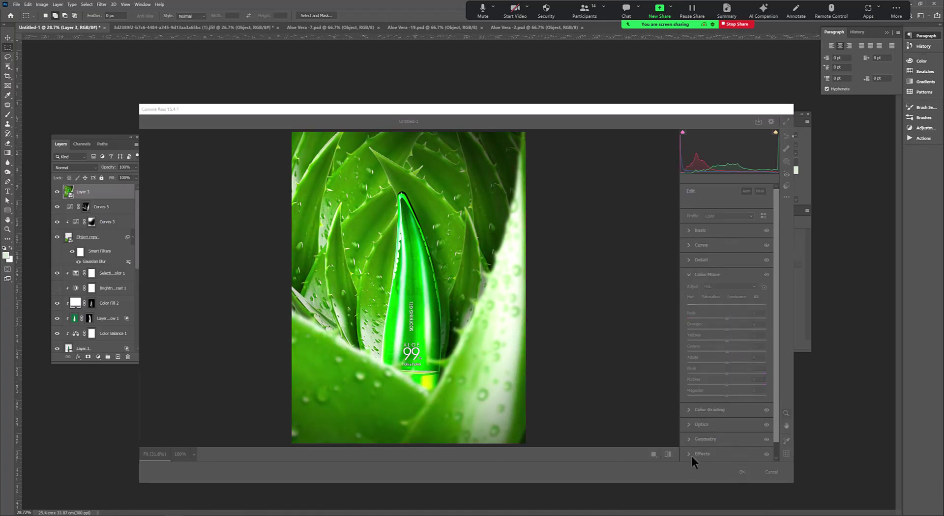
{"action": "left_click", "coordinate": [483, 347]}
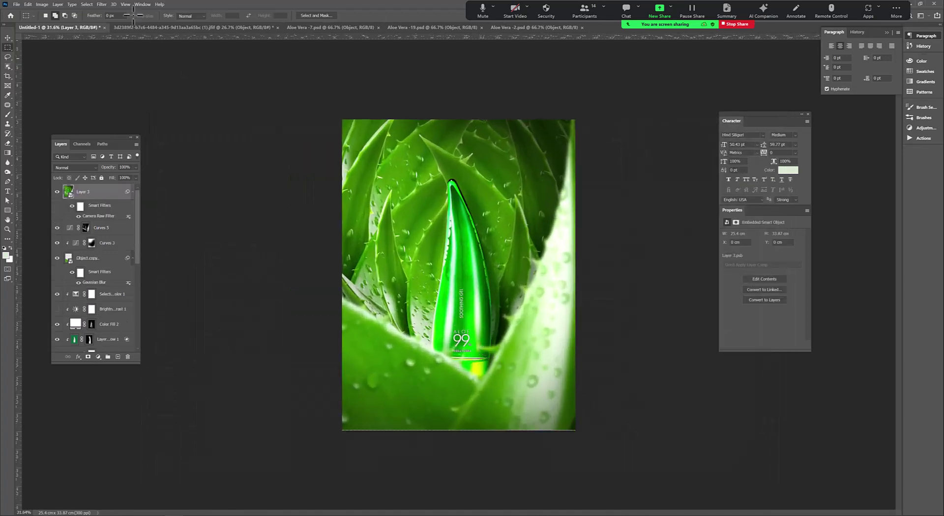
Step: Add a small amount of grain to Layer 3 with an Add Noise smart filter
{"action": "left_click", "coordinate": [102, 4]}
{"action": "mouse_move", "coordinate": [110, 140]}
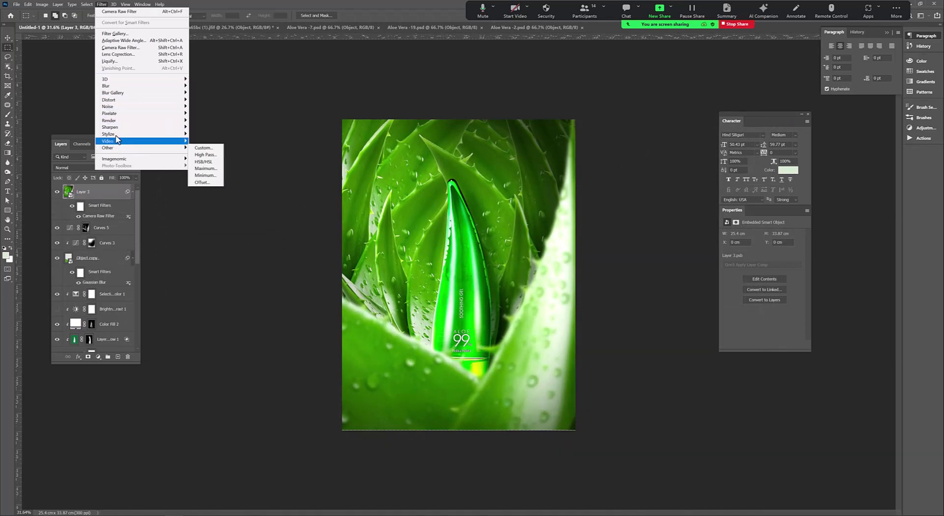
{"action": "left_click", "coordinate": [204, 107]}
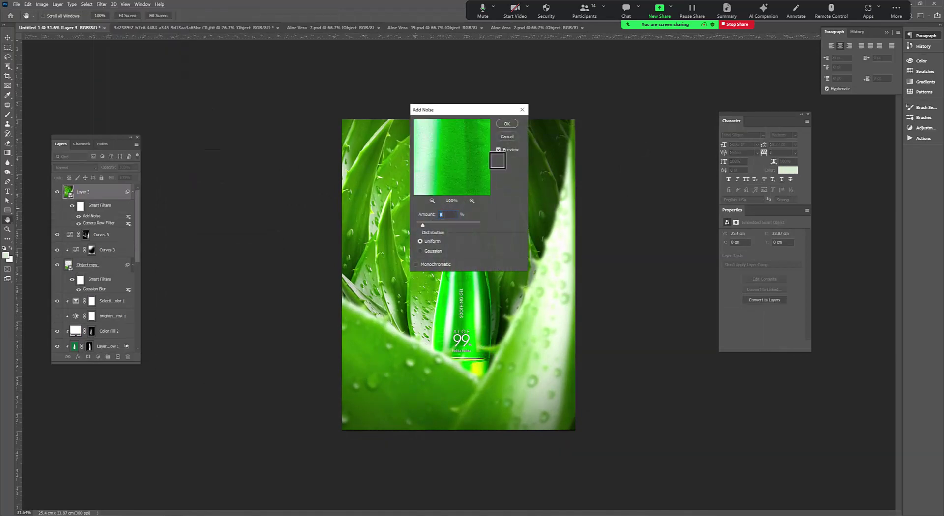
{"action": "left_click", "coordinate": [507, 123]}
{"action": "scroll", "coordinate": [442, 335], "scroll_direction": "up", "scroll_amount": 2}
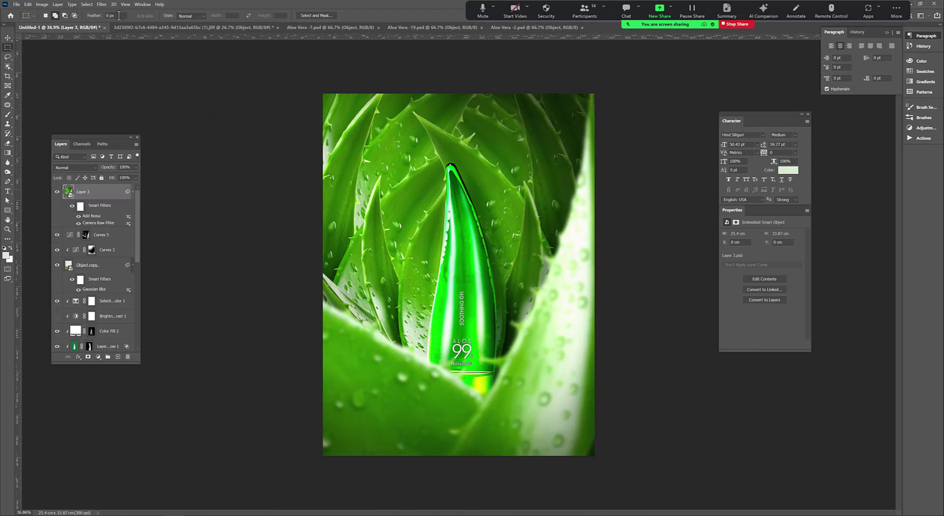
{"action": "left_click", "coordinate": [87, 4]}
{"action": "left_click", "coordinate": [101, 4]}
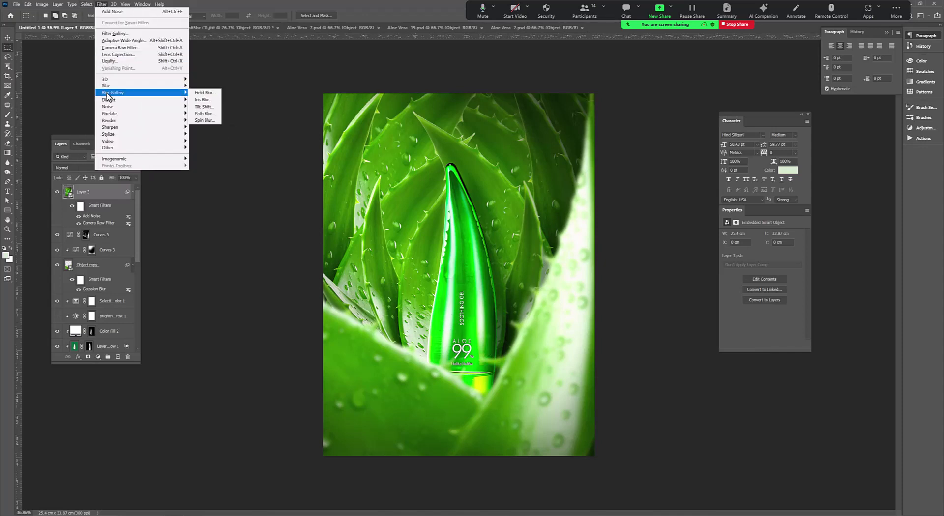
{"action": "mouse_move", "coordinate": [111, 127]}
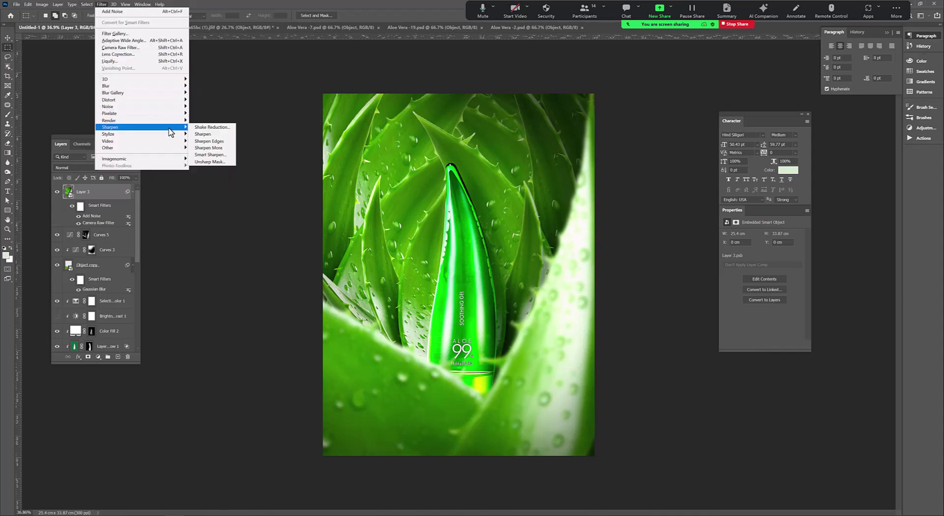
Step: Apply Unsharp Mask to Layer 3, refining it to Amount 47%, Radius 3.0 px, Threshold 19
{"action": "left_click", "coordinate": [211, 162]}
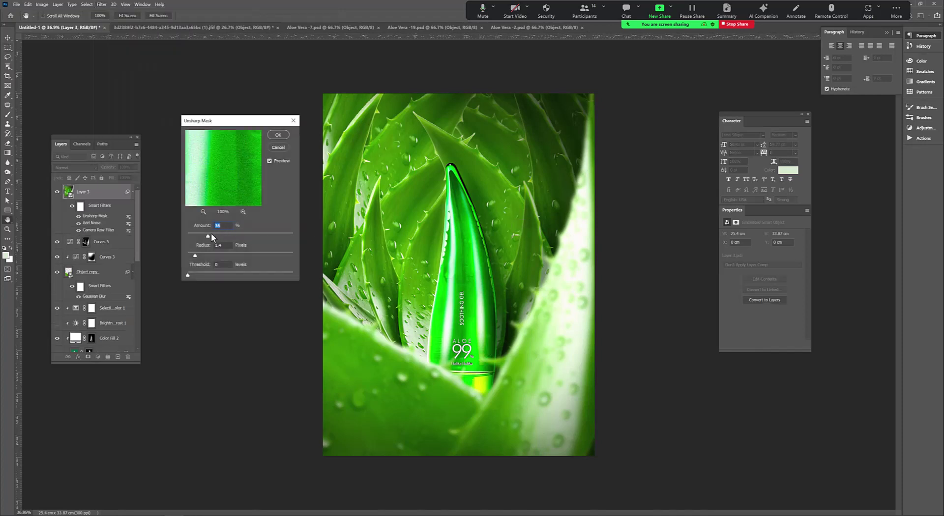
{"action": "left_click_drag", "start_coordinate": [209, 234], "coordinate": [219, 238]}
{"action": "left_click_drag", "start_coordinate": [246, 120], "coordinate": [280, 106]}
{"action": "left_click", "coordinate": [237, 197]}
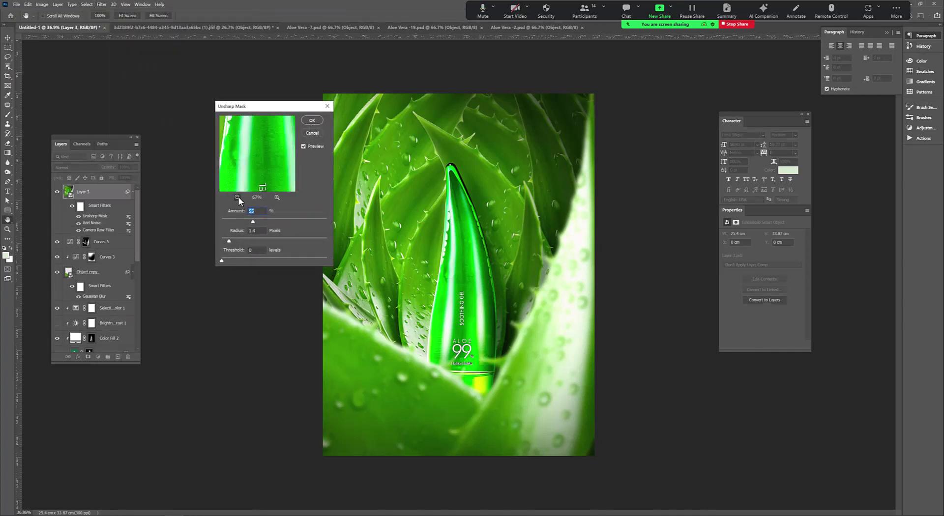
{"action": "left_click_drag", "start_coordinate": [253, 222], "coordinate": [271, 224]}
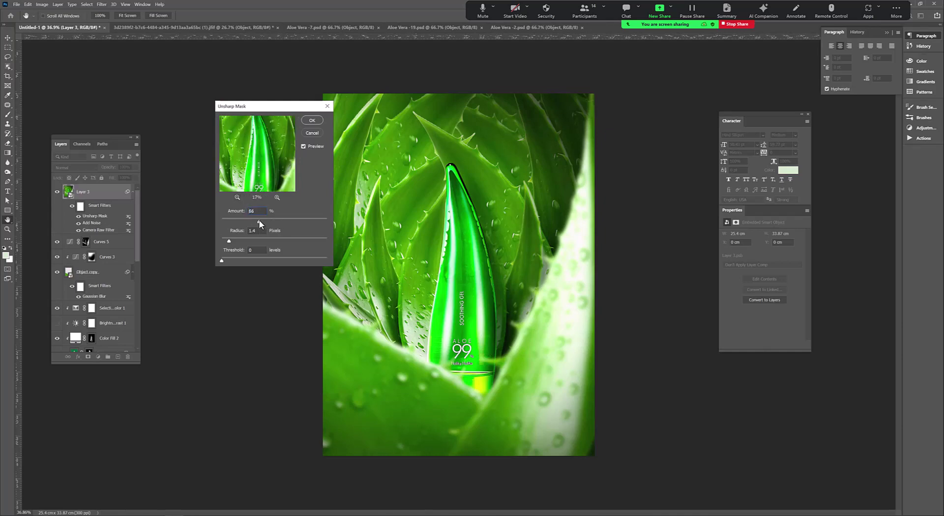
{"action": "left_click", "coordinate": [312, 120]}
{"action": "scroll", "coordinate": [447, 232], "scroll_direction": "up", "scroll_amount": 1}
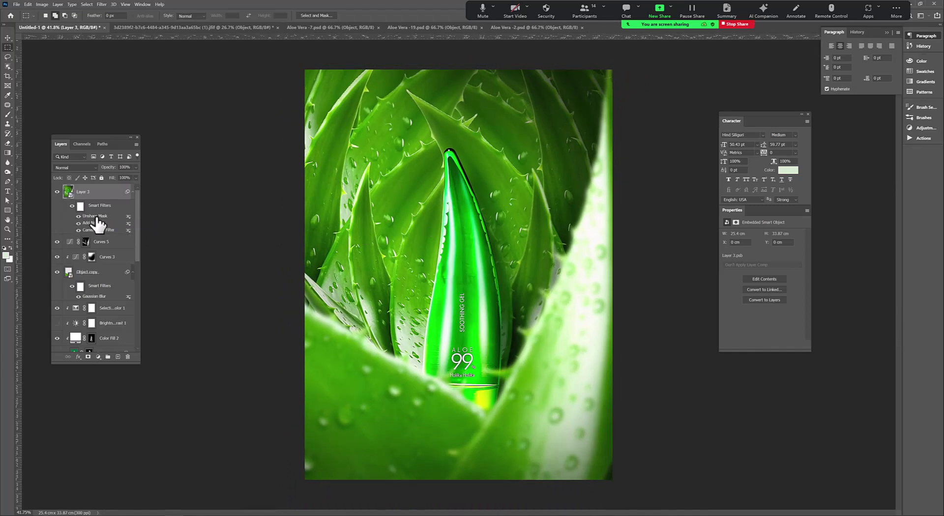
{"action": "double_click", "coordinate": [96, 217]}
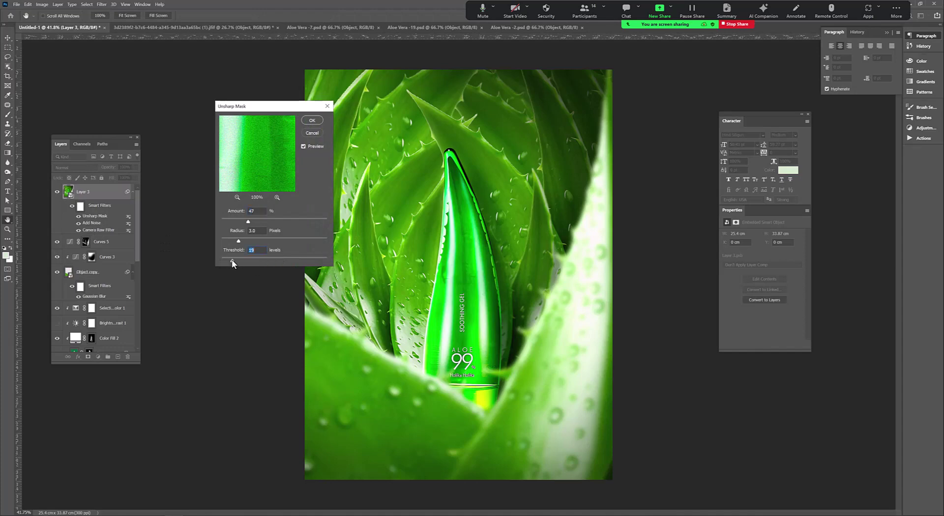
{"action": "left_click", "coordinate": [312, 120]}
{"action": "scroll", "coordinate": [427, 241], "scroll_direction": "down", "scroll_amount": 1}
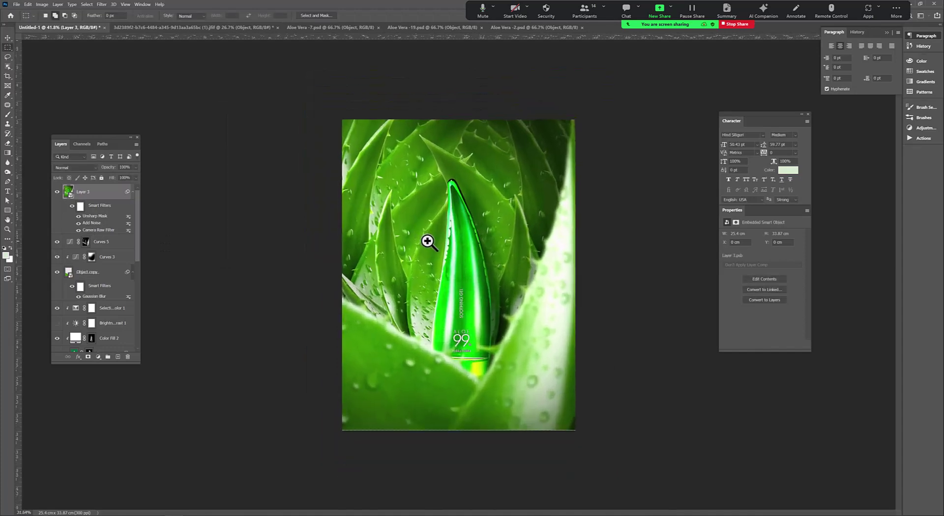
{"action": "scroll", "coordinate": [549, 321], "scroll_direction": "up", "scroll_amount": 1}
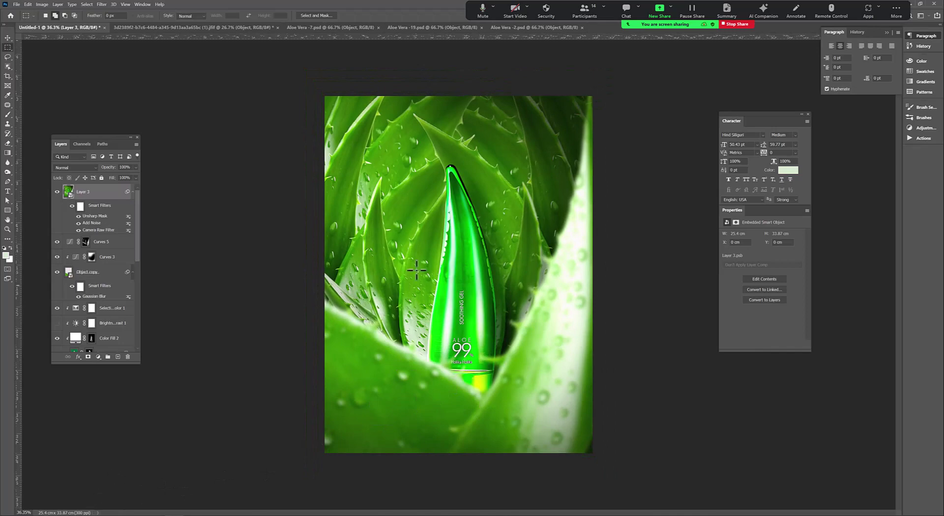
{"action": "scroll", "coordinate": [541, 205], "scroll_direction": "up", "scroll_amount": 3}
{"action": "left_click_drag", "start_coordinate": [516, 169], "coordinate": [517, 239]}
{"action": "left_click", "coordinate": [8, 66]}
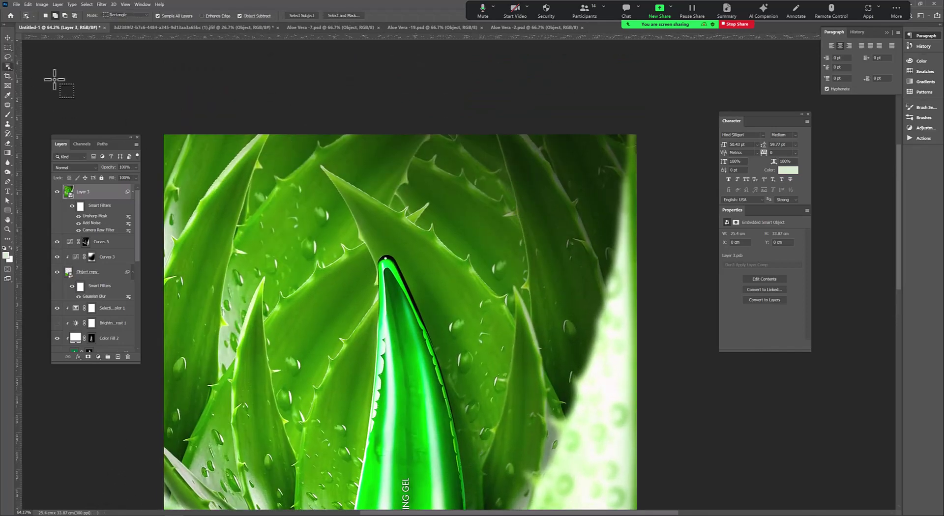
{"action": "left_click_drag", "start_coordinate": [582, 293], "coordinate": [621, 395]}
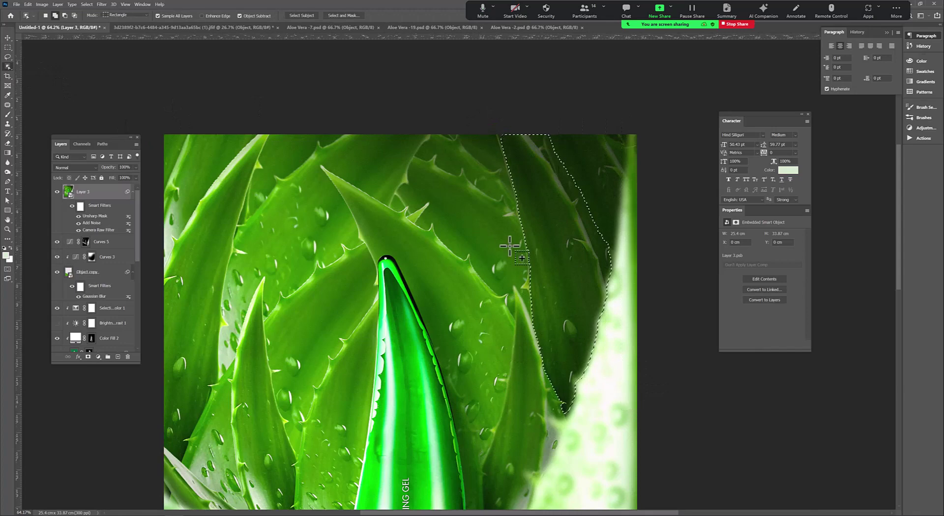
{"action": "left_click", "coordinate": [7, 115]}
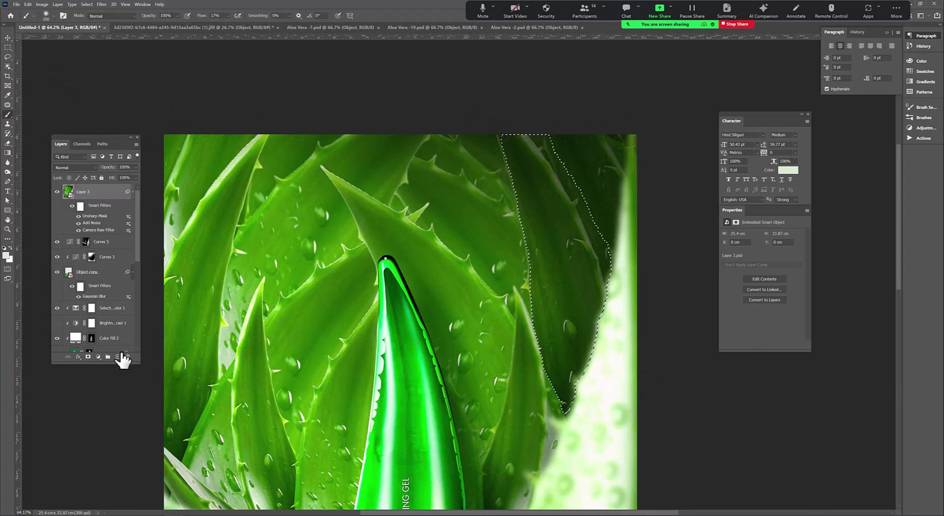
{"action": "left_click", "coordinate": [118, 357]}
{"action": "key", "text": "bracketright"}
{"action": "key", "text": "bracketright"}
{"action": "key", "text": "bracketright"}
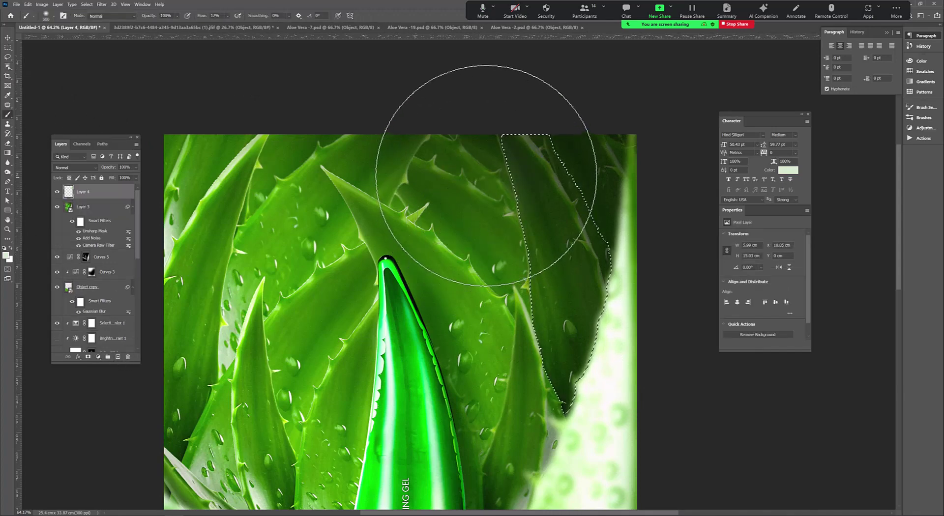
{"action": "key", "text": "ctrl+d"}
{"action": "left_click_drag", "start_coordinate": [474, 274], "coordinate": [538, 156]}
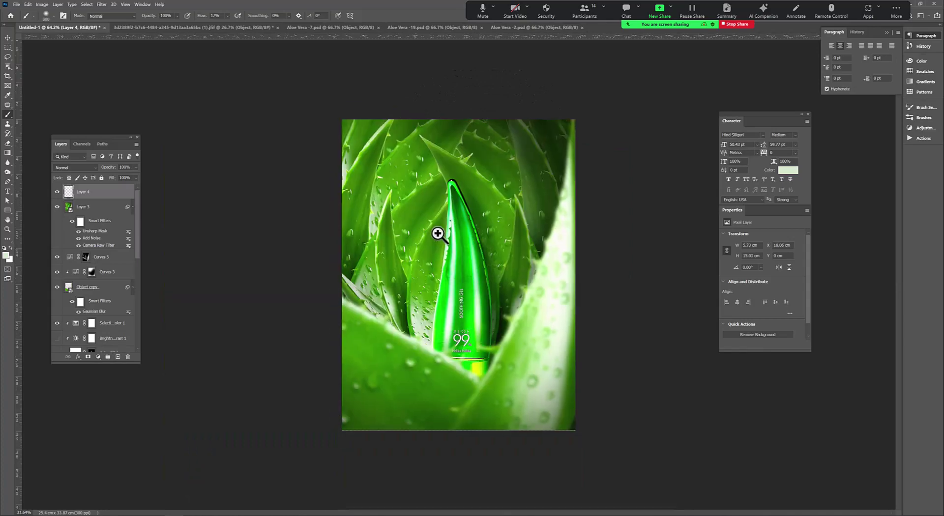
{"action": "scroll", "coordinate": [539, 156], "scroll_direction": "down", "scroll_amount": 3}
{"action": "scroll", "coordinate": [518, 188], "scroll_direction": "up", "scroll_amount": 3}
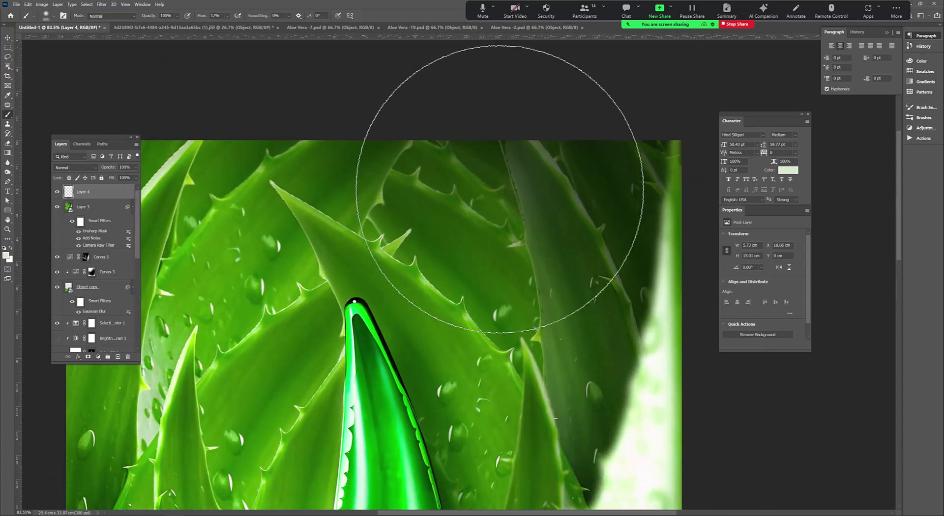
{"action": "left_click", "coordinate": [57, 192]}
{"action": "scroll", "coordinate": [338, 226], "scroll_direction": "down", "scroll_amount": 3}
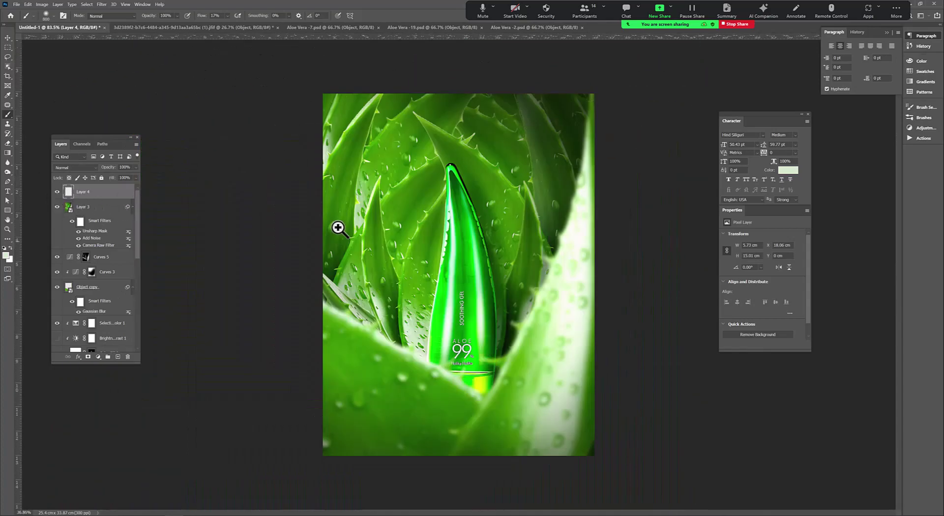
{"action": "scroll", "coordinate": [523, 203], "scroll_direction": "up", "scroll_amount": 1}
{"action": "scroll", "coordinate": [475, 218], "scroll_direction": "up", "scroll_amount": 3}
{"action": "scroll", "coordinate": [475, 218], "scroll_direction": "down", "scroll_amount": 1}
{"action": "scroll", "coordinate": [506, 179], "scroll_direction": "down", "scroll_amount": 2}
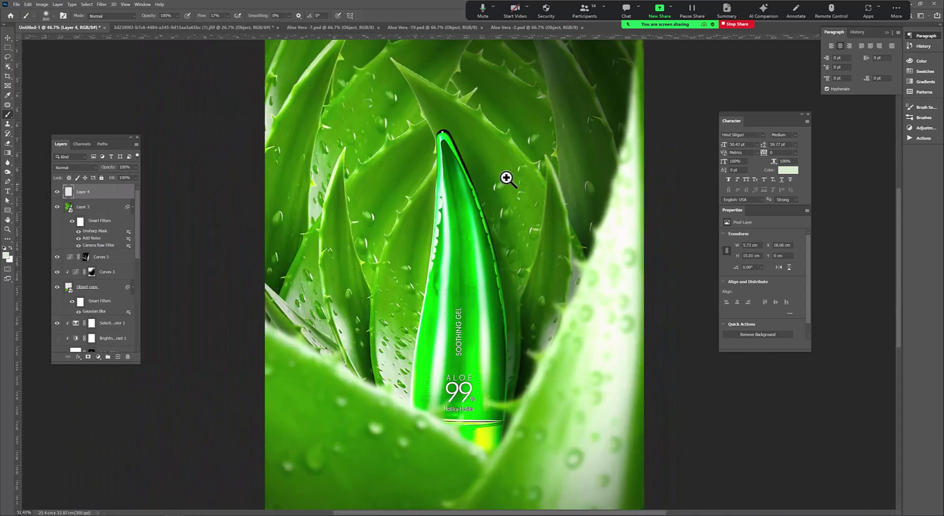
{"action": "scroll", "coordinate": [499, 175], "scroll_direction": "up", "scroll_amount": 2}
{"action": "scroll", "coordinate": [540, 183], "scroll_direction": "up", "scroll_amount": 2}
{"action": "scroll", "coordinate": [540, 183], "scroll_direction": "up", "scroll_amount": 1}
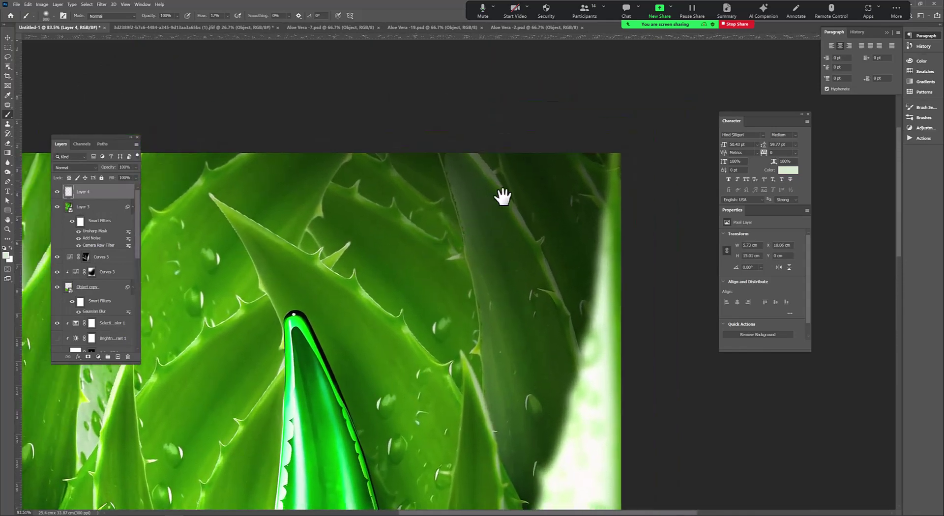
{"action": "key", "text": "v"}
{"action": "key", "text": "Delete"}
Step: Select the dark leaf right of the bottle, trim it with the Lasso, and feather 0.4 px
{"action": "left_click", "coordinate": [7, 66]}
{"action": "scroll", "coordinate": [452, 226], "scroll_direction": "down", "scroll_amount": 3}
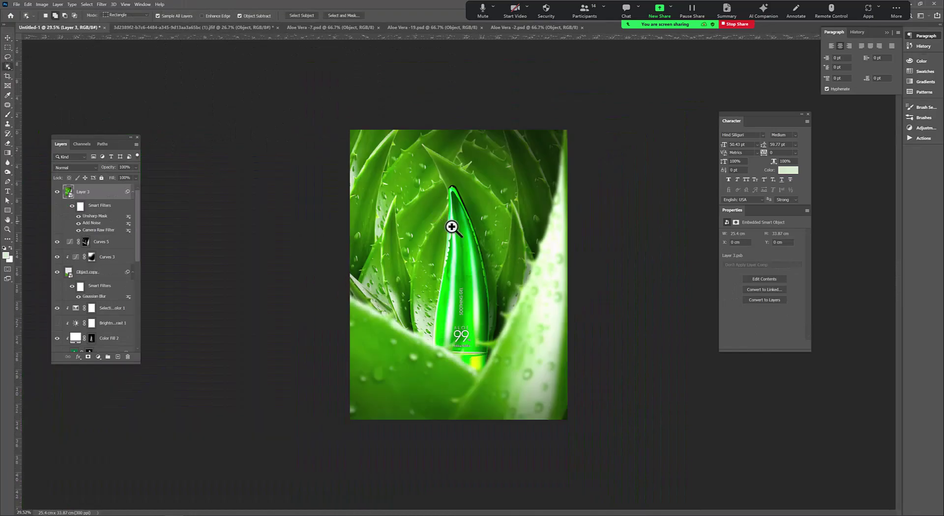
{"action": "scroll", "coordinate": [491, 187], "scroll_direction": "up", "scroll_amount": 2}
{"action": "left_click_drag", "start_coordinate": [523, 149], "coordinate": [586, 392]}
{"action": "scroll", "coordinate": [581, 386], "scroll_direction": "up", "scroll_amount": 3}
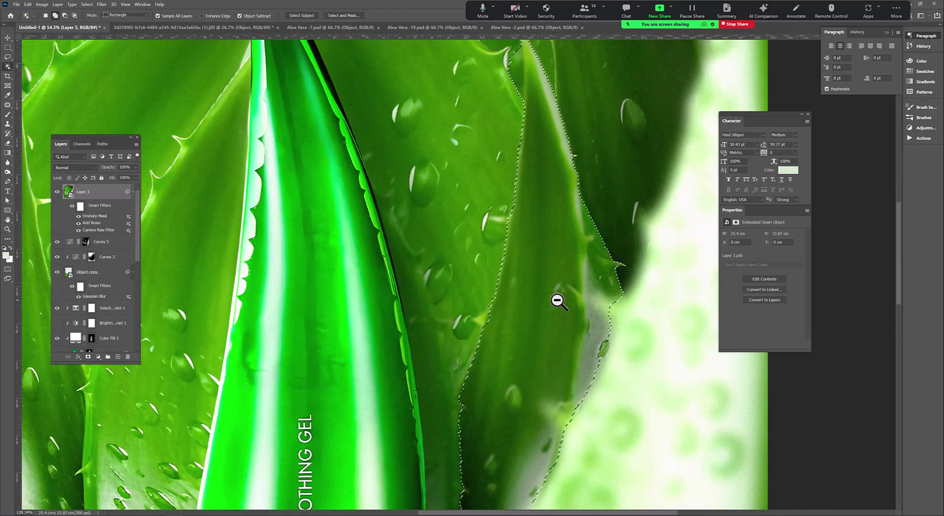
{"action": "scroll", "coordinate": [558, 299], "scroll_direction": "up", "scroll_amount": 2}
{"action": "key", "text": "l"}
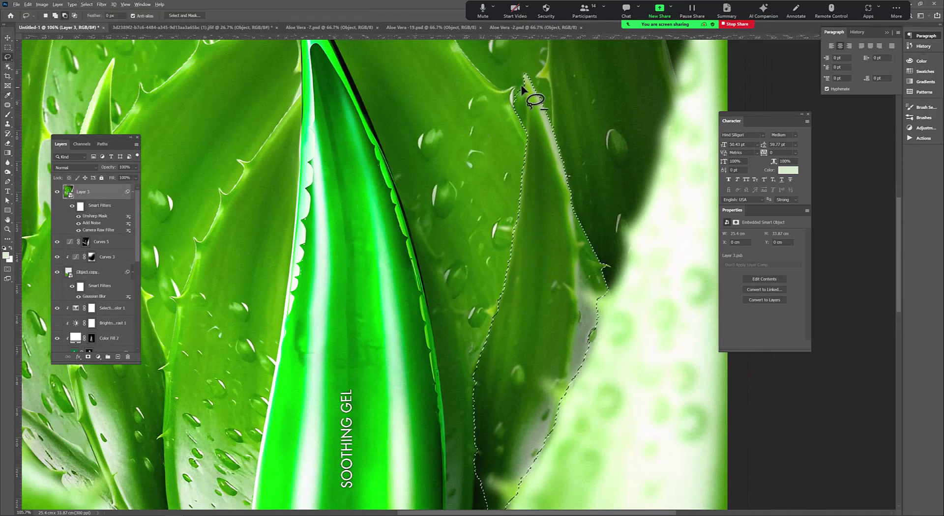
{"action": "left_click_drag", "start_coordinate": [527, 95], "coordinate": [530, 88]}
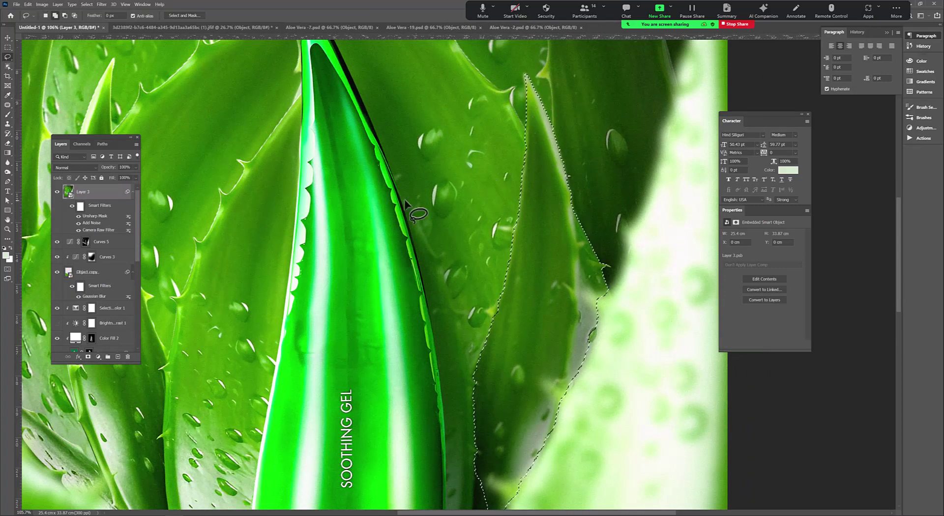
{"action": "key", "text": "shift+F6"}
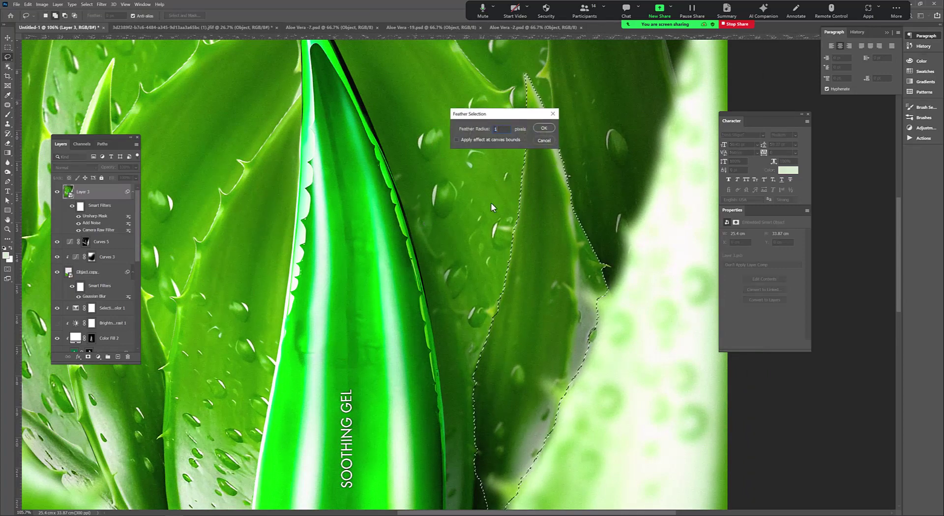
{"action": "left_click", "coordinate": [544, 128]}
Step: Fill the leaf selection on a new layer with a white-to-transparent gradient
{"action": "key", "text": "g"}
{"action": "left_click", "coordinate": [57, 15]}
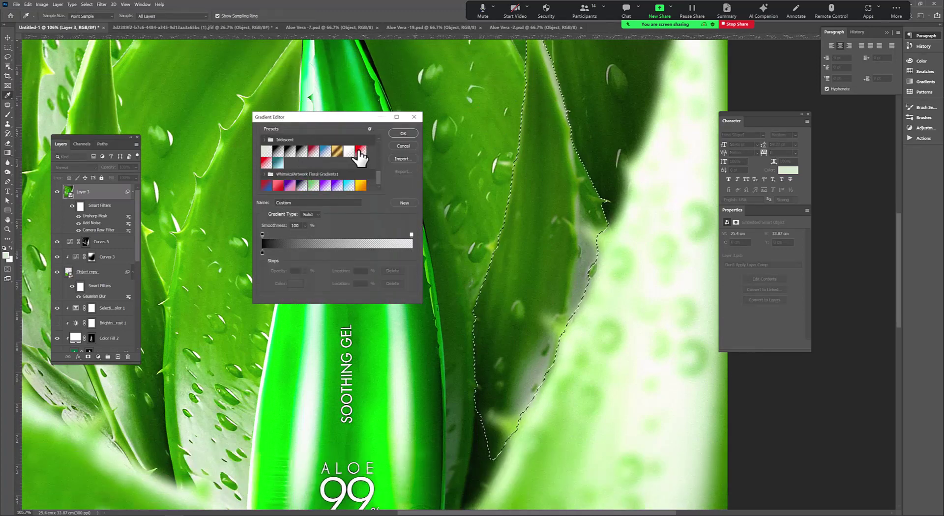
{"action": "left_click", "coordinate": [350, 151]}
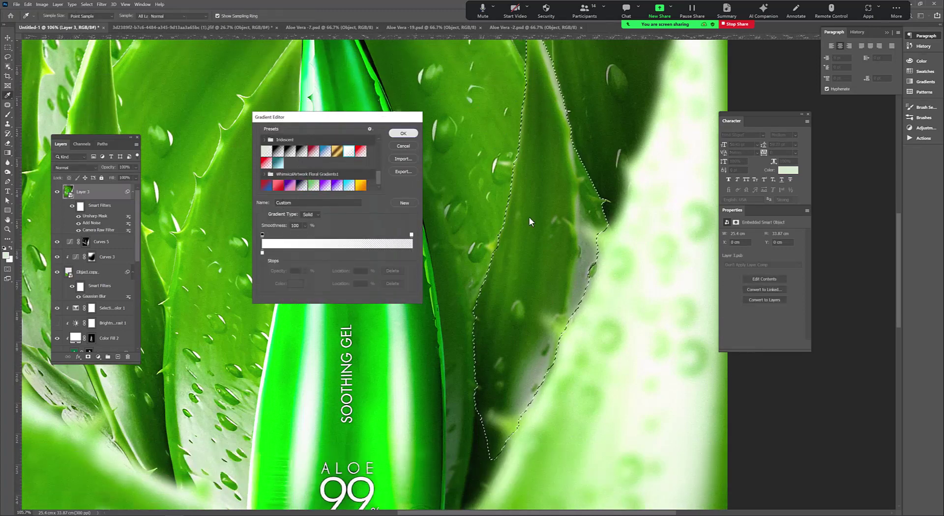
{"action": "key", "text": "Return"}
{"action": "left_click", "coordinate": [118, 357]}
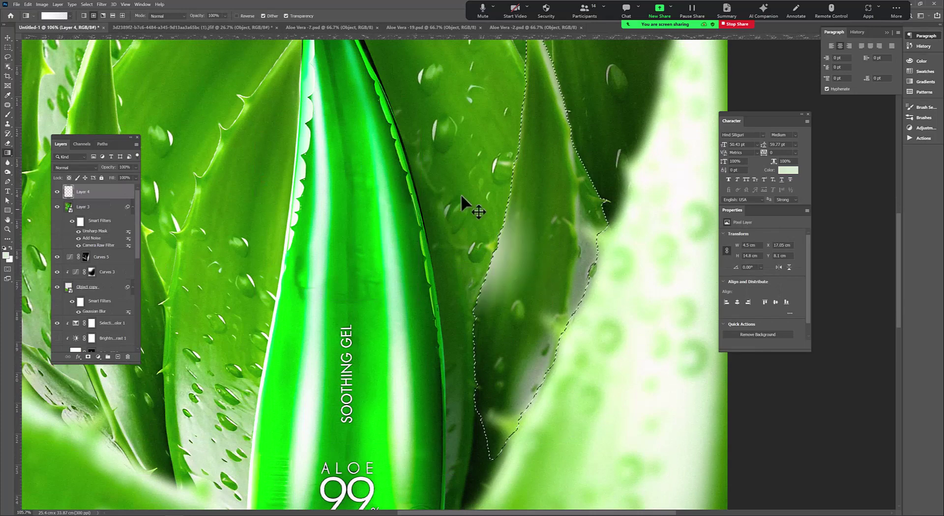
{"action": "left_click_drag", "start_coordinate": [424, 145], "coordinate": [595, 220]}
{"action": "left_click_drag", "start_coordinate": [459, 208], "coordinate": [564, 248]}
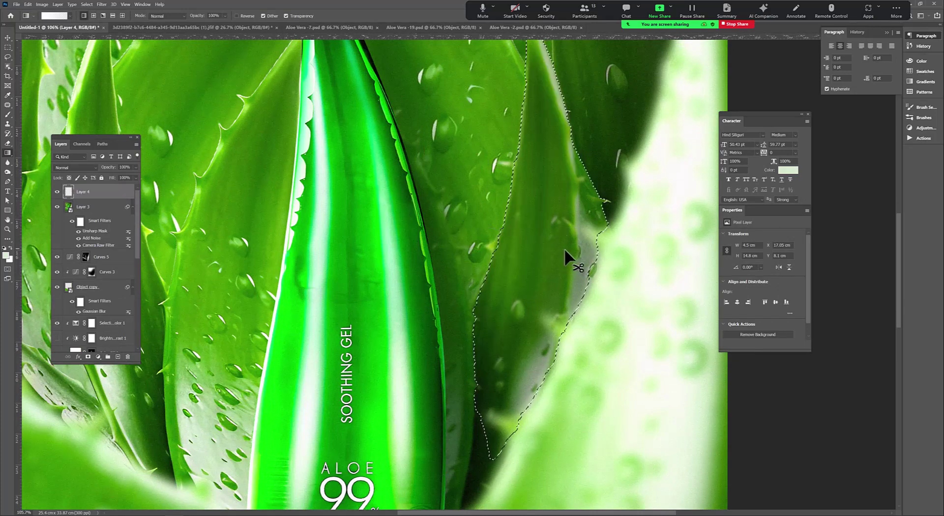
{"action": "left_click_drag", "start_coordinate": [646, 258], "coordinate": [551, 266]}
Step: Deselect and set the highlight layer's blend mode to Soft Light
{"action": "key", "text": "ctrl+0"}
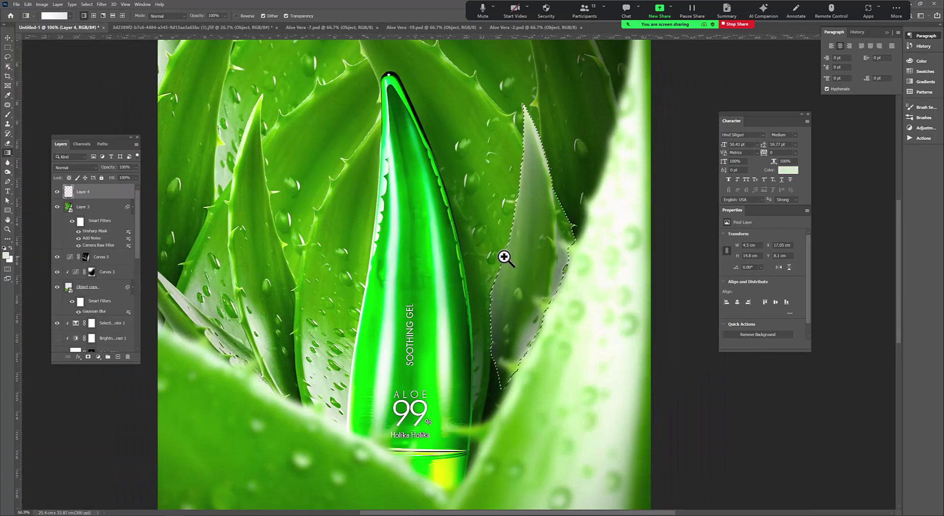
{"action": "key", "text": "ctrl+d"}
{"action": "left_click", "coordinate": [77, 168]}
Step: Set the first highlight to Soft Light and reselect the dark right-hand leaf with Object Select
{"action": "left_click", "coordinate": [78, 279]}
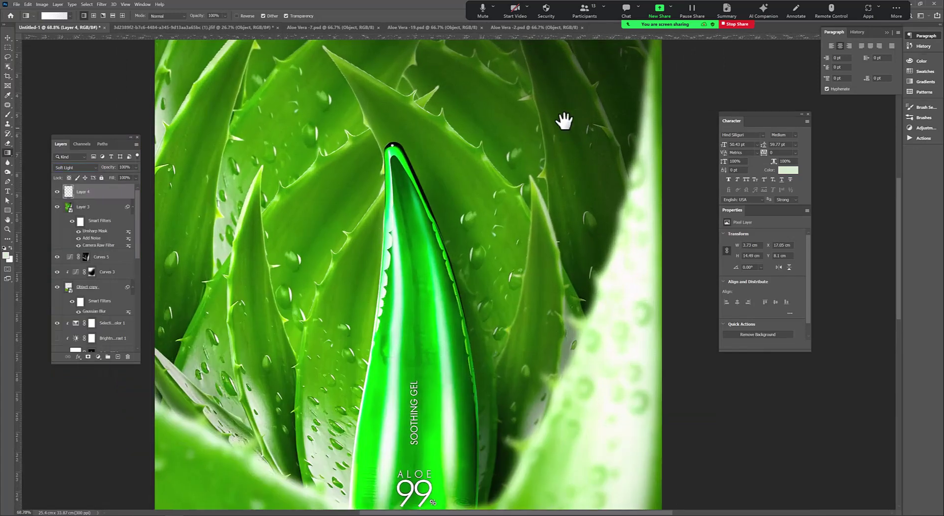
{"action": "mouse_move", "coordinate": [565, 121]}
{"action": "left_mouse_down"}
{"action": "mouse_move", "coordinate": [492, 173]}
{"action": "mouse_move", "coordinate": [264, 212]}
{"action": "left_mouse_up"}
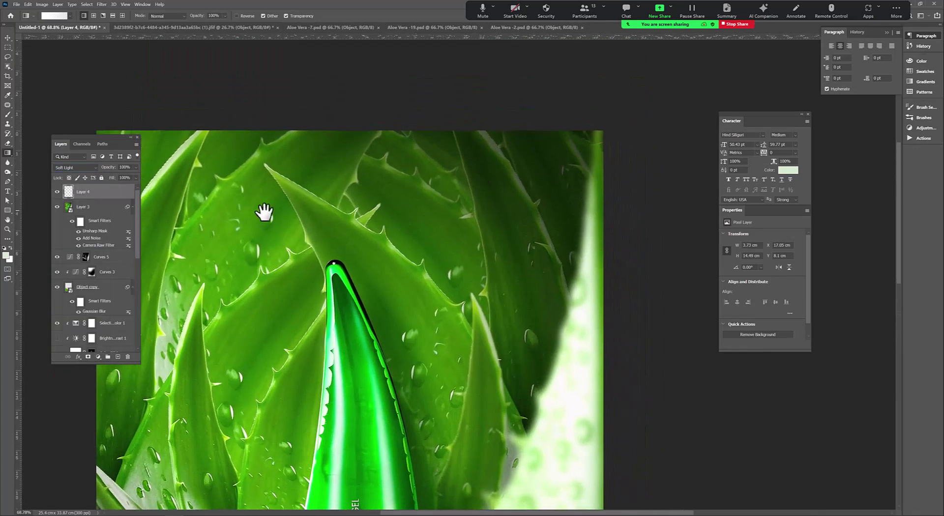
{"action": "left_click", "coordinate": [8, 66]}
{"action": "left_click_drag", "start_coordinate": [427, 105], "coordinate": [582, 453]}
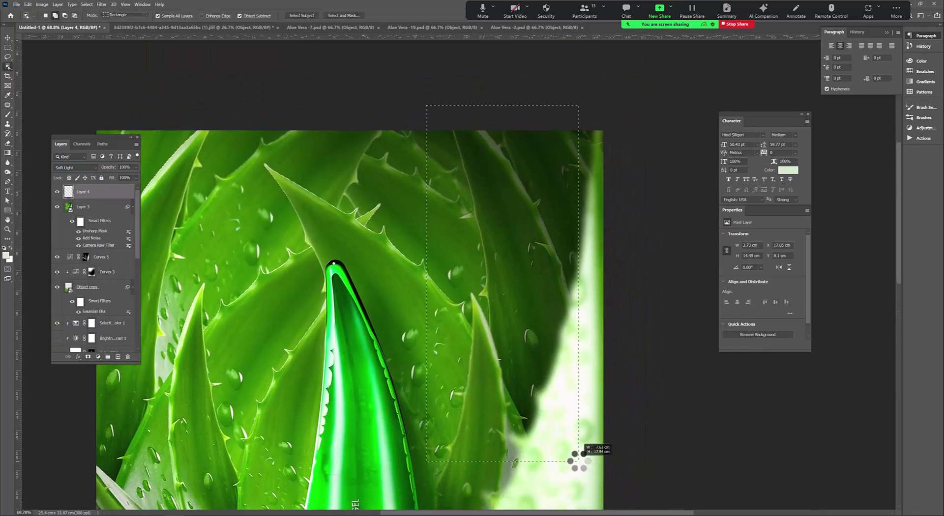
Step: On a new Layer 5, feather the leaf selection and fill it with a white gradient
{"action": "left_click", "coordinate": [117, 357]}
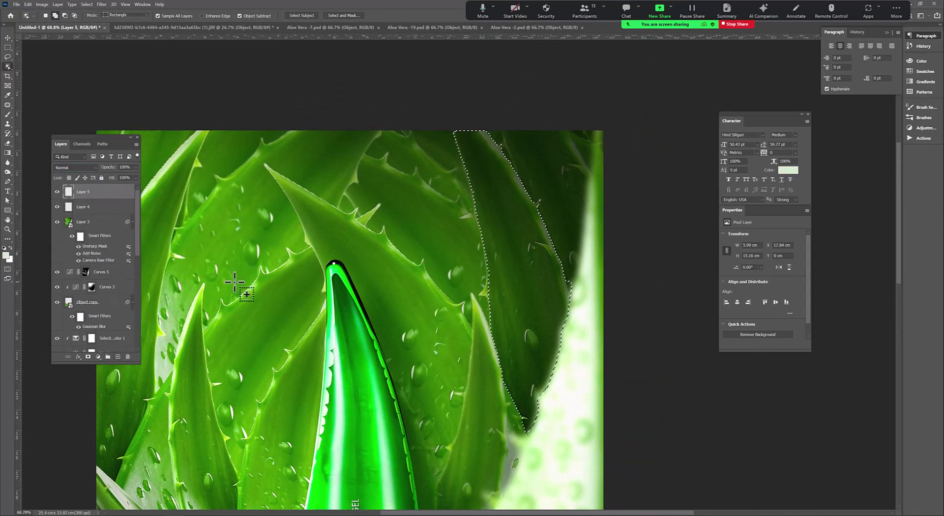
{"action": "key", "text": "shift+F6"}
{"action": "key", "text": "Return"}
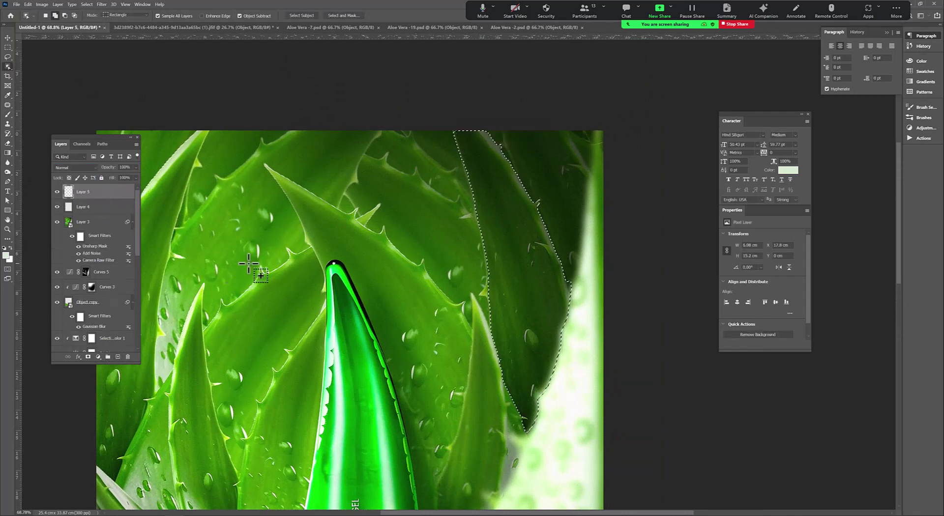
{"action": "left_click", "coordinate": [8, 153]}
{"action": "left_click_drag", "start_coordinate": [428, 281], "coordinate": [645, 267]}
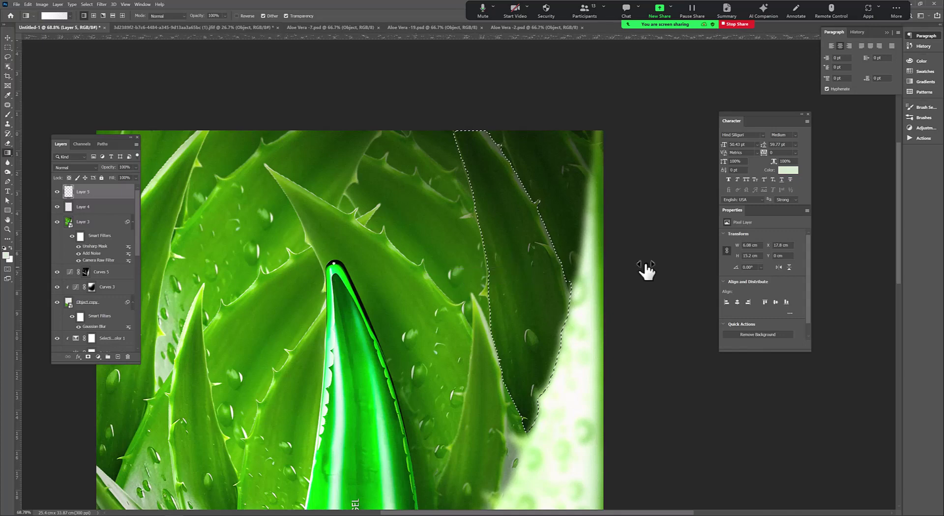
{"action": "key", "text": "ctrl+d"}
Step: Blend Layer 5 in Soft Light and toggle Layer 4 off and on to compare
{"action": "left_click", "coordinate": [81, 166]}
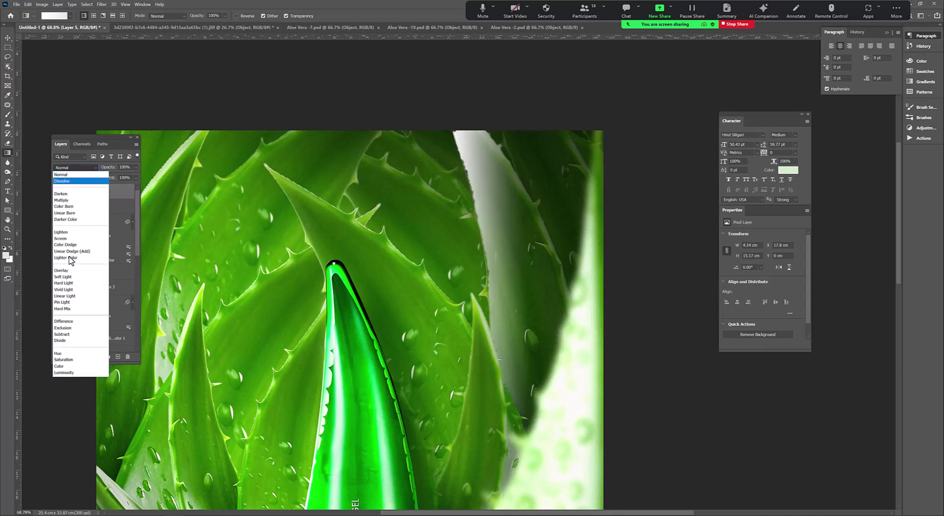
{"action": "left_click", "coordinate": [69, 277]}
{"action": "scroll", "coordinate": [462, 275], "scroll_direction": "down", "scroll_amount": 5}
{"action": "left_click", "coordinate": [57, 207]}
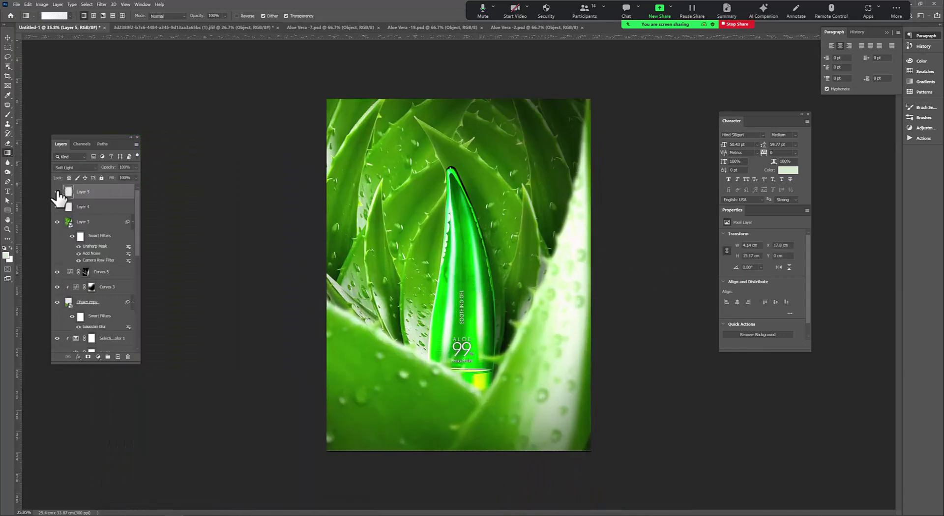
{"action": "left_click", "coordinate": [57, 207]}
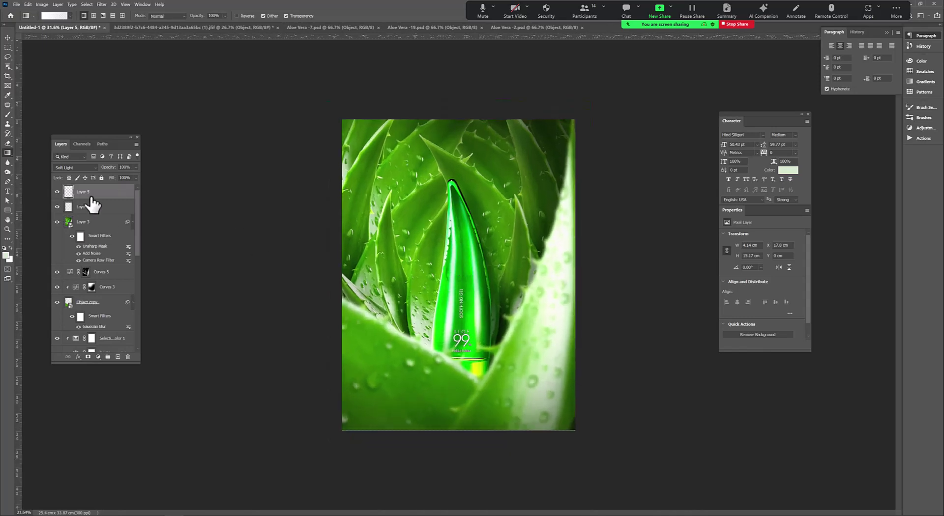
{"action": "scroll", "coordinate": [480, 272], "scroll_direction": "down", "scroll_amount": 1}
{"action": "scroll", "coordinate": [479, 272], "scroll_direction": "down", "scroll_amount": 1}
{"action": "scroll", "coordinate": [478, 270], "scroll_direction": "up", "scroll_amount": 1}
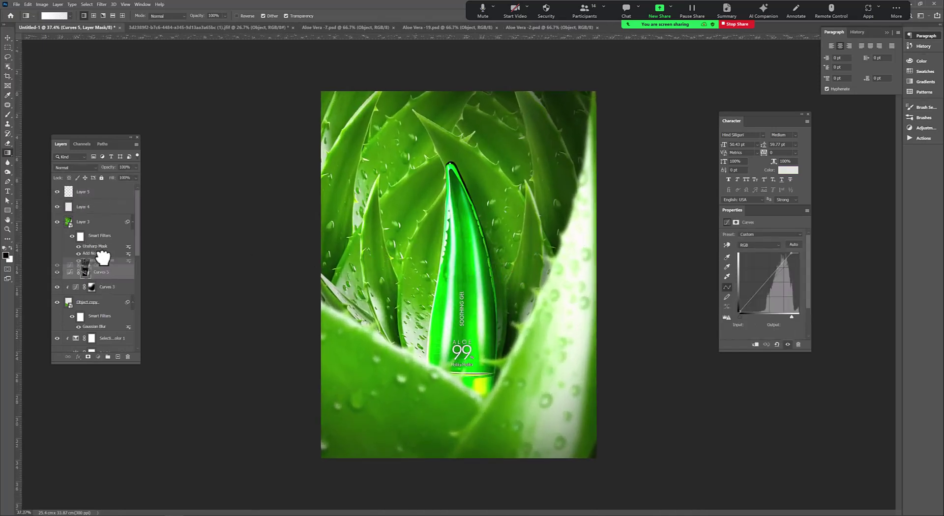
Step: Try moving Curves 5 to the top of the layer stack, then undo it
{"action": "left_click_drag", "start_coordinate": [98, 273], "coordinate": [103, 193]}
{"action": "key", "text": "ctrl+z"}
{"action": "scroll", "coordinate": [377, 274], "scroll_direction": "down", "scroll_amount": 2}
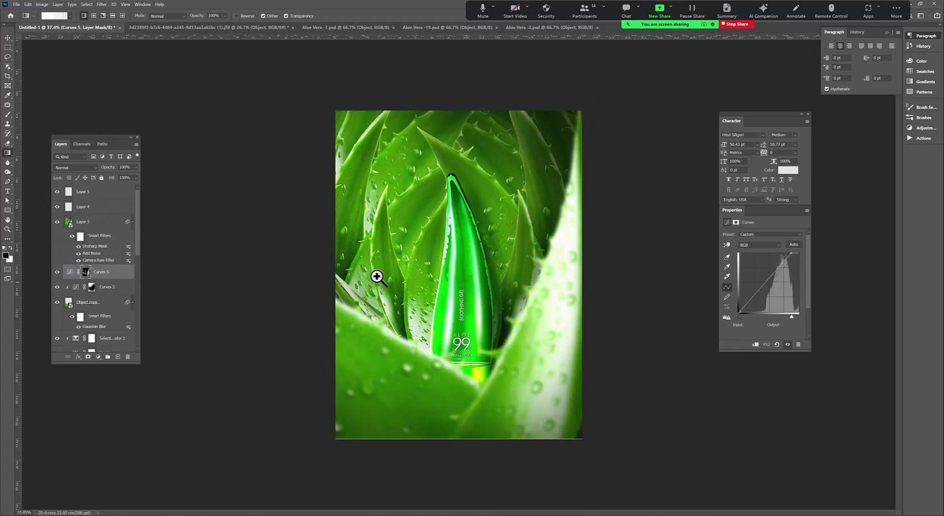
{"action": "scroll", "coordinate": [378, 274], "scroll_direction": "up", "scroll_amount": 1}
{"action": "left_click", "coordinate": [102, 4]}
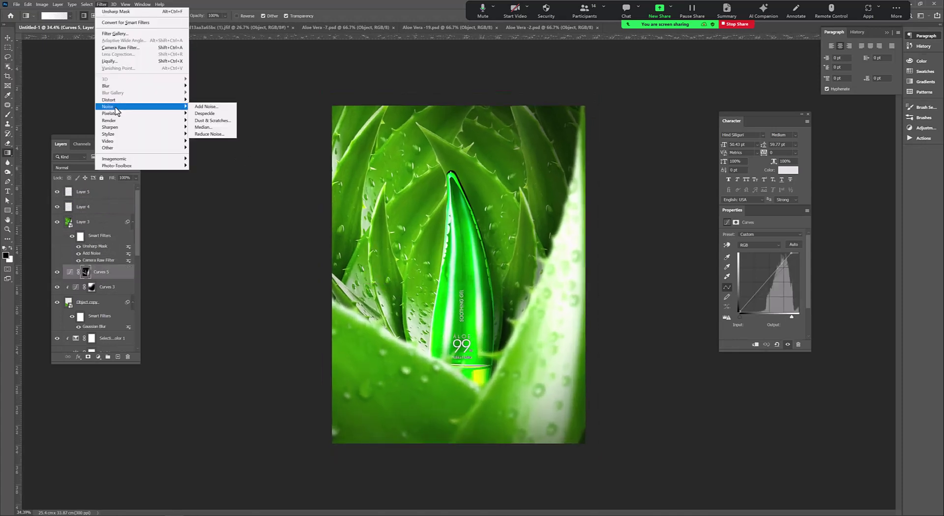
{"action": "mouse_move", "coordinate": [111, 128]}
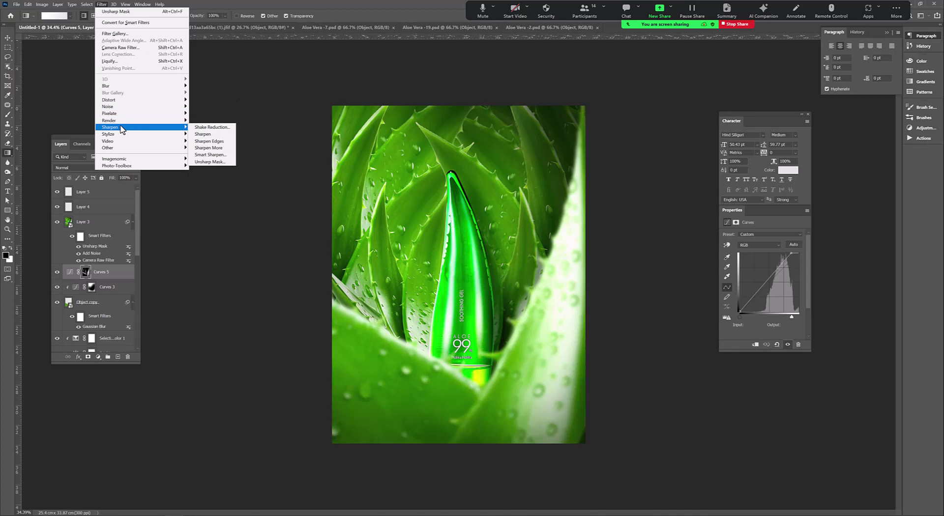
Step: Lower Layer 3's Unsharp Mask Amount to 104%, with Radius 17.1 px and Threshold 31
{"action": "left_click", "coordinate": [127, 224]}
{"action": "double_click", "coordinate": [102, 246]}
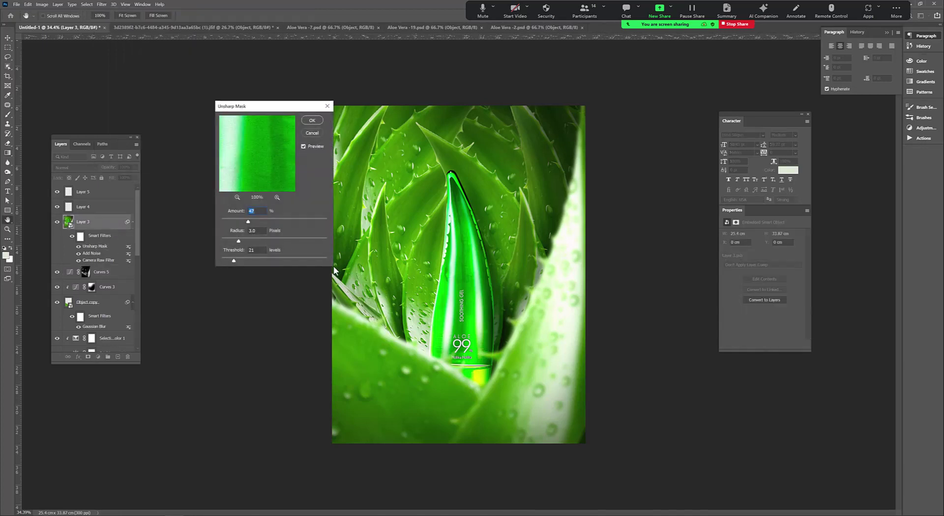
{"action": "left_click", "coordinate": [237, 198]}
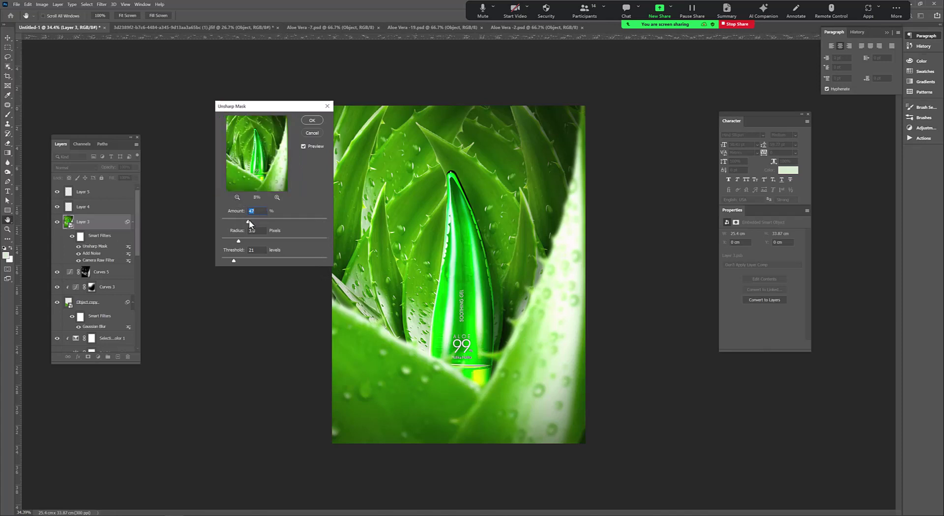
{"action": "left_click_drag", "start_coordinate": [297, 223], "coordinate": [280, 222]}
{"action": "left_click", "coordinate": [310, 121]}
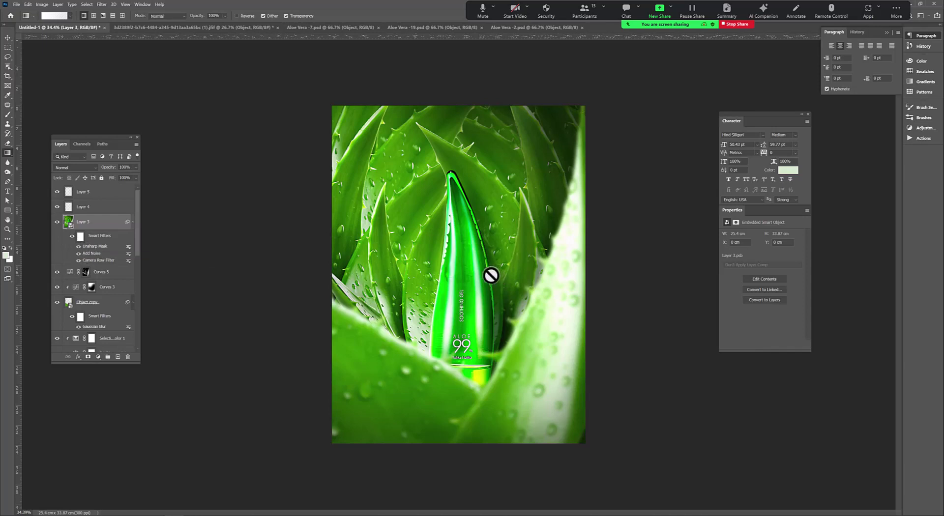
{"action": "scroll", "coordinate": [489, 270], "scroll_direction": "down", "scroll_amount": 2}
Step: Apply a Camera Raw filter with the Artistic 04 profile to Layer 3
{"action": "left_click", "coordinate": [87, 4]}
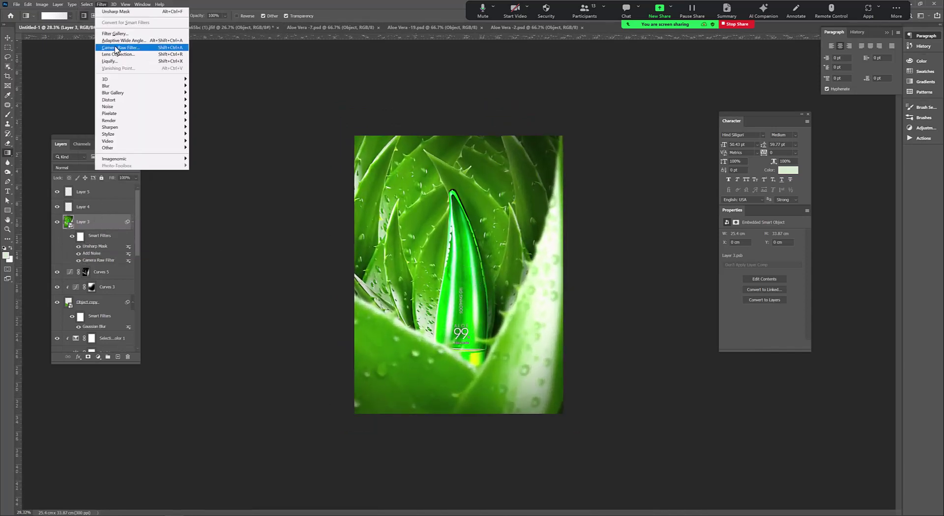
{"action": "key", "text": "Escape"}
{"action": "key", "text": "ctrl+shift+a"}
{"action": "left_click", "coordinate": [770, 213]}
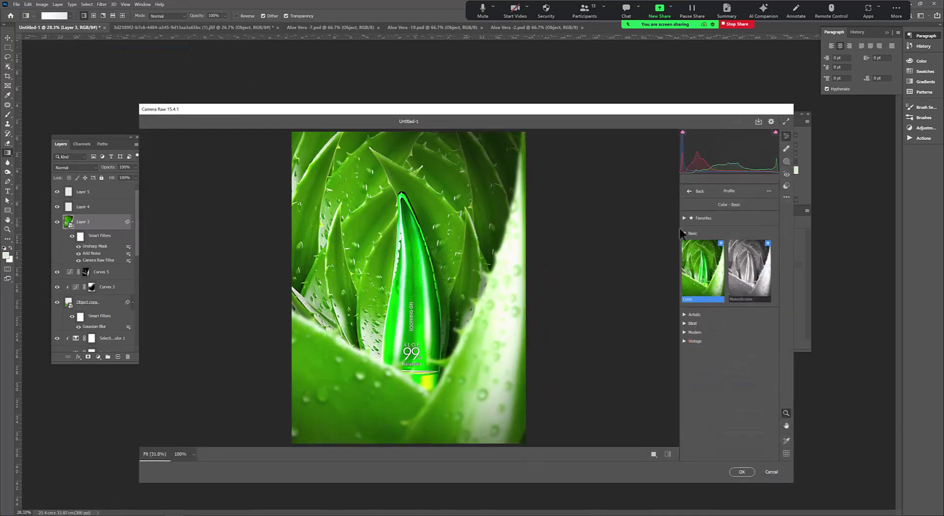
{"action": "left_click", "coordinate": [684, 315]}
{"action": "left_click", "coordinate": [754, 362]}
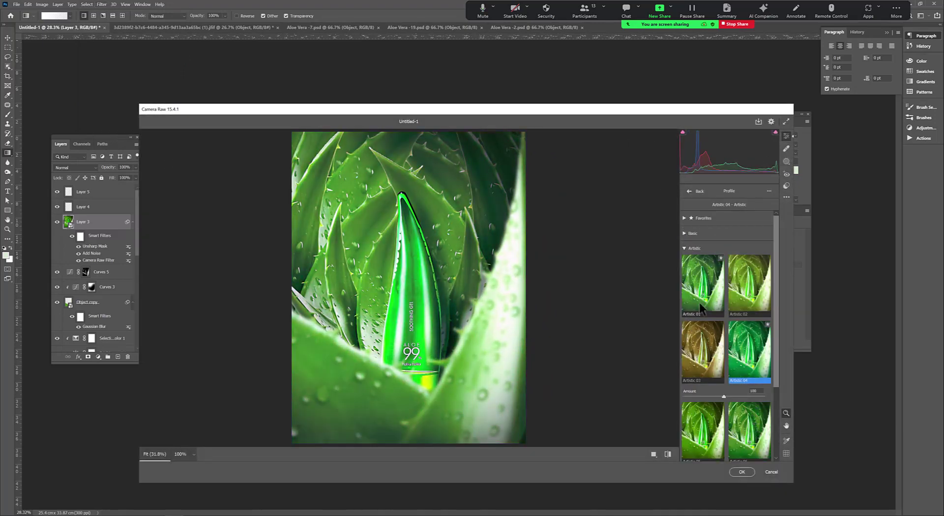
{"action": "left_click", "coordinate": [742, 472]}
Step: Add a Color Lookup adjustment layer above Layer 5
{"action": "left_click", "coordinate": [98, 192]}
{"action": "left_click", "coordinate": [98, 357]}
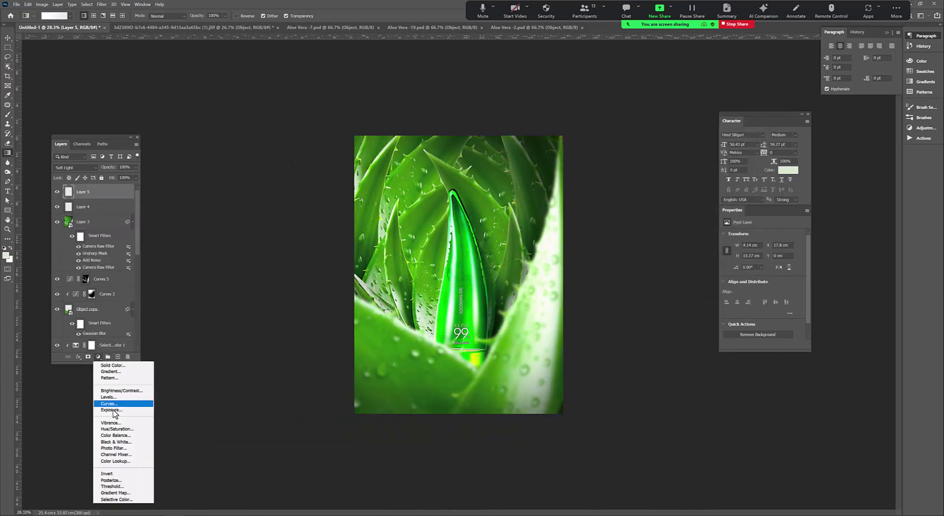
{"action": "left_click", "coordinate": [113, 455]}
{"action": "left_click", "coordinate": [779, 235]}
Step: Grade with the 3Strip.look lookup at 20% opacity, compare it, then switch to the browser
{"action": "left_click", "coordinate": [772, 270]}
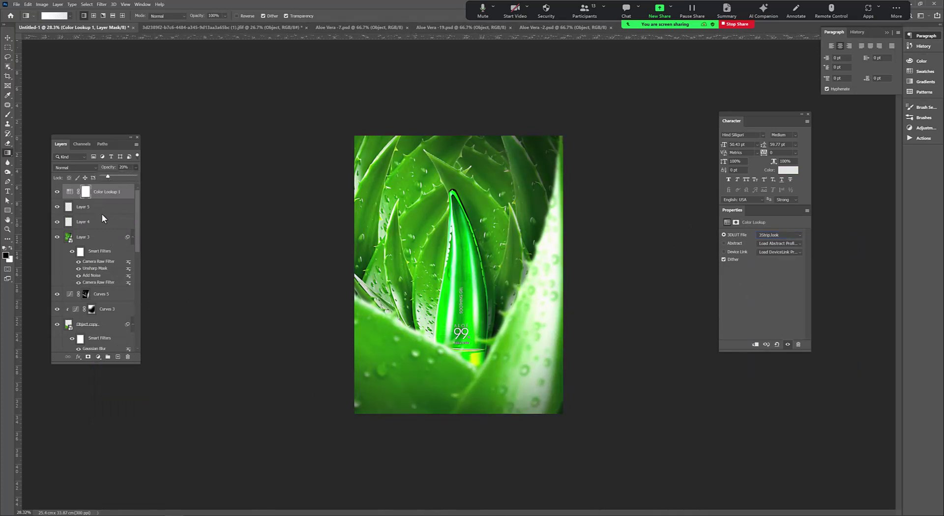
{"action": "left_click", "coordinate": [57, 192]}
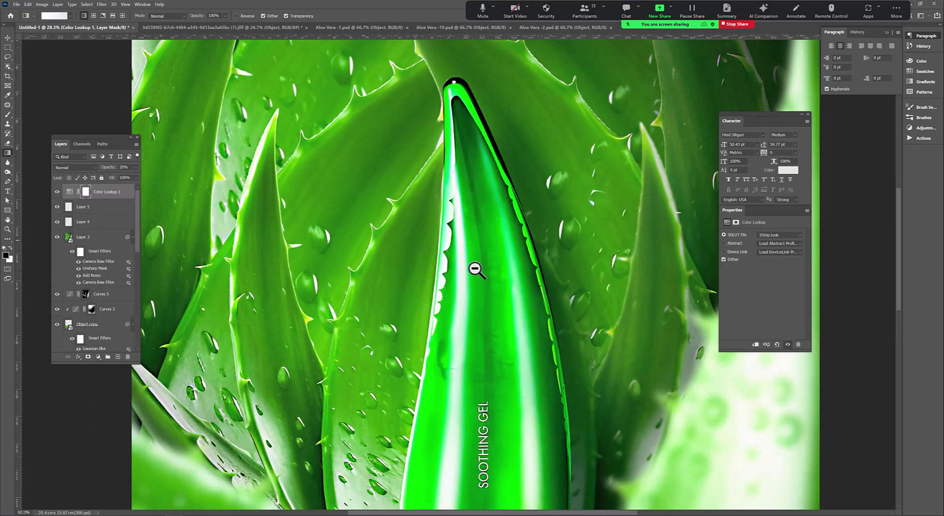
{"action": "left_click_drag", "start_coordinate": [397, 246], "coordinate": [457, 264]}
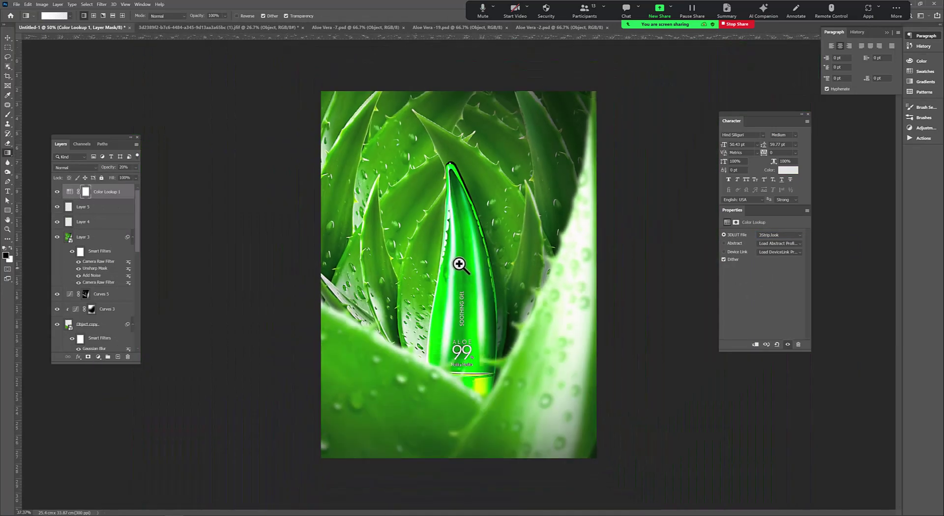
{"action": "key", "text": "ctrl+2"}
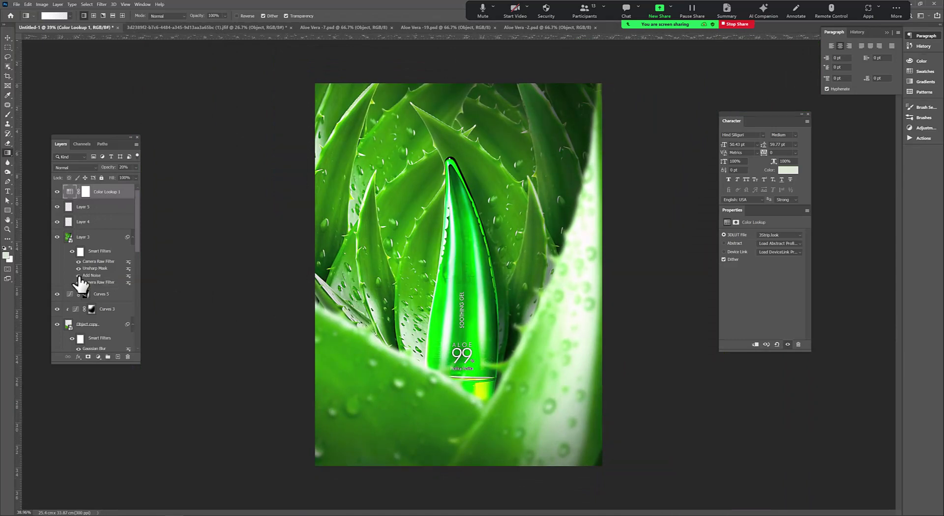
{"action": "left_click_drag", "start_coordinate": [421, 311], "coordinate": [381, 297]}
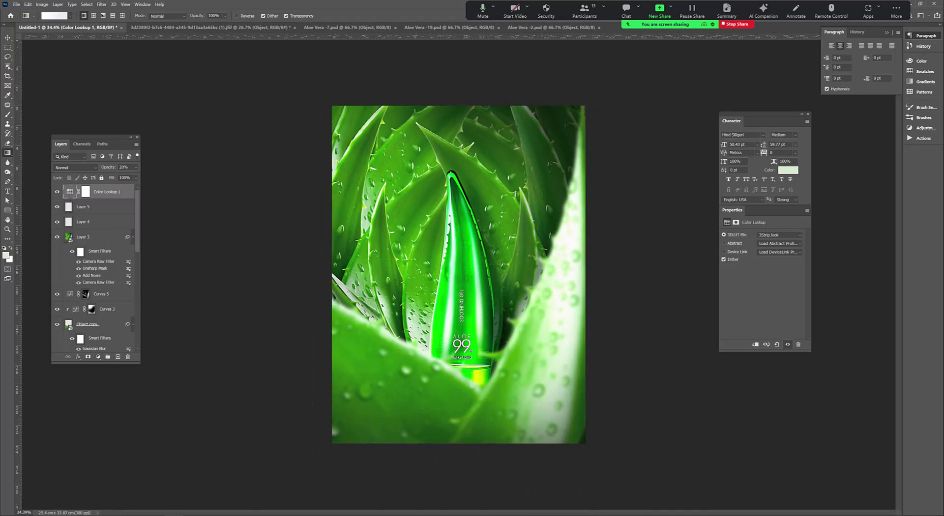
{"action": "left_click", "coordinate": [91, 502]}
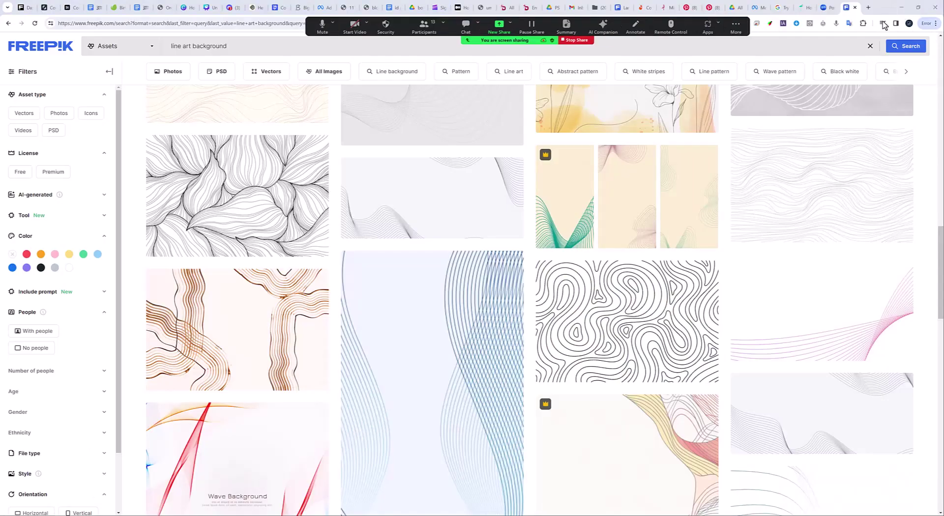
Step: Search Google Images for the aloe vera soothing gel product
{"action": "left_click", "coordinate": [869, 7]}
{"action": "type", "text": "alo&gs_lcrp=EgZjaHJvbWUqBggAEEUYO"}
{"action": "key", "text": "Return"}
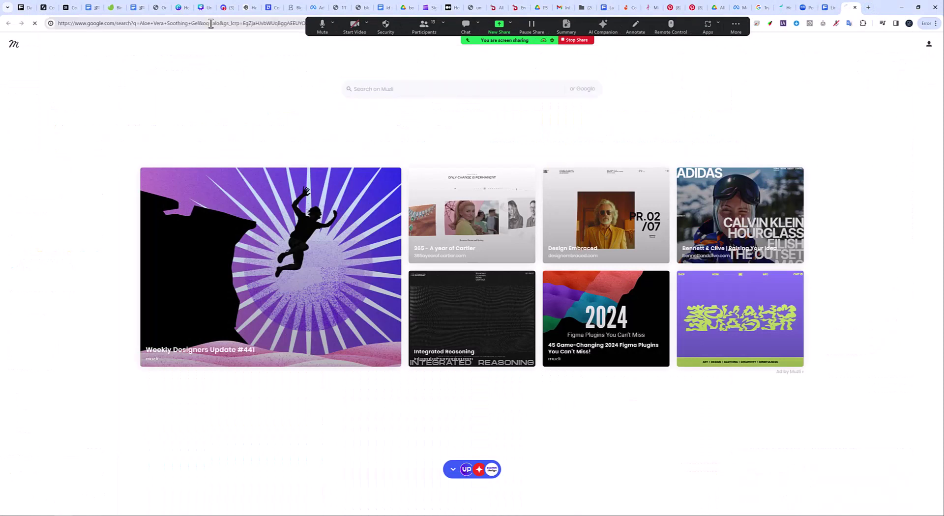
{"action": "left_click", "coordinate": [274, 50]}
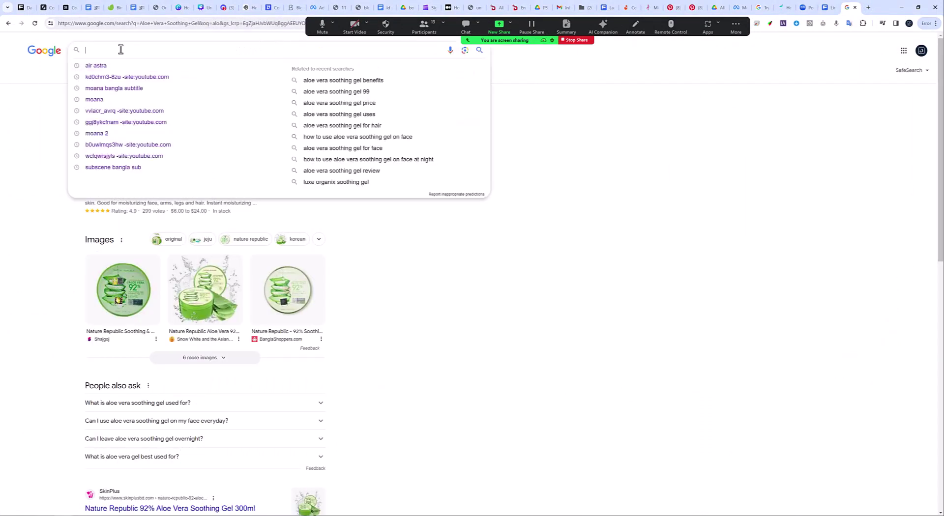
{"action": "type", "text": "alo"}
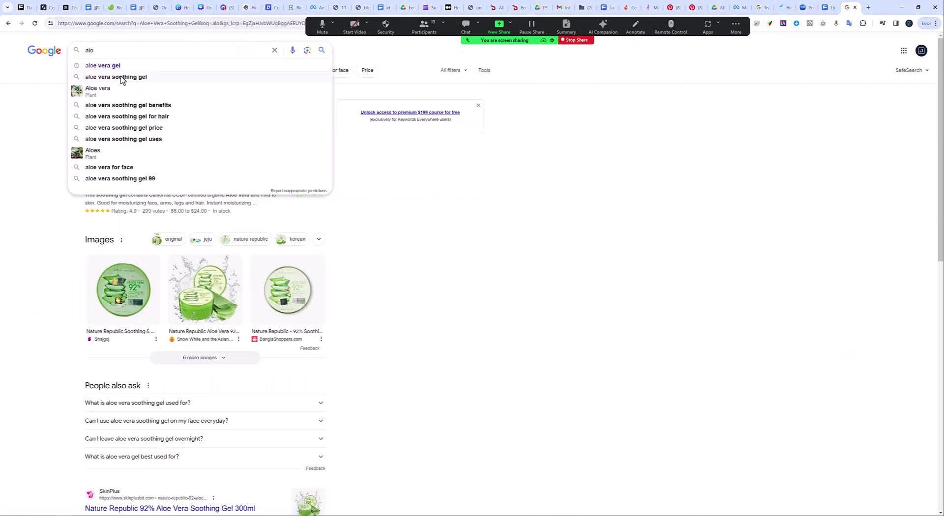
{"action": "left_click", "coordinate": [122, 78]}
{"action": "left_click", "coordinate": [248, 55]}
{"action": "left_click", "coordinate": [93, 71]}
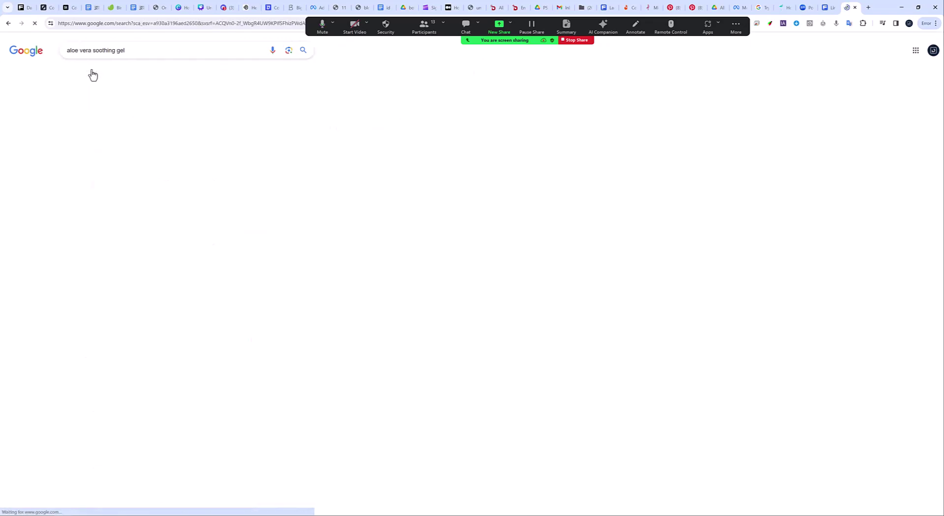
Step: Search images for 'Nature Soothing Gel Moisture 99% Aloe Vera ads' using the copied product title
{"action": "left_click", "coordinate": [656, 392]}
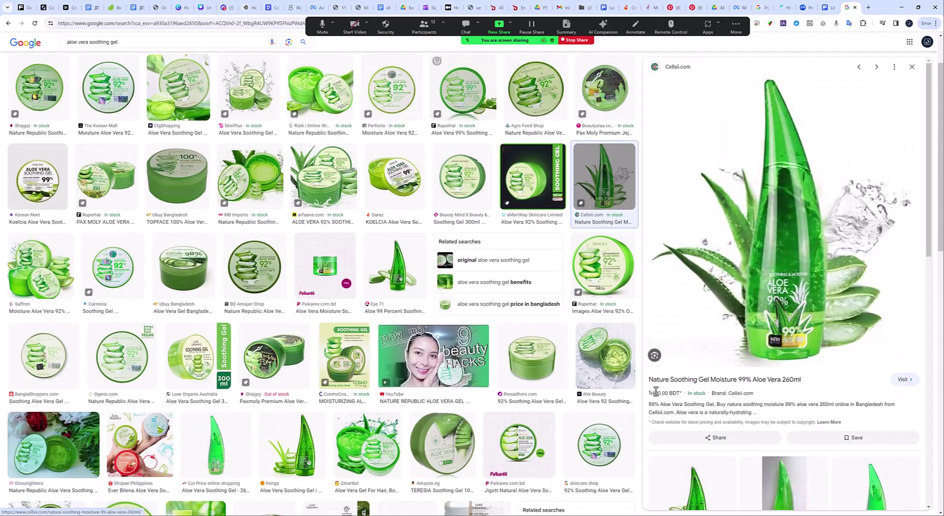
{"action": "left_click_drag", "start_coordinate": [648, 379], "coordinate": [801, 385]}
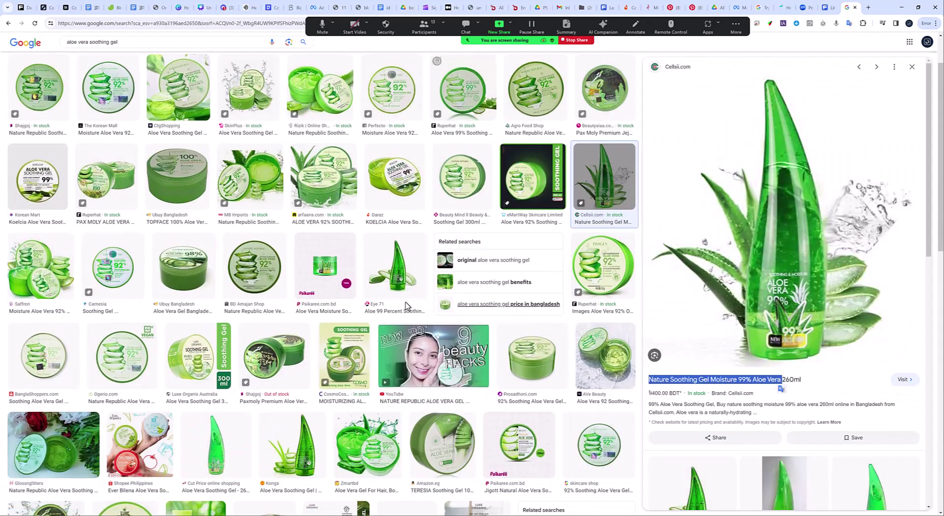
{"action": "left_click_drag", "start_coordinate": [120, 42], "coordinate": [3, 47]}
{"action": "key", "text": "Return"}
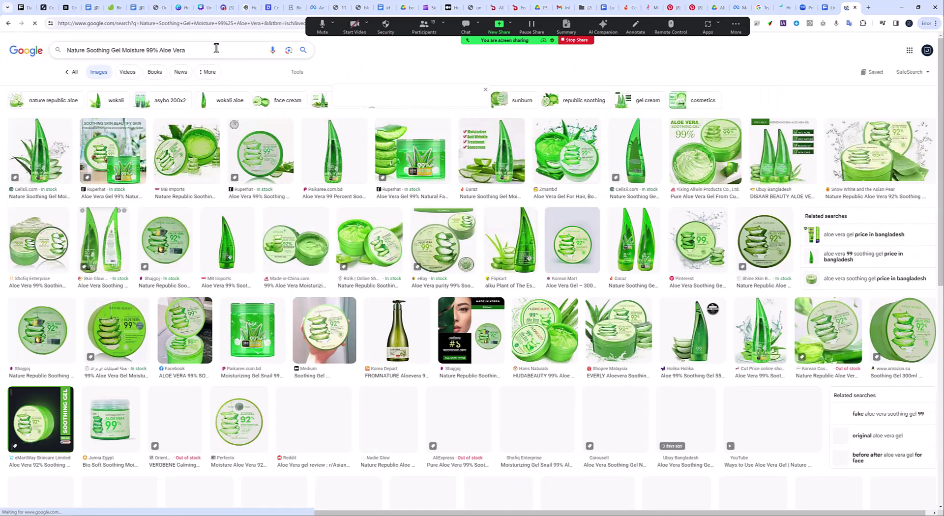
{"action": "left_click", "coordinate": [216, 49]}
{"action": "type", "text": "ads"}
{"action": "key", "text": "Return"}
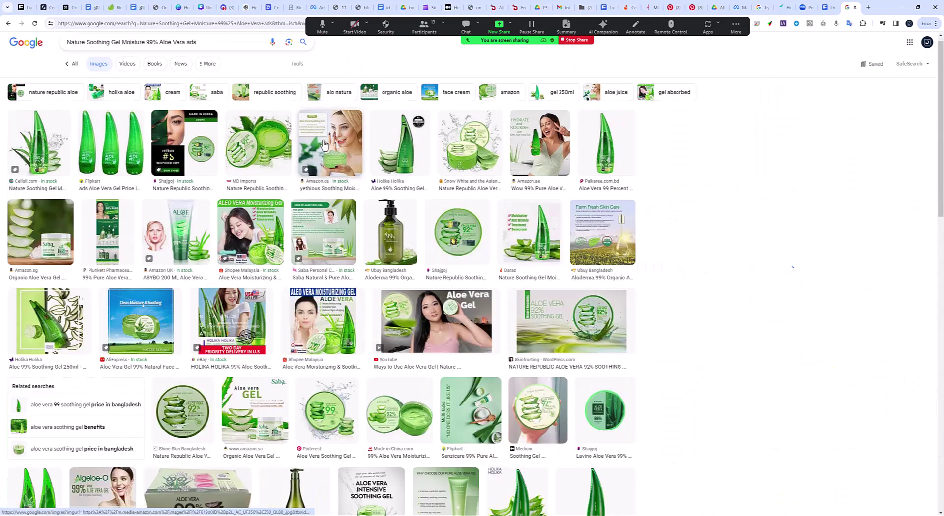
Step: Open the ad with the HYDRATE and NOURISH headline and capture it with Snipping Tool
{"action": "left_click", "coordinate": [524, 95]}
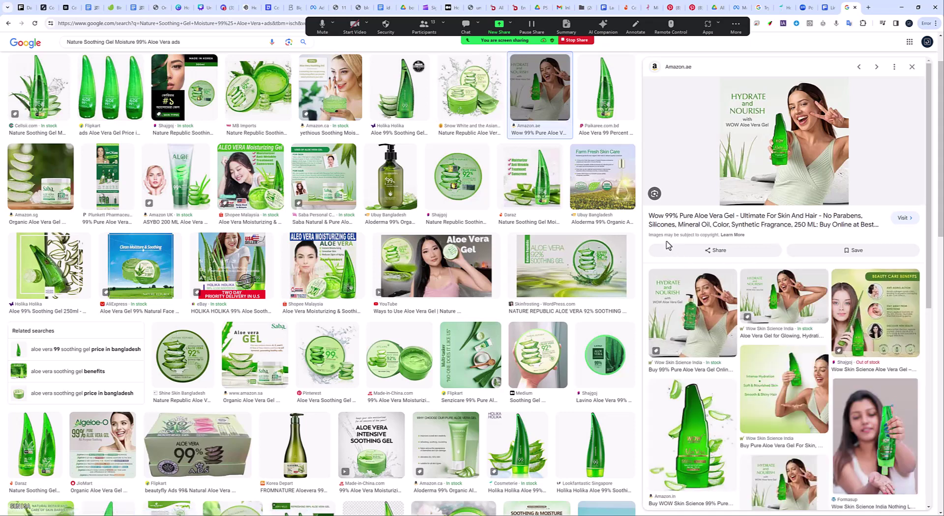
{"action": "left_click", "coordinate": [703, 274]}
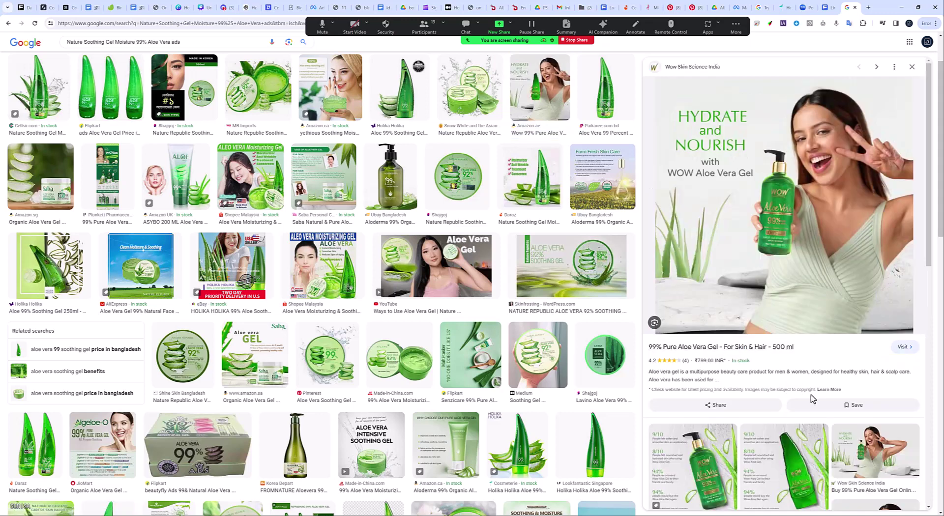
{"action": "key", "text": "super"}
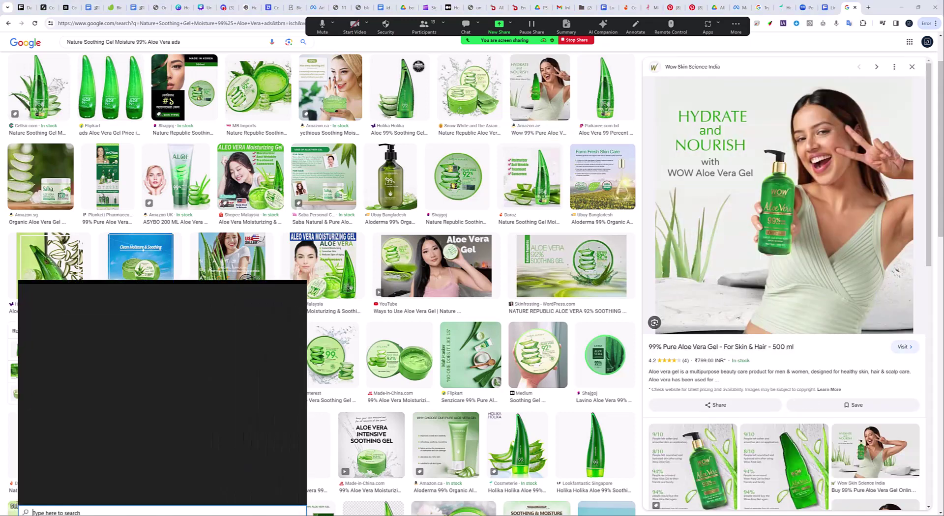
{"action": "type", "text": "snip"}
{"action": "key", "text": "Return"}
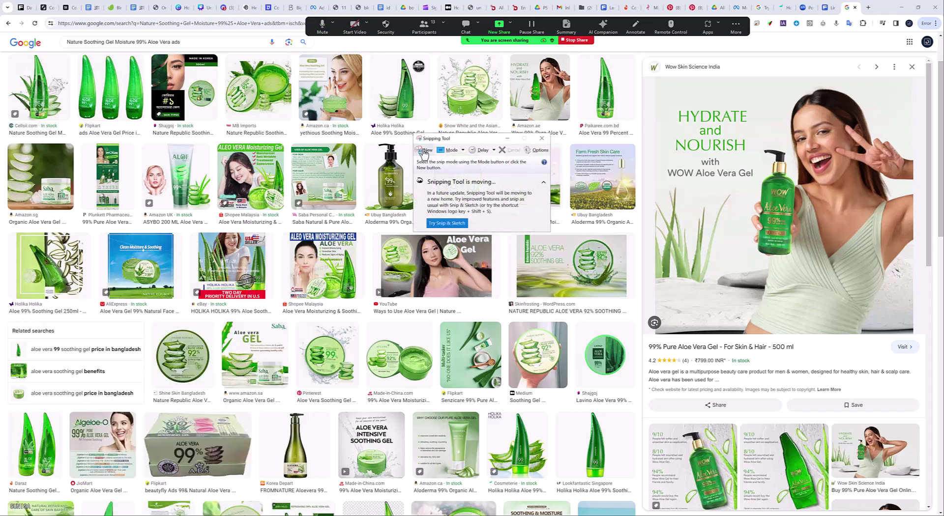
{"action": "left_click", "coordinate": [426, 150]}
{"action": "left_click_drag", "start_coordinate": [664, 92], "coordinate": [749, 155]}
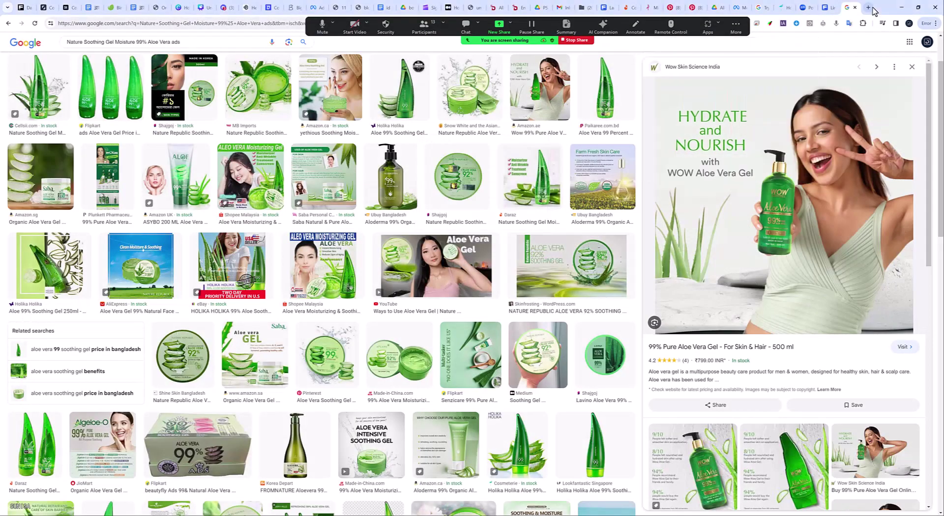
Step: Search 'image to text' in a new tab and open the prepostseo site
{"action": "left_click", "coordinate": [868, 7]}
{"action": "type", "text": "image to text"}
{"action": "key", "text": "Return"}
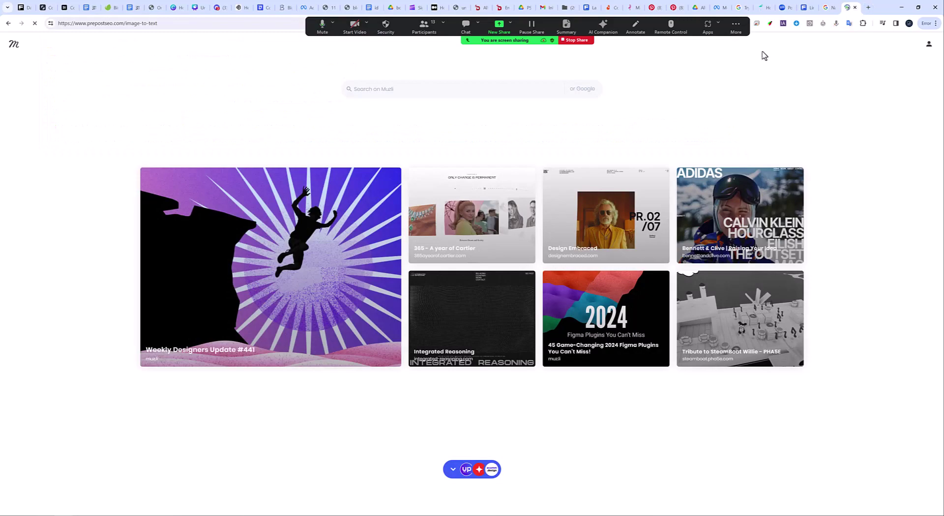
Step: Paste the headline screenshot to extract 'HYDRATE and NOURISH', then return to Photoshop's Type tool
{"action": "key", "text": "ctrl+v"}
{"action": "left_click", "coordinate": [468, 270]}
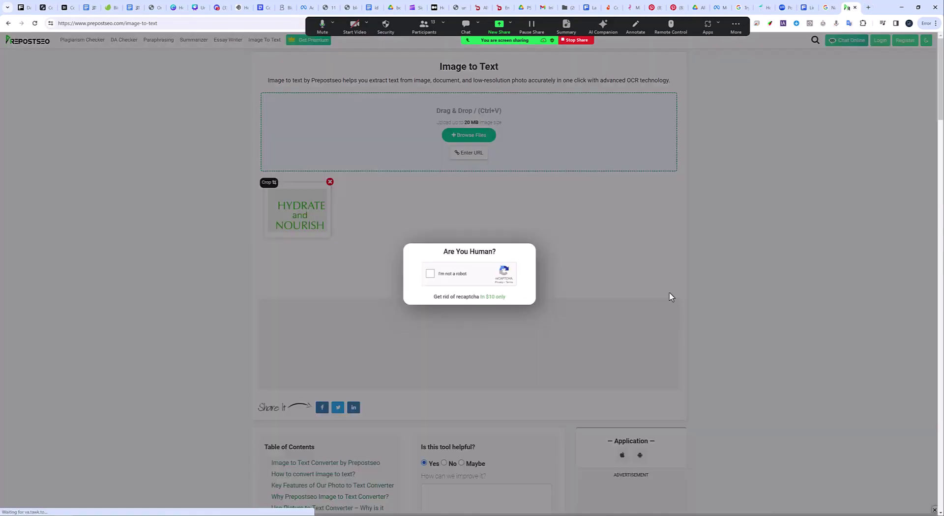
{"action": "scroll", "coordinate": [512, 261], "scroll_direction": "up", "scroll_amount": 2}
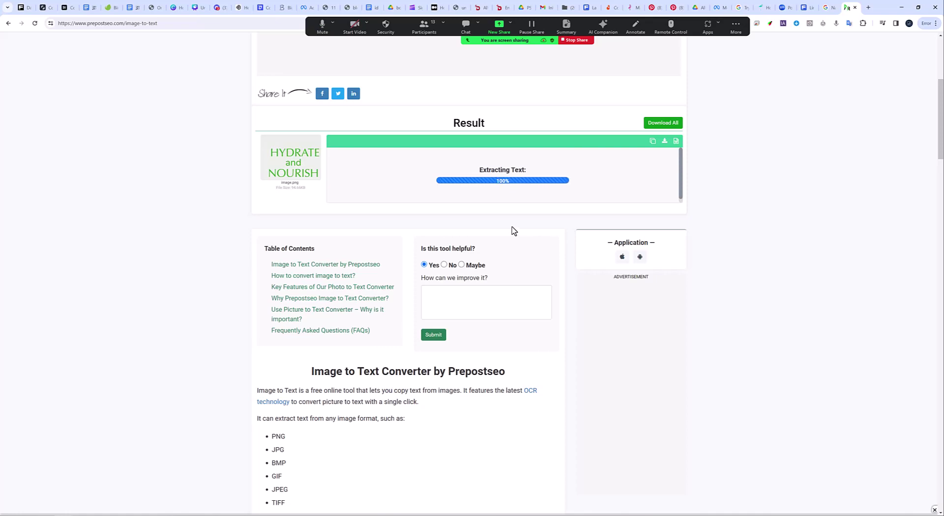
{"action": "scroll", "coordinate": [513, 231], "scroll_direction": "up", "scroll_amount": 2}
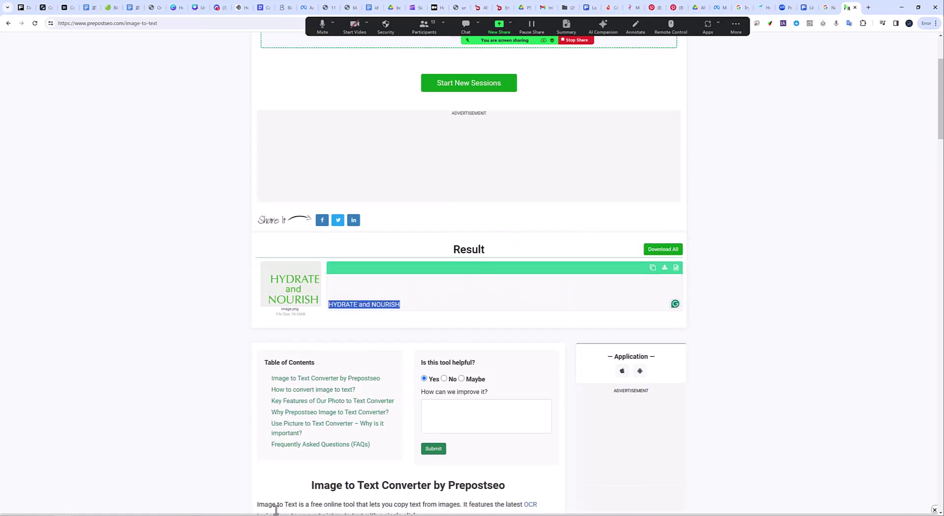
{"action": "key", "text": "alt+Tab"}
{"action": "left_click", "coordinate": [7, 192]}
Step: Paste 'HYDRATE and NOURISH' near the poster bottom in white Aesthetic font
{"action": "left_click", "coordinate": [427, 408]}
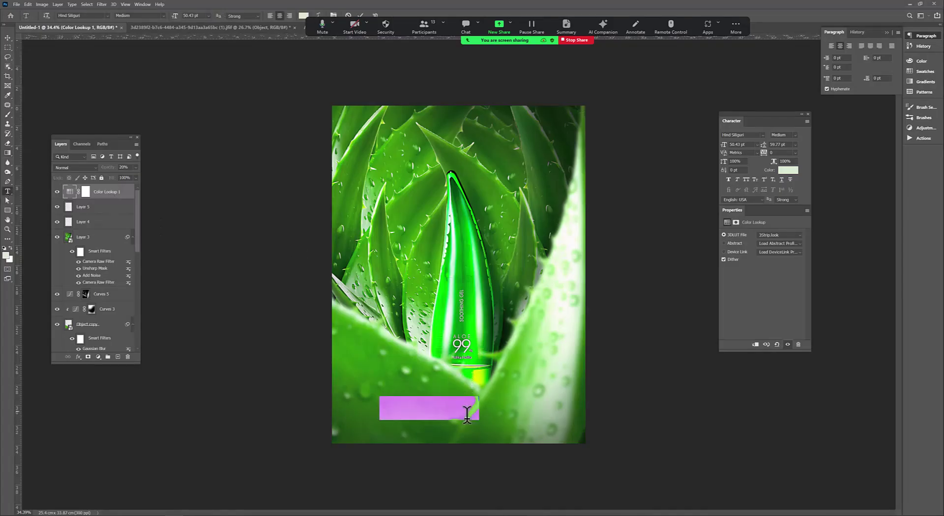
{"action": "type", "text": "HYDRATE and NOURISH"}
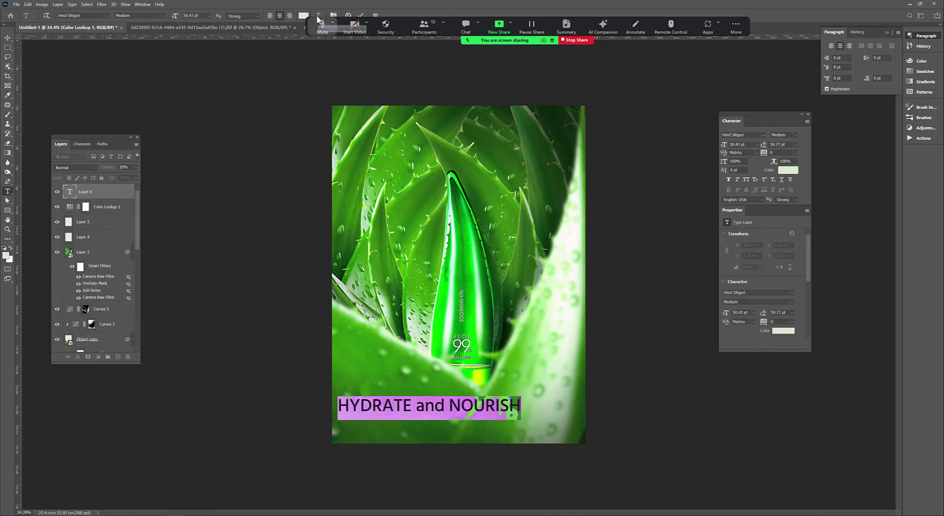
{"action": "left_click", "coordinate": [304, 15]}
{"action": "left_click", "coordinate": [86, 171]}
{"action": "left_click", "coordinate": [248, 173]}
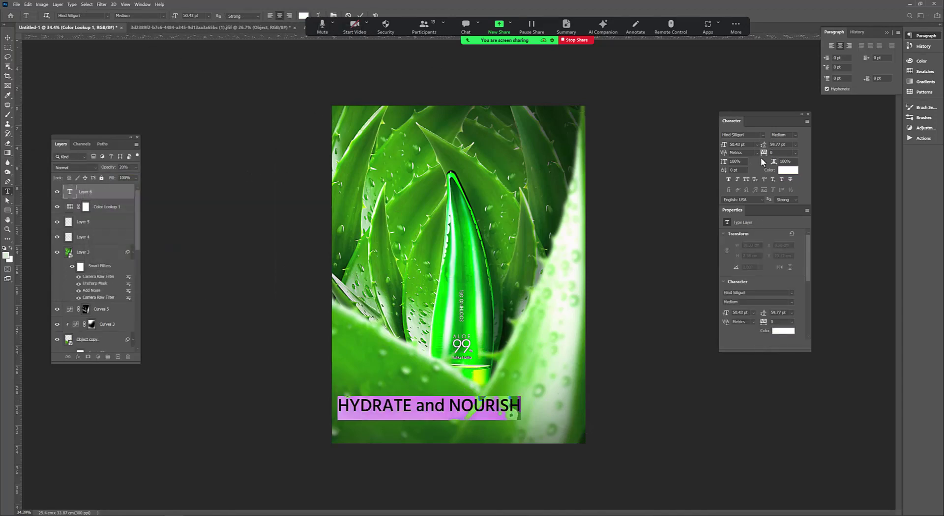
{"action": "left_click", "coordinate": [762, 134]}
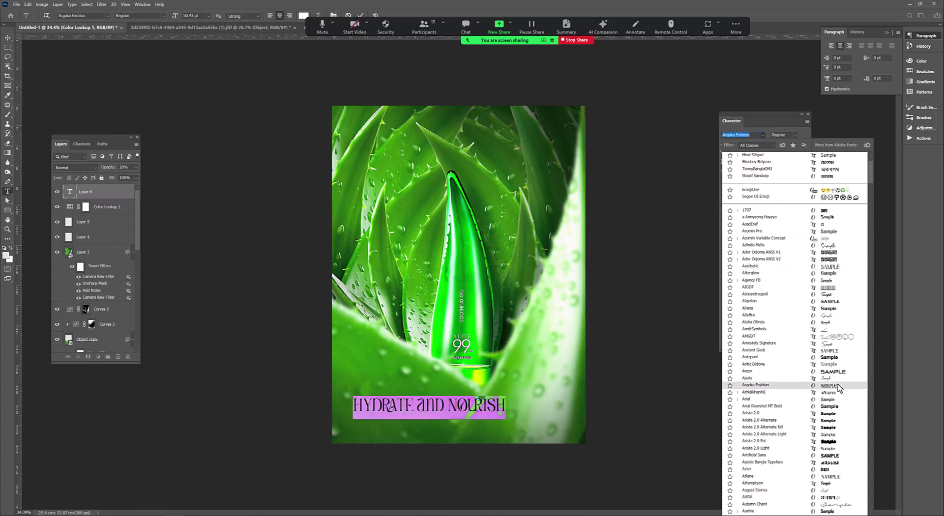
{"action": "left_click", "coordinate": [831, 266]}
Step: Scale the headline up slightly and centre it horizontally on the canvas
{"action": "left_click", "coordinate": [8, 37]}
{"action": "left_click_drag", "start_coordinate": [432, 400], "coordinate": [460, 405]}
{"action": "key", "text": "ctrl+t"}
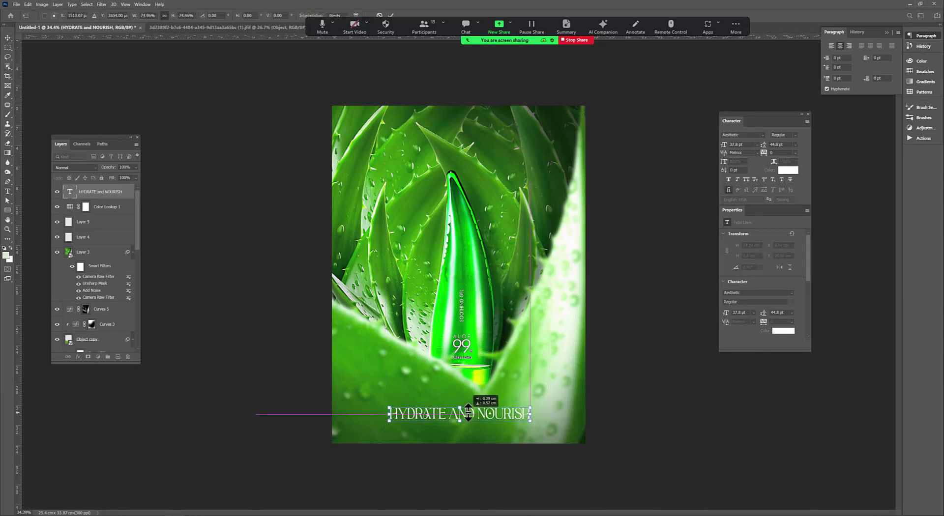
{"action": "mouse_move", "coordinate": [457, 404]}
{"action": "left_mouse_down"}
{"action": "mouse_move", "coordinate": [469, 412]}
{"action": "mouse_move", "coordinate": [461, 411]}
{"action": "left_mouse_up"}
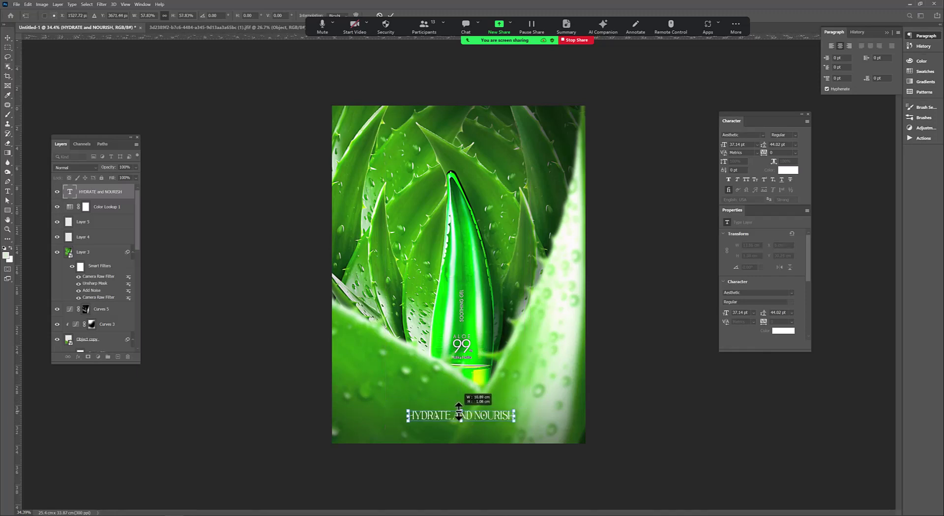
{"action": "key", "text": "Return"}
{"action": "key", "text": "ctrl+a"}
{"action": "left_click", "coordinate": [178, 16]}
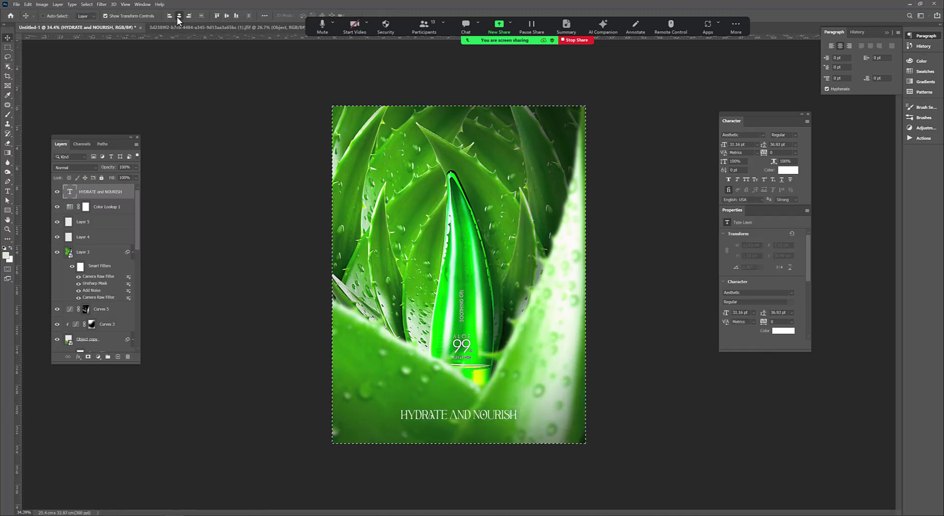
Step: Select the word 'and' and try script fonts such as Alexandroupoli, then undo
{"action": "left_click", "coordinate": [788, 171]}
{"action": "left_click", "coordinate": [253, 171]}
{"action": "left_click_drag", "start_coordinate": [455, 415], "coordinate": [462, 415]}
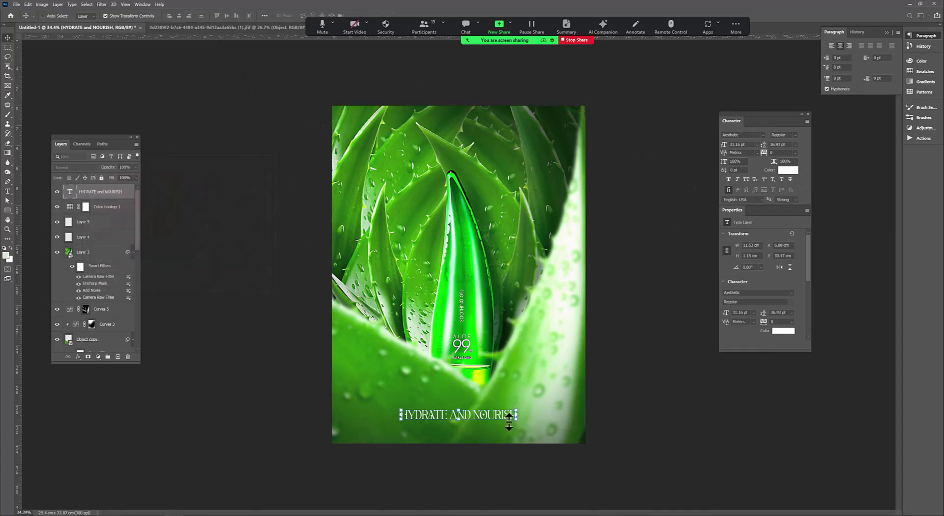
{"action": "scroll", "coordinate": [462, 415], "scroll_direction": "up", "scroll_amount": 5}
{"action": "left_click_drag", "start_coordinate": [463, 364], "coordinate": [499, 366]}
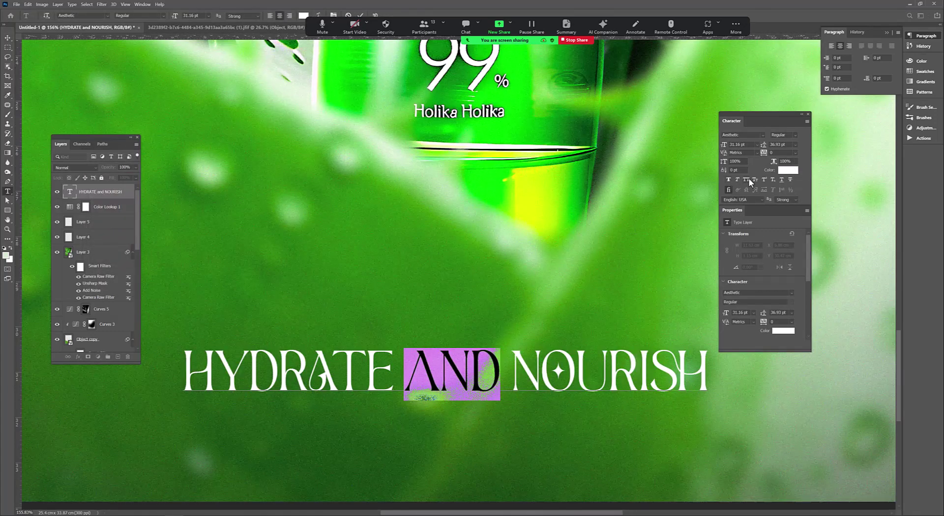
{"action": "left_click", "coordinate": [763, 134]}
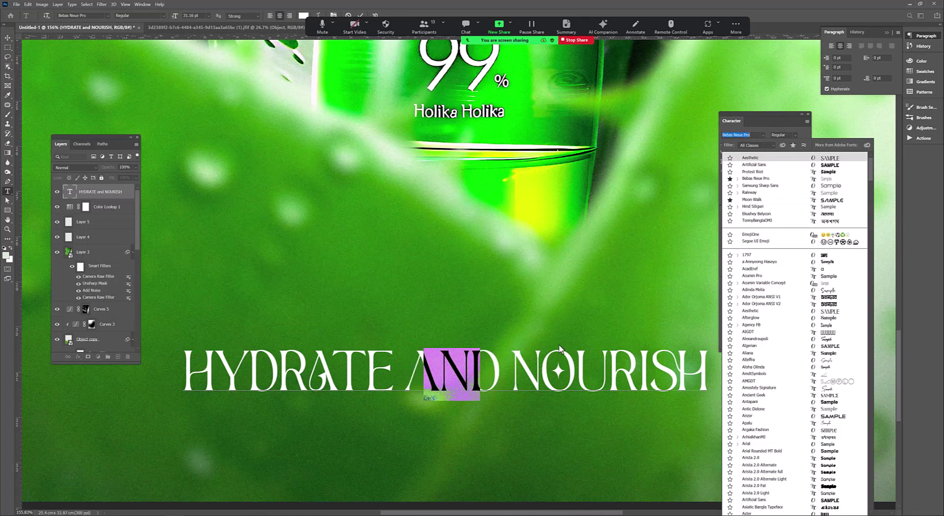
{"action": "key", "text": "Escape"}
{"action": "left_click", "coordinate": [764, 136]}
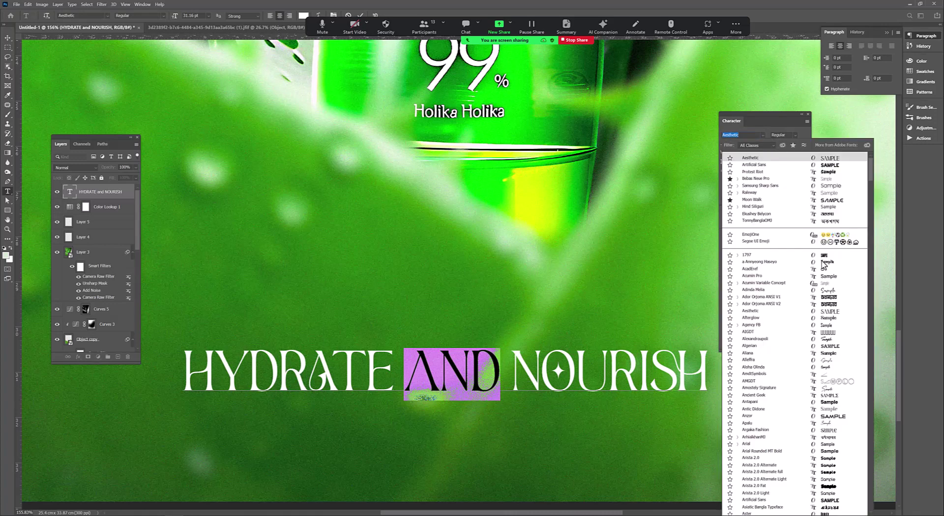
{"action": "left_click", "coordinate": [827, 339]}
{"action": "left_click", "coordinate": [426, 378]}
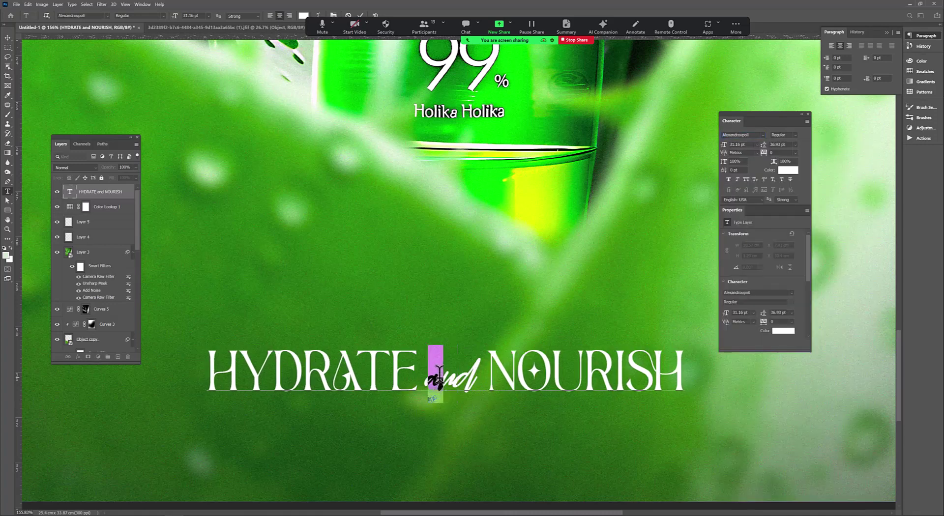
{"action": "key", "text": "ctrl+z"}
{"action": "key", "text": "ctrl+z"}
{"action": "key", "text": "ctrl+z"}
{"action": "key", "text": "ctrl+z"}
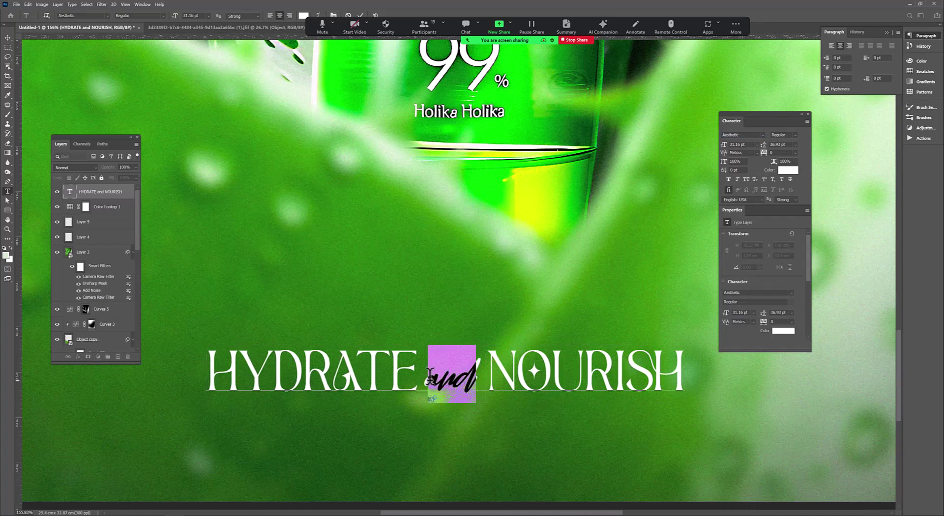
Step: Replace 'and' with an '&' in the Aesthetic font and commit the headline
{"action": "type", "text": "&"}
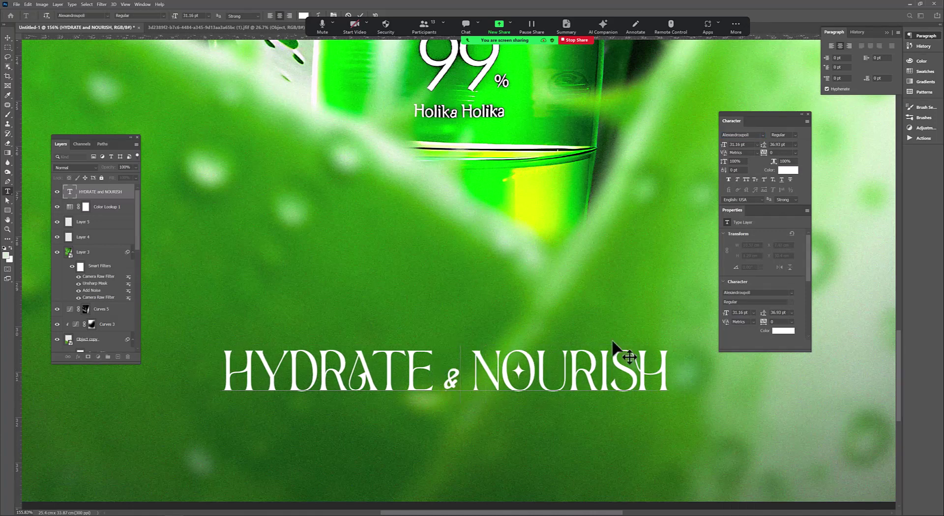
{"action": "left_click", "coordinate": [763, 136]}
{"action": "left_click", "coordinate": [793, 163]}
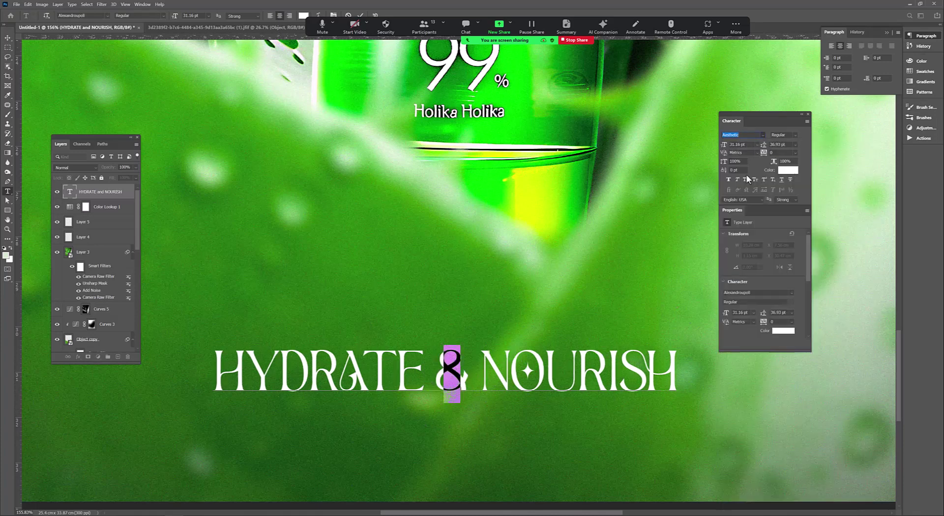
{"action": "key", "text": "ctrl+0"}
{"action": "key", "text": "ctrl+minus"}
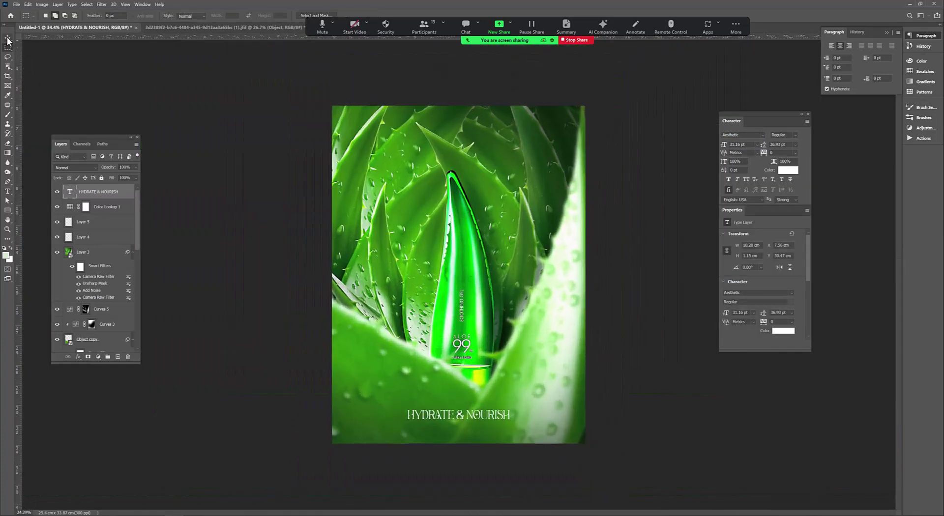
Step: Nudge the headline lower, then view the Blue channel in grayscale
{"action": "left_click", "coordinate": [7, 38]}
{"action": "left_click_drag", "start_coordinate": [414, 337], "coordinate": [415, 339]}
{"action": "left_click", "coordinate": [101, 324]}
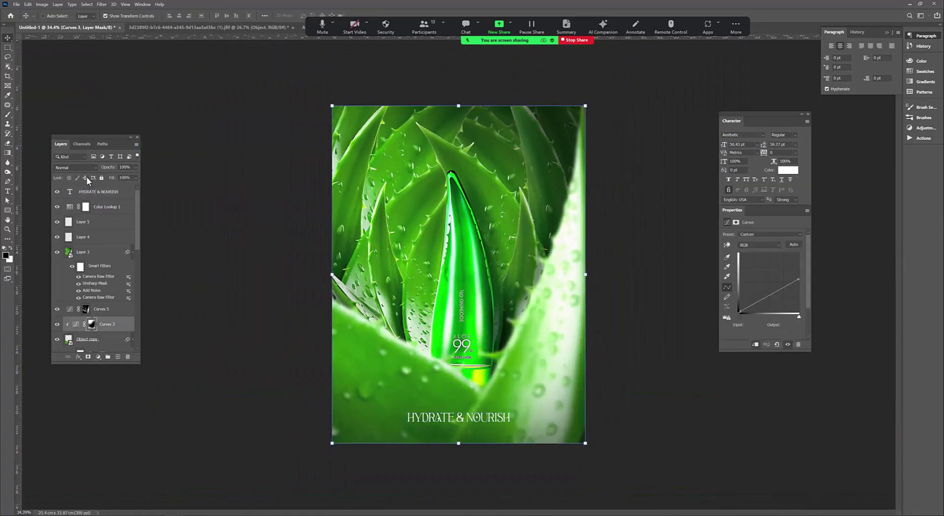
{"action": "left_click", "coordinate": [81, 143]}
{"action": "left_click_drag", "start_coordinate": [69, 199], "coordinate": [70, 305]}
{"action": "left_click_drag", "start_coordinate": [96, 217], "coordinate": [128, 357]}
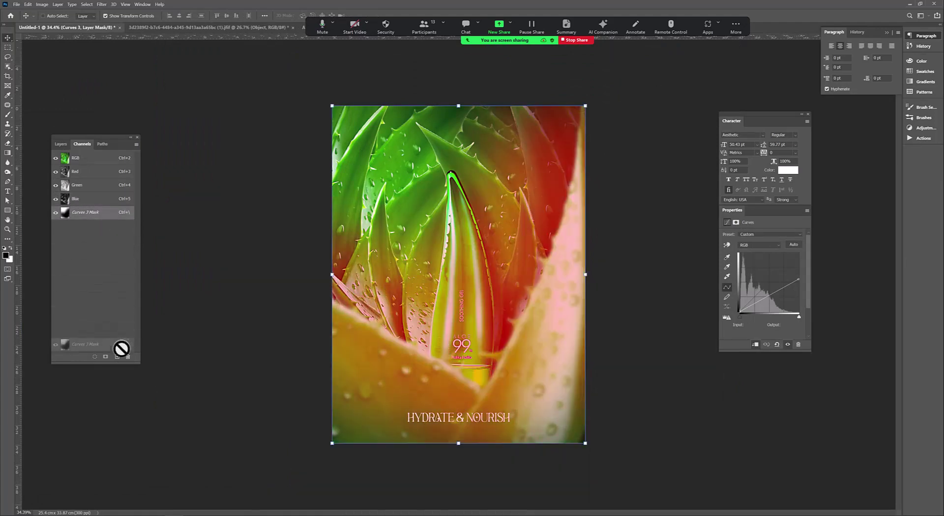
{"action": "key", "text": "Return"}
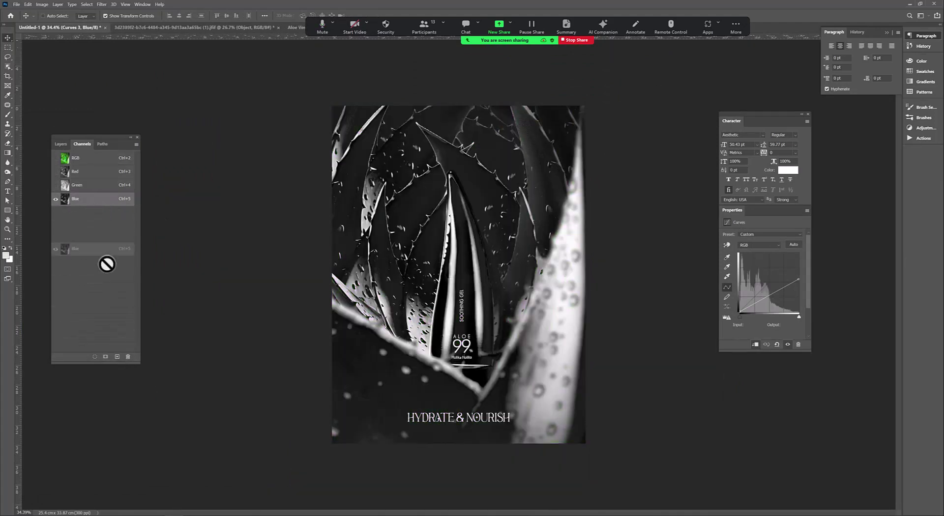
Step: Duplicate Blue as Blue copy and boost its contrast with Levels
{"action": "left_click_drag", "start_coordinate": [98, 194], "coordinate": [117, 355]}
{"action": "key", "text": "ctrl+l"}
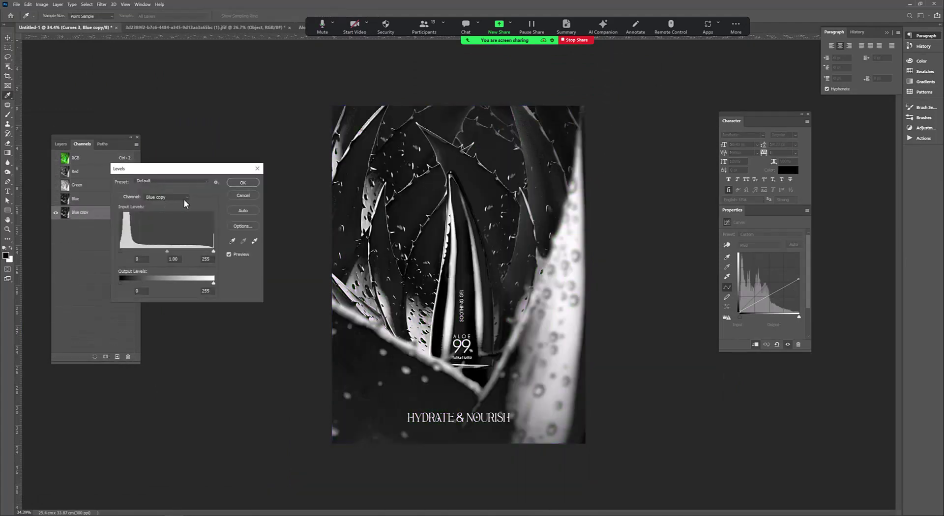
{"action": "left_click_drag", "start_coordinate": [167, 251], "coordinate": [200, 252]}
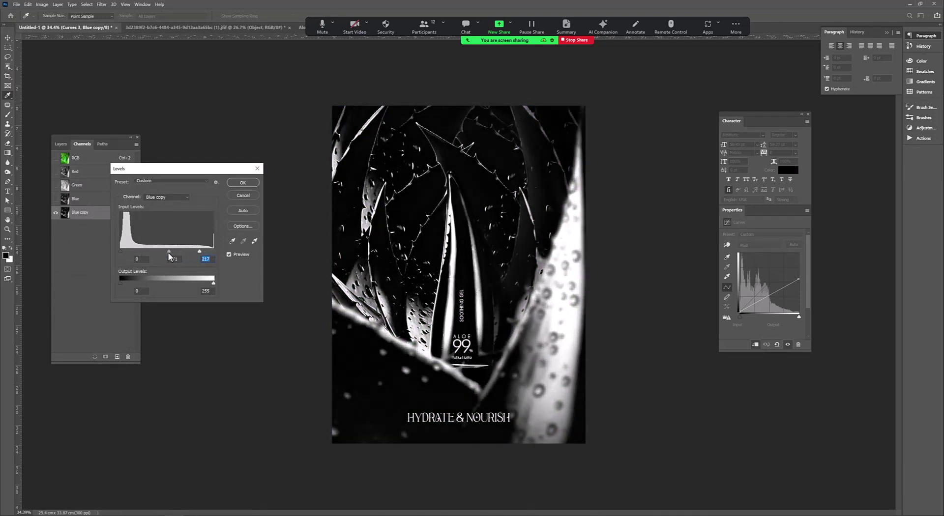
{"action": "mouse_move", "coordinate": [120, 251]}
{"action": "left_mouse_down"}
{"action": "mouse_move", "coordinate": [193, 252]}
{"action": "mouse_move", "coordinate": [175, 256]}
{"action": "left_mouse_up"}
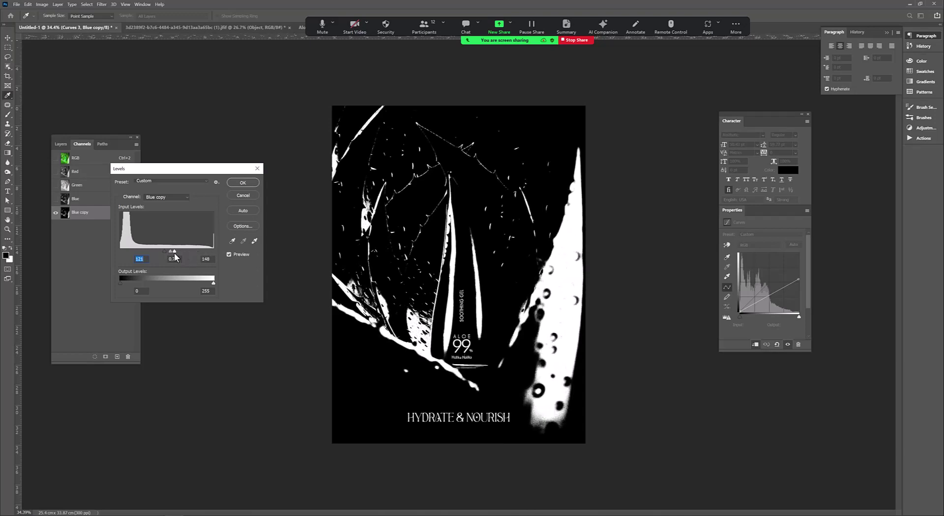
{"action": "key", "text": "Return"}
Step: Load Blue copy as a selection and add Curves 6 with the white point pulled in
{"action": "key", "text": "v"}
{"action": "mouse_move", "coordinate": [98, 212]}
{"action": "left_mouse_down"}
{"action": "mouse_move", "coordinate": [134, 356]}
{"action": "mouse_move", "coordinate": [95, 356]}
{"action": "left_mouse_up"}
{"action": "key", "text": "ctrl+2"}
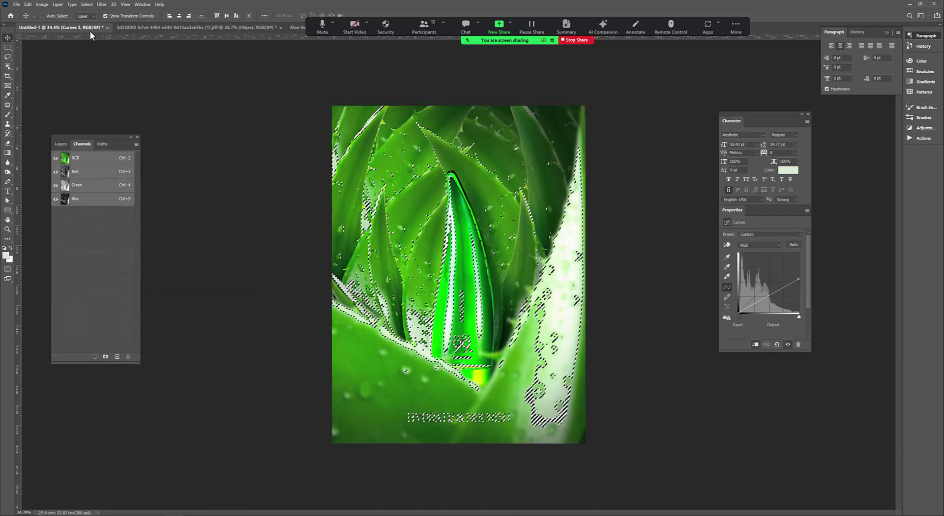
{"action": "left_click", "coordinate": [60, 144]}
{"action": "left_click", "coordinate": [98, 356]}
{"action": "left_click", "coordinate": [109, 404]}
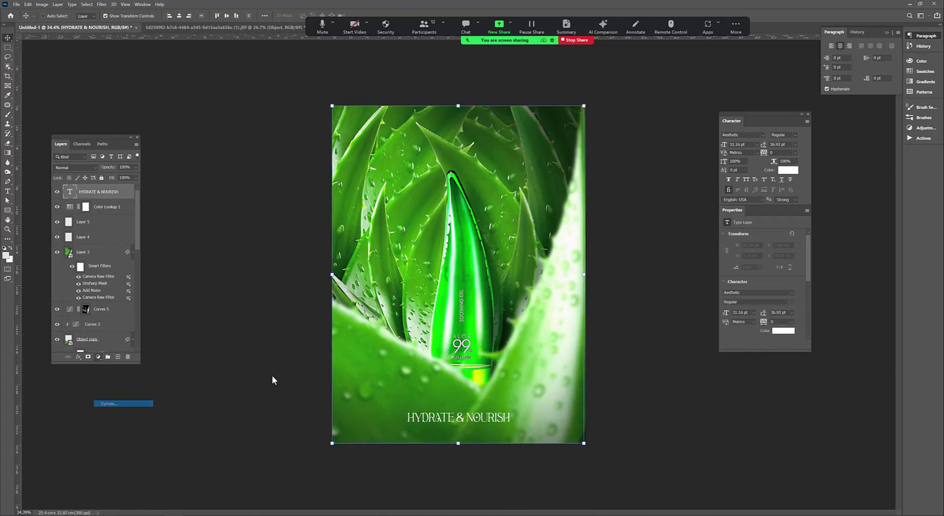
{"action": "mouse_move", "coordinate": [799, 253]}
{"action": "left_mouse_down"}
{"action": "mouse_move", "coordinate": [789, 254]}
{"action": "mouse_move", "coordinate": [791, 232]}
{"action": "left_mouse_up"}
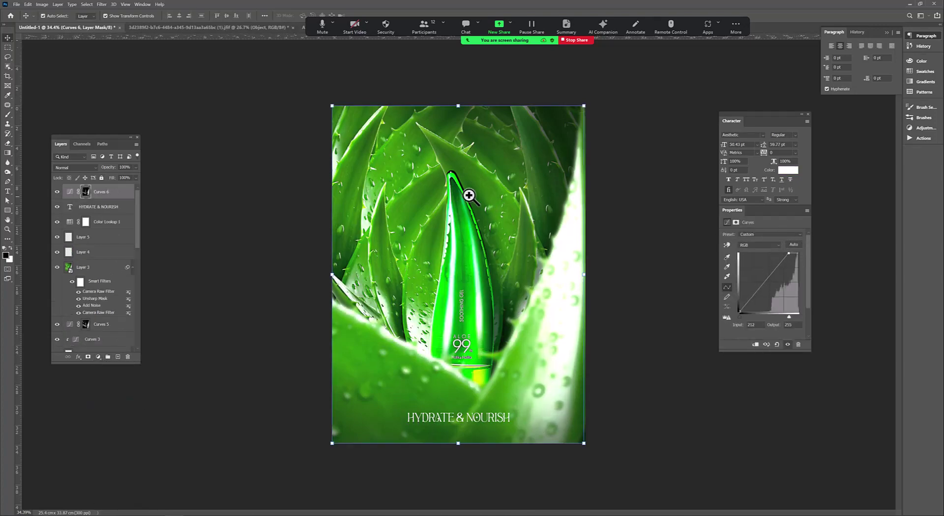
{"action": "key", "text": "m"}
{"action": "key", "text": "ctrl+minus"}
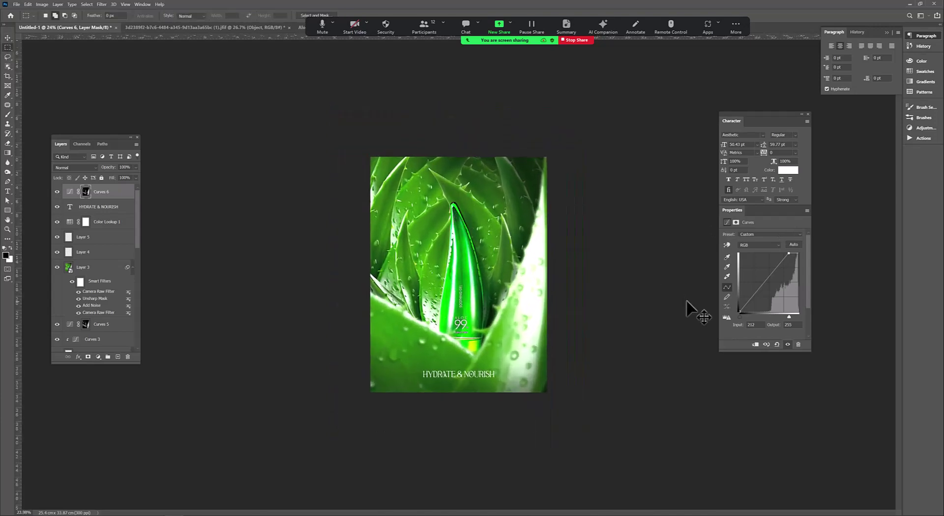